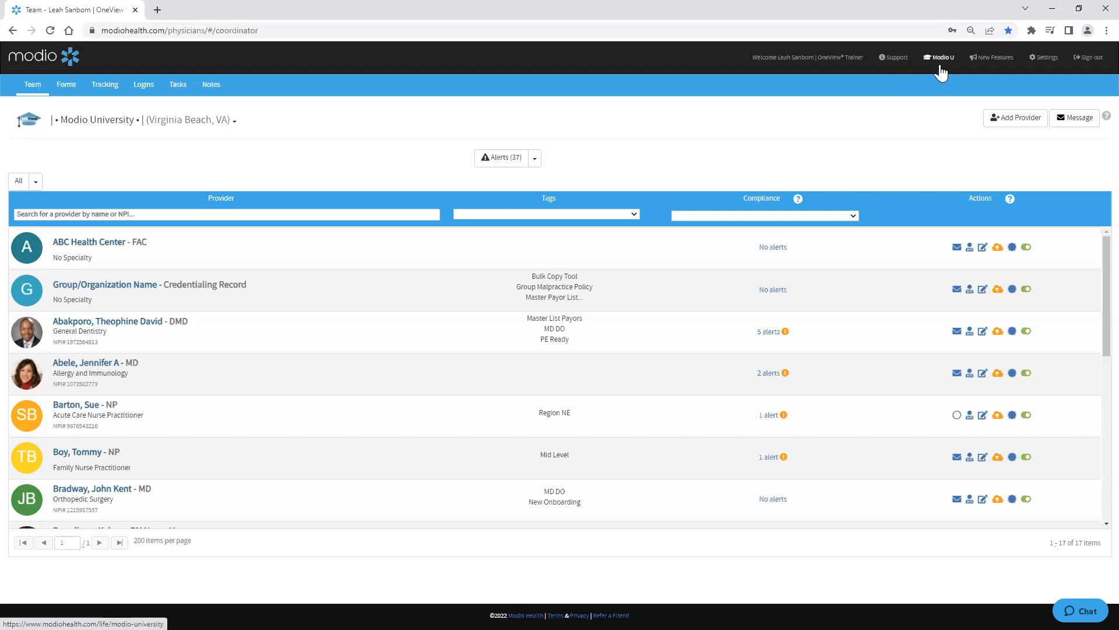
Step: Open the Support training page, review its browser compatibility notes and help guides, and close the tab
click(899, 59)
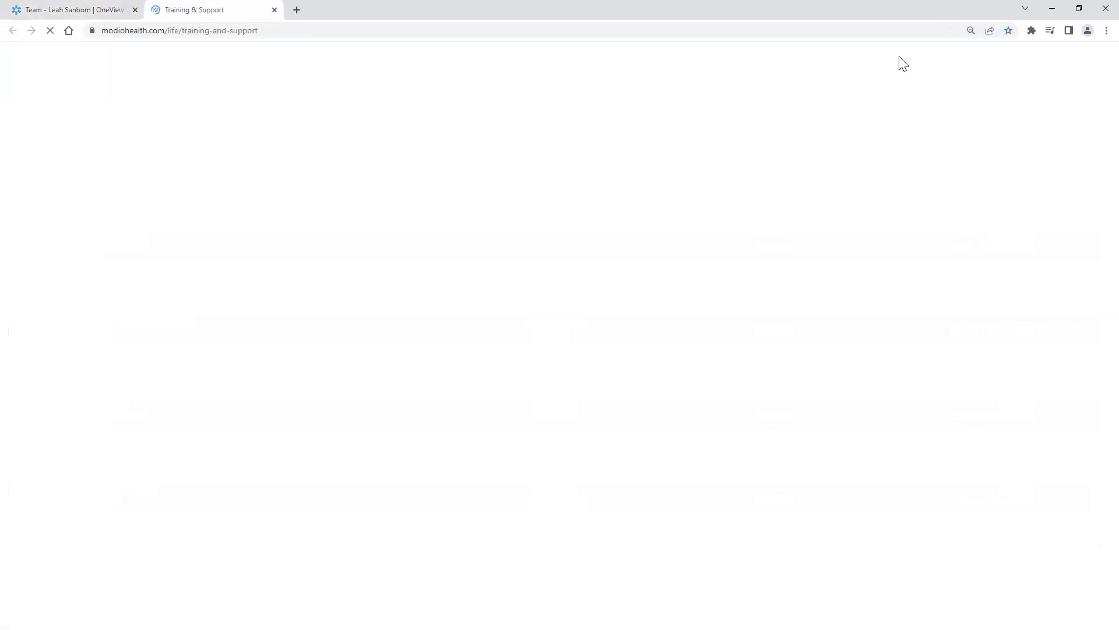
key(ctrl)
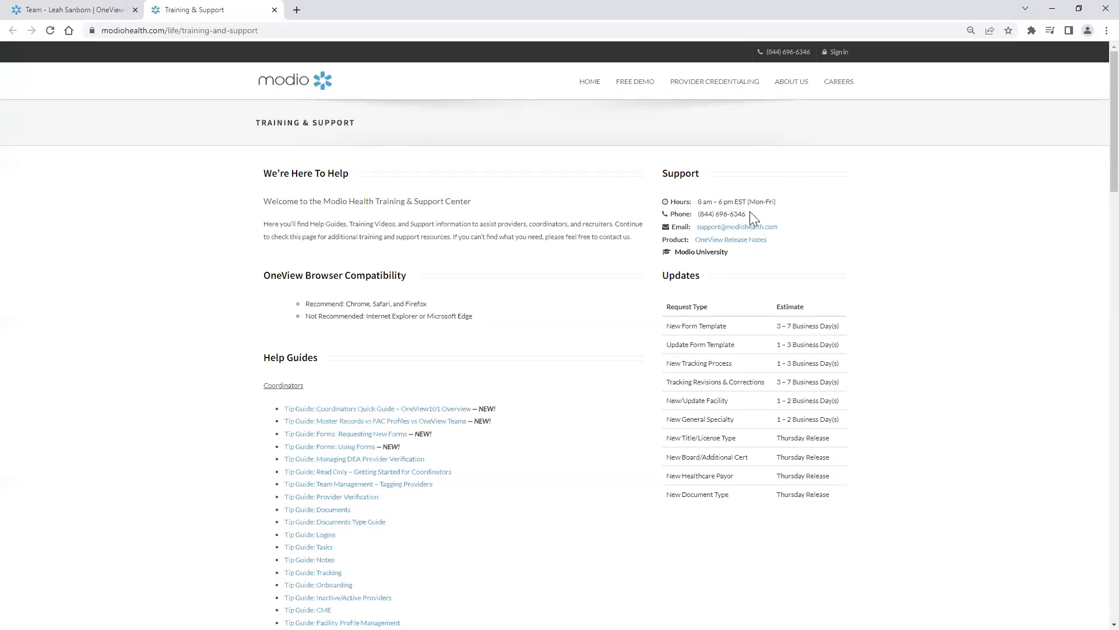
drag(780, 226, 695, 224)
click(431, 302)
drag(398, 304, 346, 301)
scroll(517, 407, down, 2)
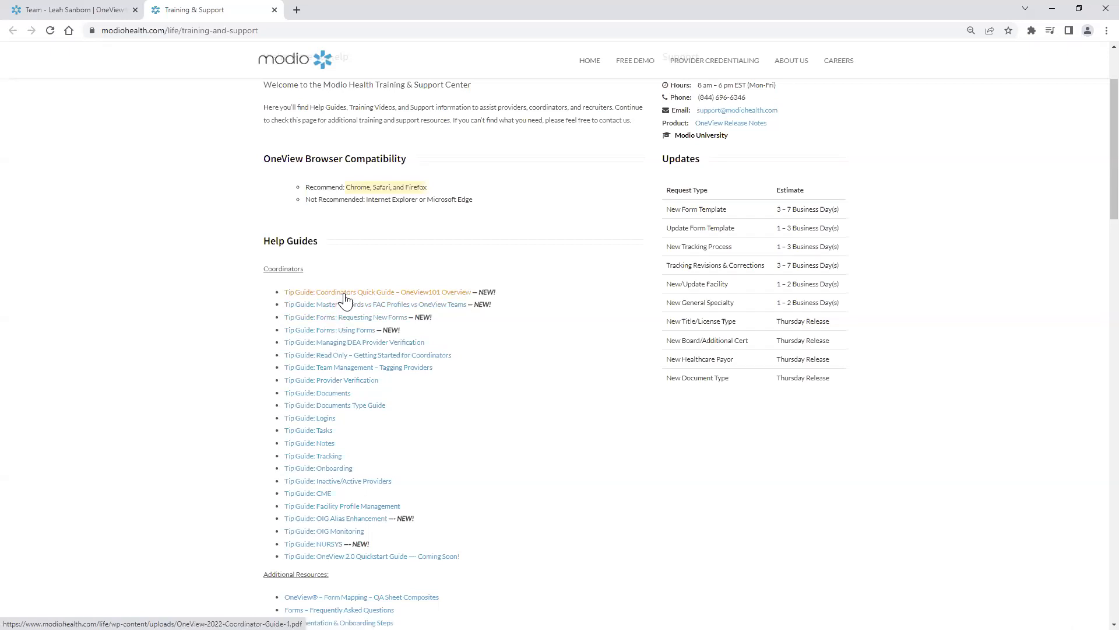
scroll(327, 263, up, 2)
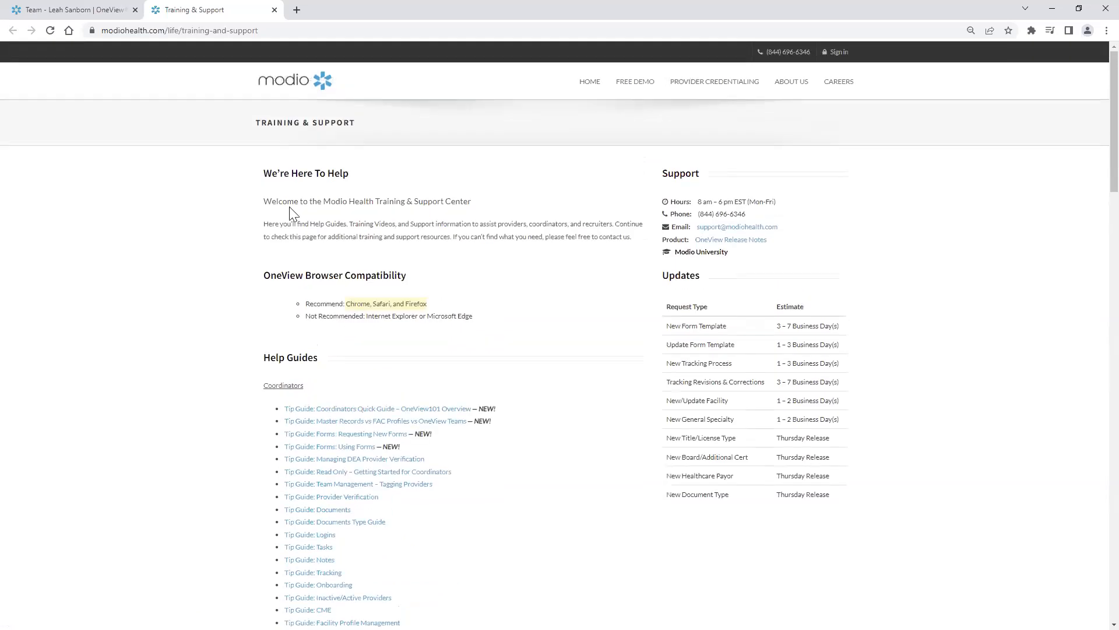
click(274, 10)
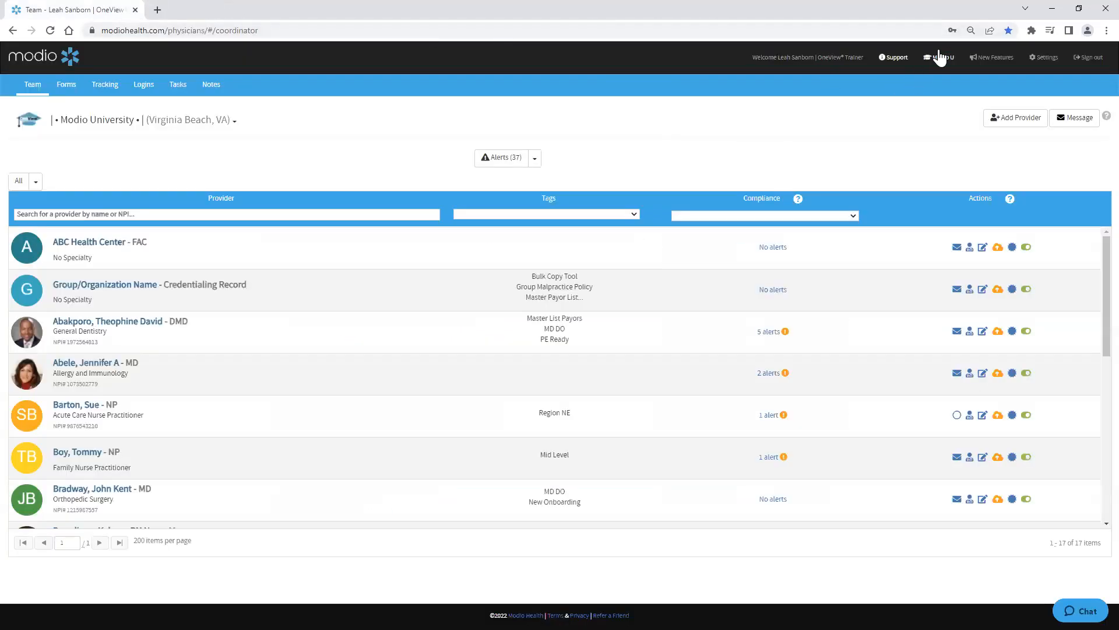
Step: Open the Modio University page and browse the table of recorded courses
click(943, 58)
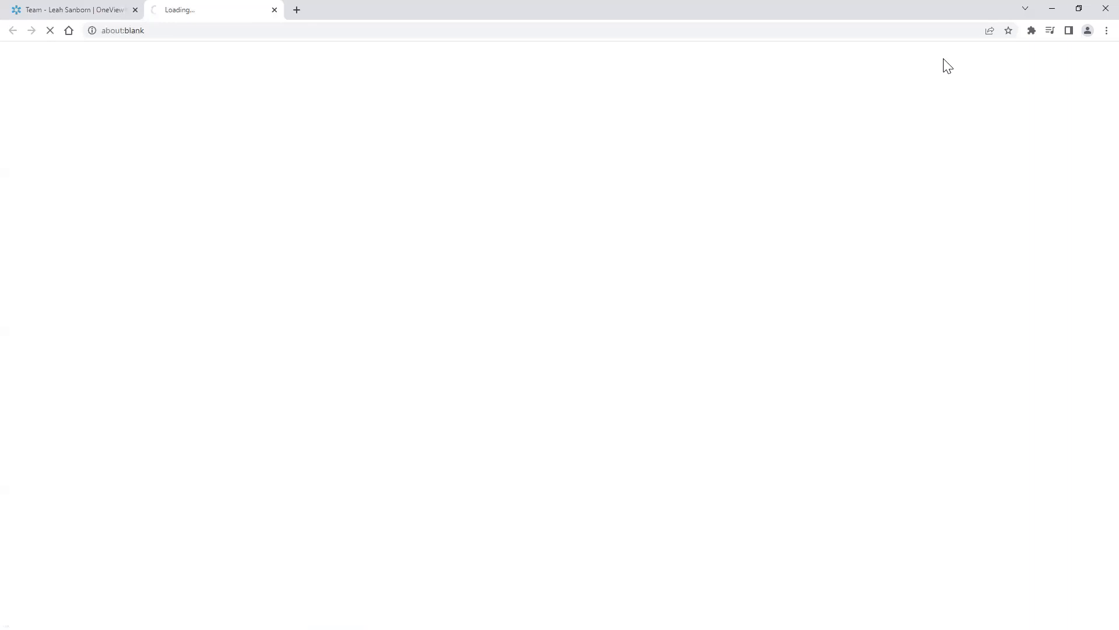
scroll(589, 422, down, 3)
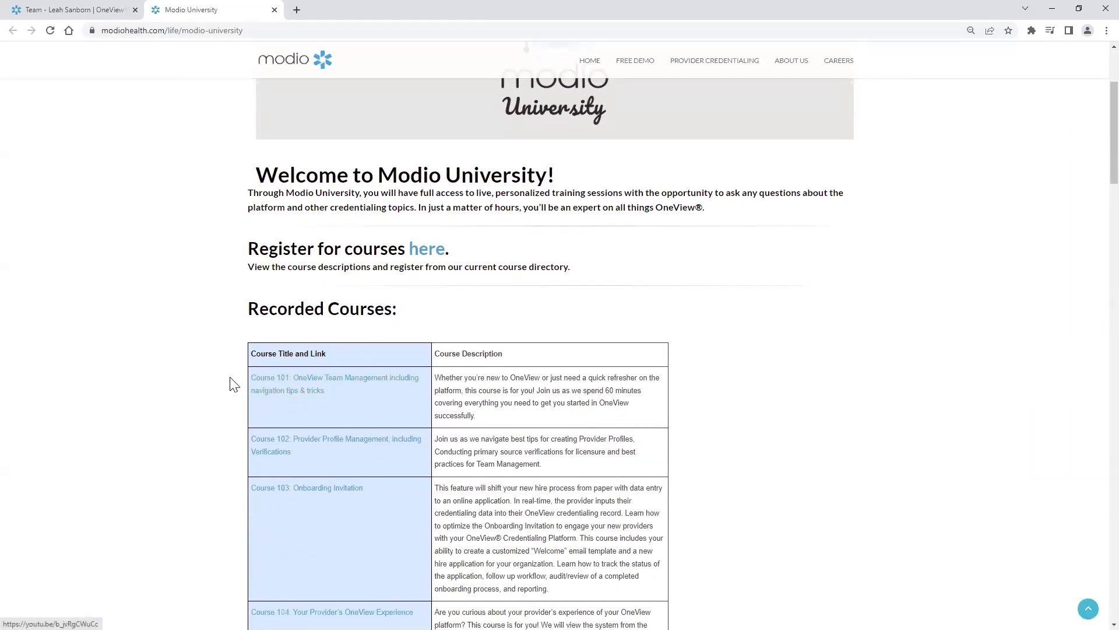
scroll(245, 379, down, 2)
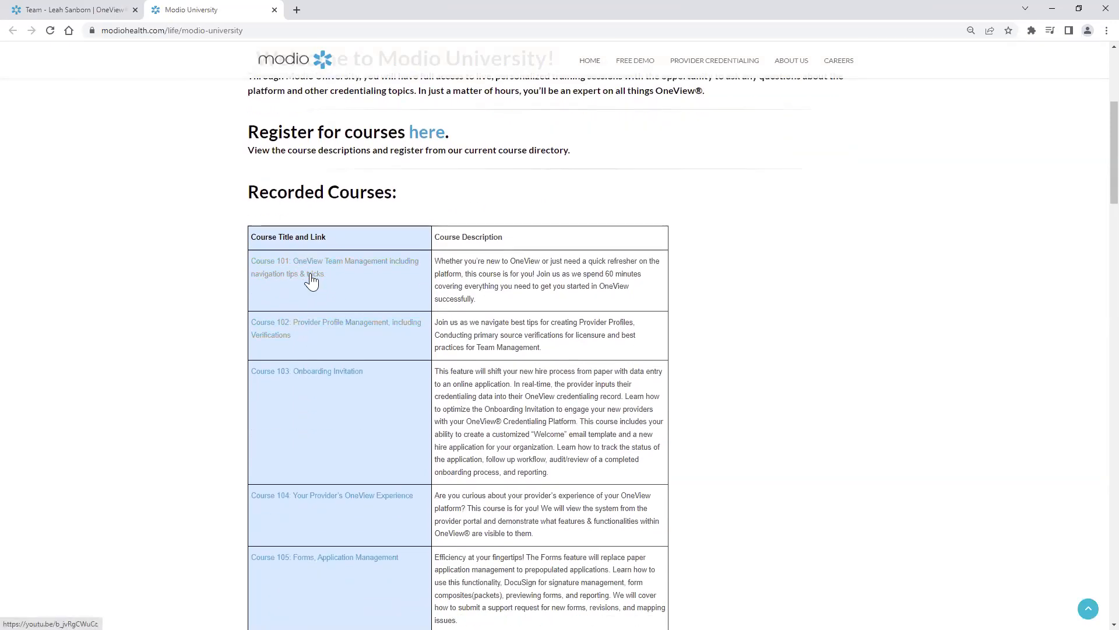
scroll(327, 404, down, 2)
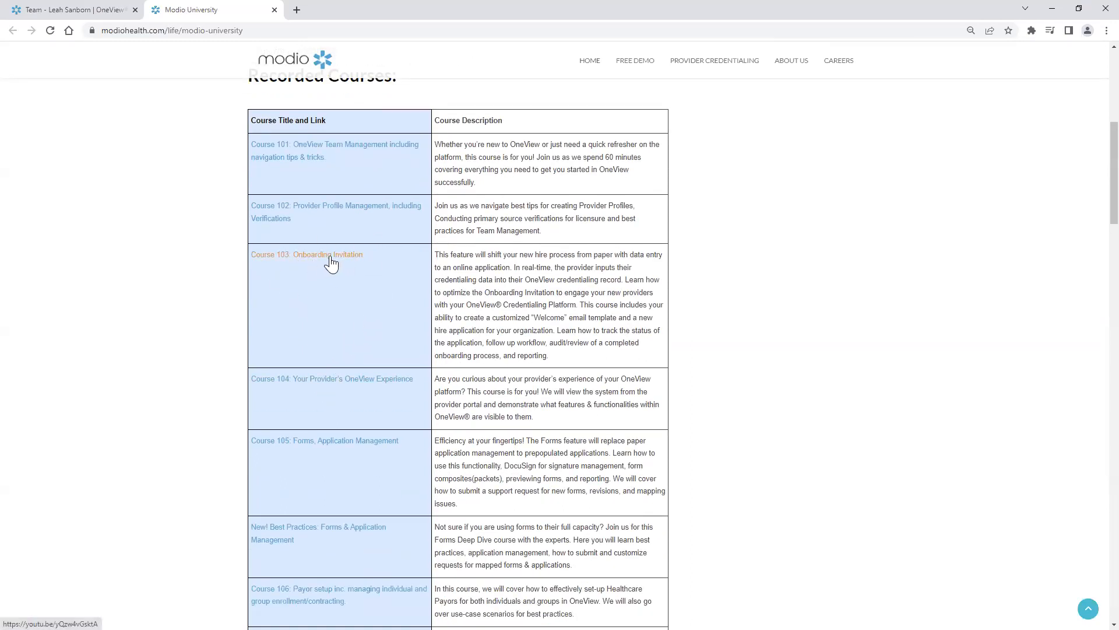
scroll(330, 329, down, 1)
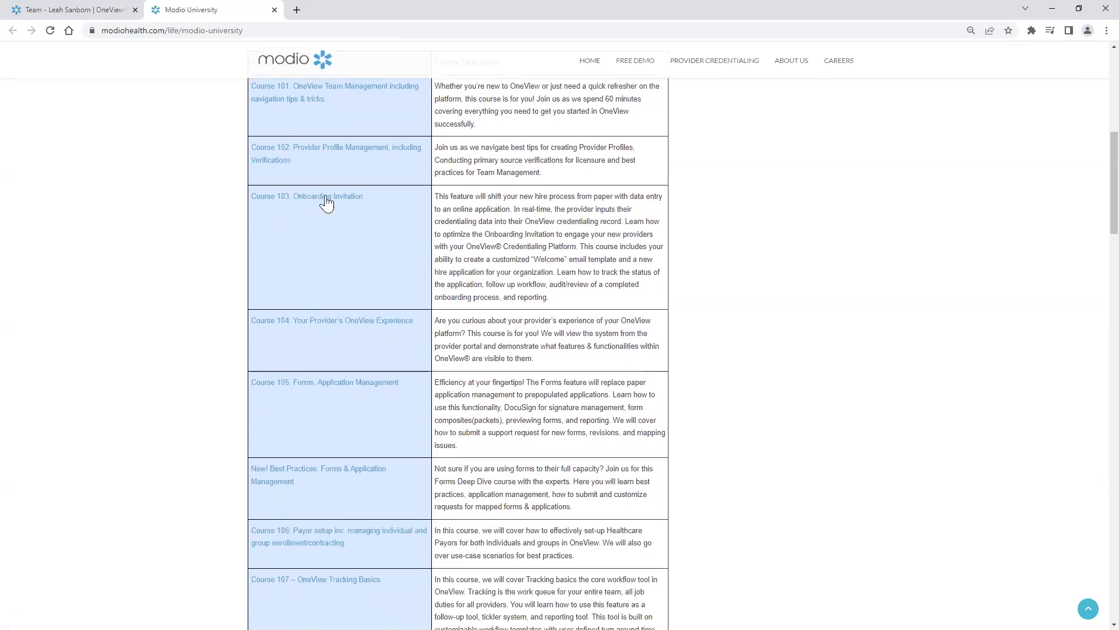
scroll(293, 437, down, 2)
scroll(294, 408, up, 10)
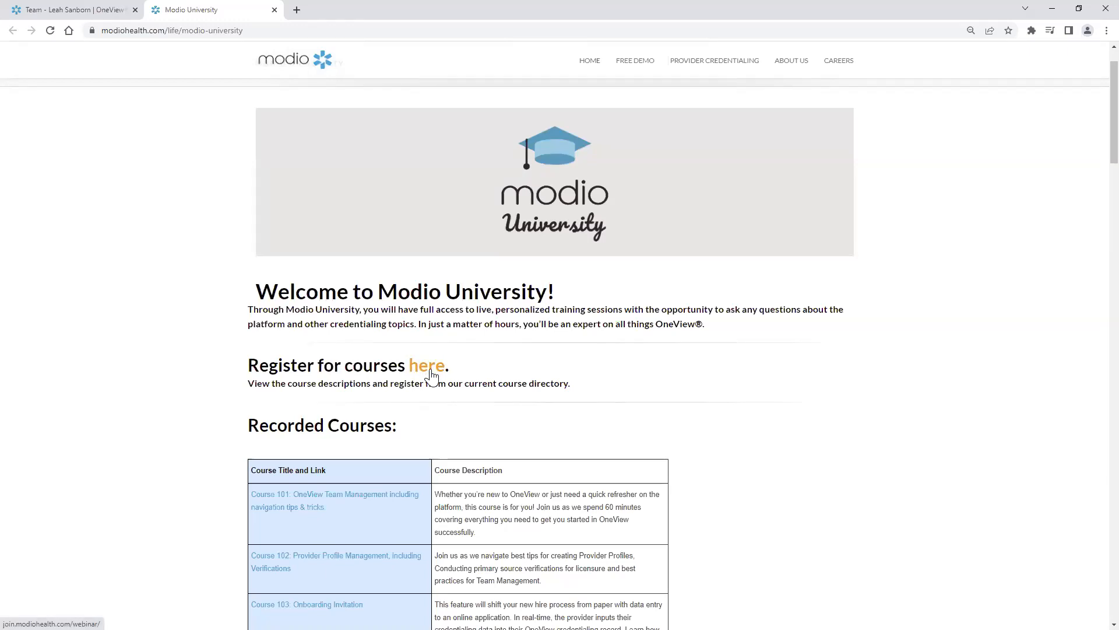
Step: Open the course registration page, browse the upcoming webinar sessions, and close the tab
click(431, 376)
scroll(571, 386, down, 6)
scroll(700, 400, down, 6)
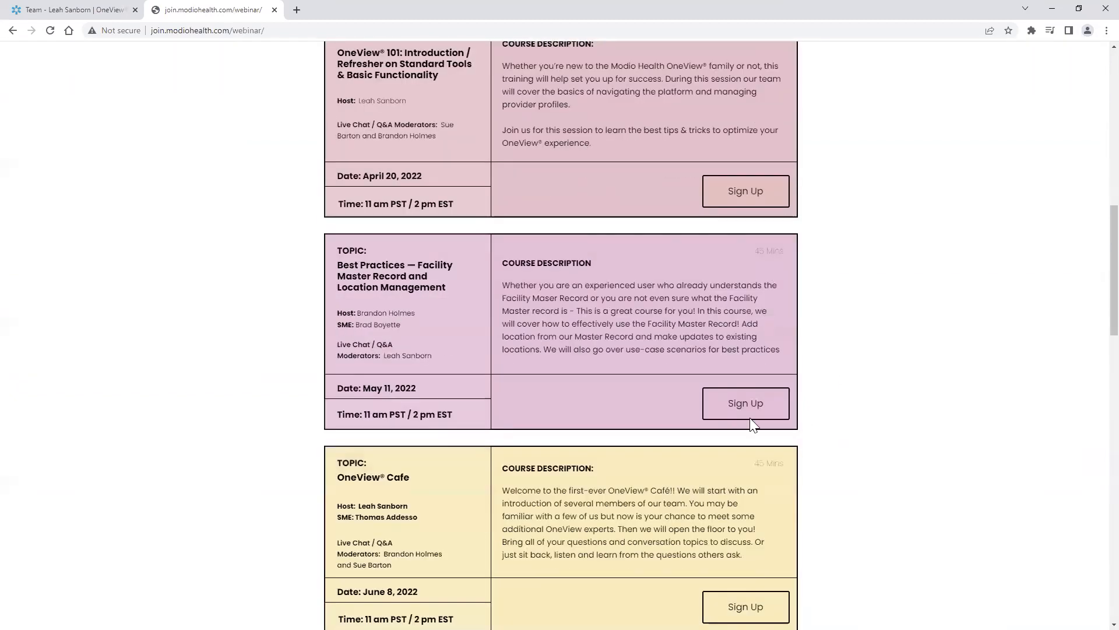
scroll(726, 402, down, 1)
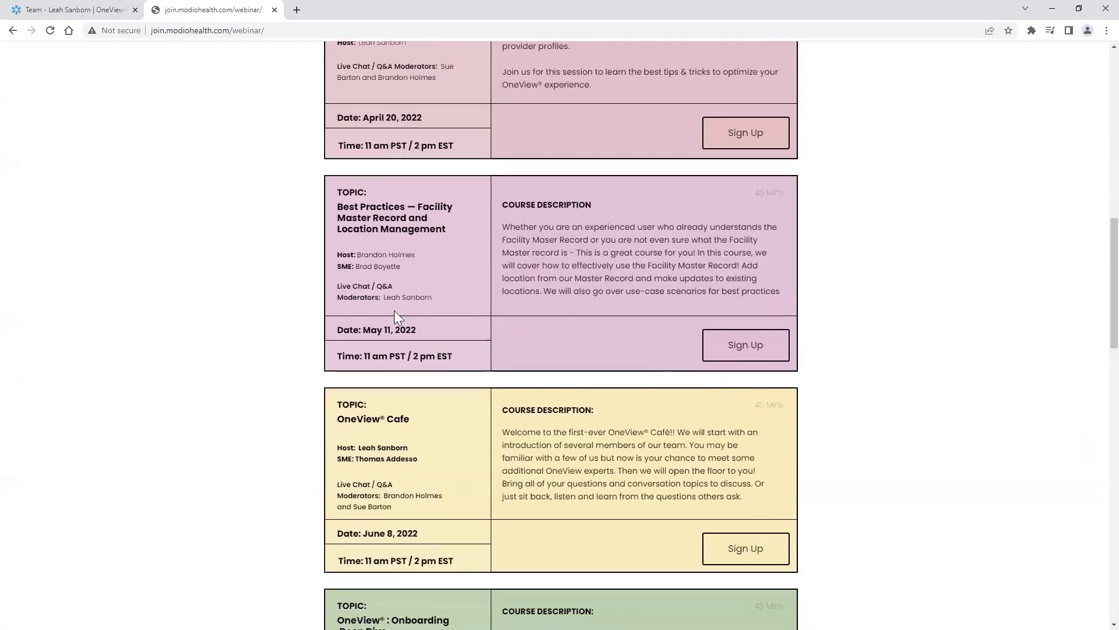
scroll(500, 462, down, 3)
scroll(512, 476, up, 13)
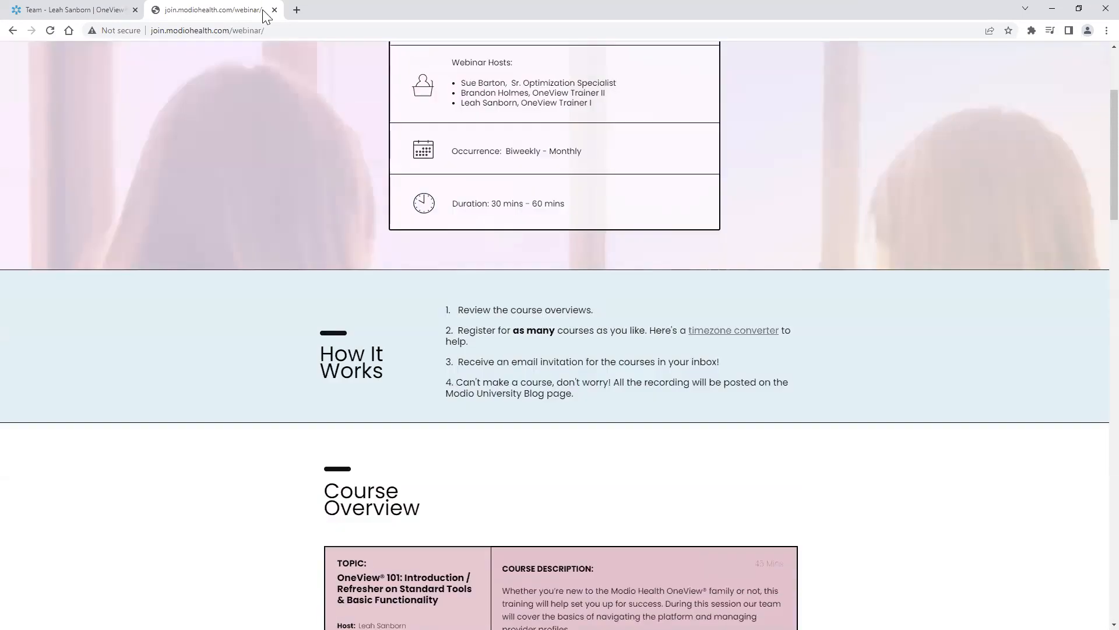
click(274, 10)
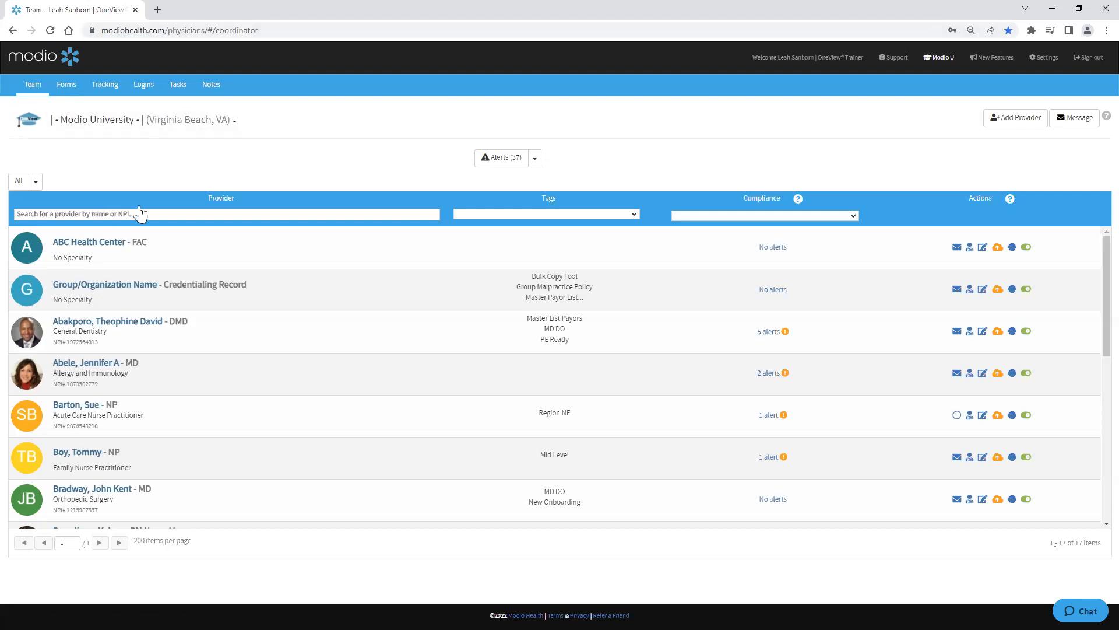
Step: Open the Alerts compliance report from the Team page
click(30, 93)
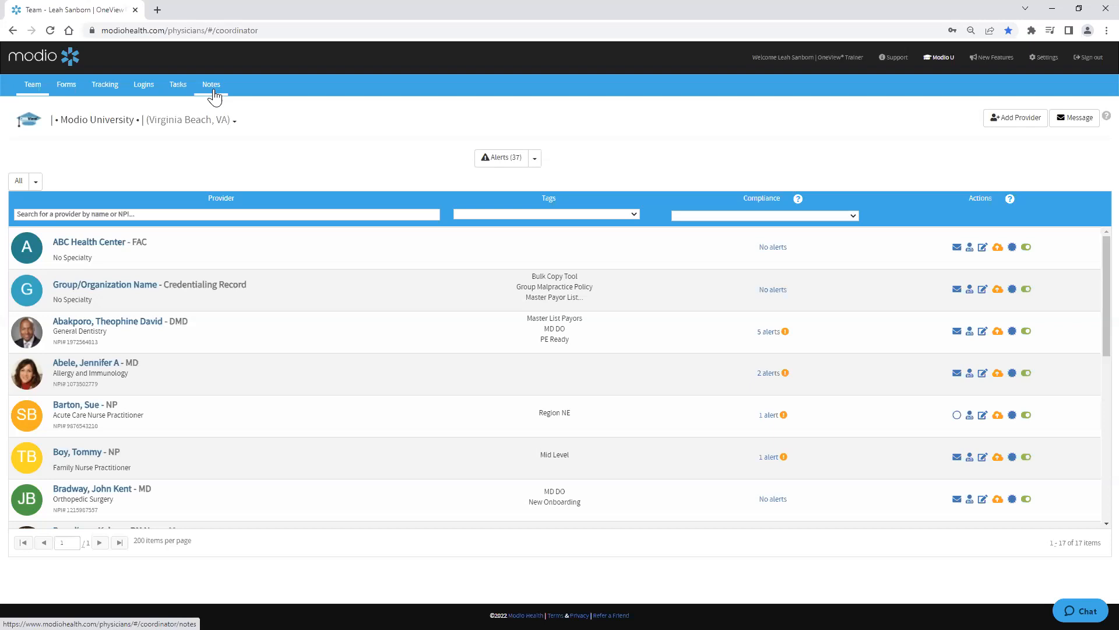
click(28, 85)
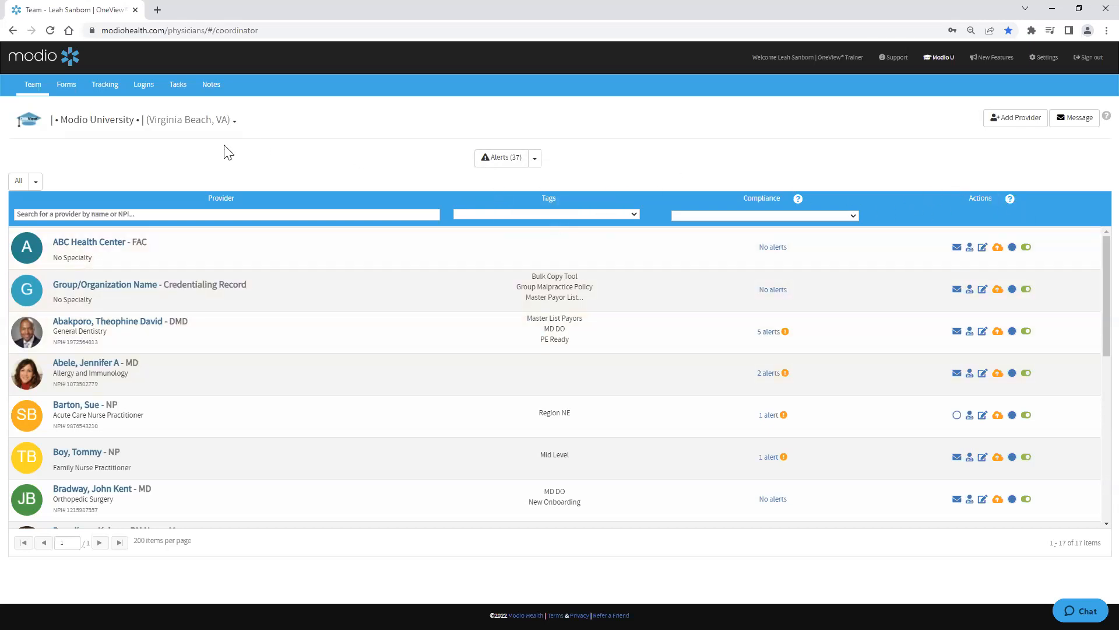
click(506, 158)
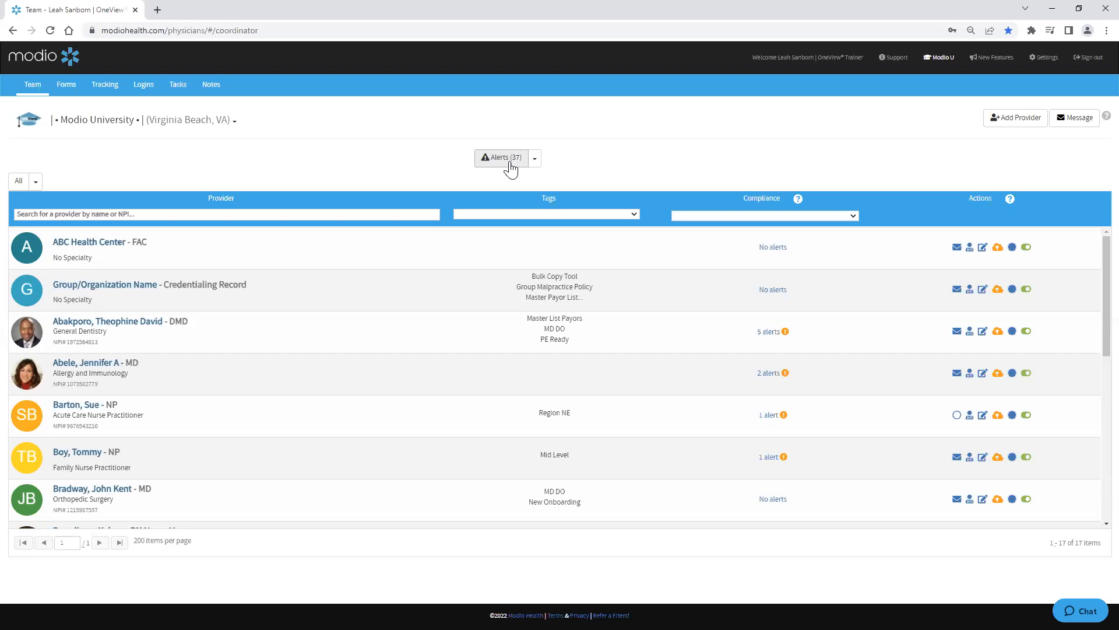
click(510, 169)
click(503, 159)
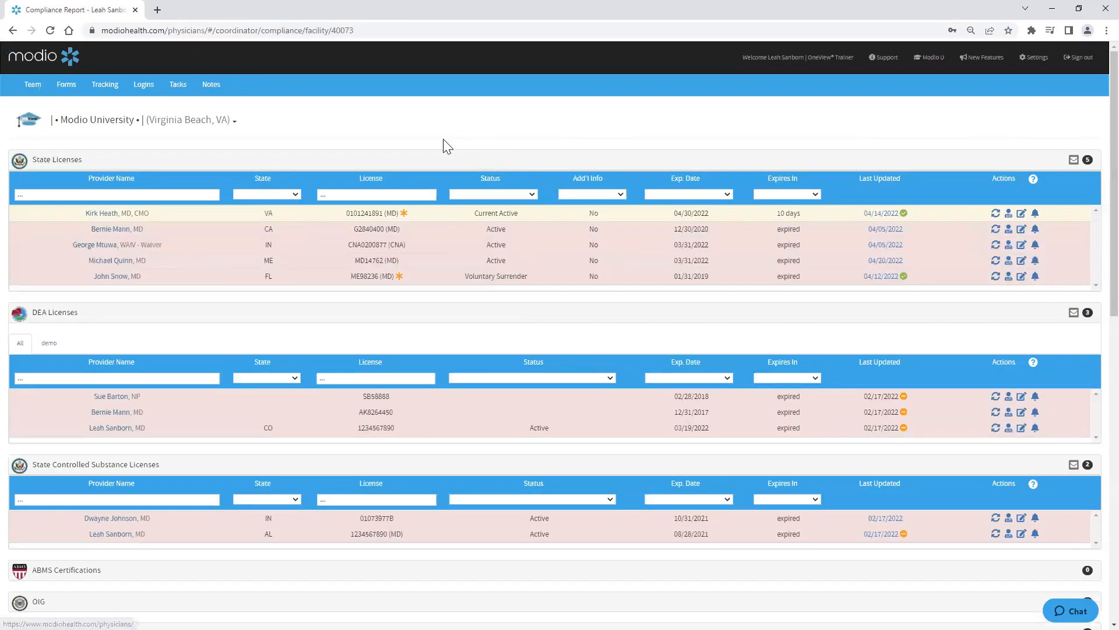
Step: Scroll through the compliance report's license, certification, document and malpractice insurance sections
click(53, 161)
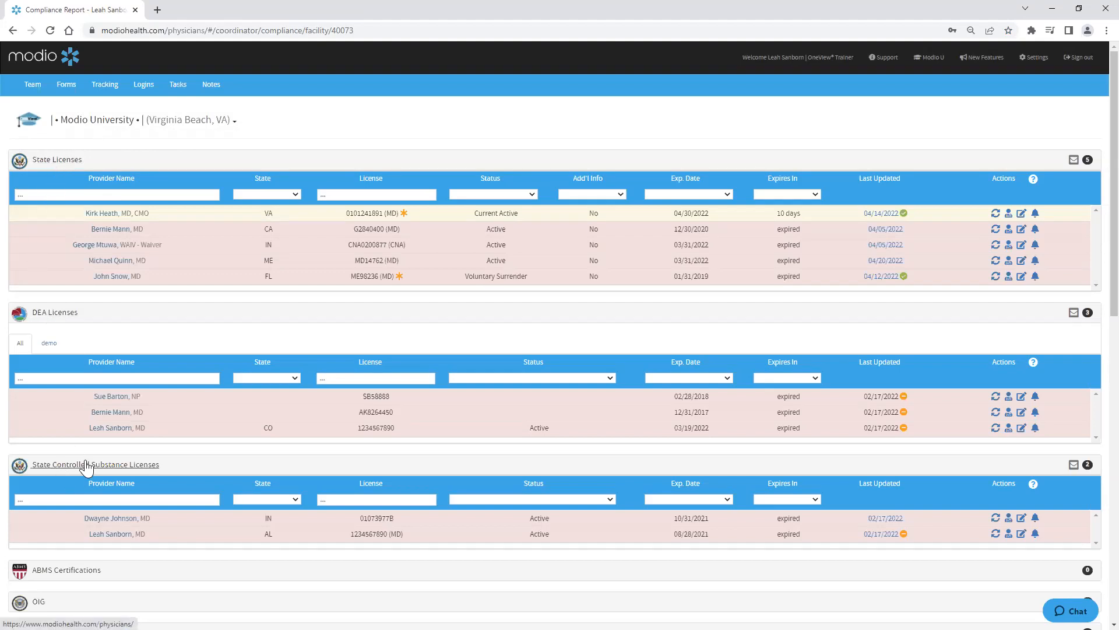
scroll(84, 465, down, 4)
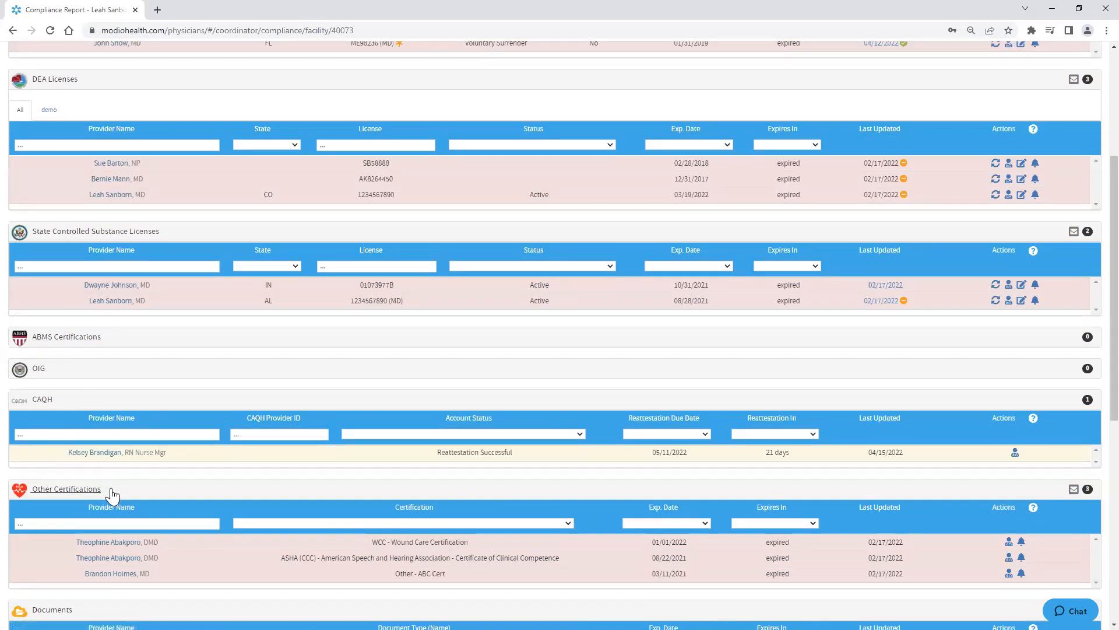
scroll(112, 494, down, 5)
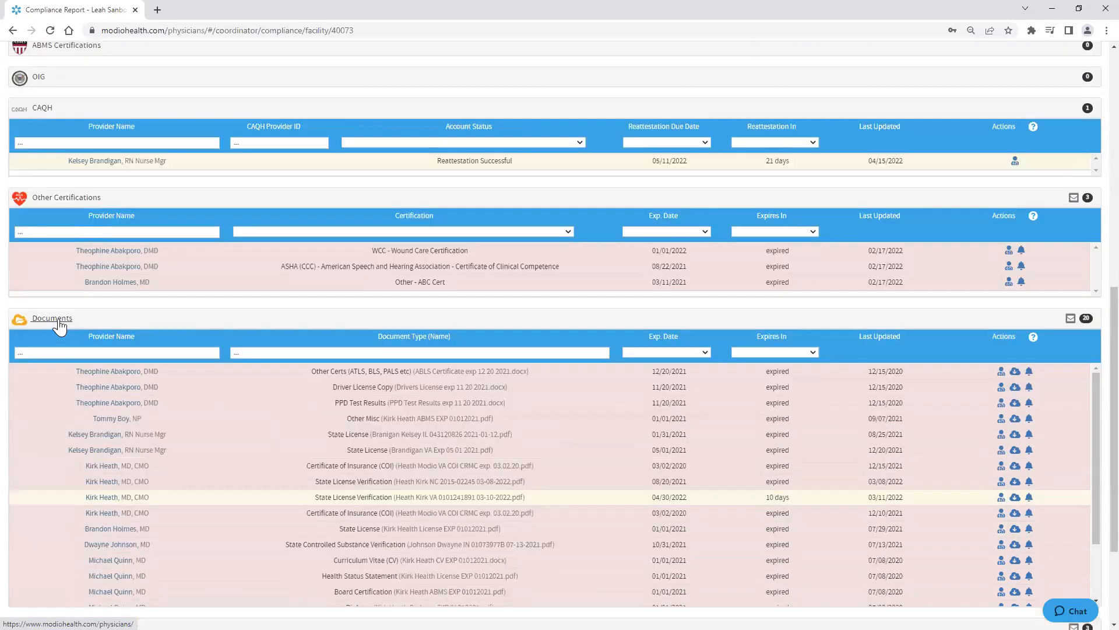
scroll(62, 401, down, 4)
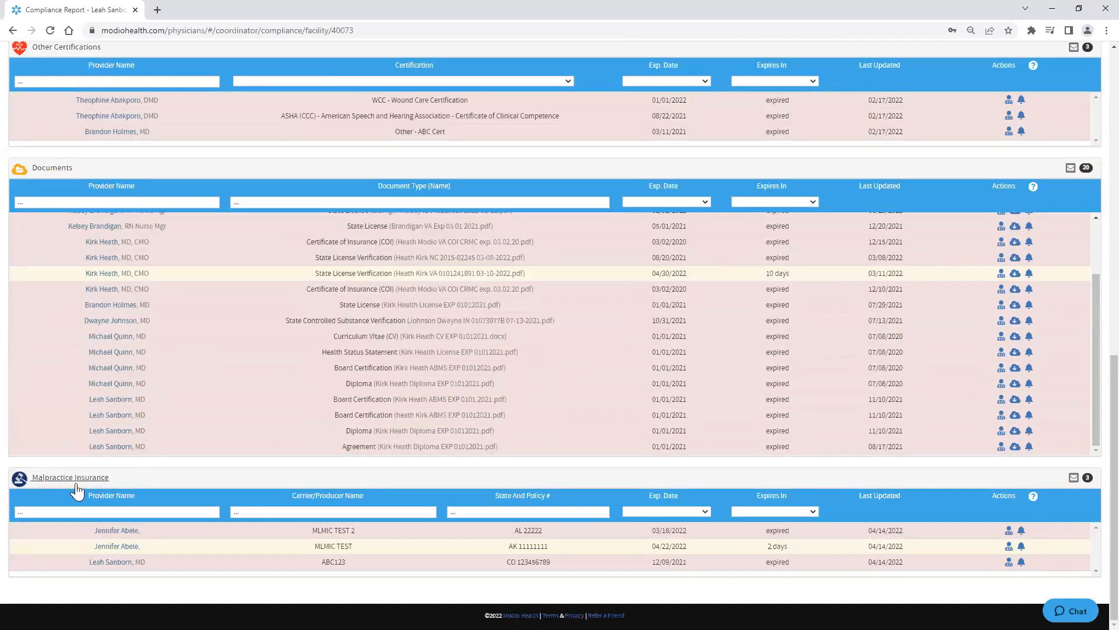
scroll(65, 392, up, 20)
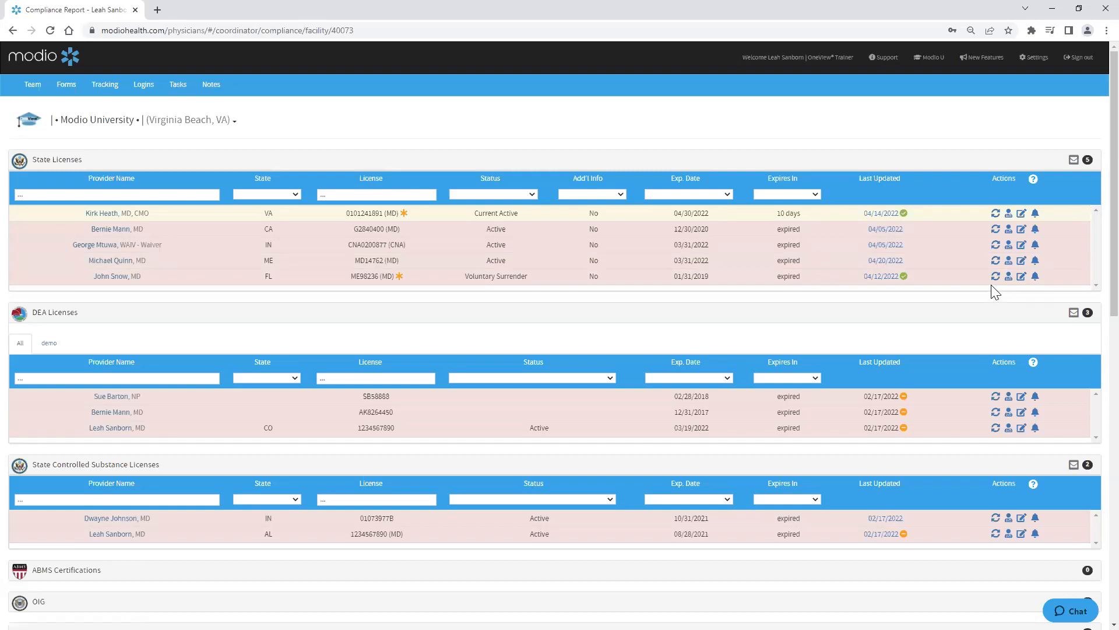
Step: Refresh verification on the Maine state license and tick the option to upload the primary source document
click(995, 263)
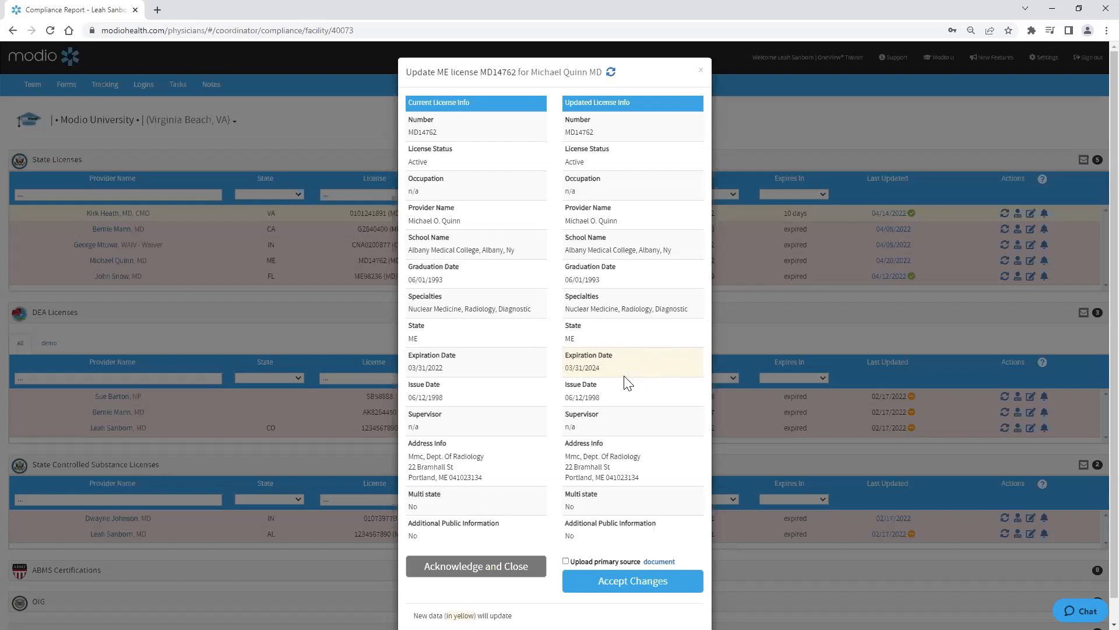
click(439, 367)
click(602, 368)
click(566, 561)
Step: Download and open the primary source verification PDF for the Maine license and review it
click(659, 561)
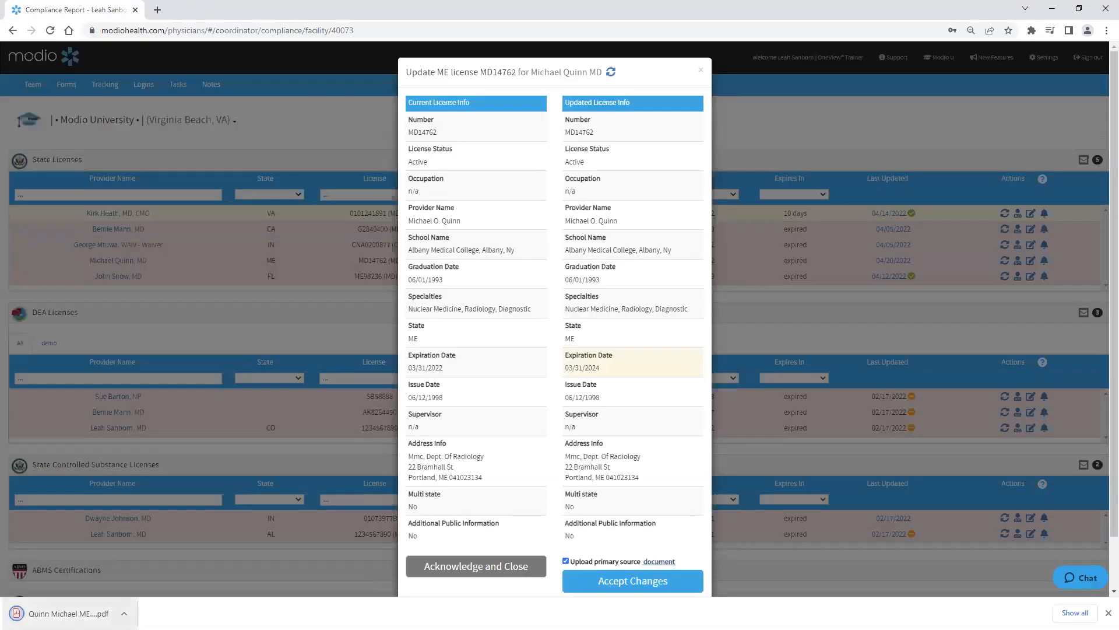
click(68, 613)
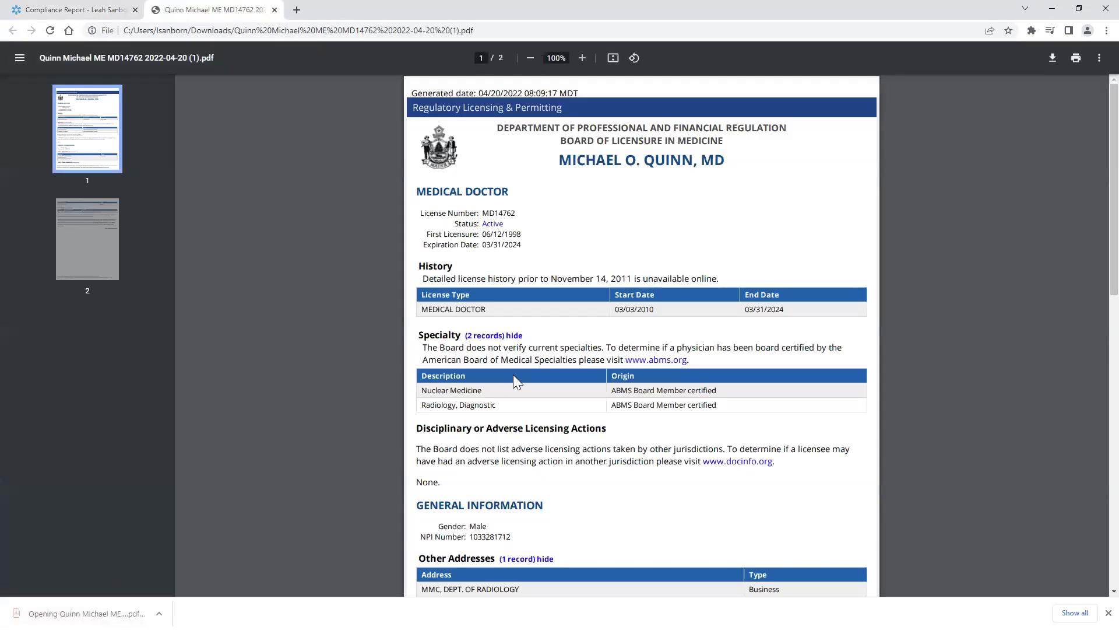
scroll(515, 379, down, 6)
scroll(525, 411, up, 7)
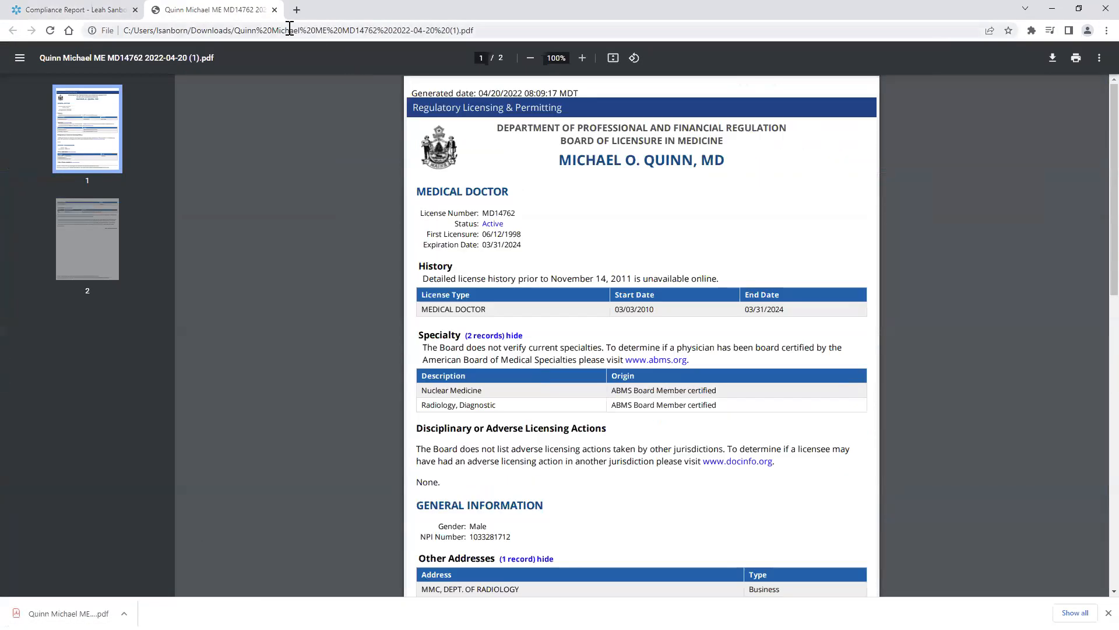
Step: Return to the report, accept the updated license information, and close the update dialog
click(274, 10)
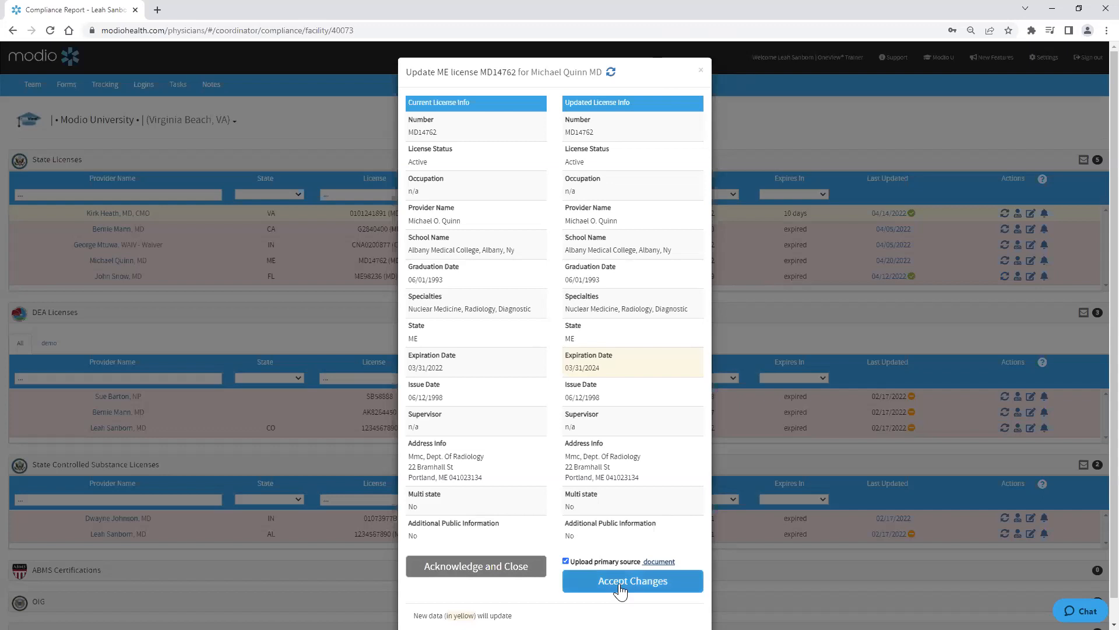
click(642, 589)
click(701, 73)
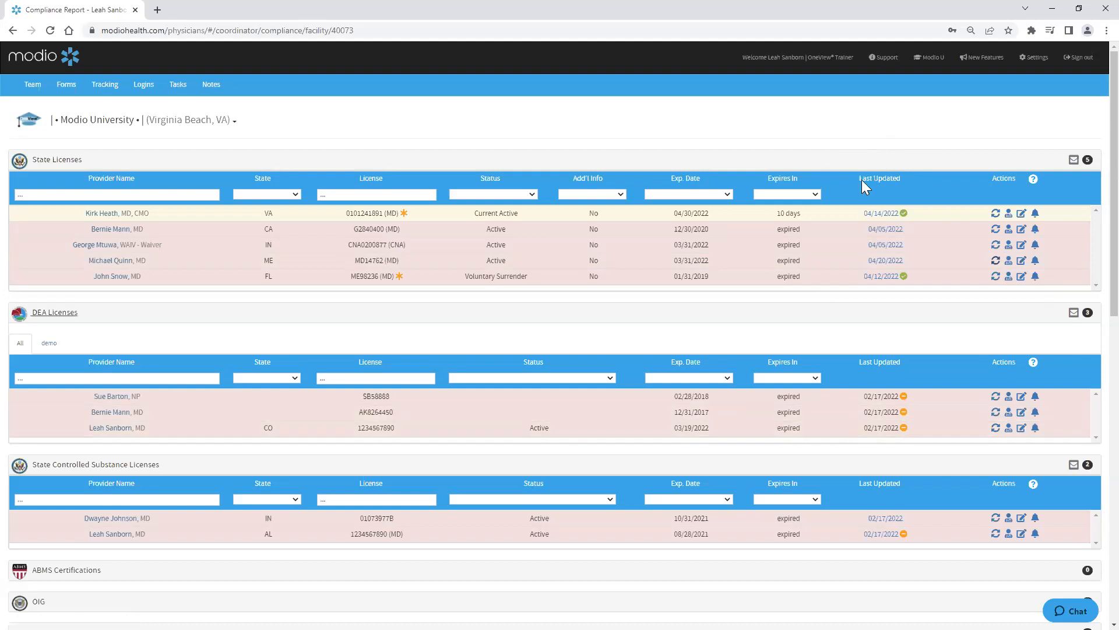
Step: Open the State Licenses alert dialog and add the Maine-licensed provider as an alert recipient
click(1074, 161)
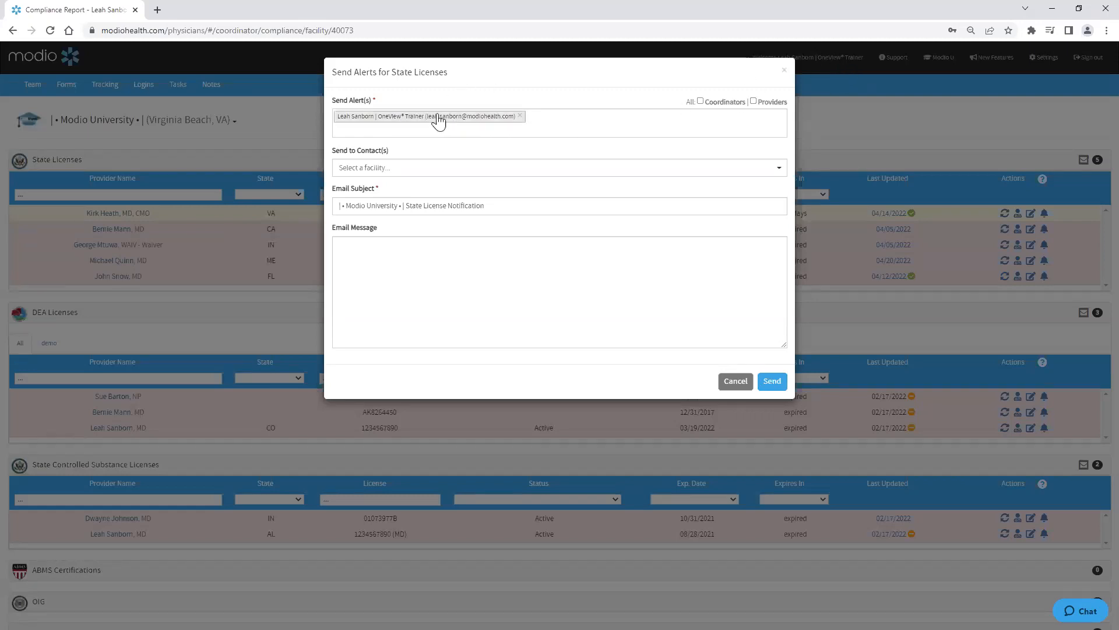
click(372, 129)
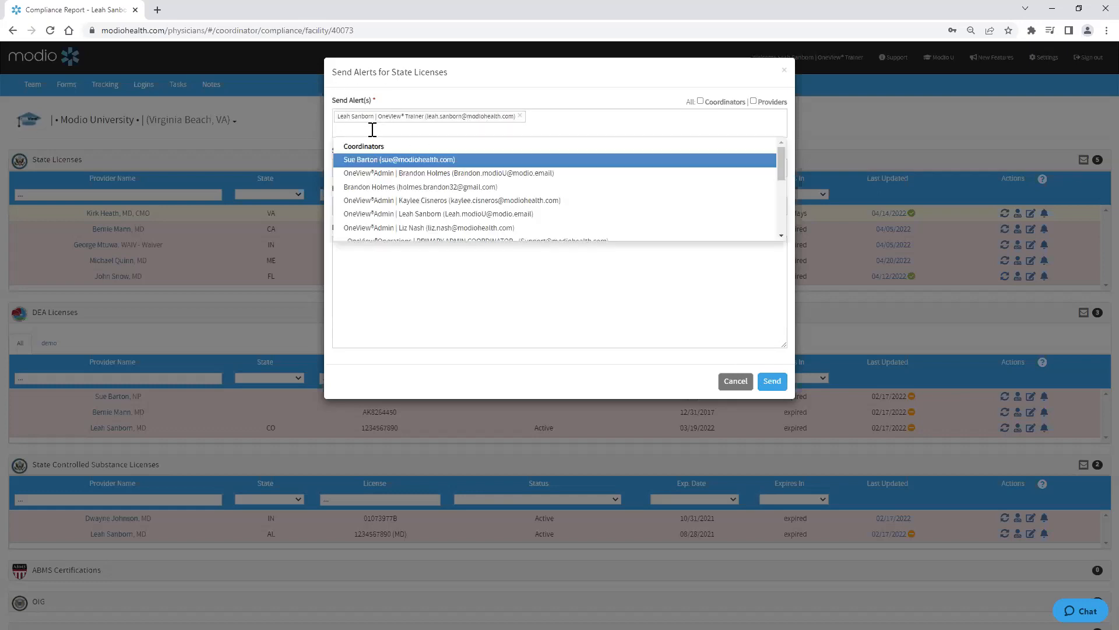
scroll(385, 161, down, 5)
scroll(386, 164, up, 5)
scroll(385, 161, down, 5)
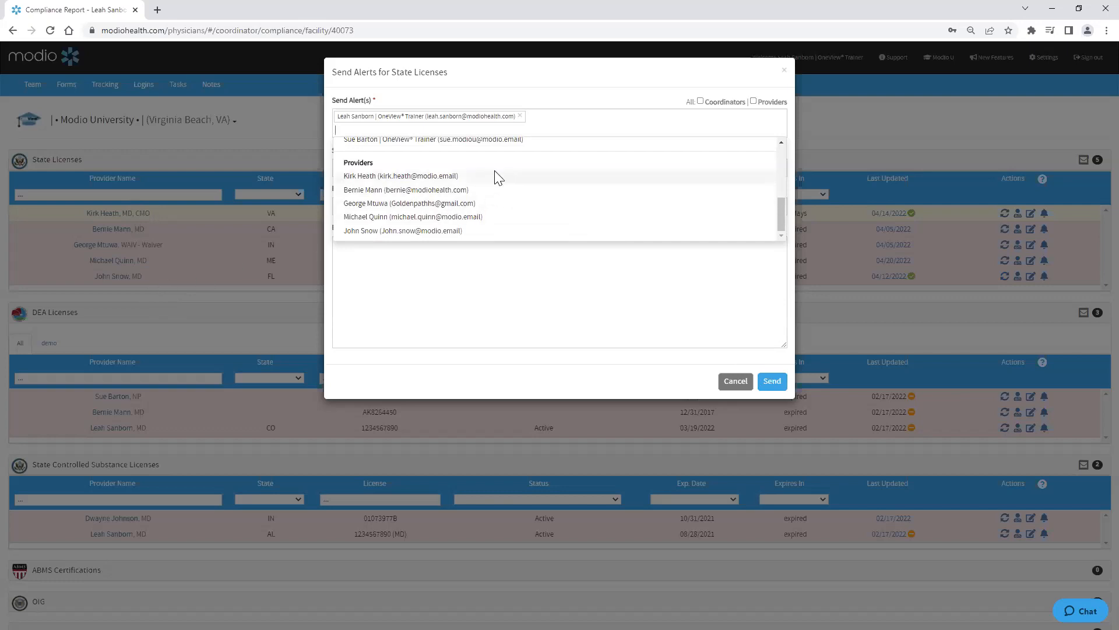
click(512, 219)
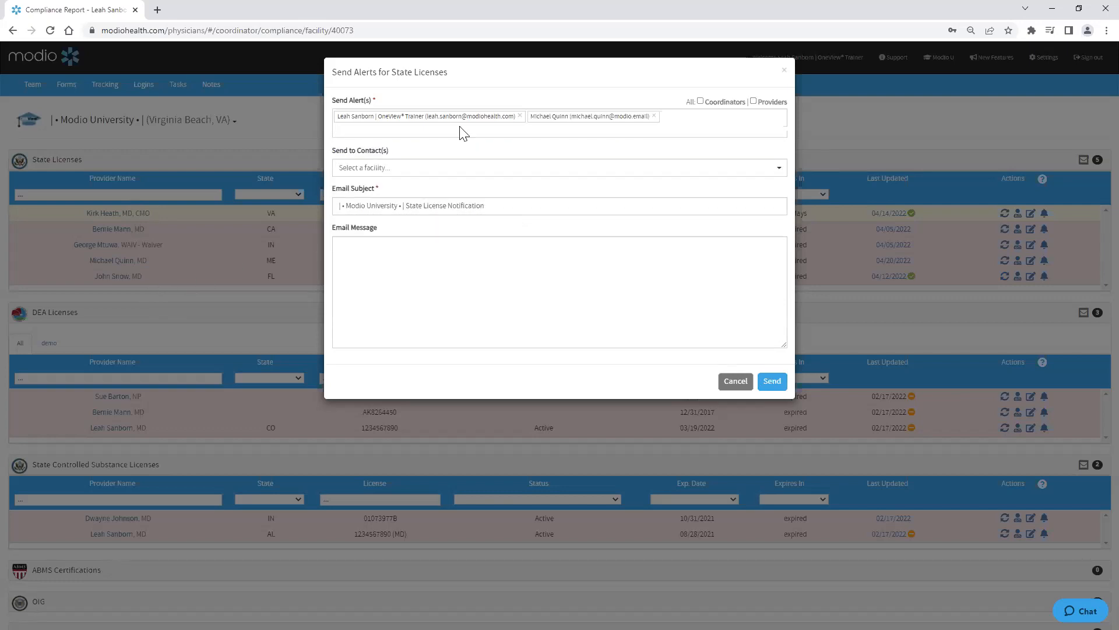
click(450, 133)
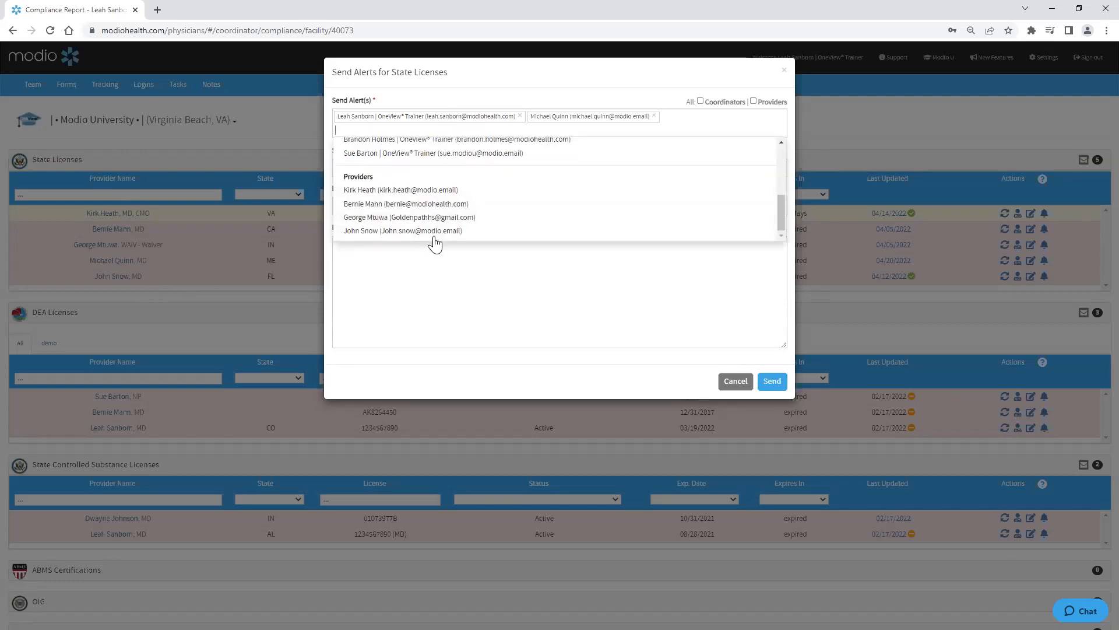
Step: Add another provider as an alert recipient and select all providers as State License alert recipients
click(434, 232)
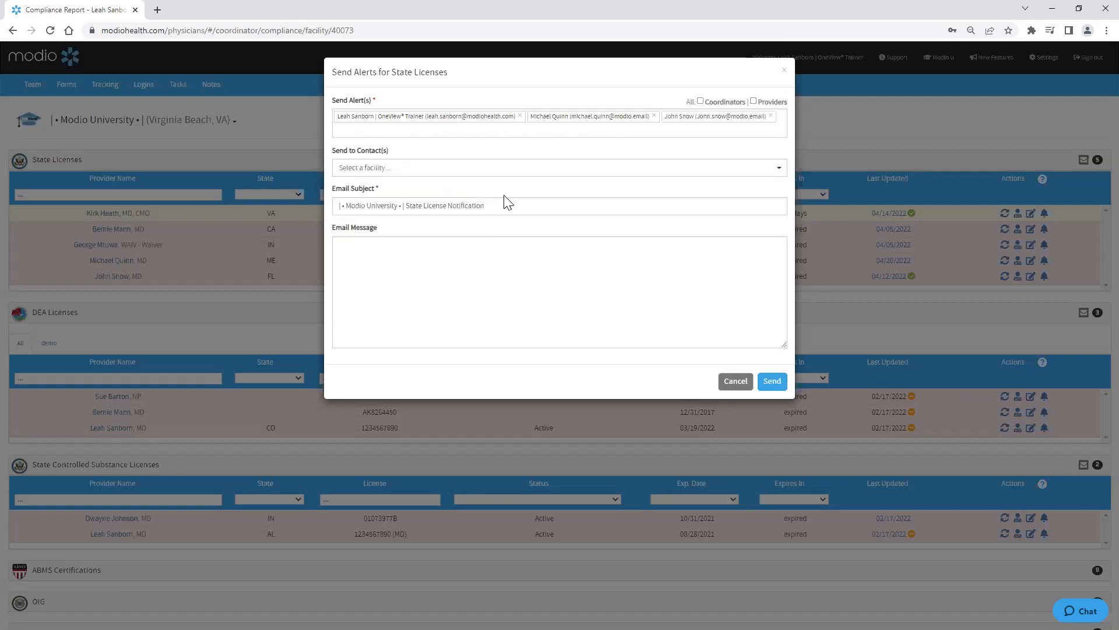
click(754, 101)
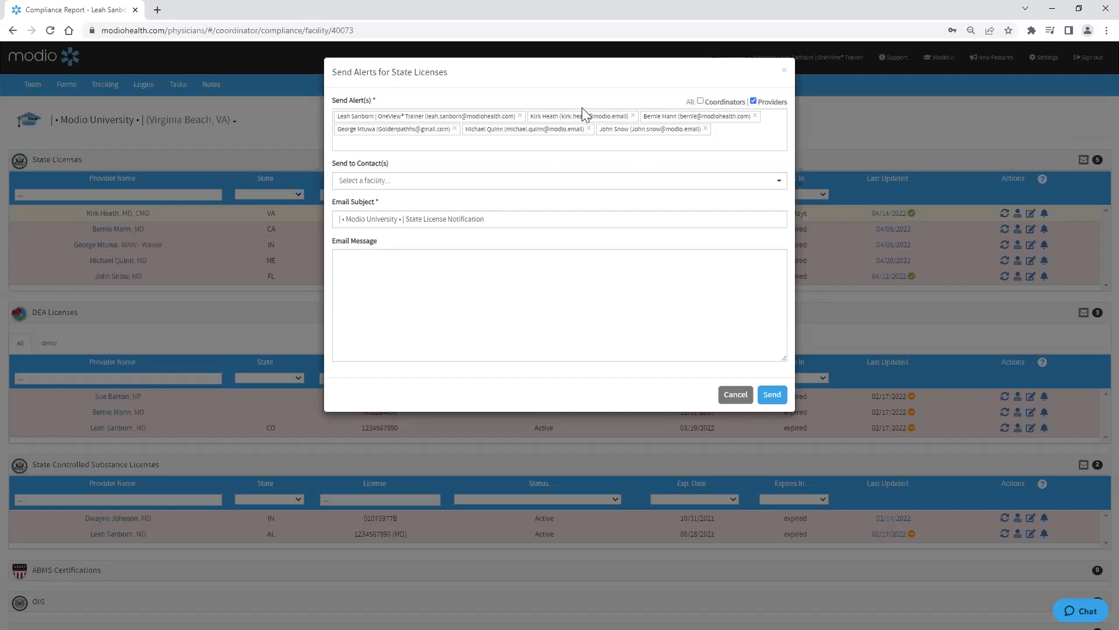
Step: Clear the email message, deselect all providers, and close the alert dialog without sending
click(366, 290)
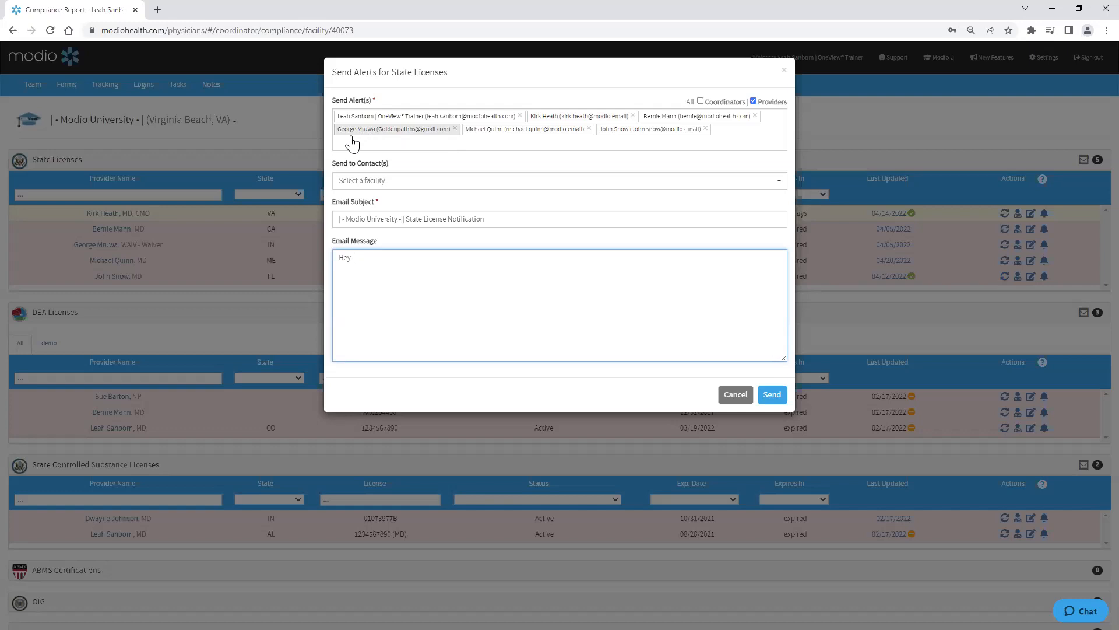
drag(356, 260, 342, 262)
key(BackSpace)
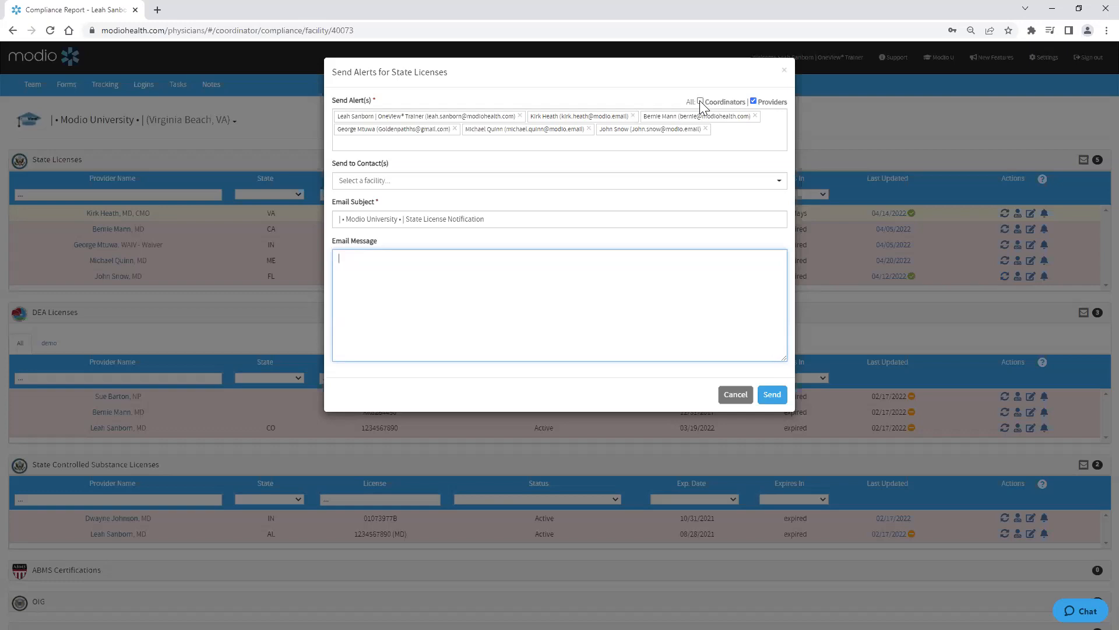
click(753, 101)
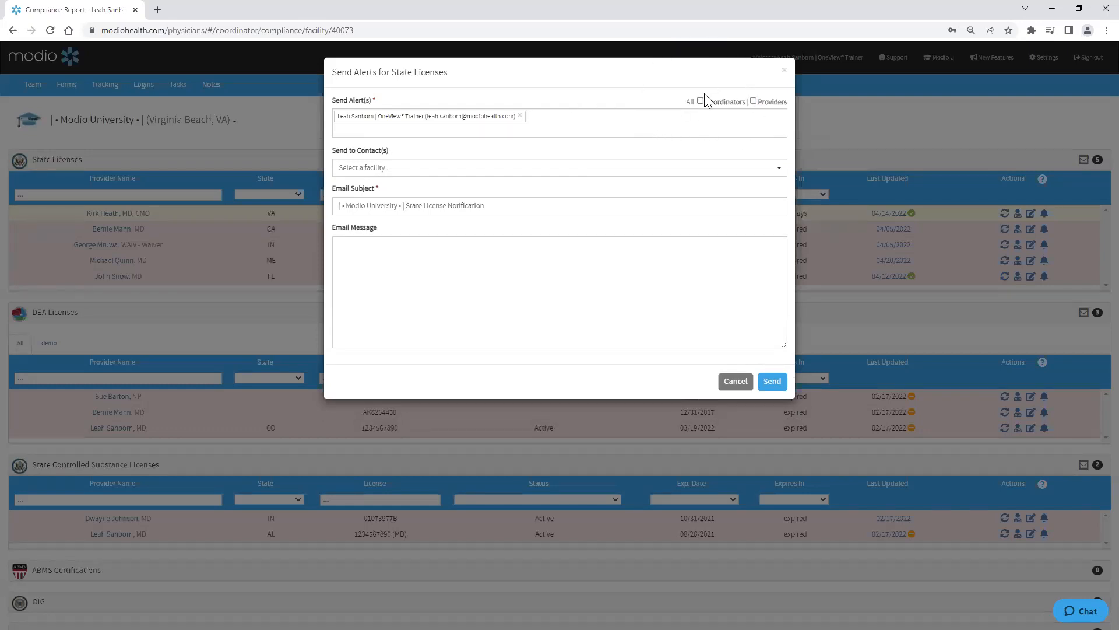
click(784, 71)
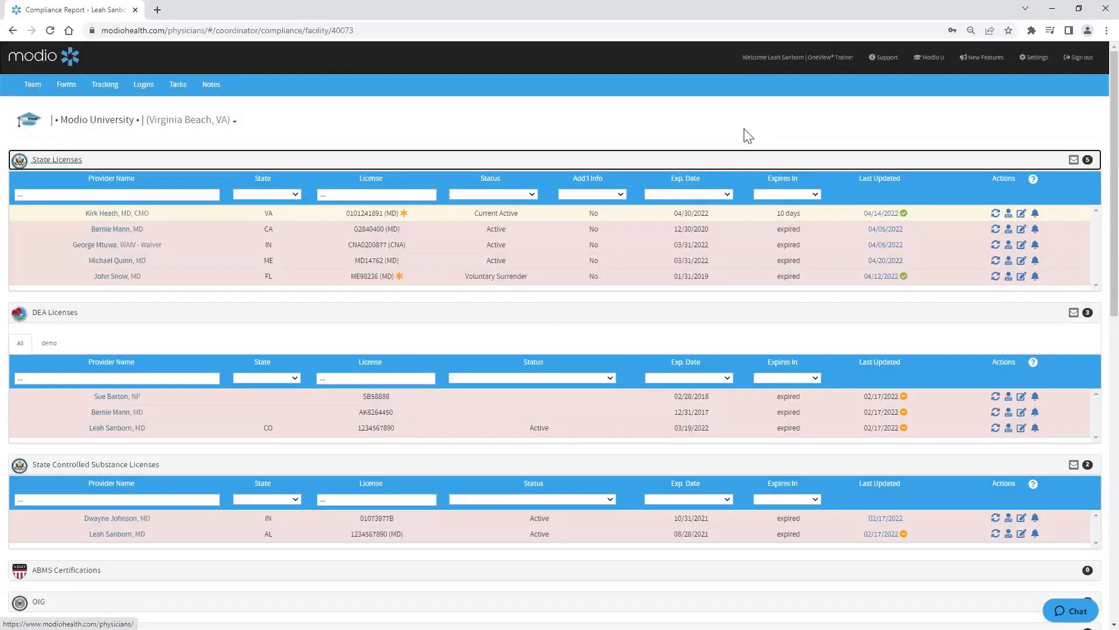
Step: Go to the Team page and browse the Alerts report menu
click(31, 89)
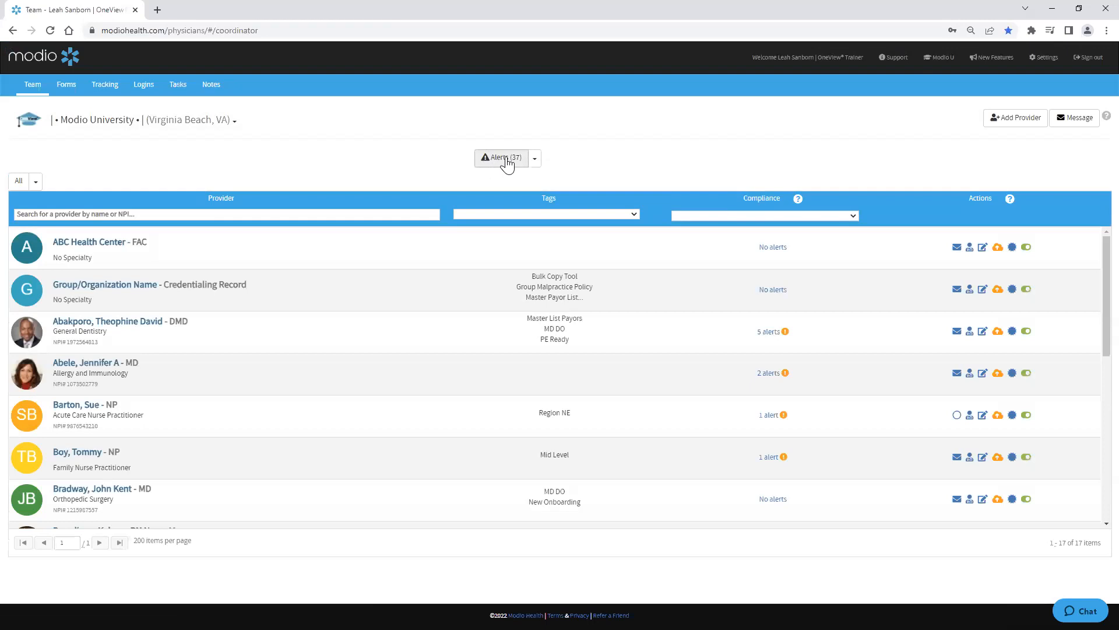
click(535, 163)
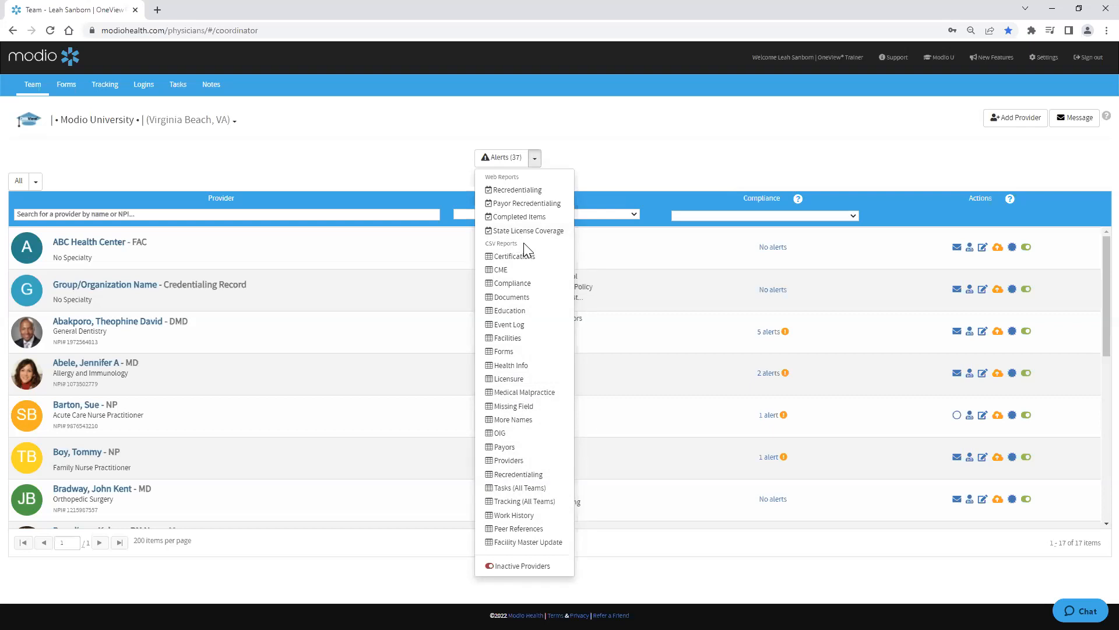
click(534, 162)
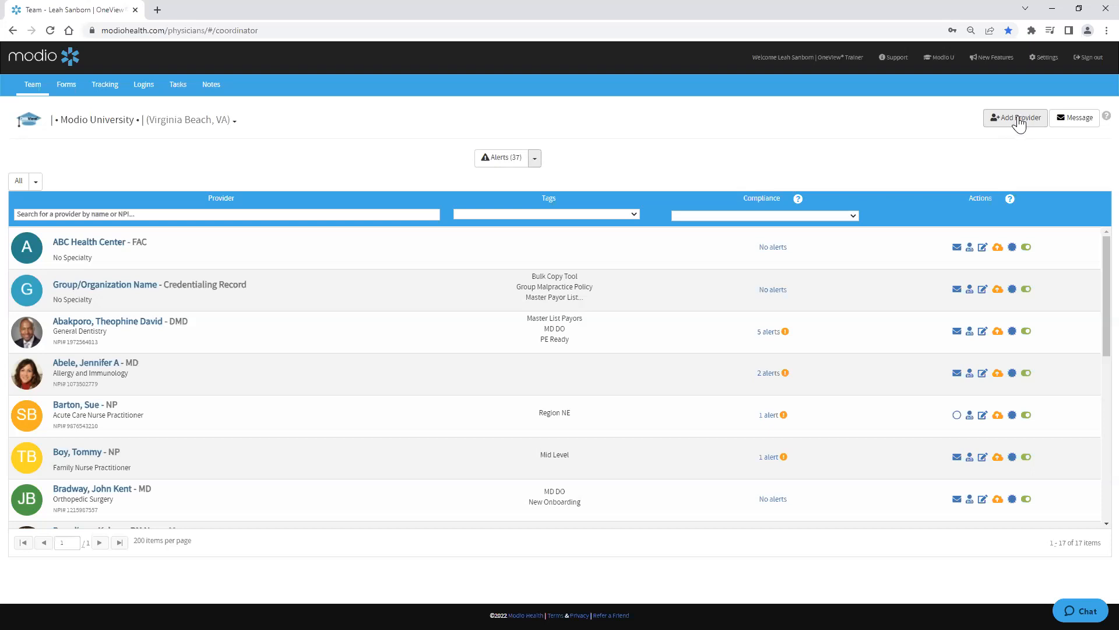
Step: Open Add Provider and pick the Virginia-licensed surgeon from the provider name lookup
click(1019, 124)
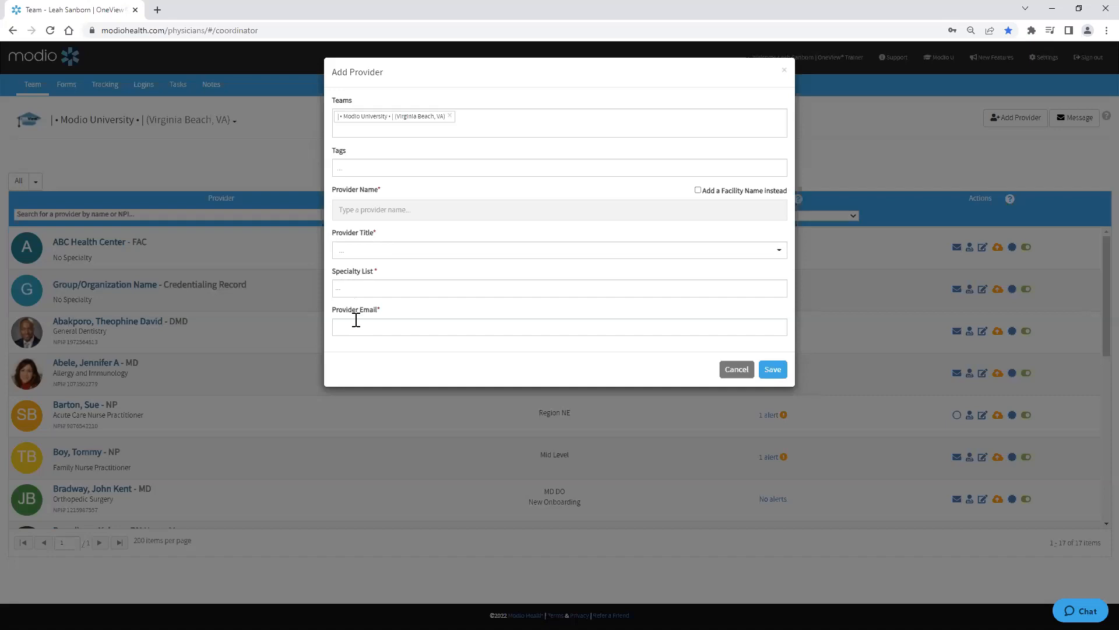
click(371, 207)
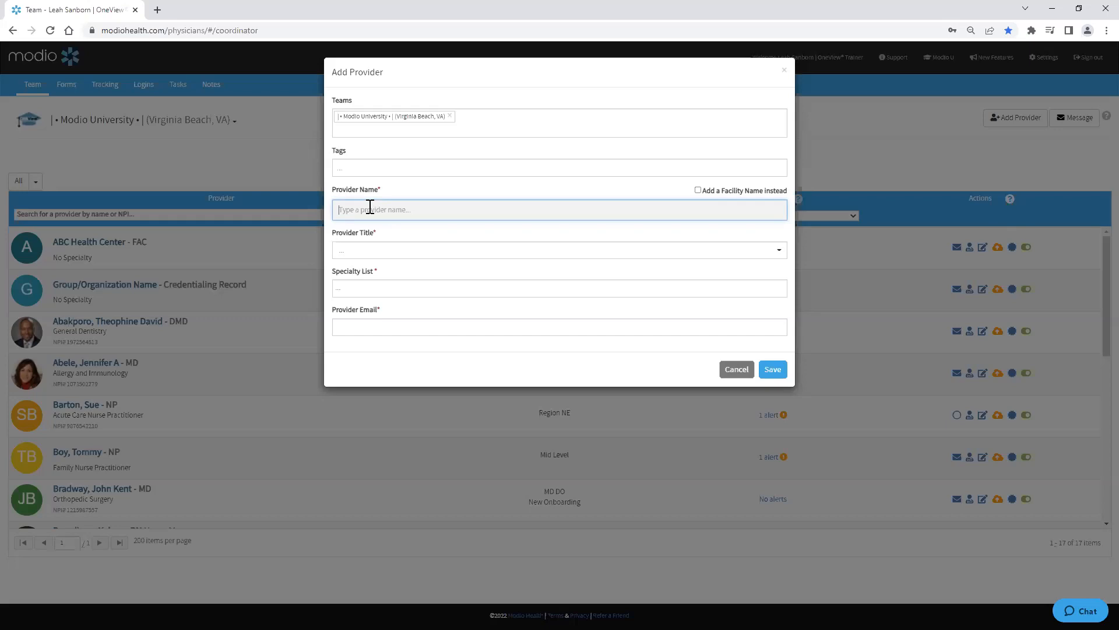
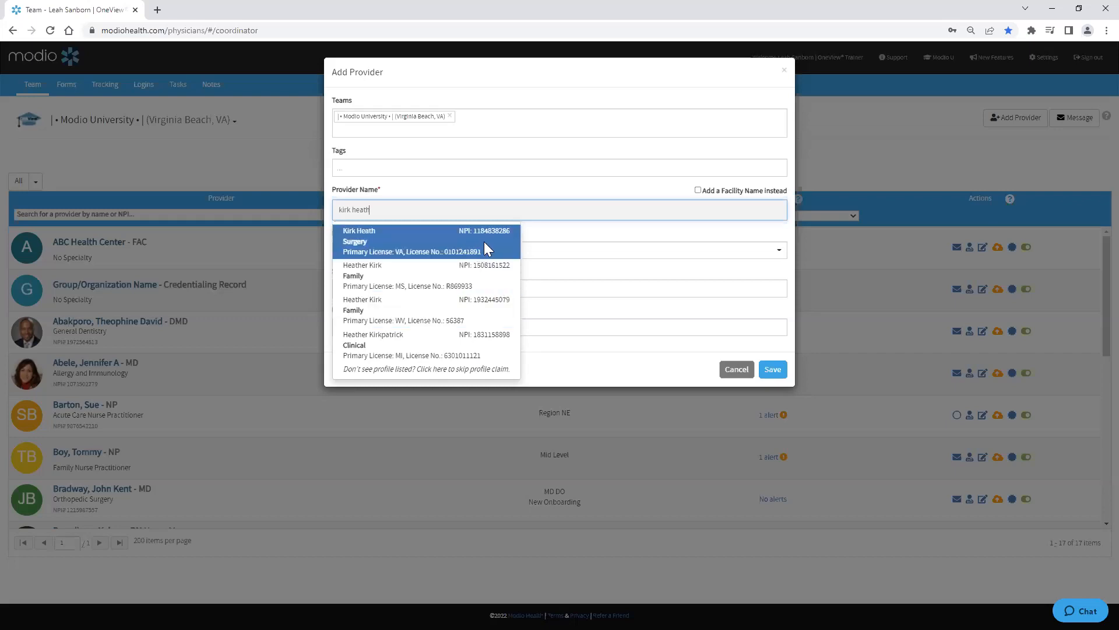
key(ctrl)
click(429, 233)
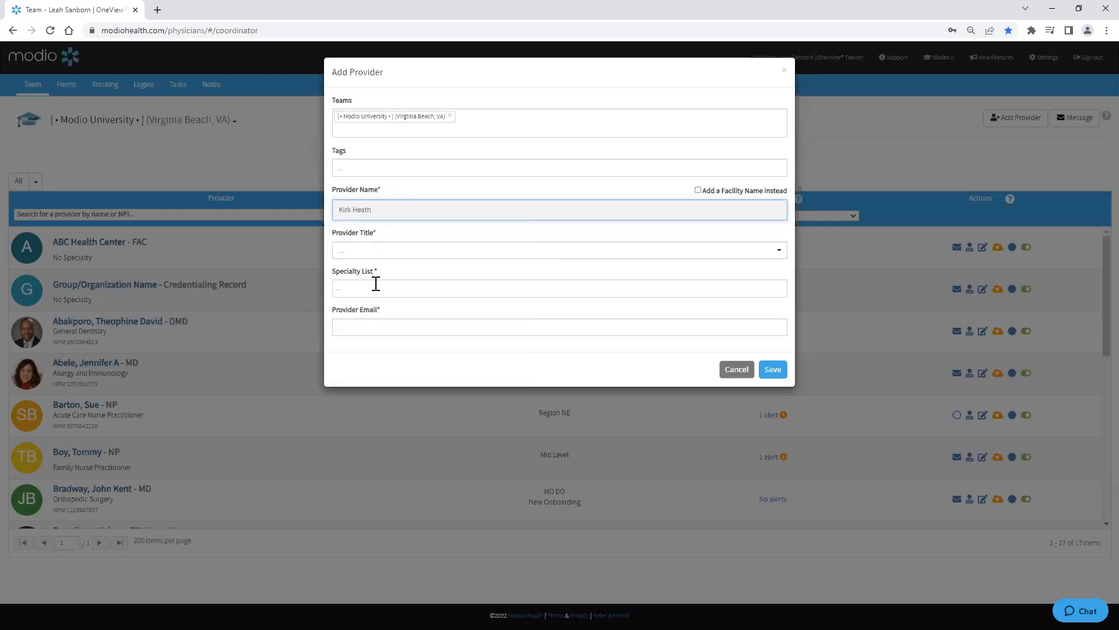
Step: Set the provider title to MD - Medical Doctor and the specialty to General Surgery
click(373, 251)
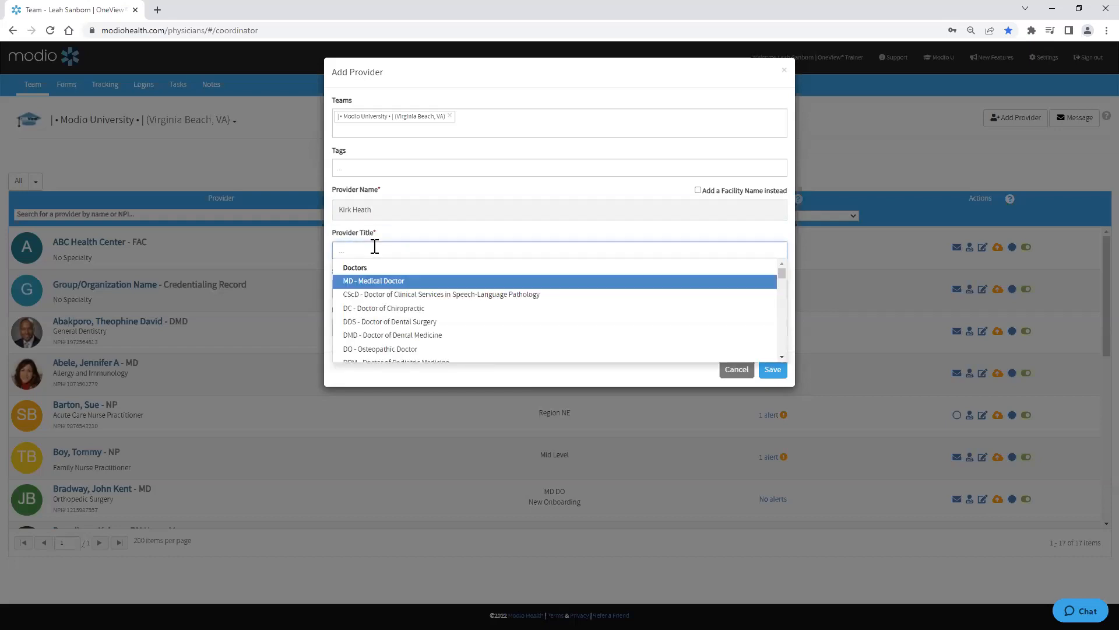
click(375, 281)
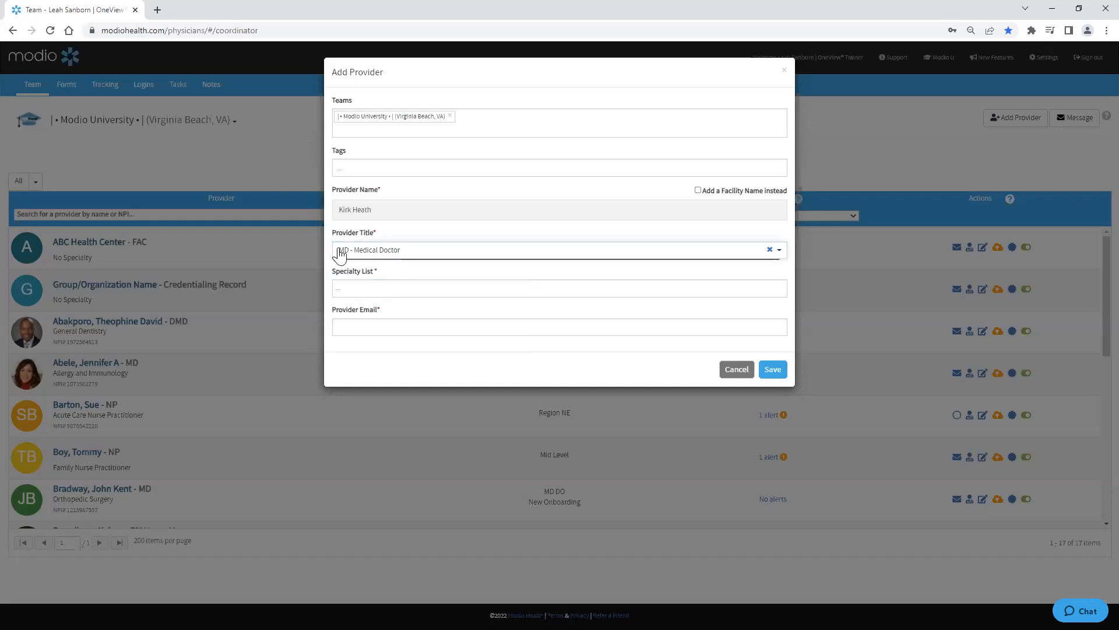
click(366, 290)
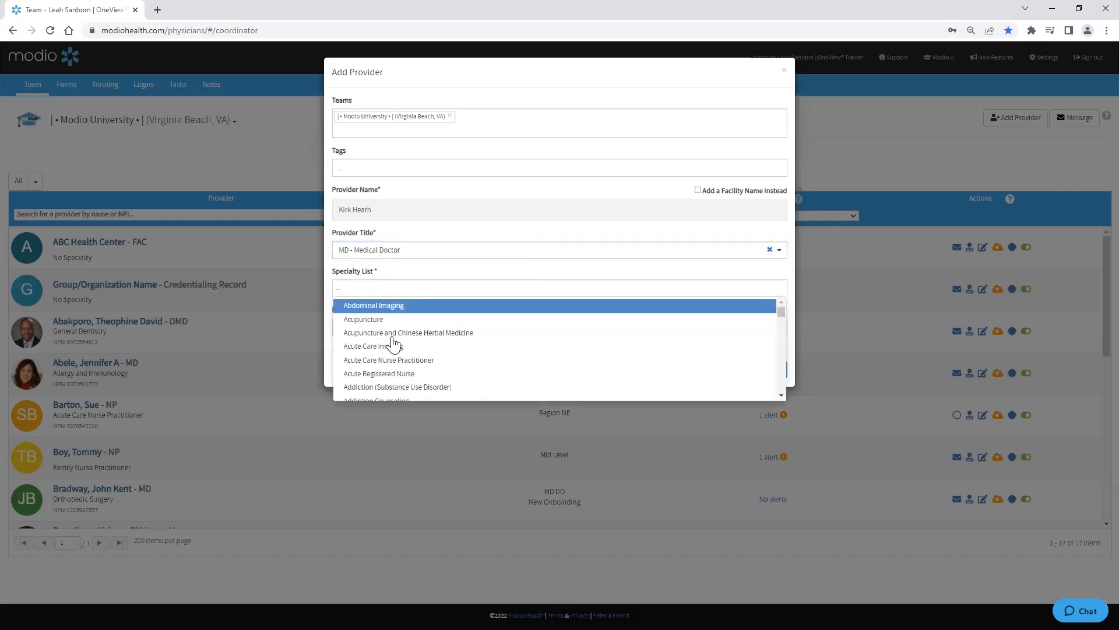
scroll(393, 344, up, 5)
text(general su)
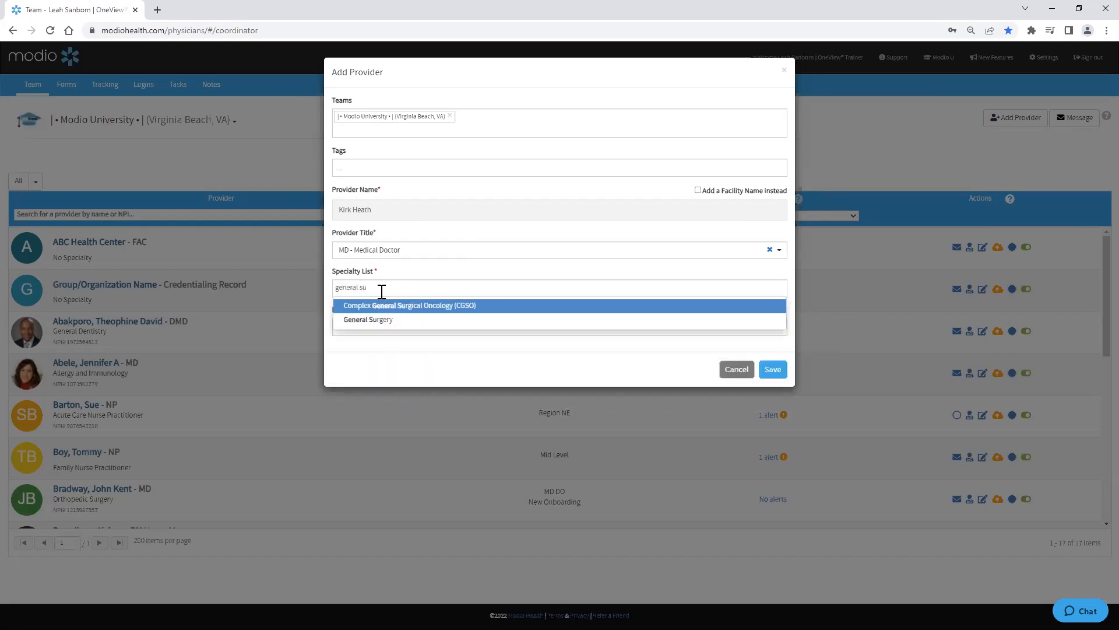
click(400, 320)
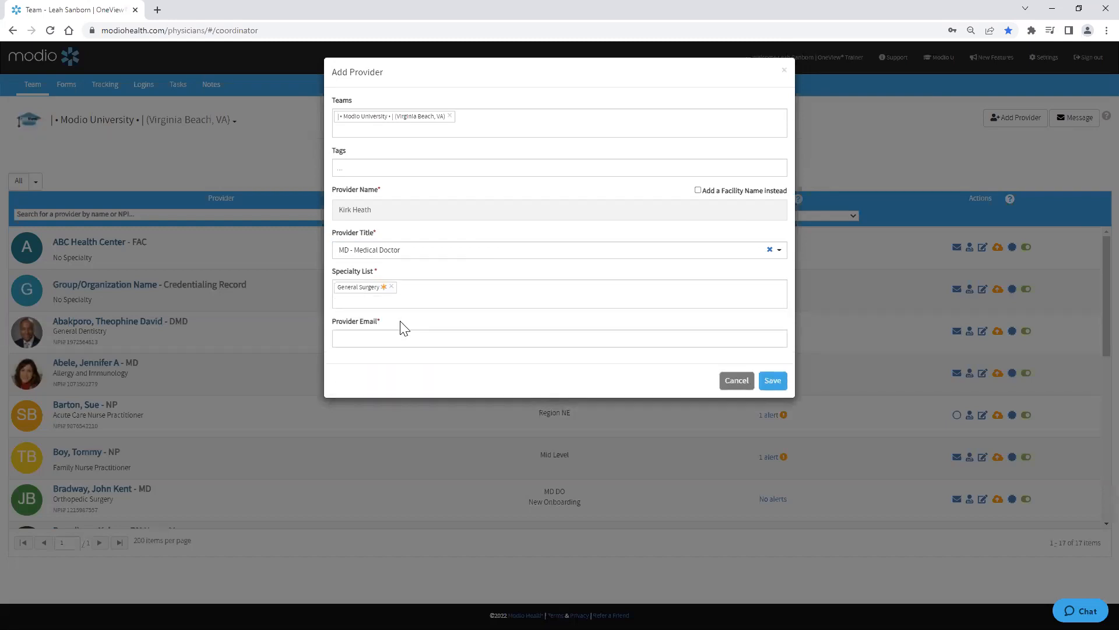
Step: Fill in the provider's e-mail, try to save, and cancel the Add Provider dialog
click(375, 342)
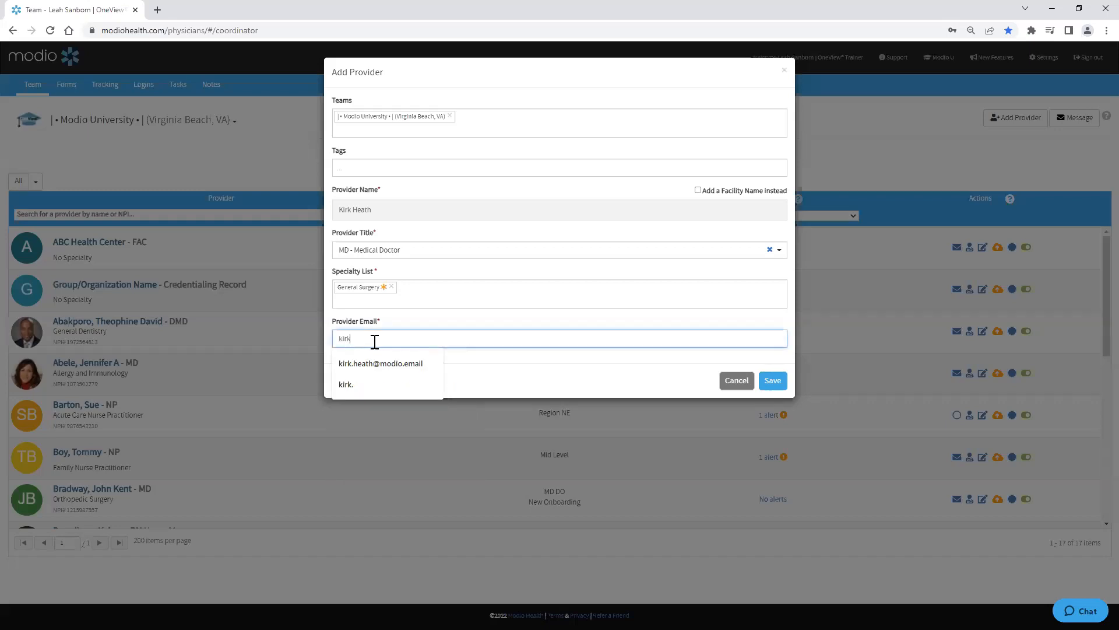
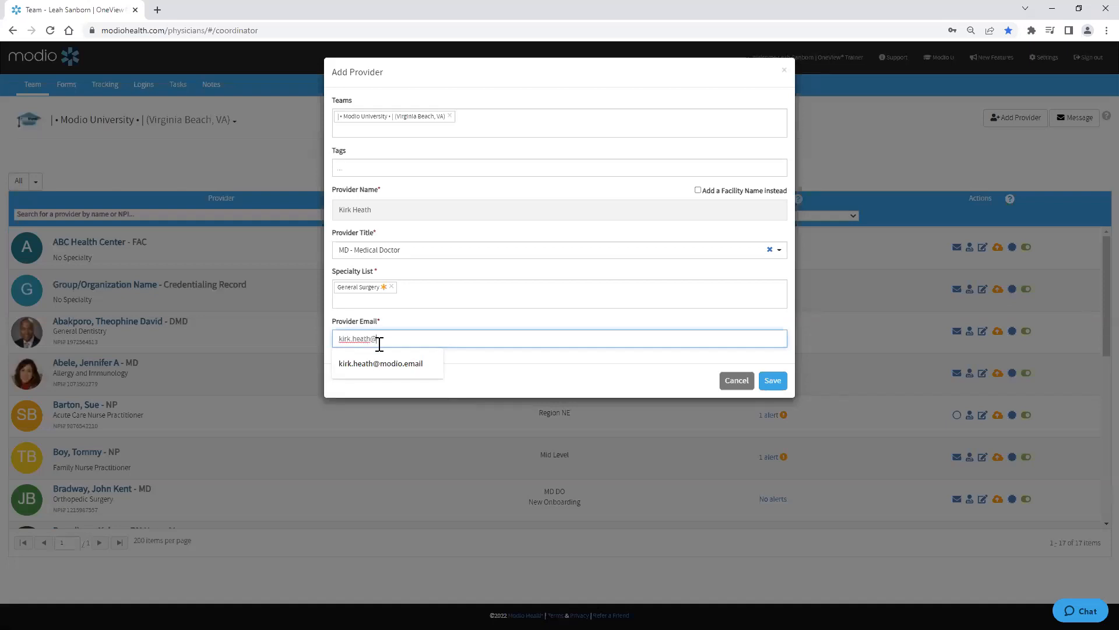
click(396, 359)
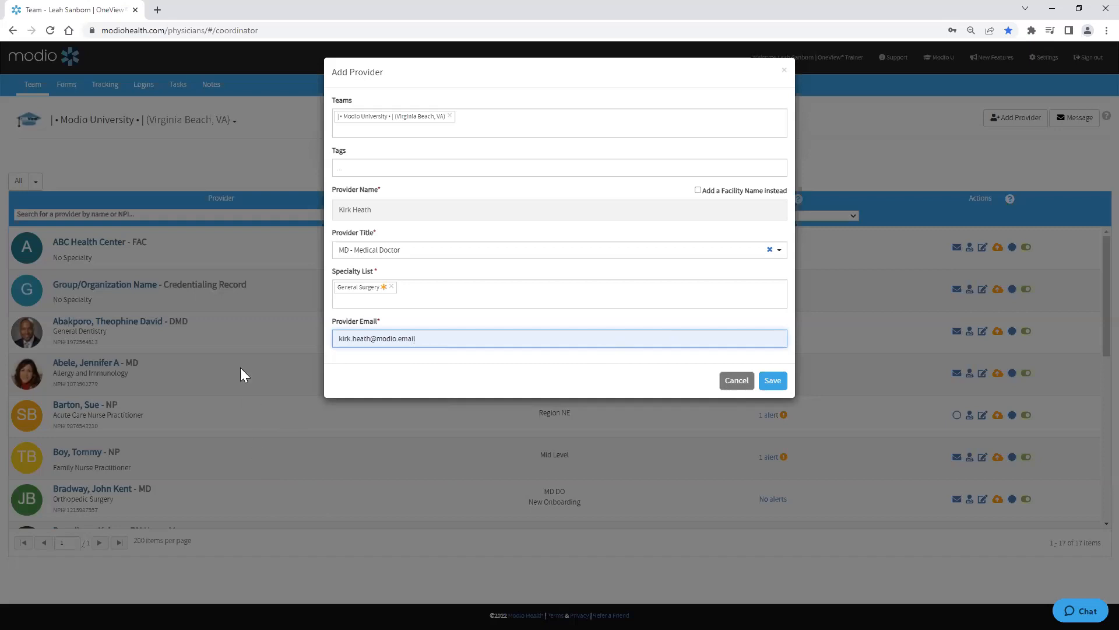
click(772, 381)
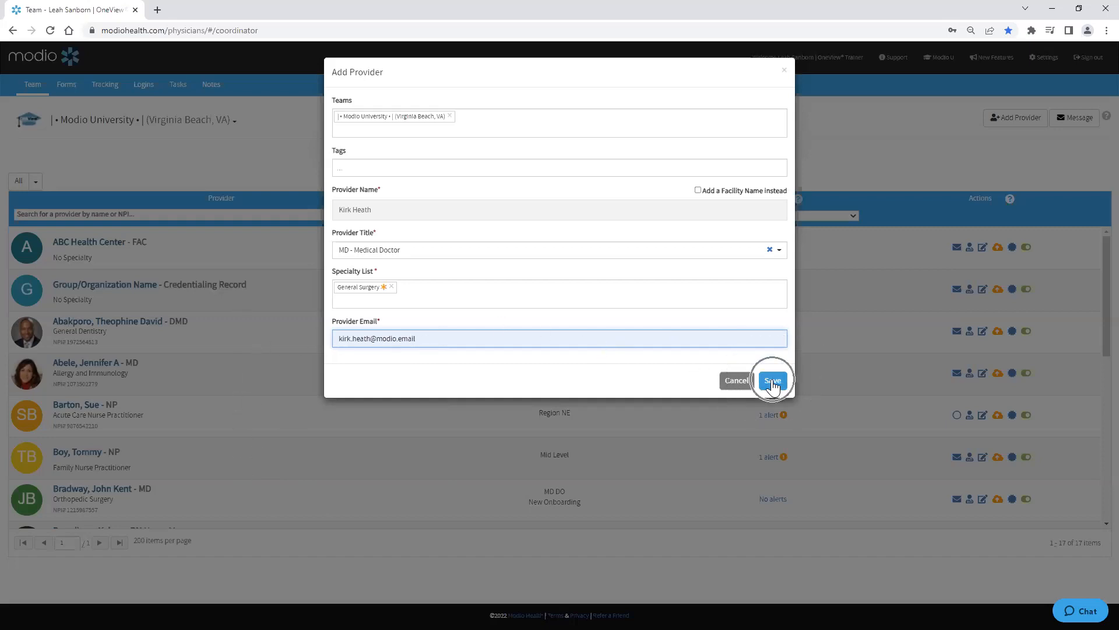
click(737, 382)
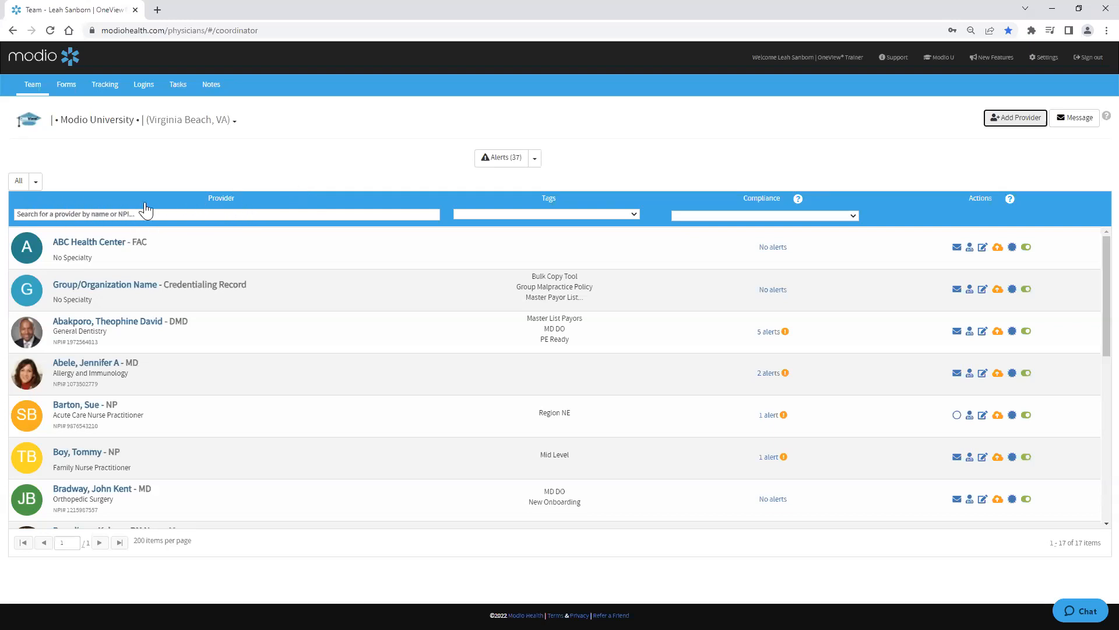
Step: Search the provider list by the surgeon's first name and open his provider profile
click(81, 214)
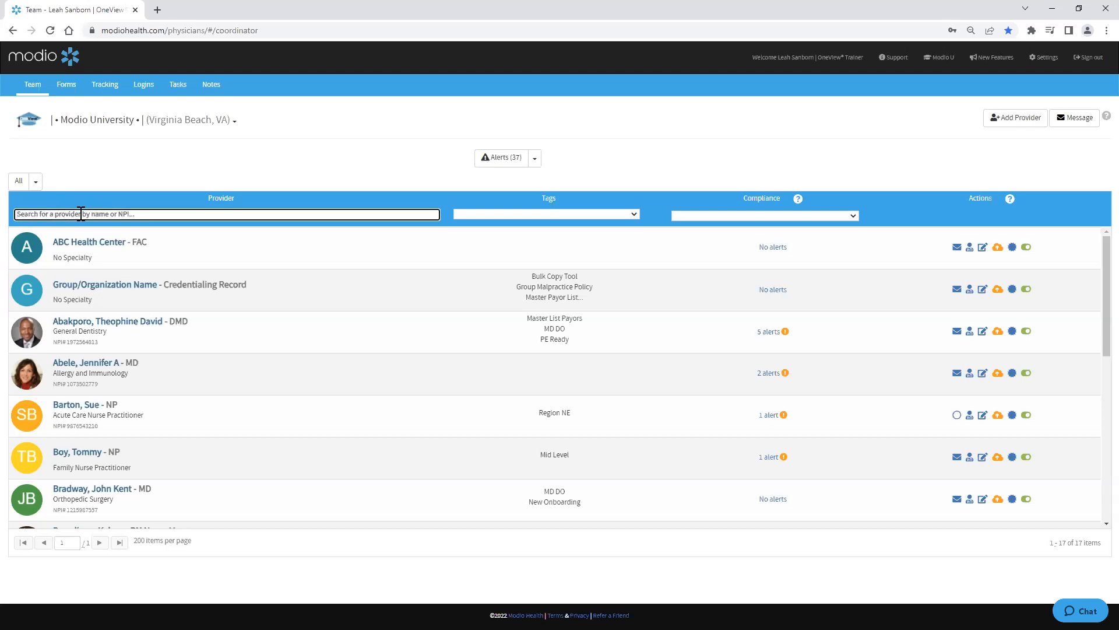
text(krik)
key(BackSpace)
key(BackSpace)
key(BackSpace)
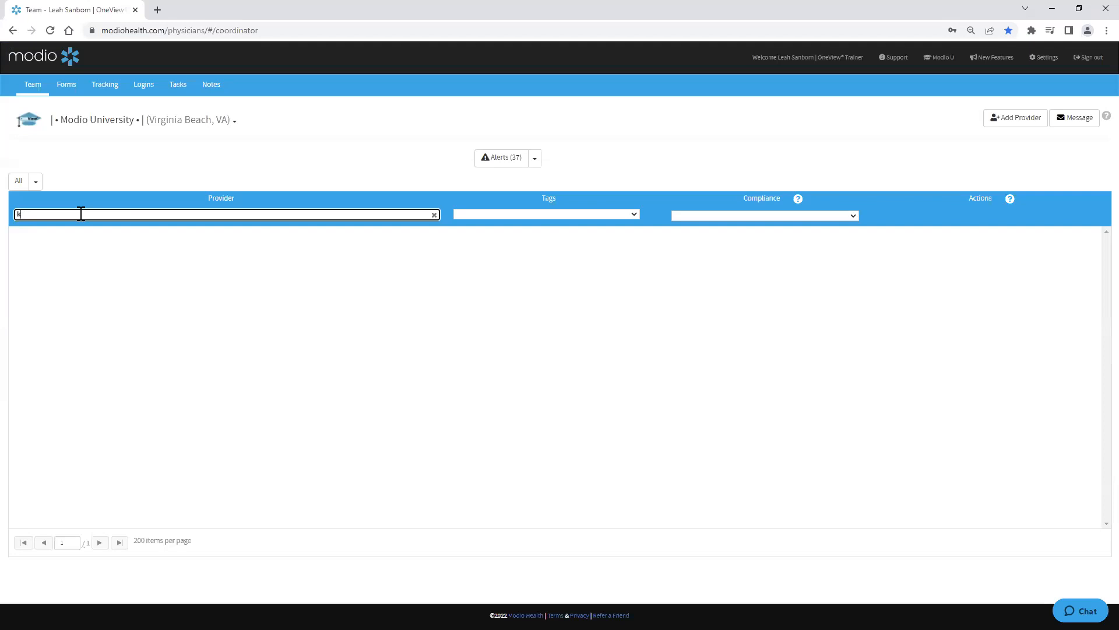
text(irk)
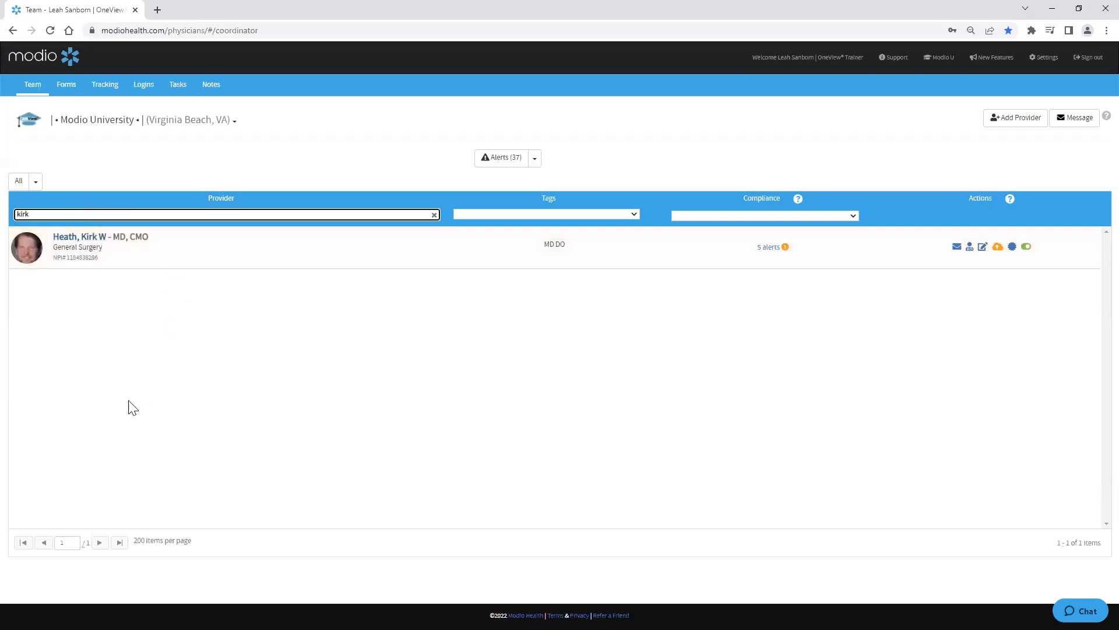
click(28, 257)
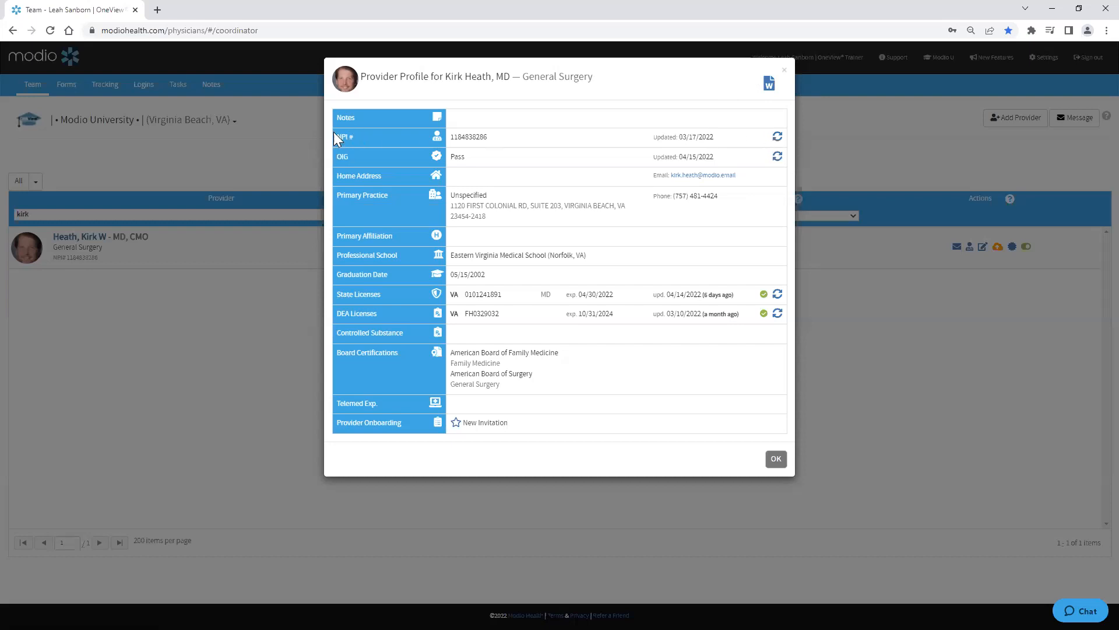
Step: Refresh the profile's NPI data, accepting updates to registry date, enumeration date and practice address
click(778, 137)
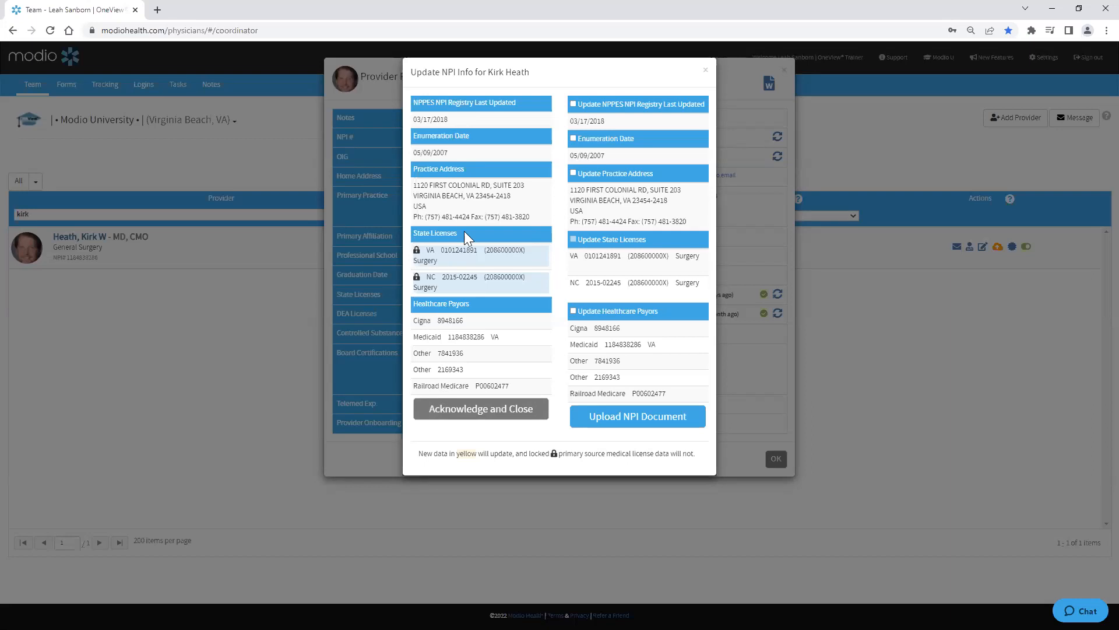
click(574, 105)
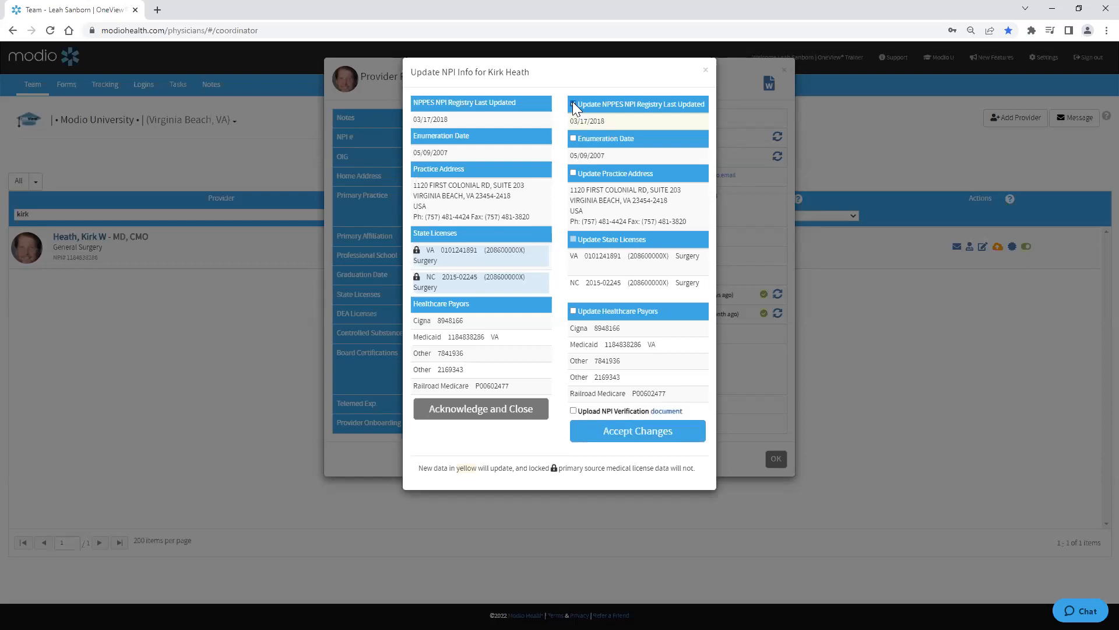
click(573, 139)
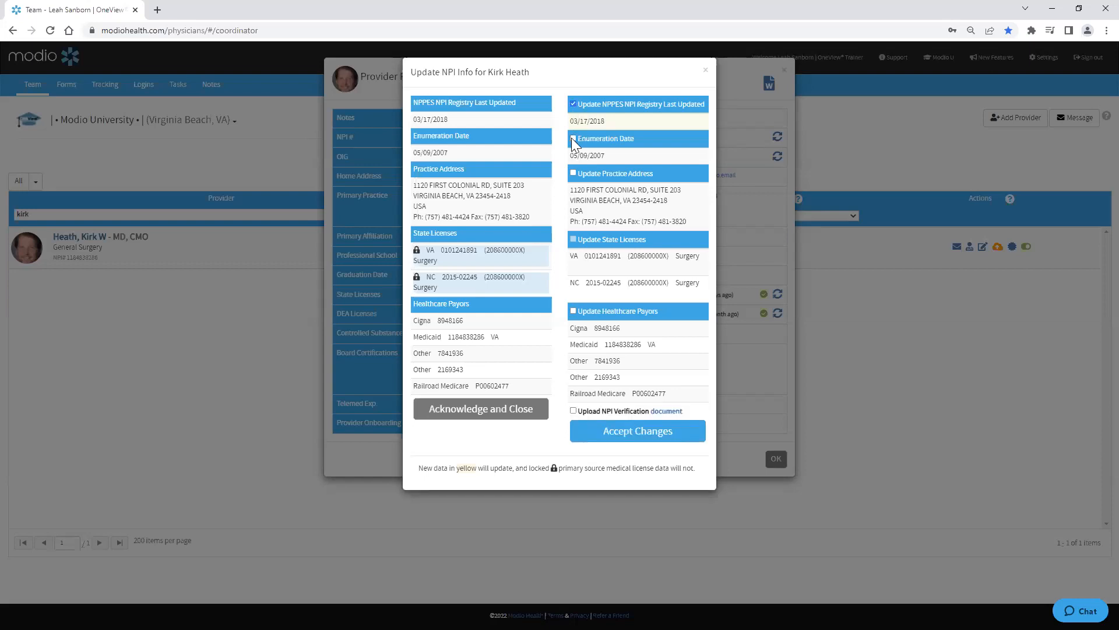
click(573, 173)
click(642, 435)
click(706, 71)
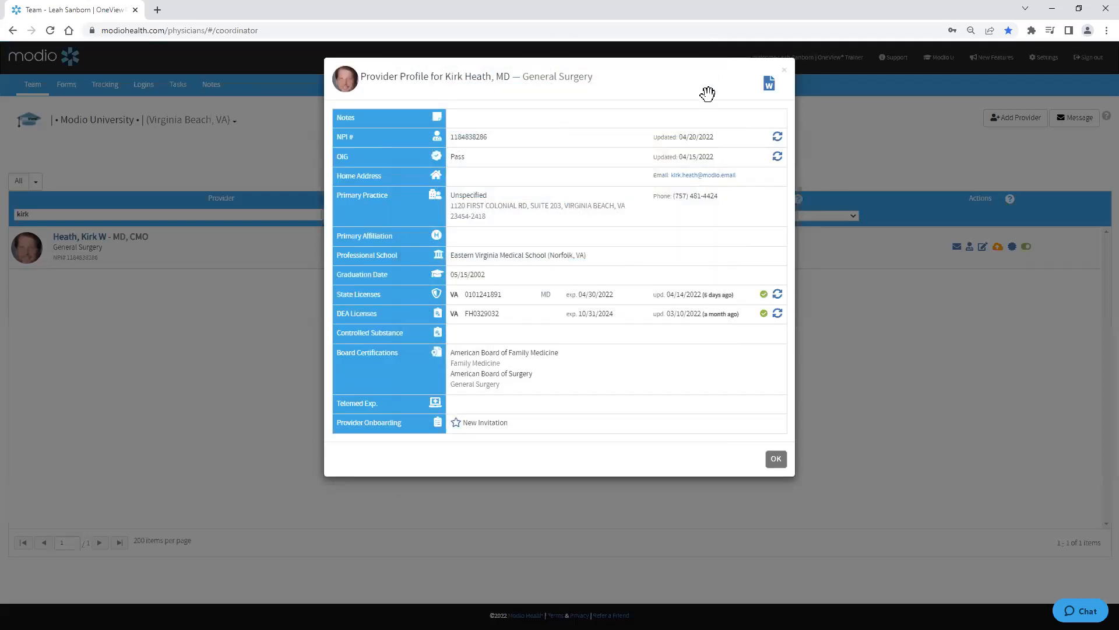
Step: Download the provider's CV with the CAQH ID option included
mouse_move(344, 84)
click(346, 82)
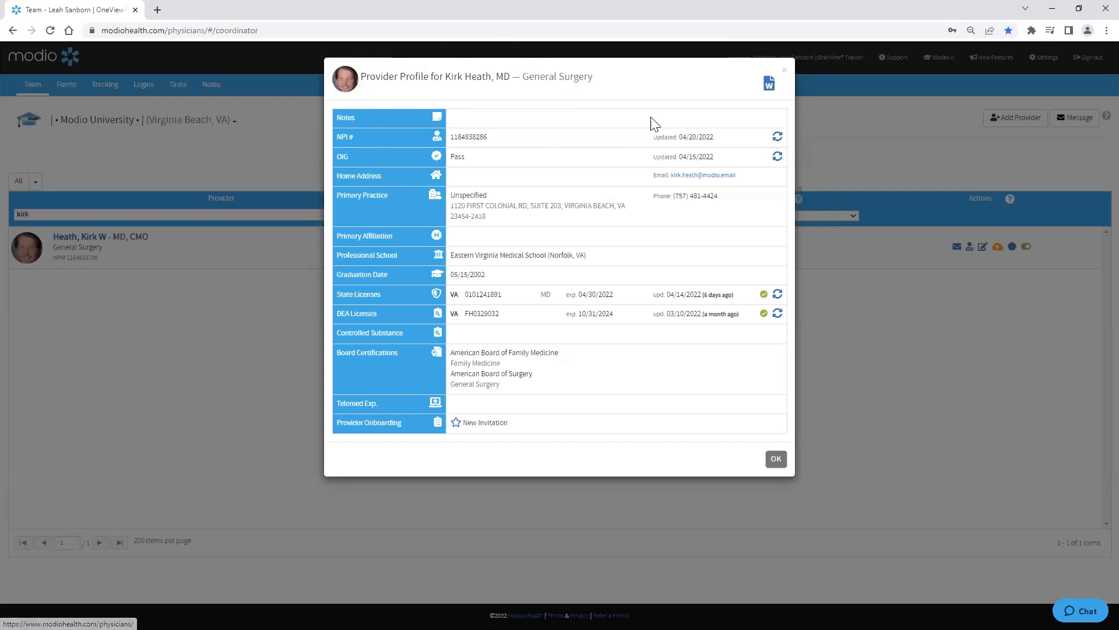
click(771, 88)
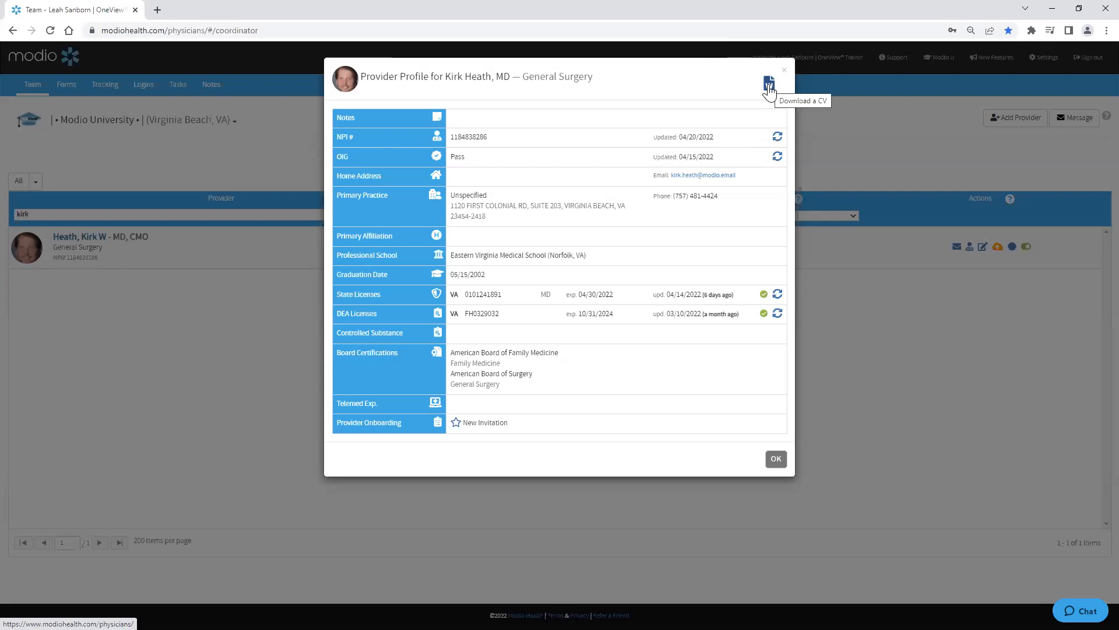
click(770, 86)
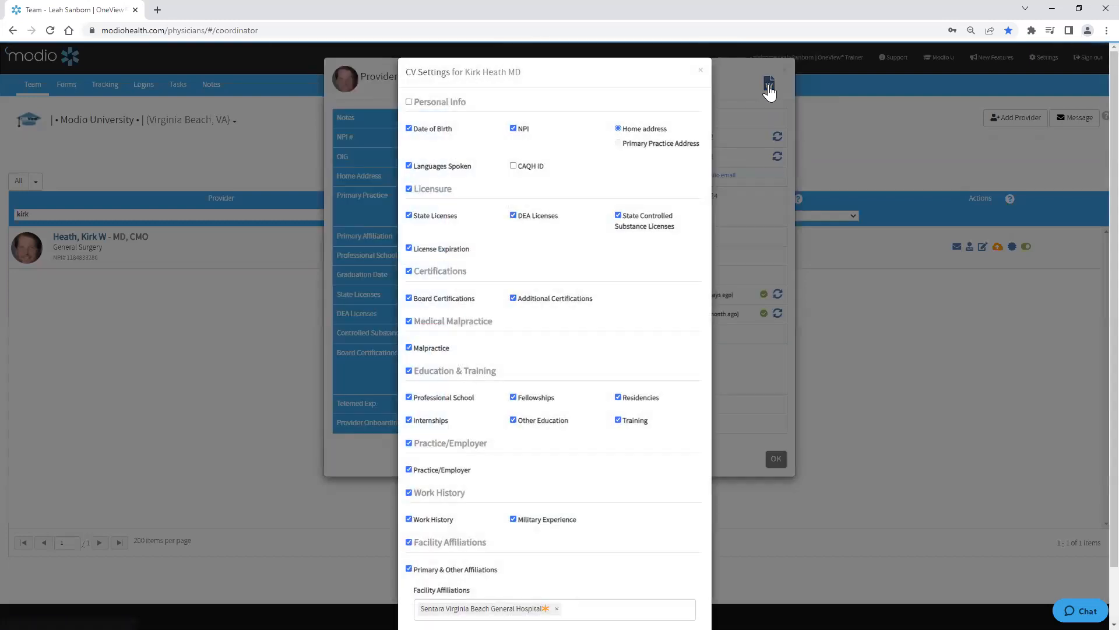
click(513, 166)
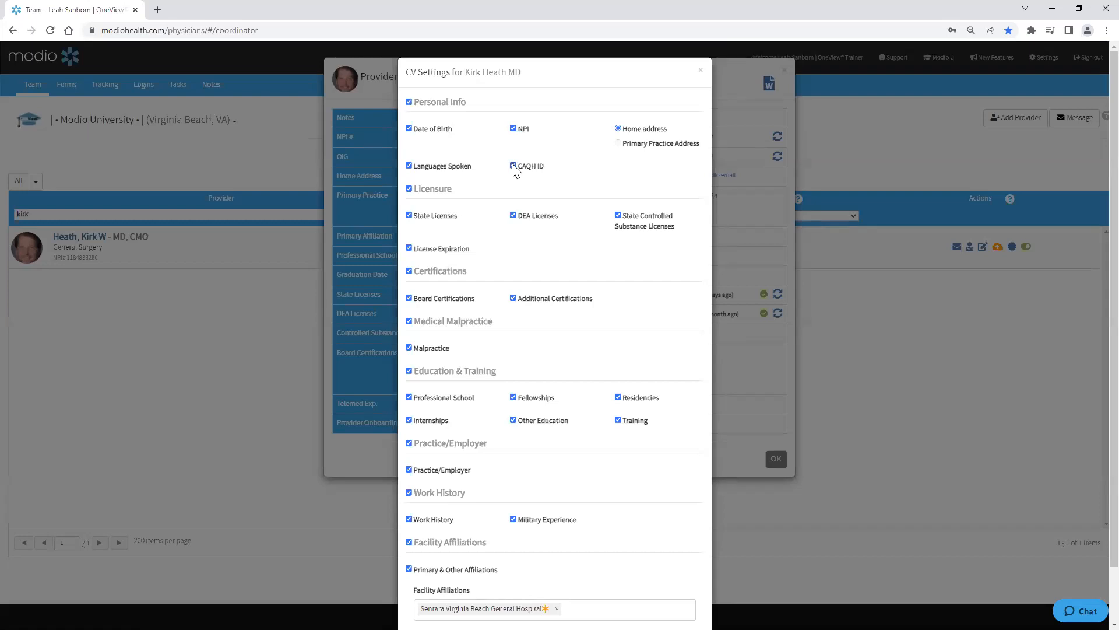
scroll(572, 344, down, 1)
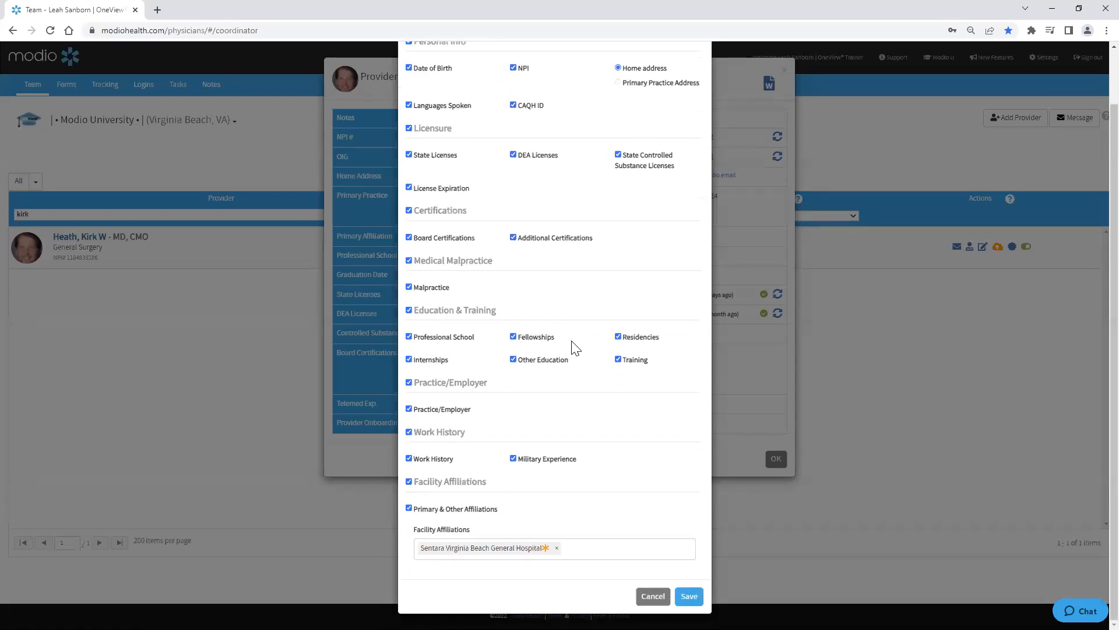
click(692, 598)
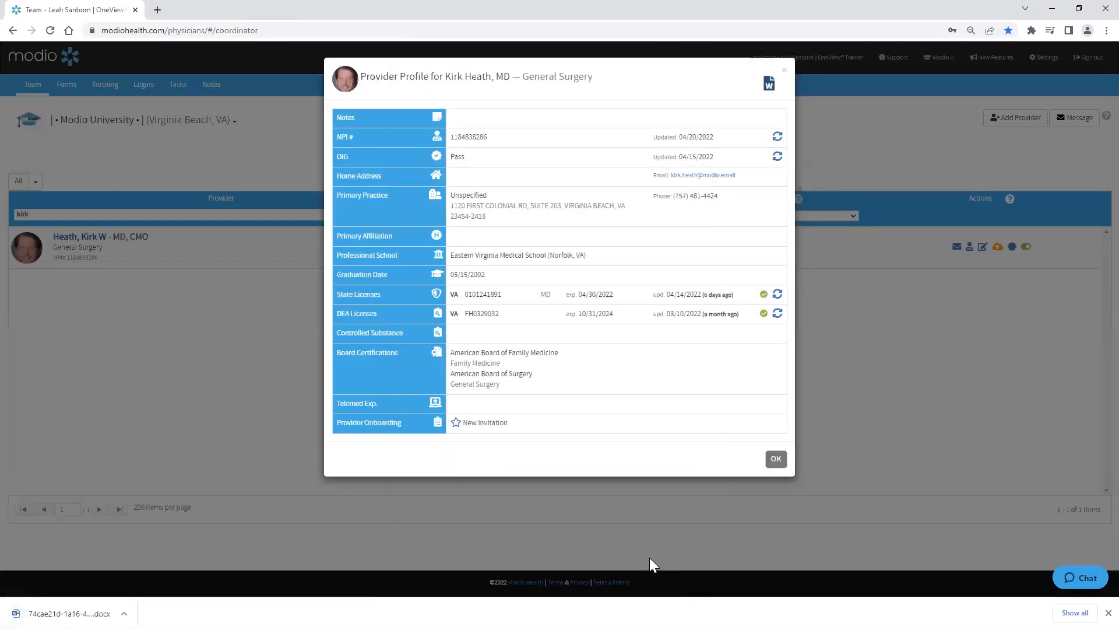
Step: Open the downloaded CV document to review it, then close it and the provider profile
click(69, 614)
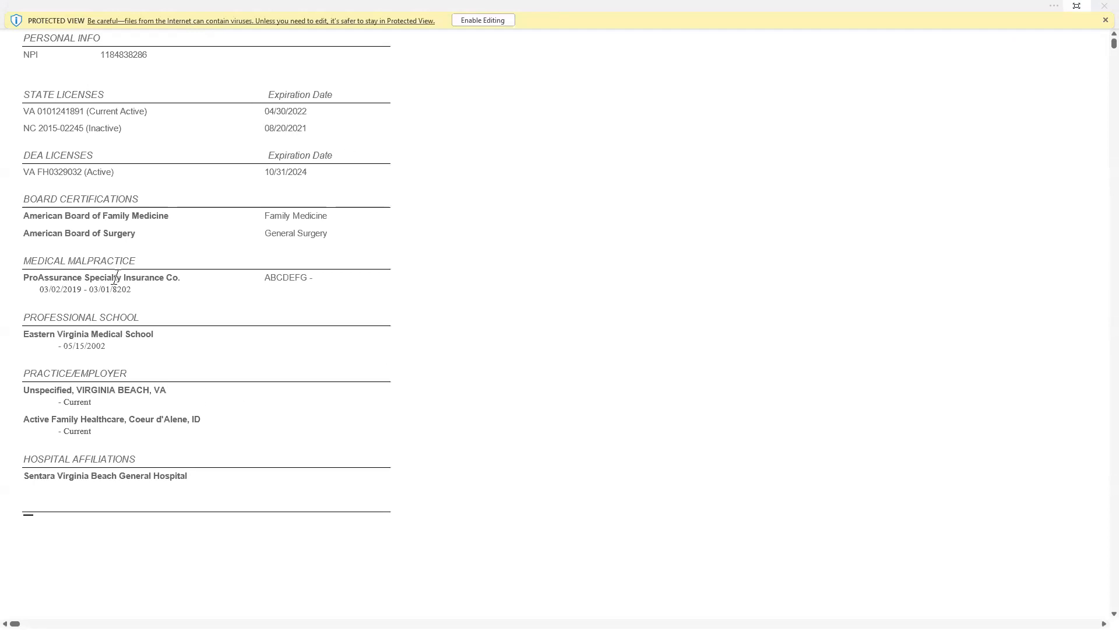
click(1093, 11)
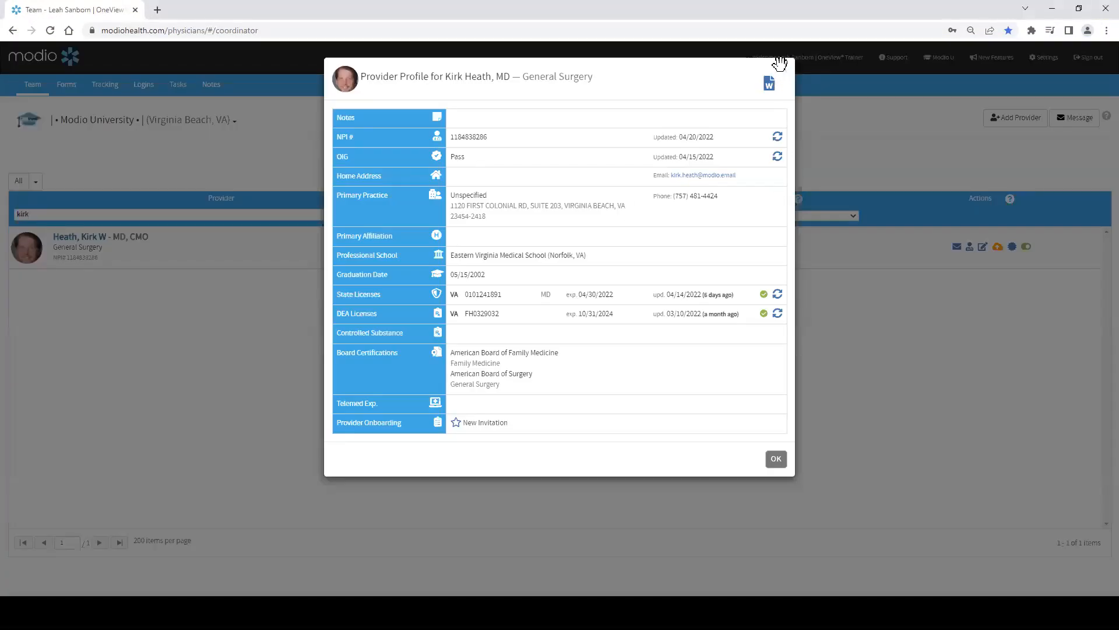
click(785, 73)
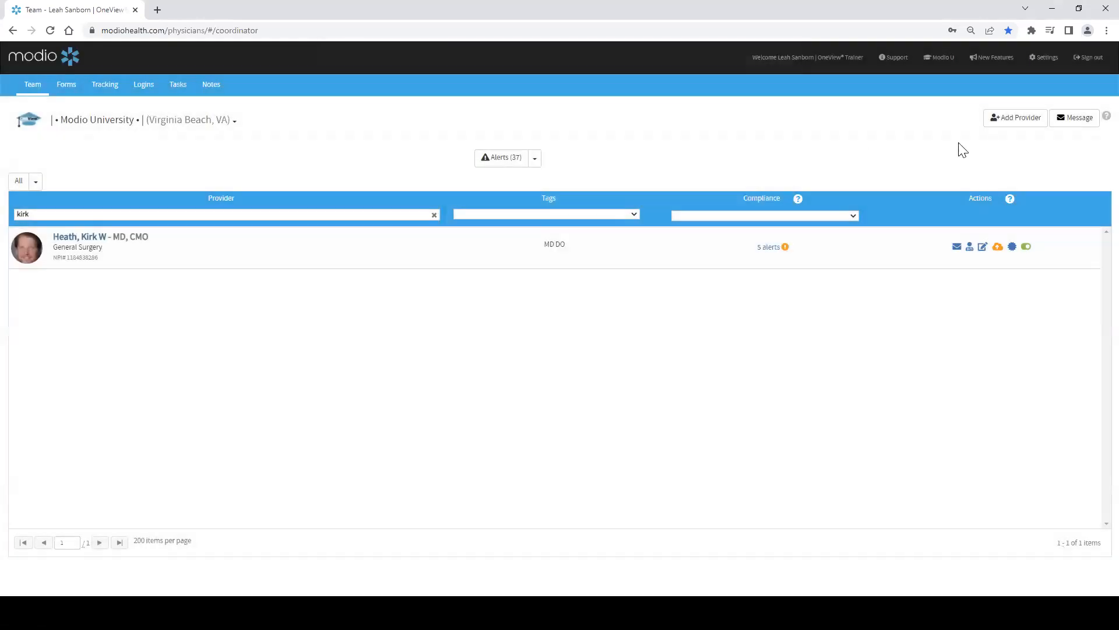
Step: Clear the provider search and browse the tag filter options in the provider list
click(435, 217)
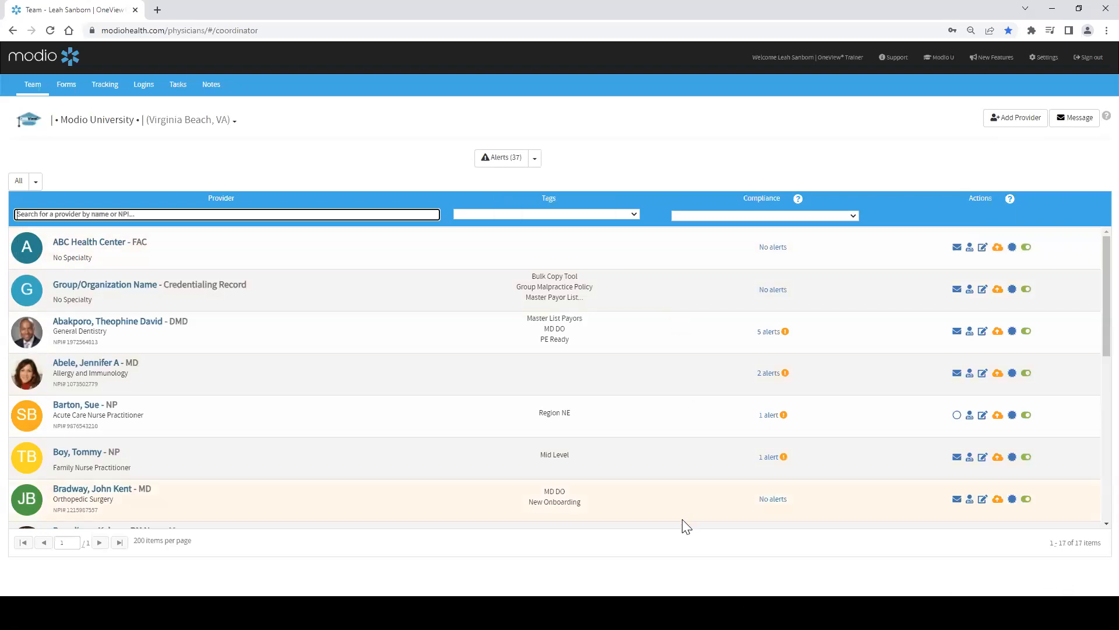
scroll(652, 386, down, 5)
scroll(615, 448, up, 5)
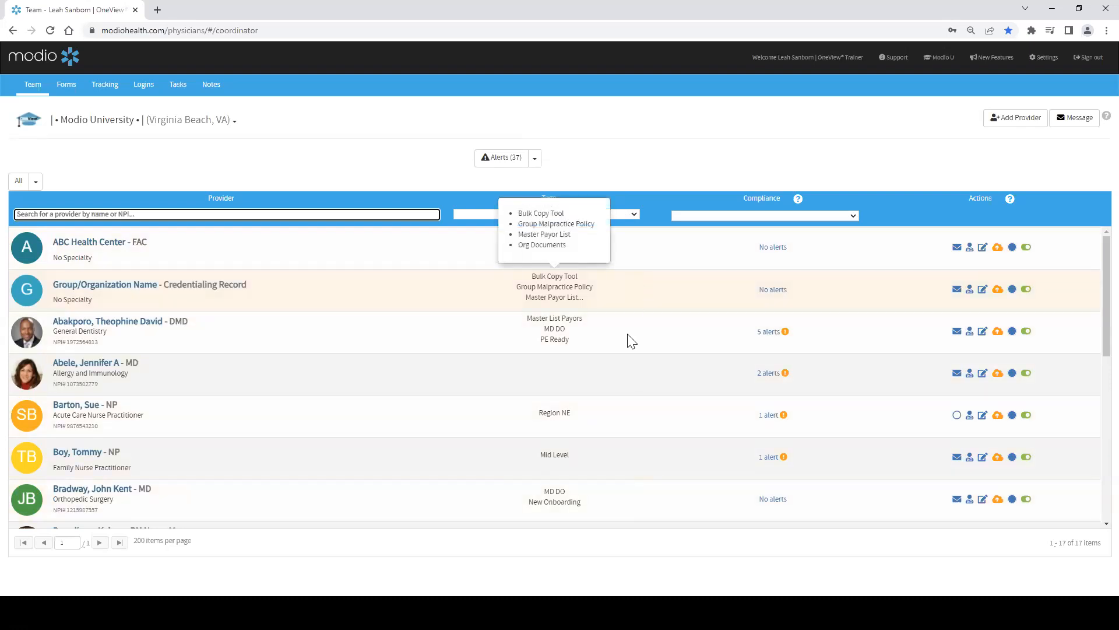
click(635, 215)
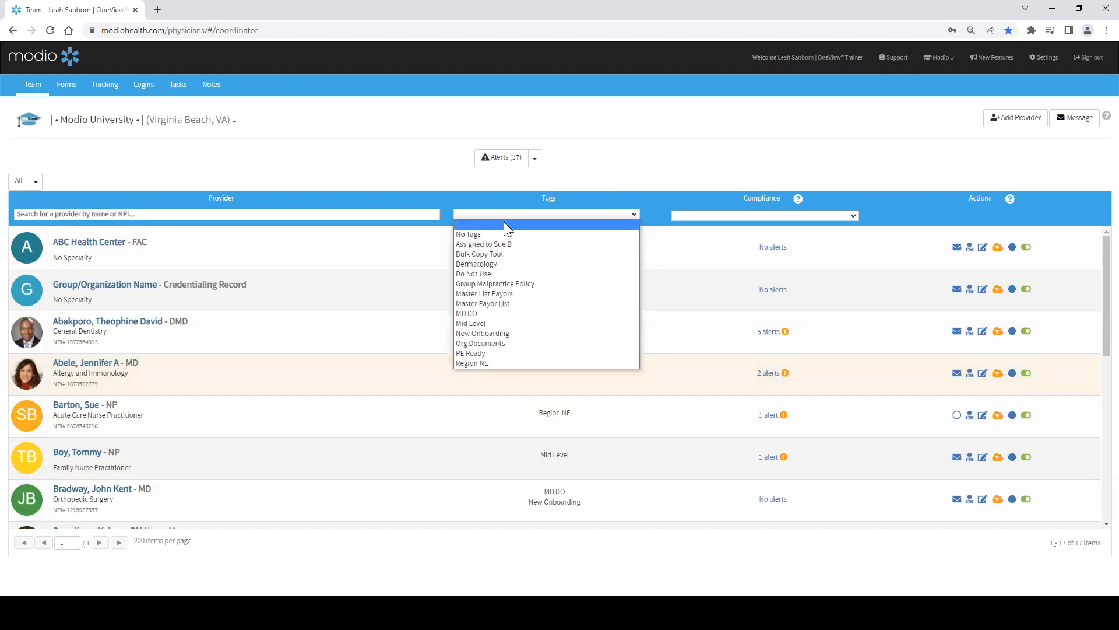
click(541, 223)
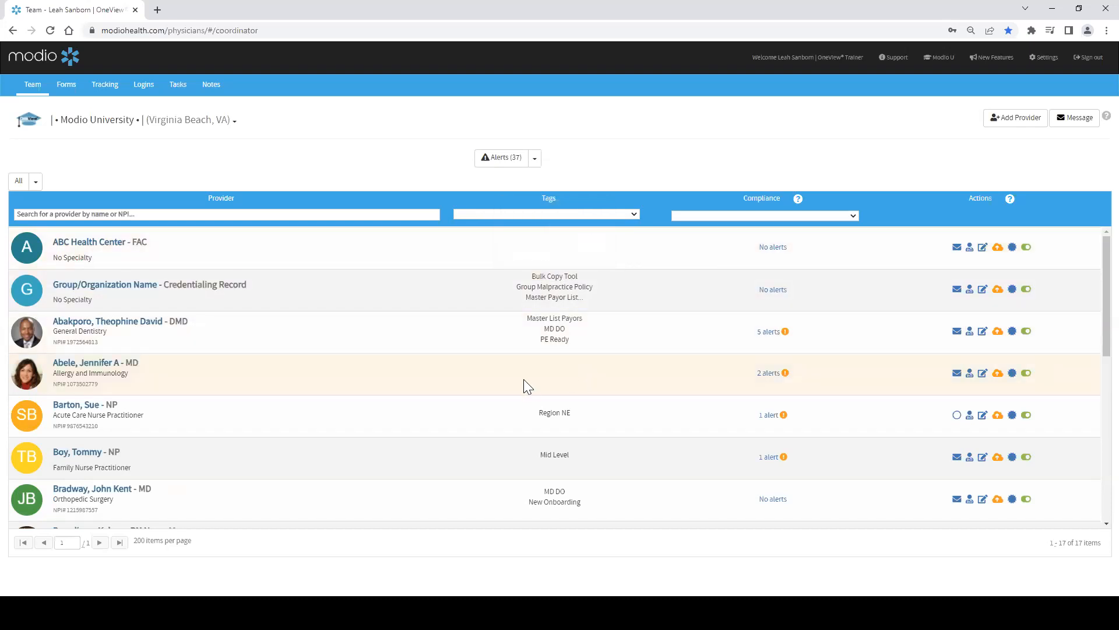
click(982, 373)
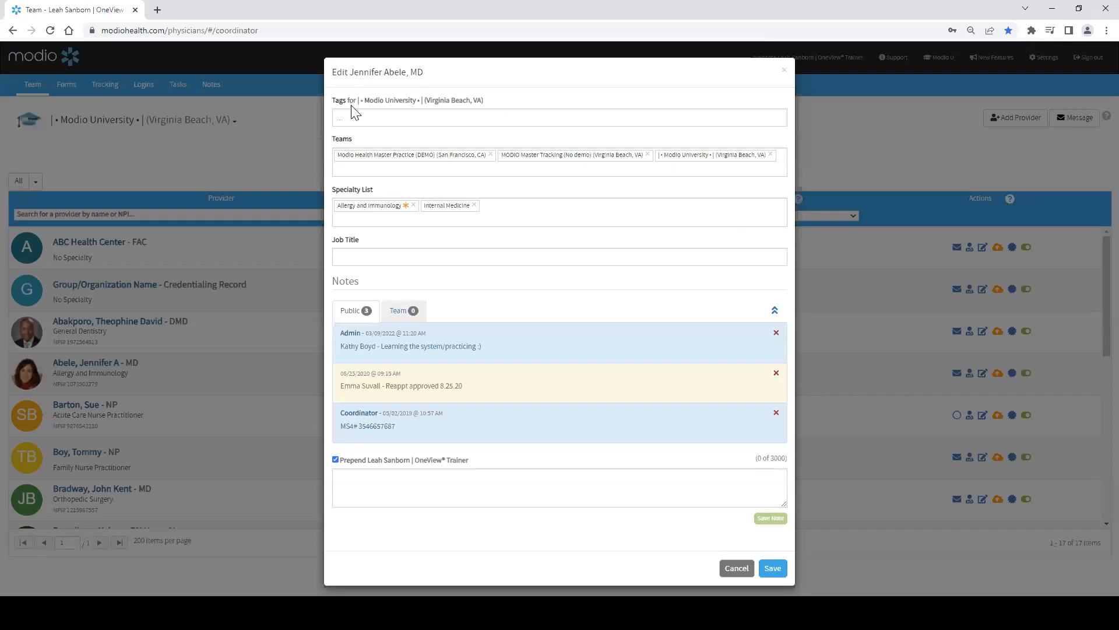
click(352, 108)
click(349, 118)
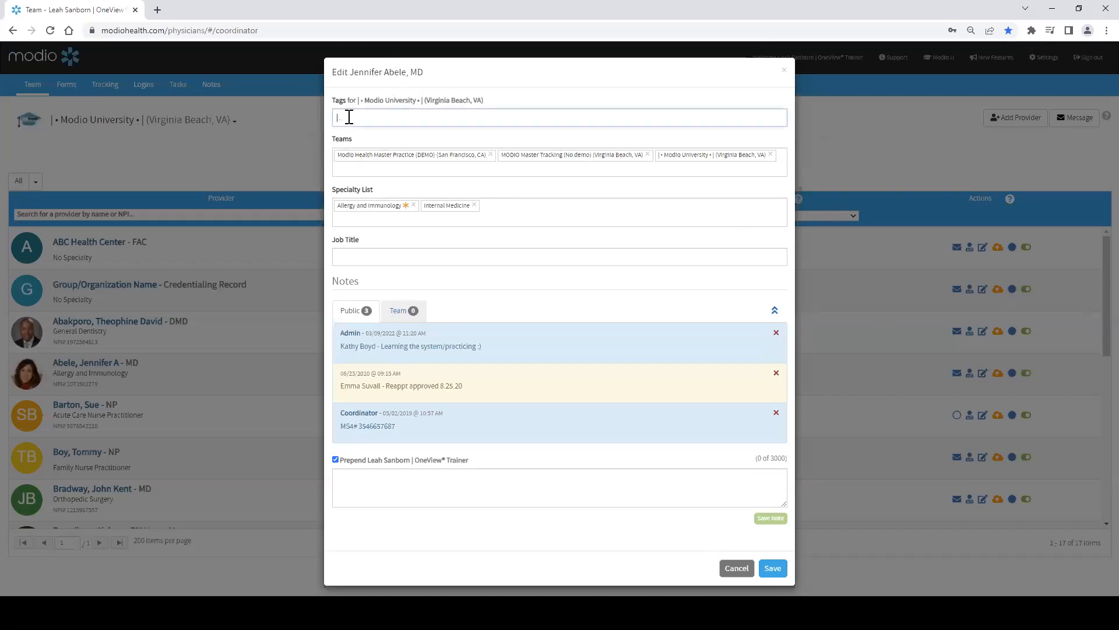
scroll(374, 239, down, 1)
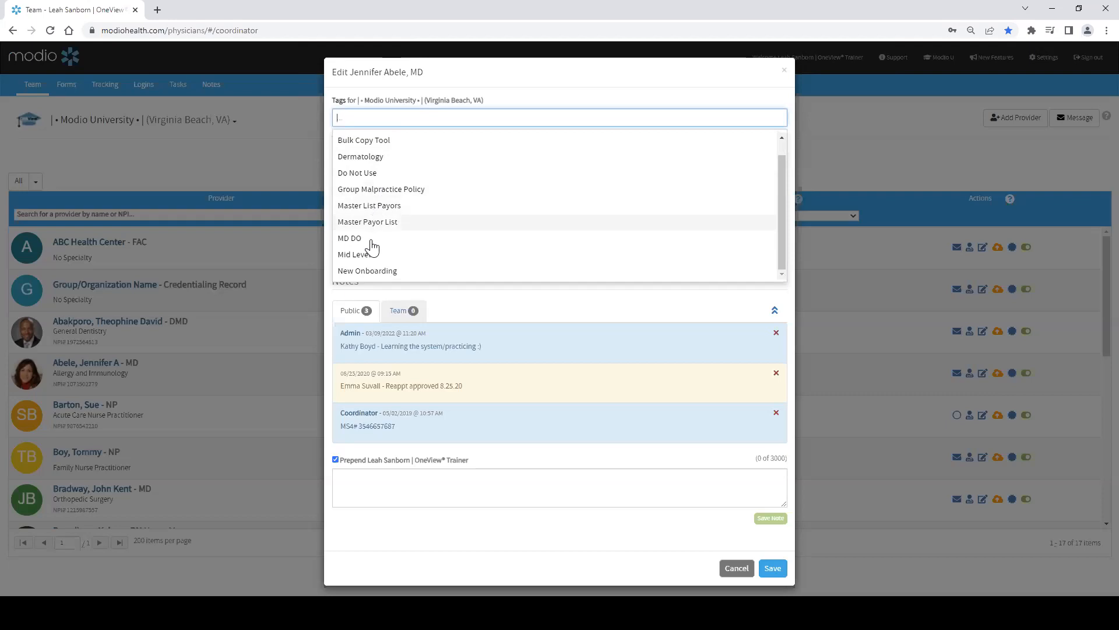
scroll(373, 257, up, 1)
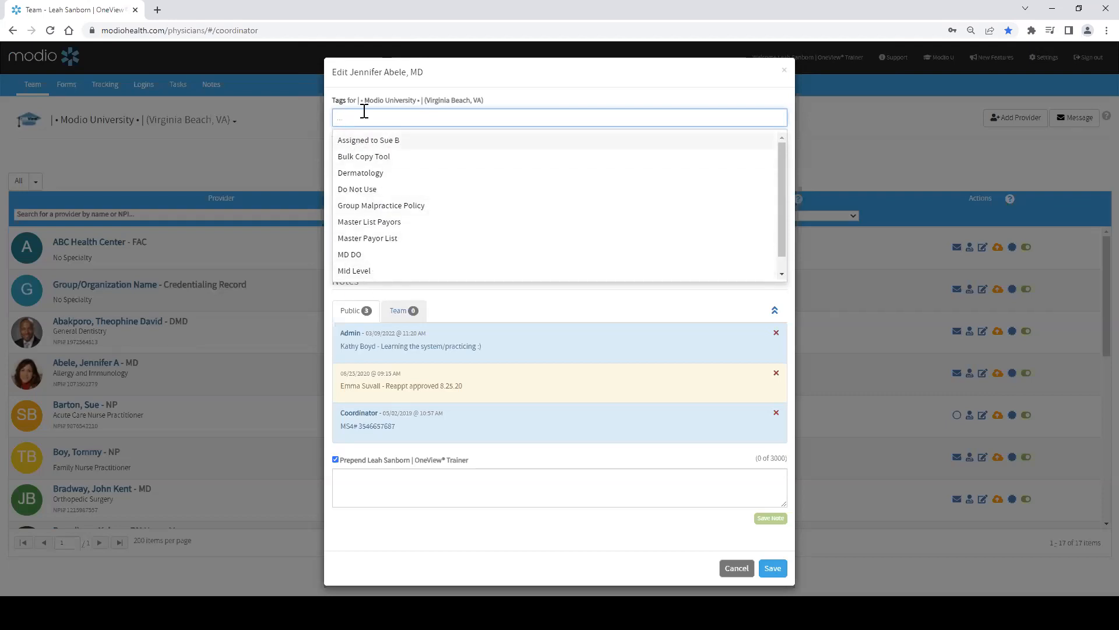
click(375, 175)
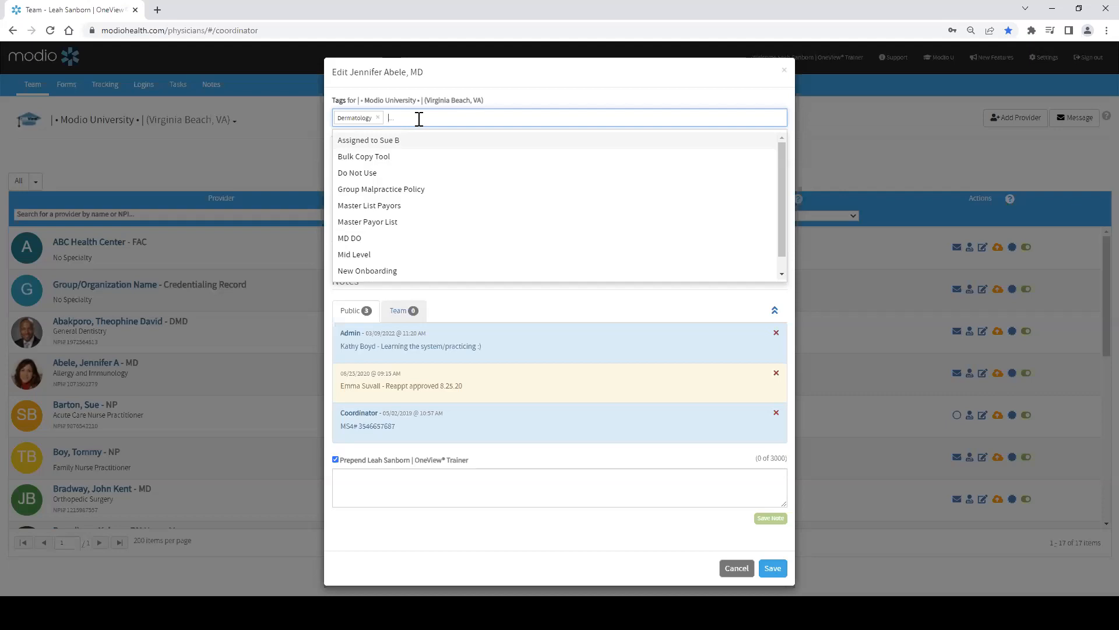
text(olora)
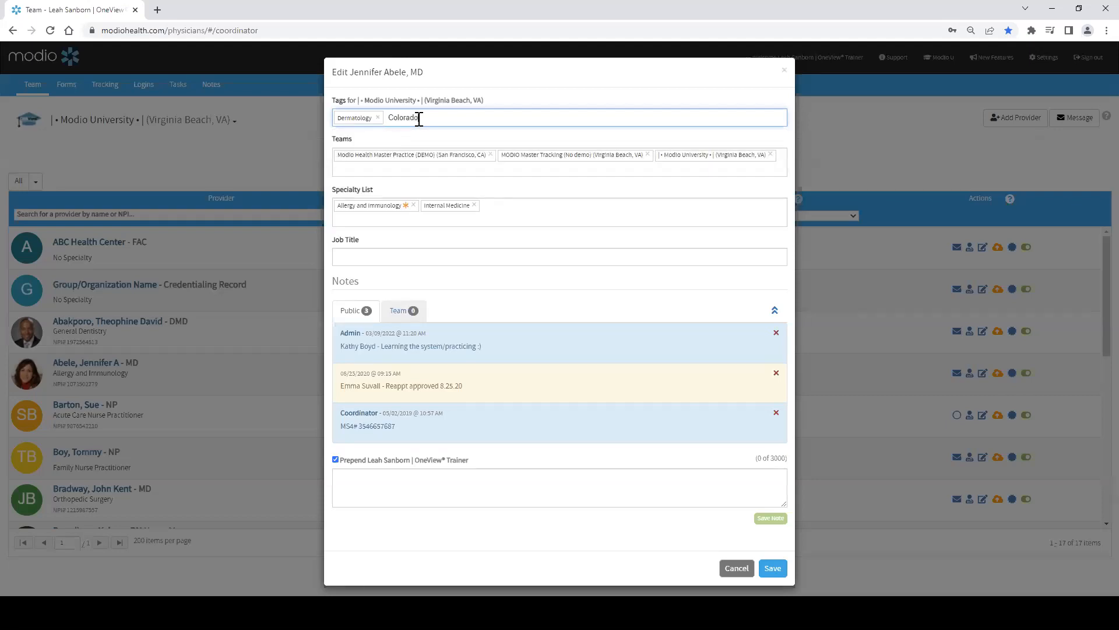
text(do)
key(Return)
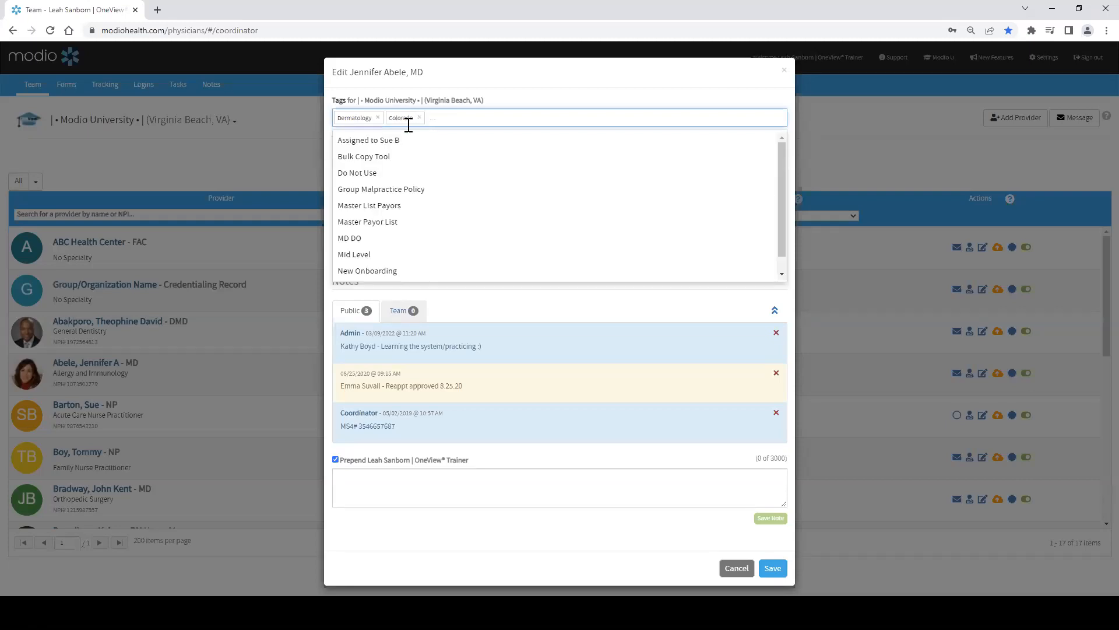
click(776, 570)
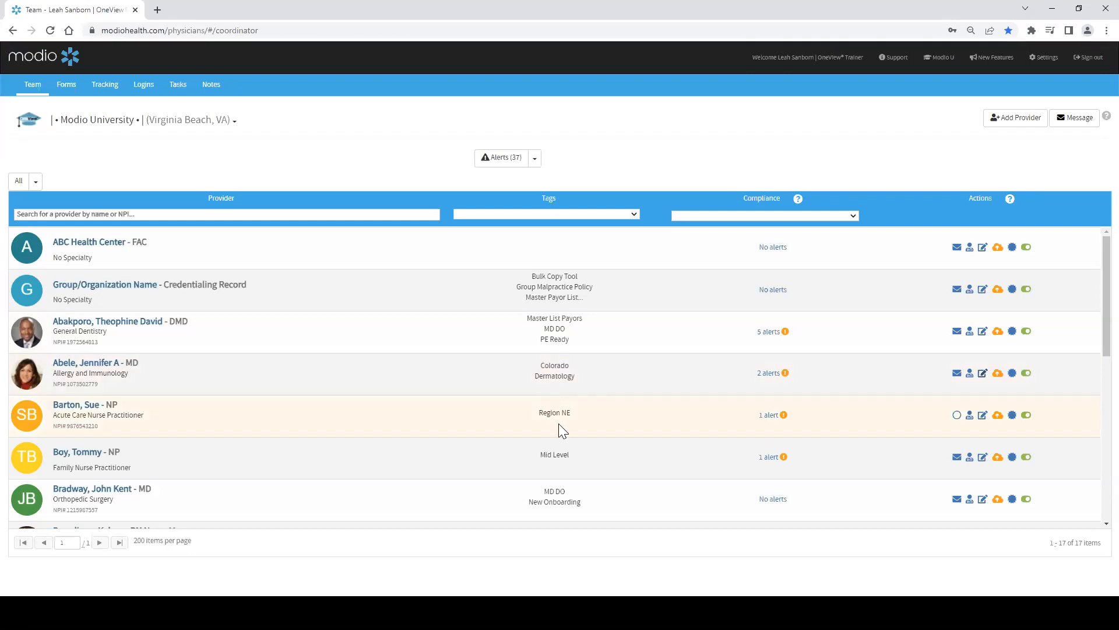
click(982, 414)
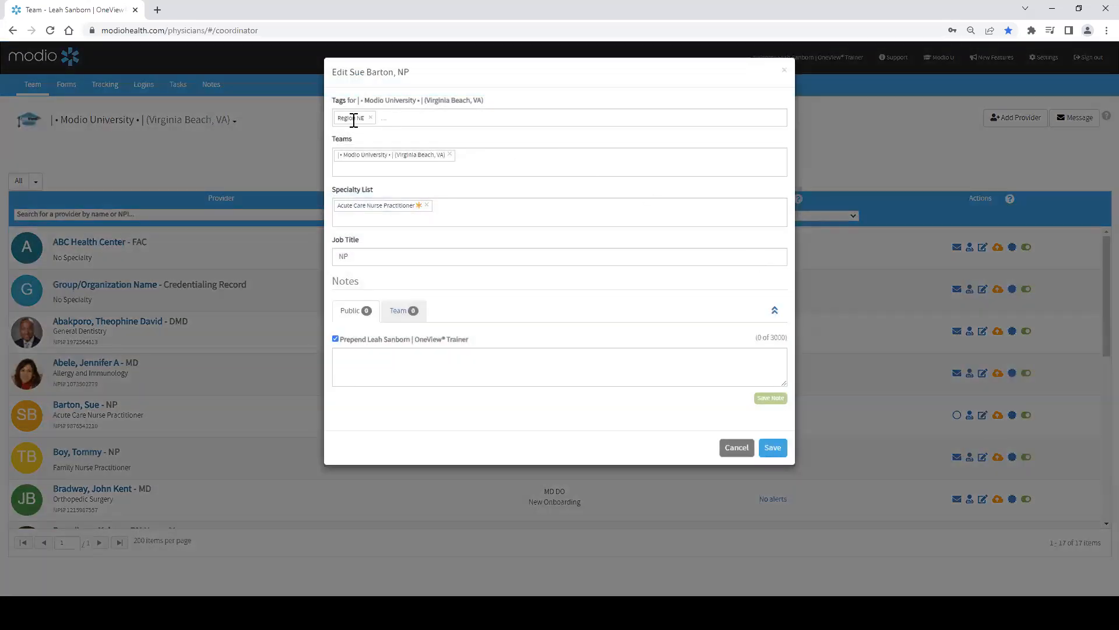
click(410, 117)
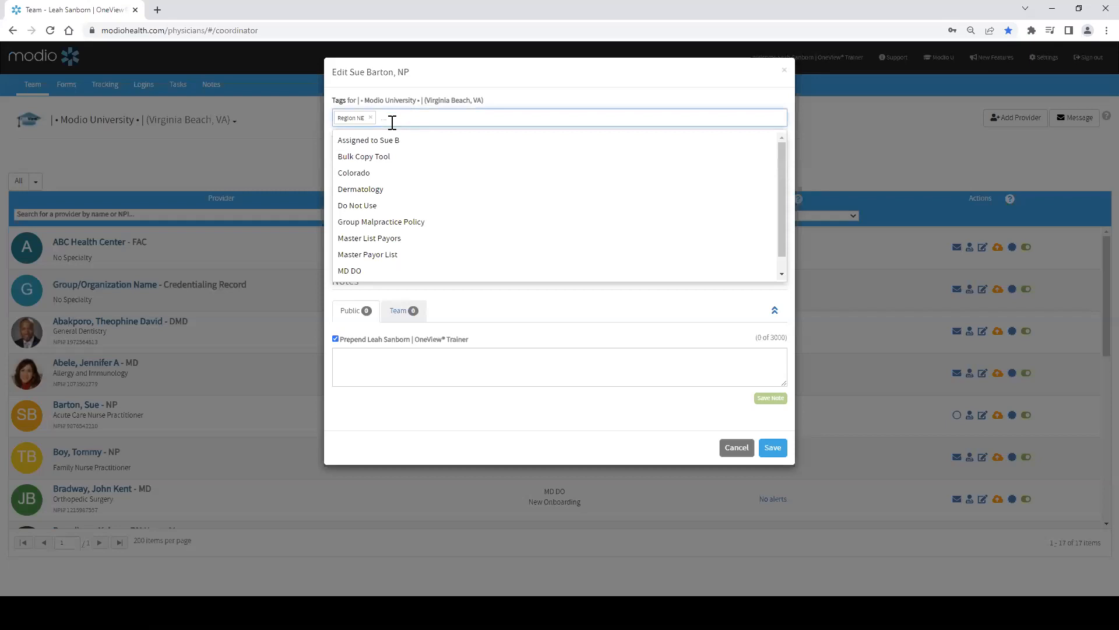
click(358, 178)
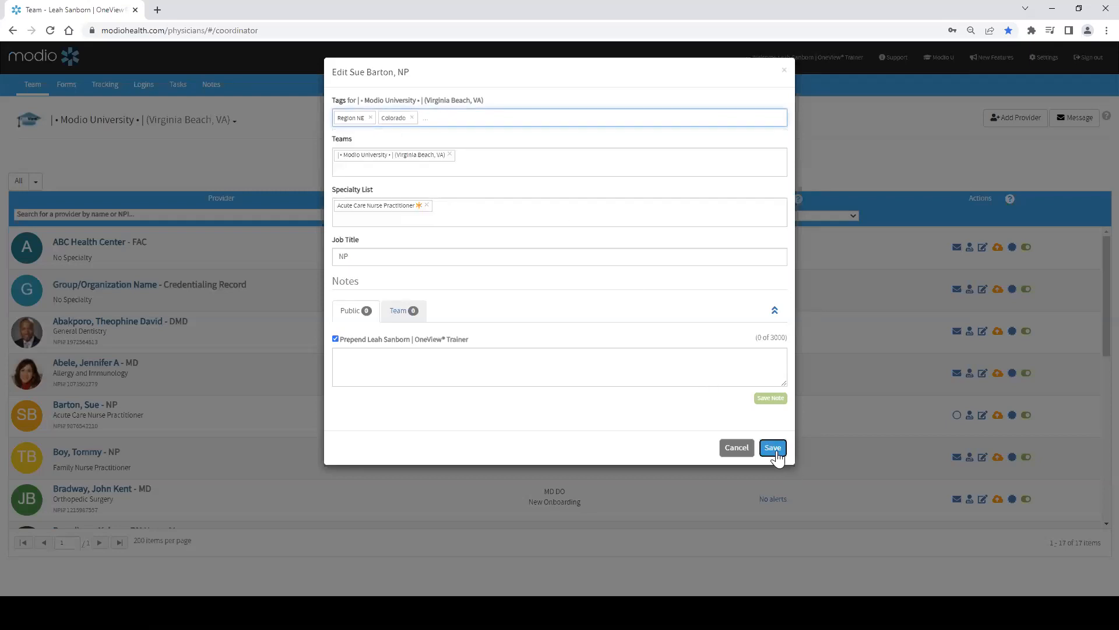
click(772, 447)
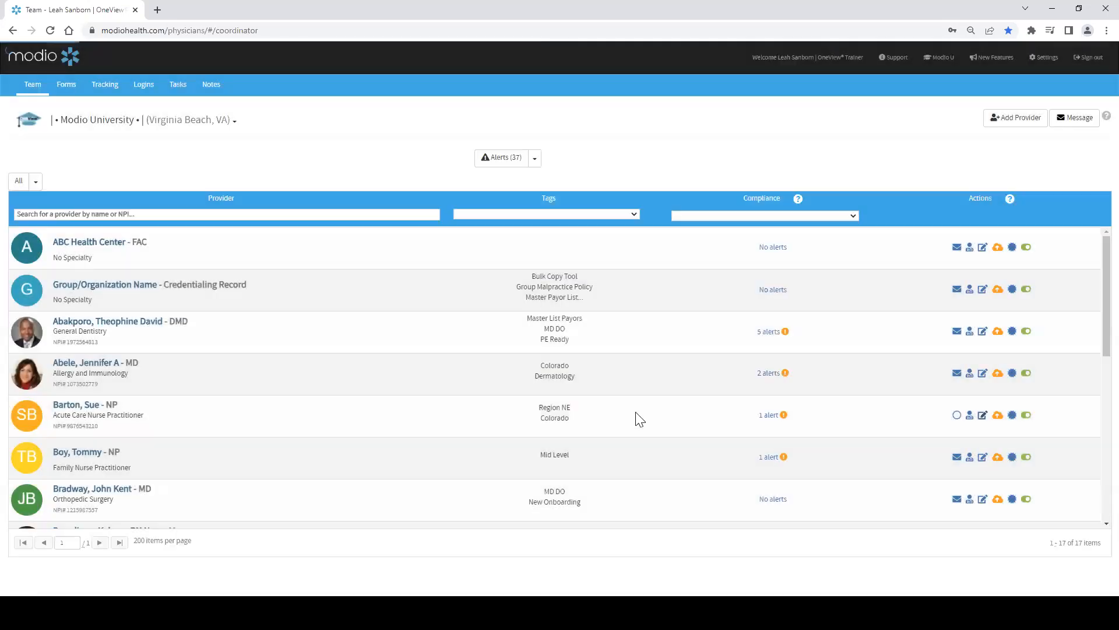
Step: Filter the provider list by the Colorado tag
click(634, 214)
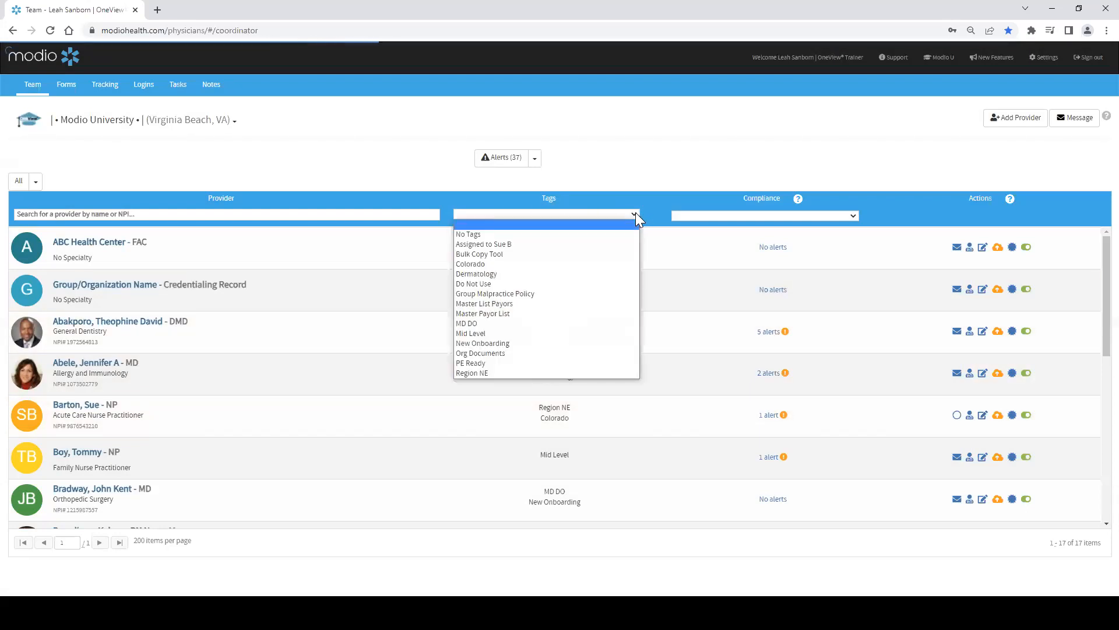
click(476, 264)
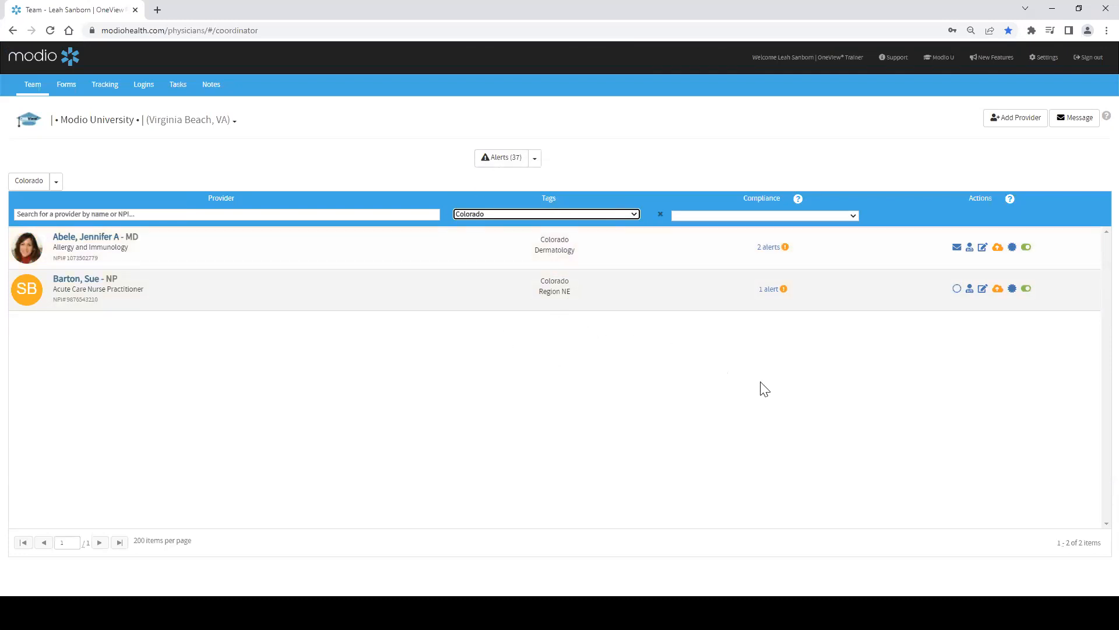
click(983, 248)
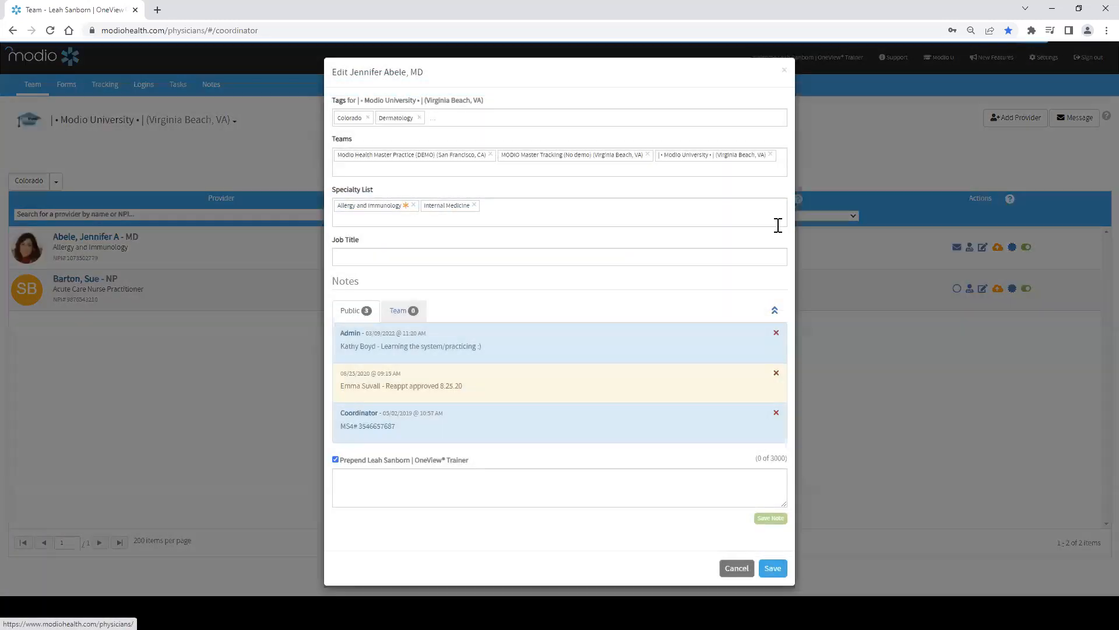
click(367, 118)
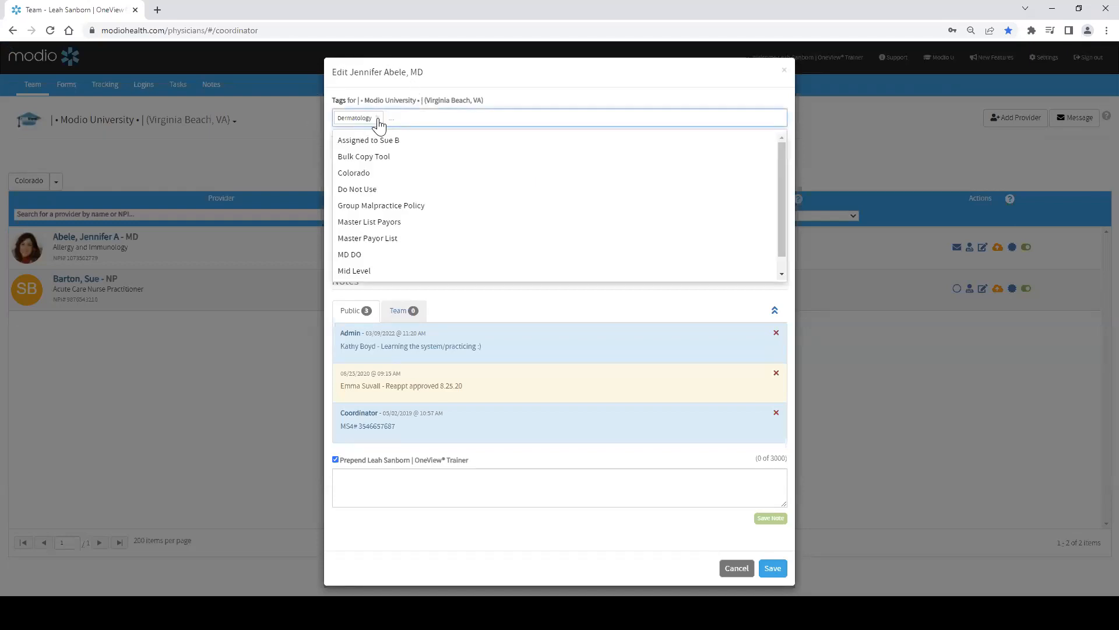
click(377, 120)
click(772, 569)
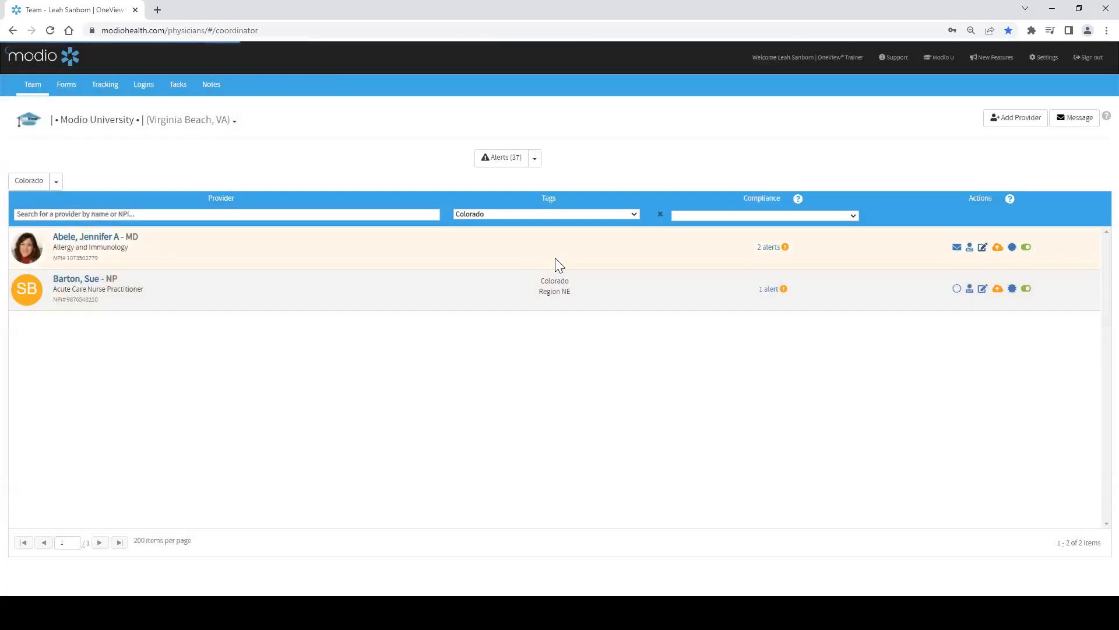
click(984, 291)
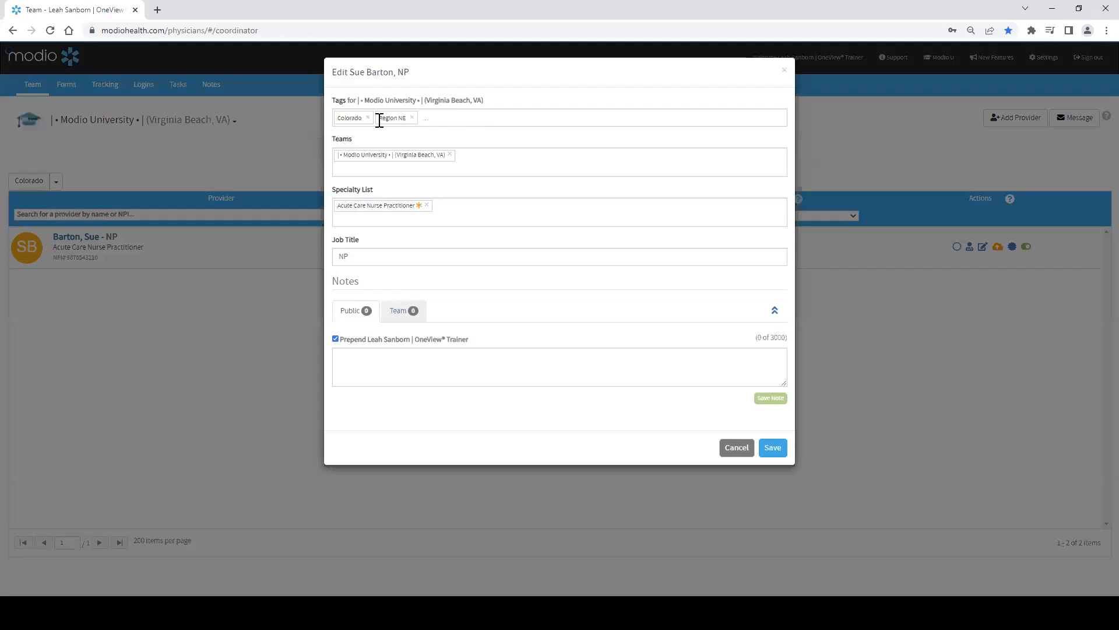
click(368, 118)
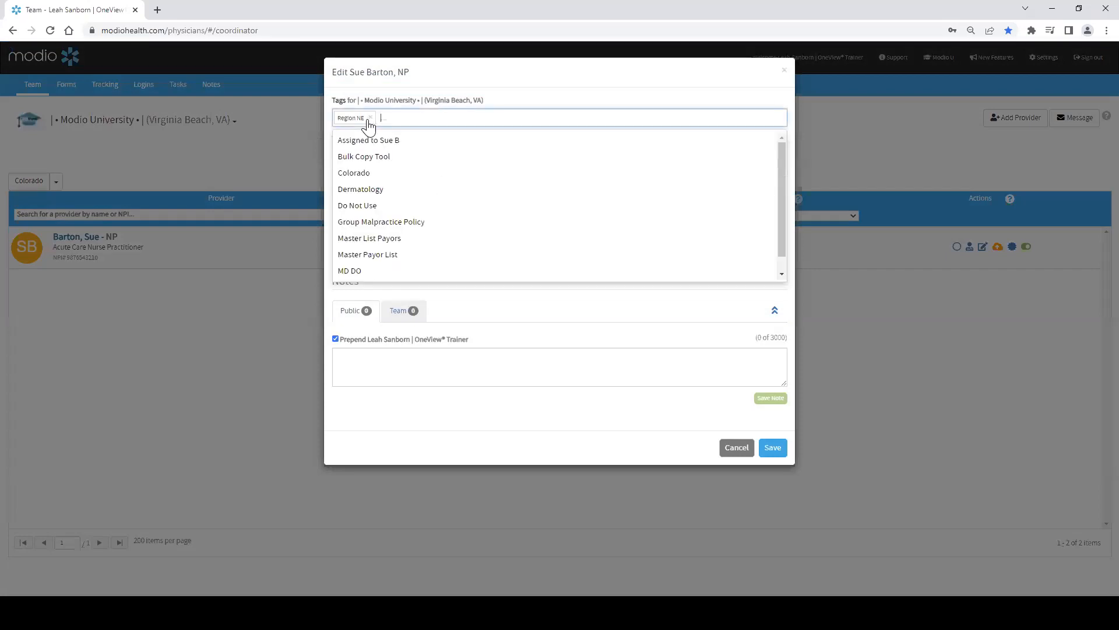
click(737, 447)
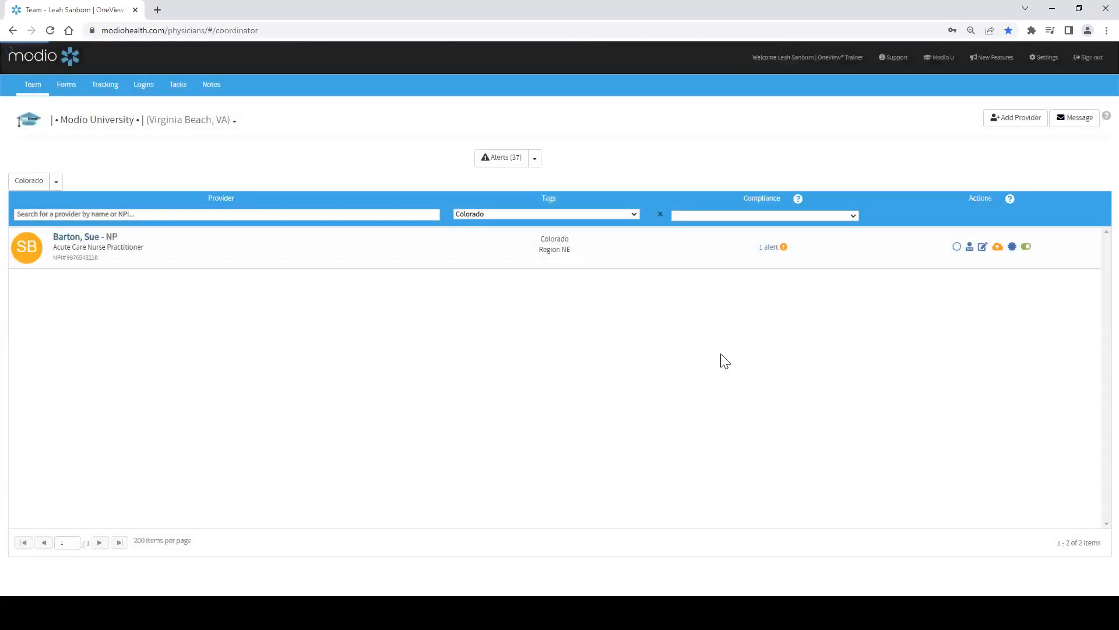
Step: Clear the tag filter so all providers are listed
click(551, 214)
click(530, 234)
click(522, 215)
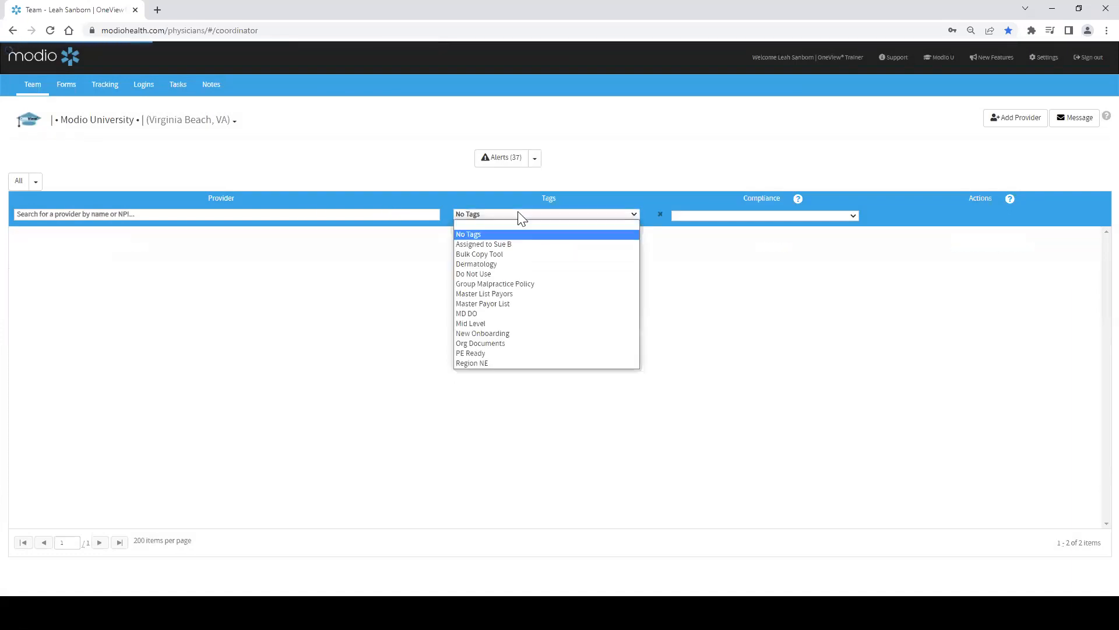
click(511, 227)
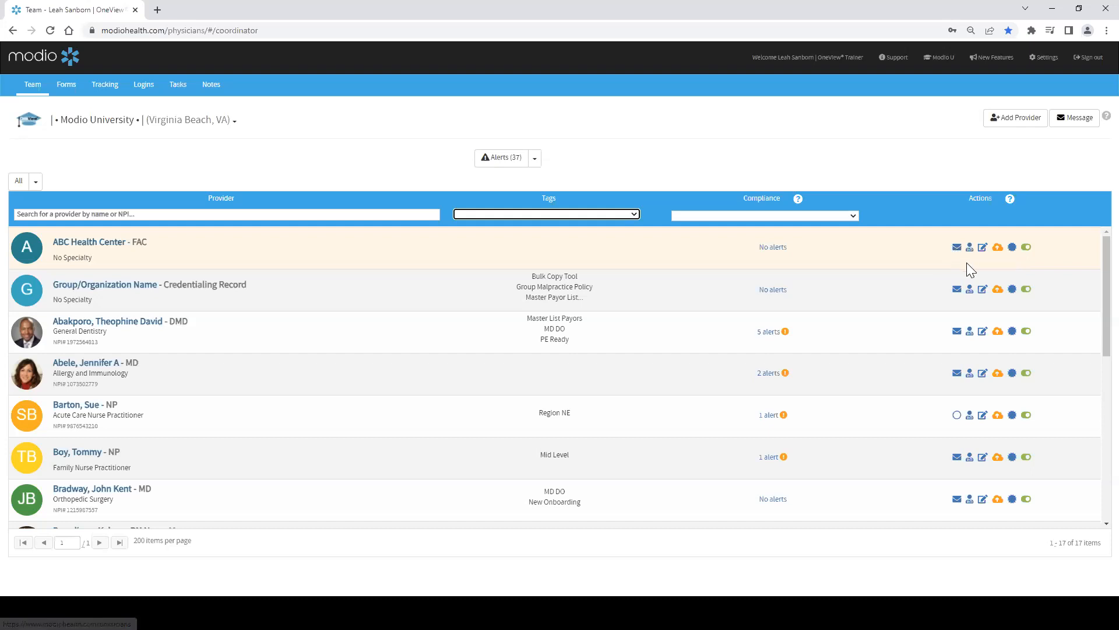
Step: Inspect ABC Health Center's public and team notes in its edit dialog, then check its CME credits
click(970, 252)
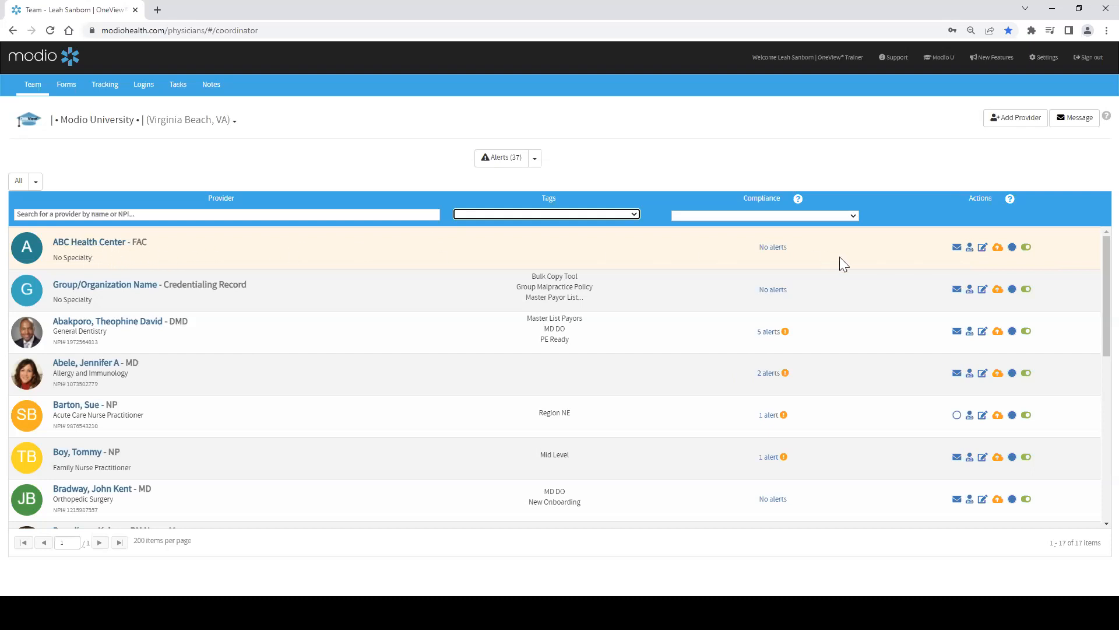
click(983, 249)
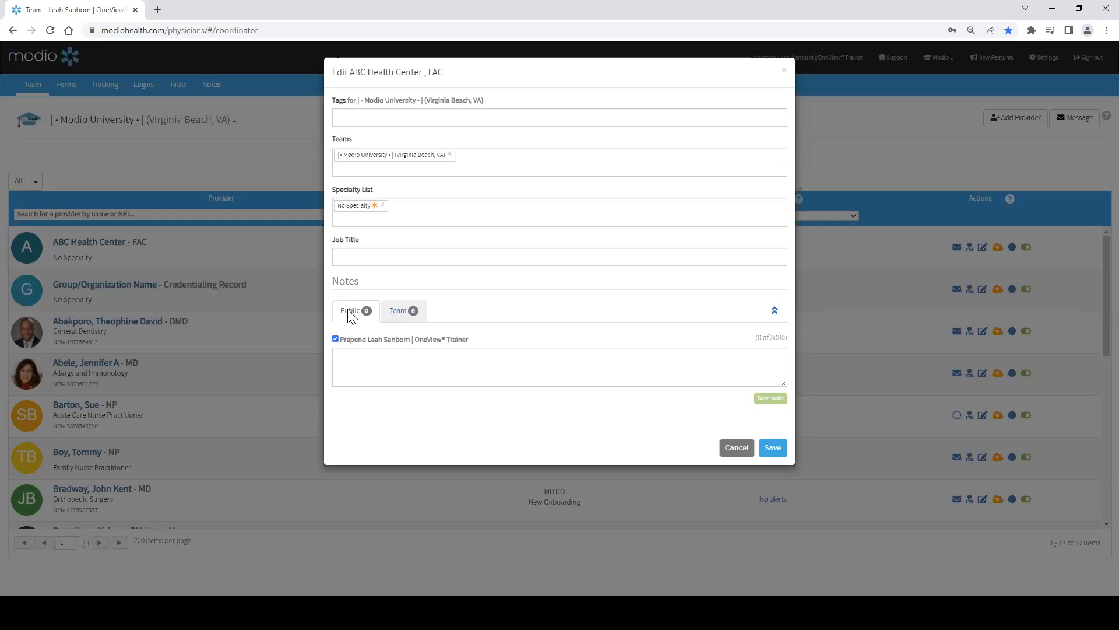
click(396, 313)
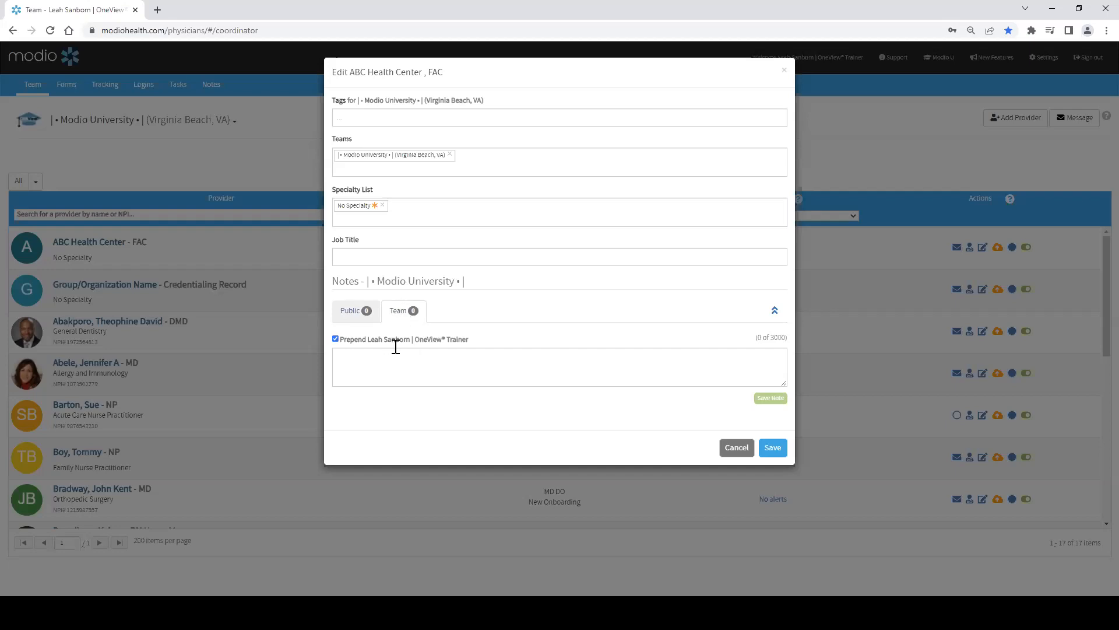
click(350, 313)
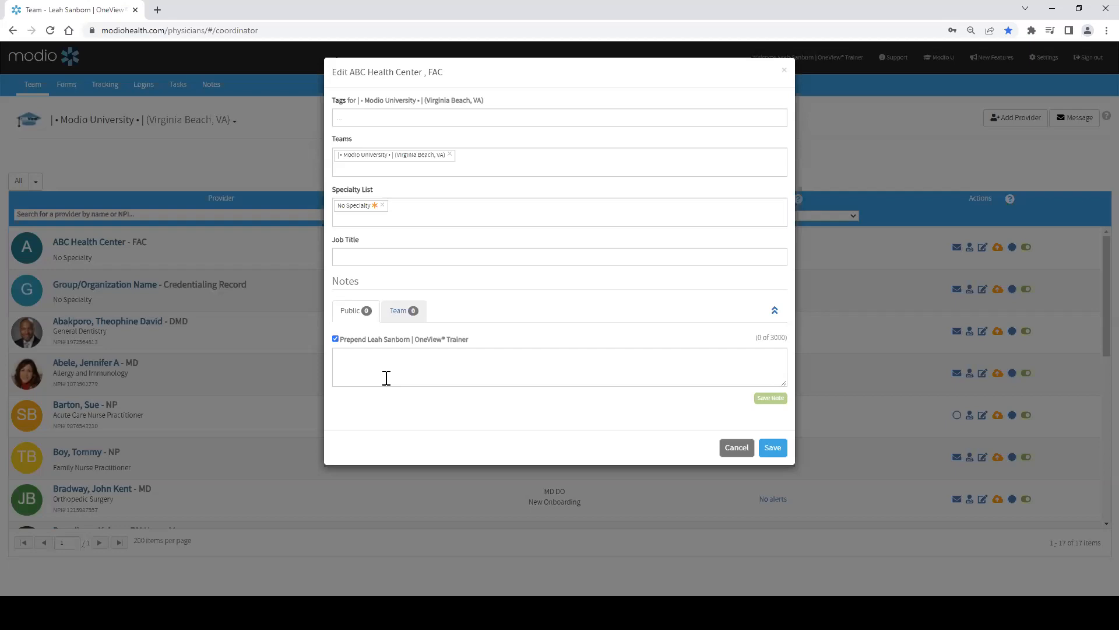
click(400, 315)
click(736, 448)
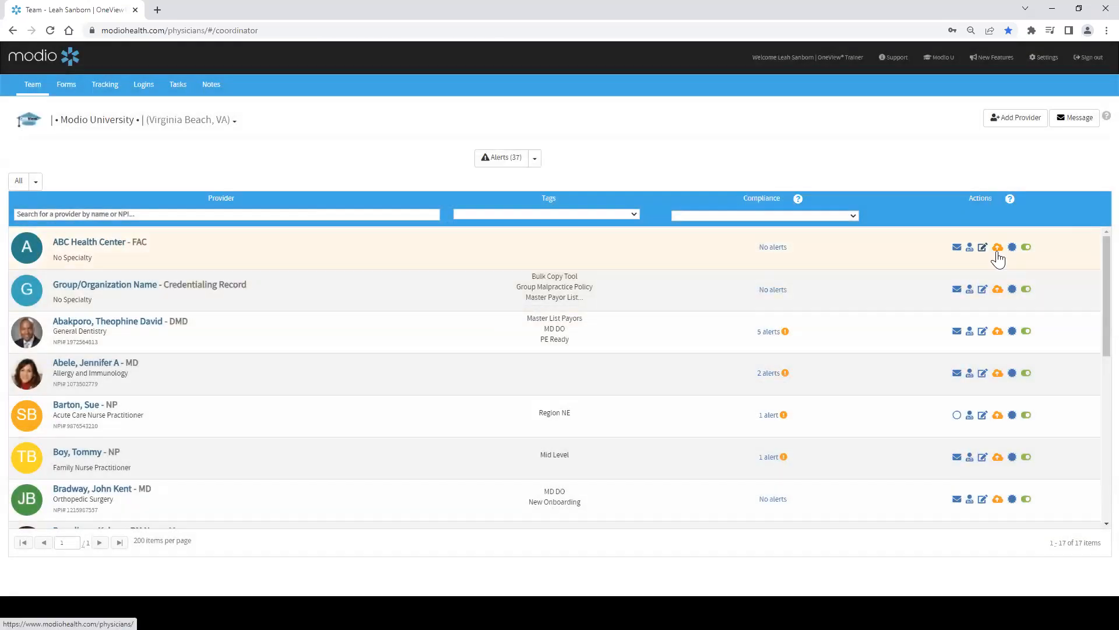
click(998, 252)
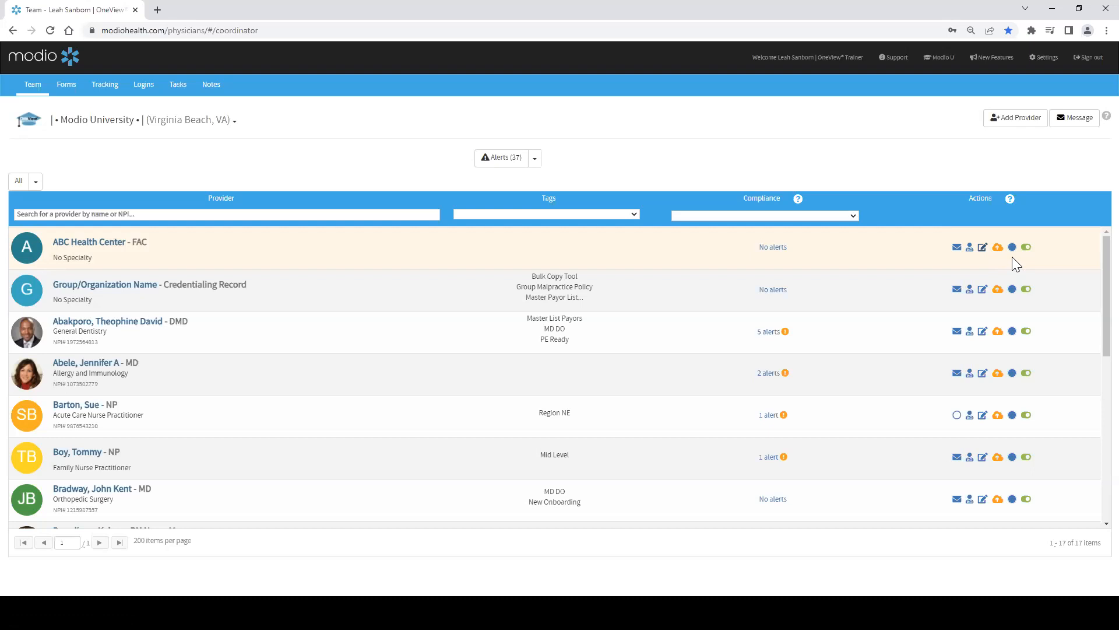
click(1013, 249)
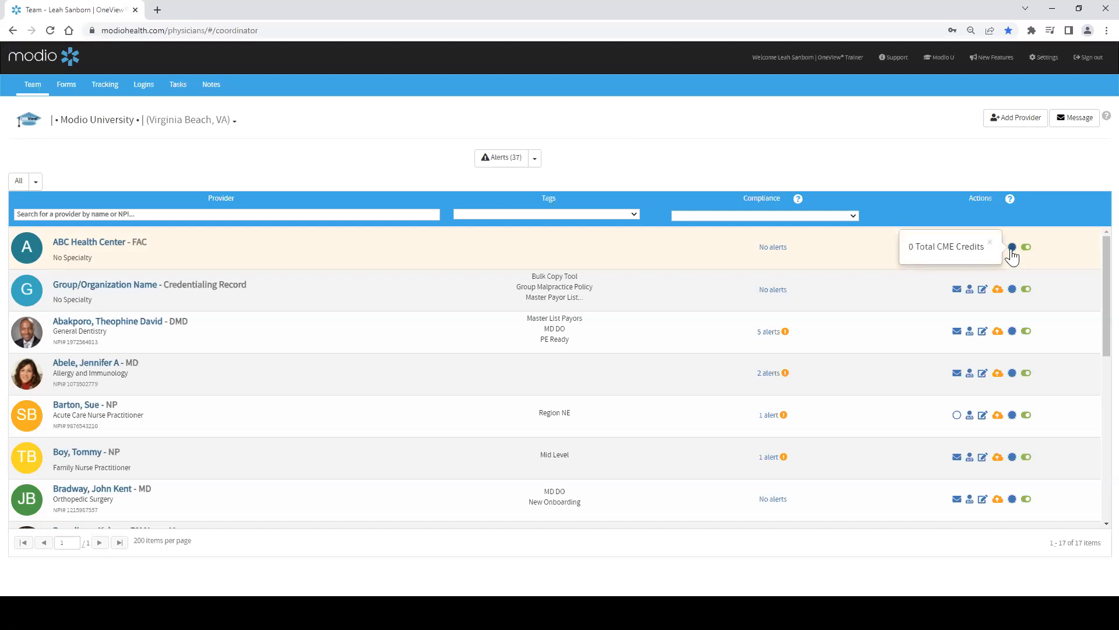
Step: Check the CME credit totals for the next providers in the list and close the popup
click(1012, 290)
click(1012, 331)
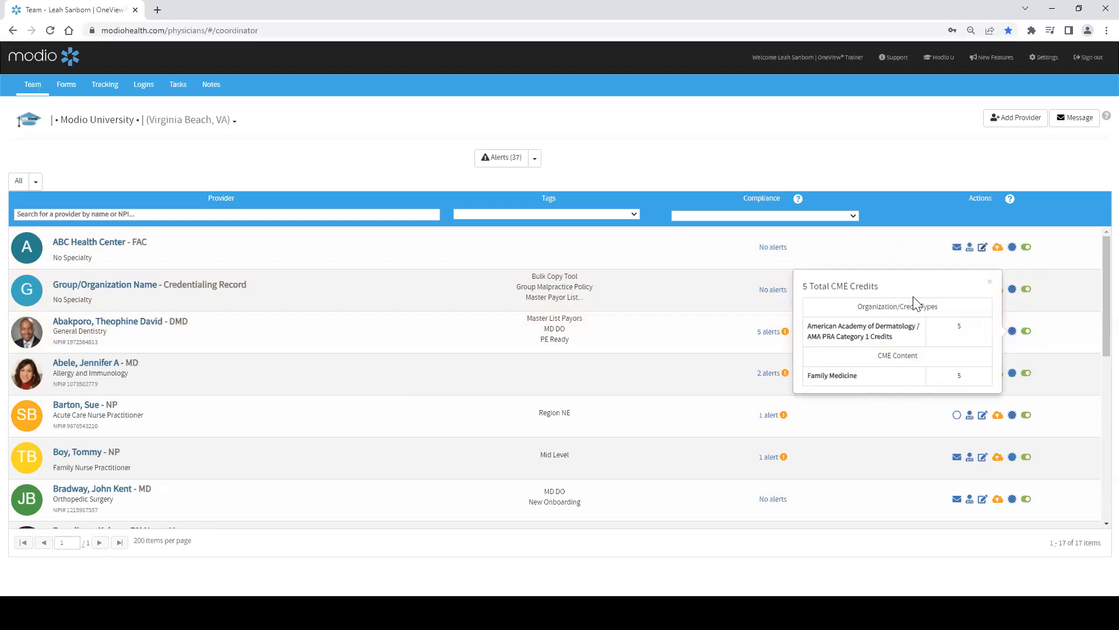
click(990, 284)
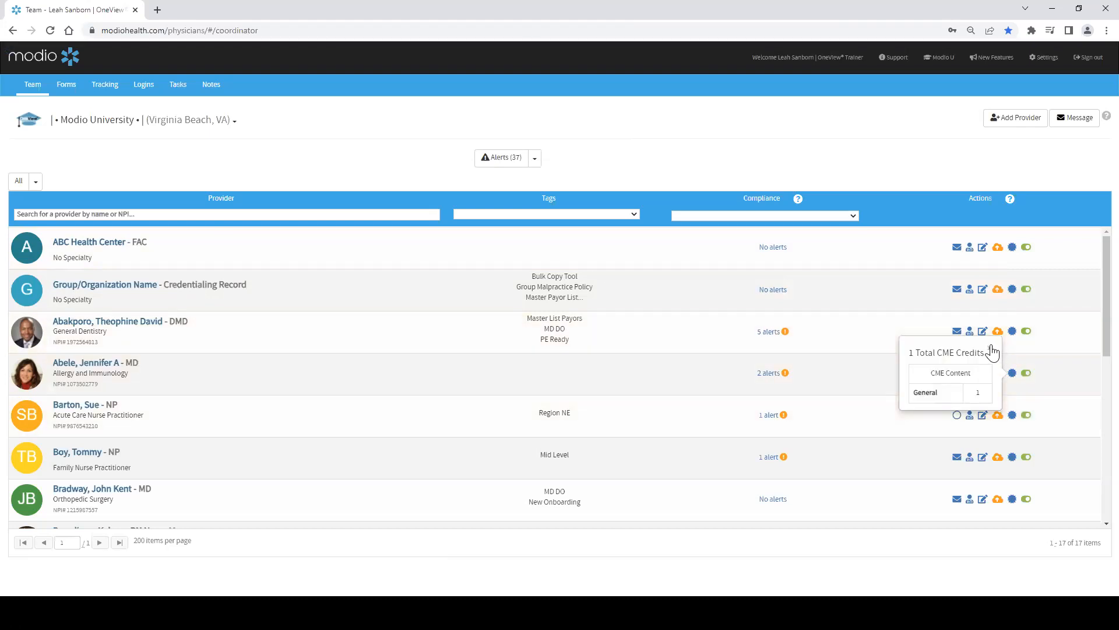
click(990, 349)
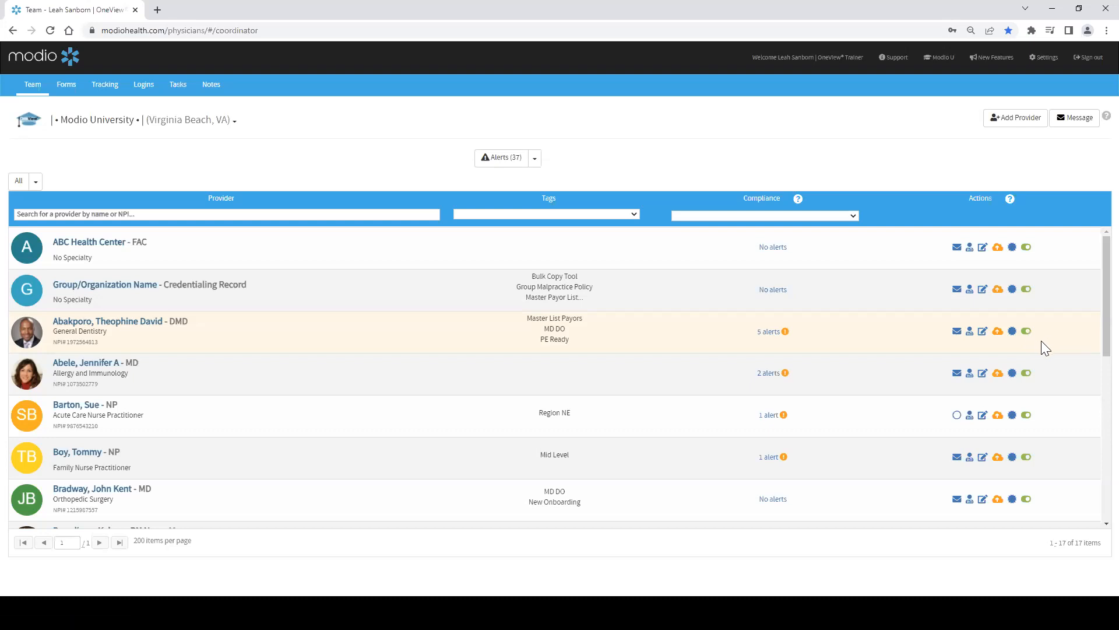
Step: Switch the provider list to Inactive Providers, browse it, then switch back to Active Providers
click(535, 159)
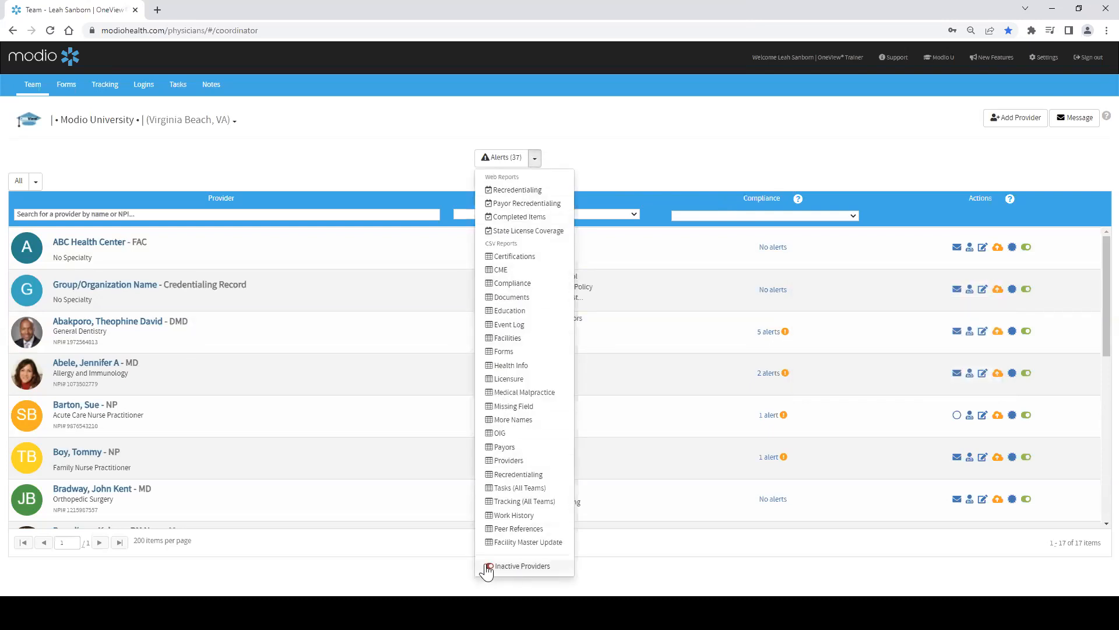
click(536, 573)
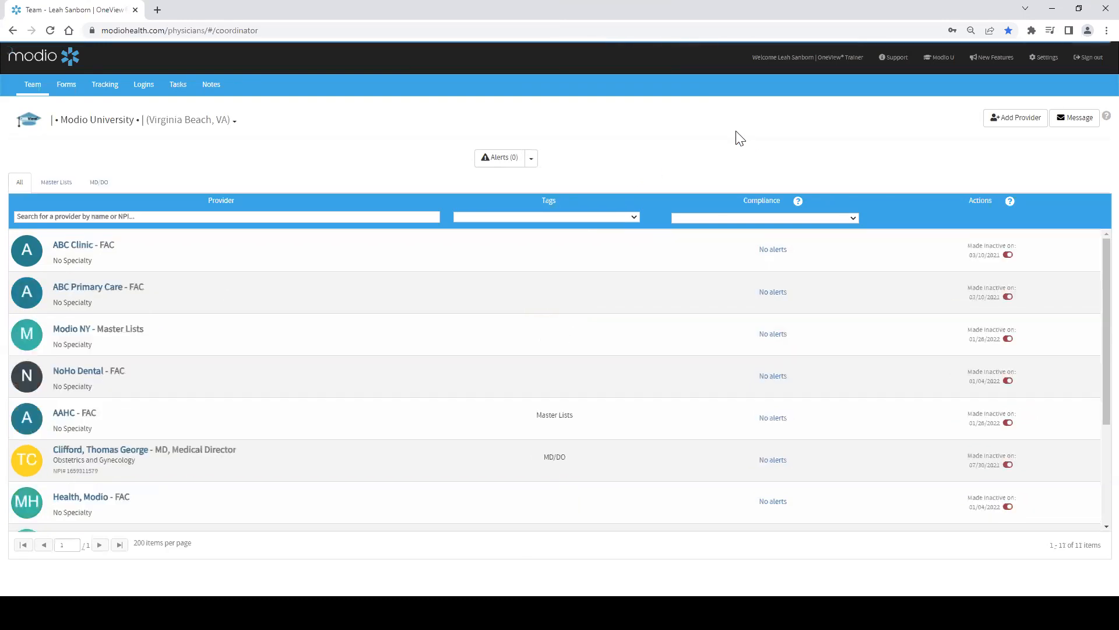
scroll(910, 388, down, 3)
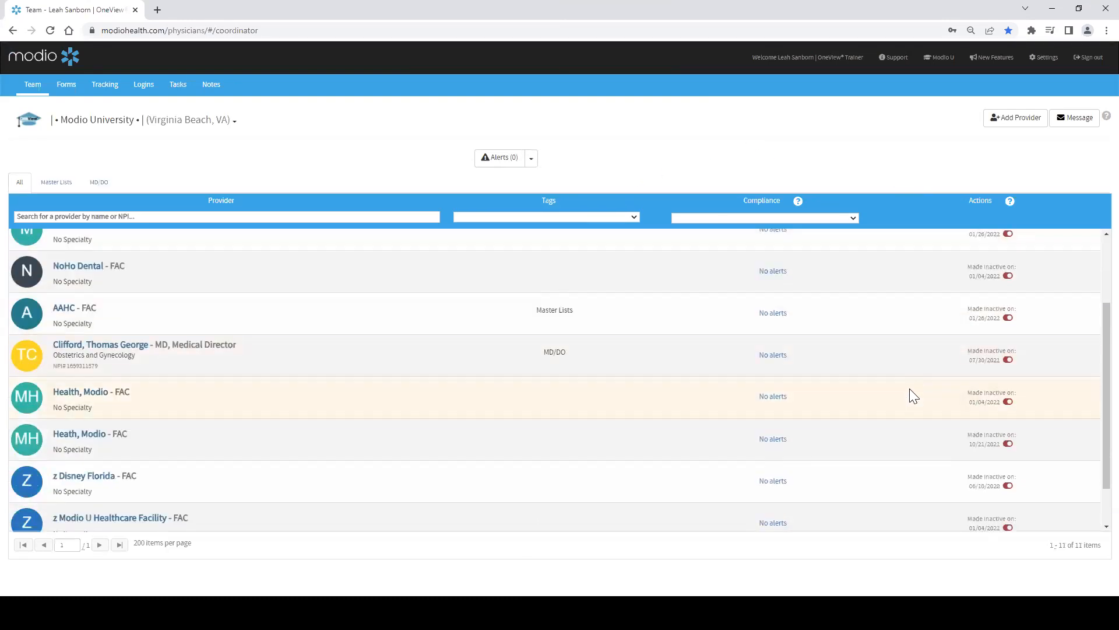
scroll(914, 407, up, 3)
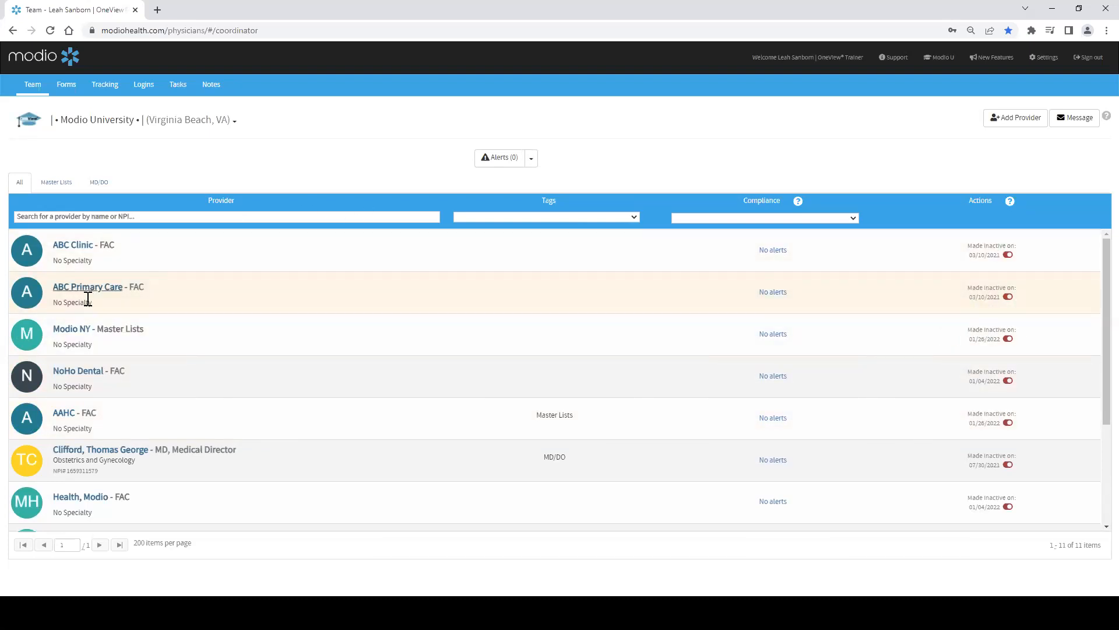
scroll(64, 475, down, 1)
scroll(65, 472, down, 1)
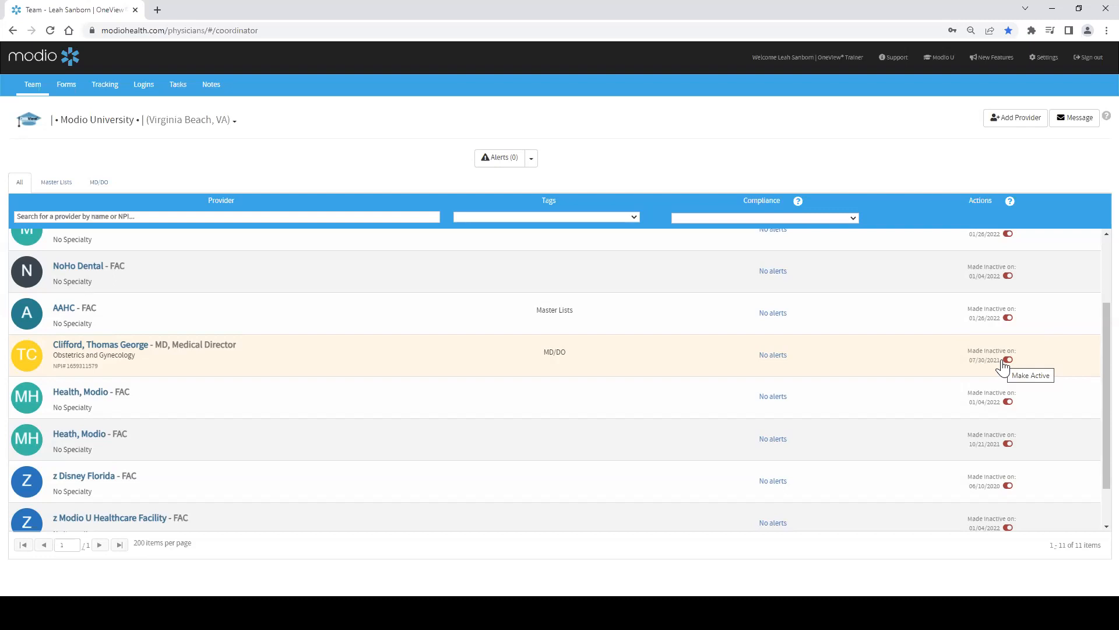
scroll(1003, 366, up, 3)
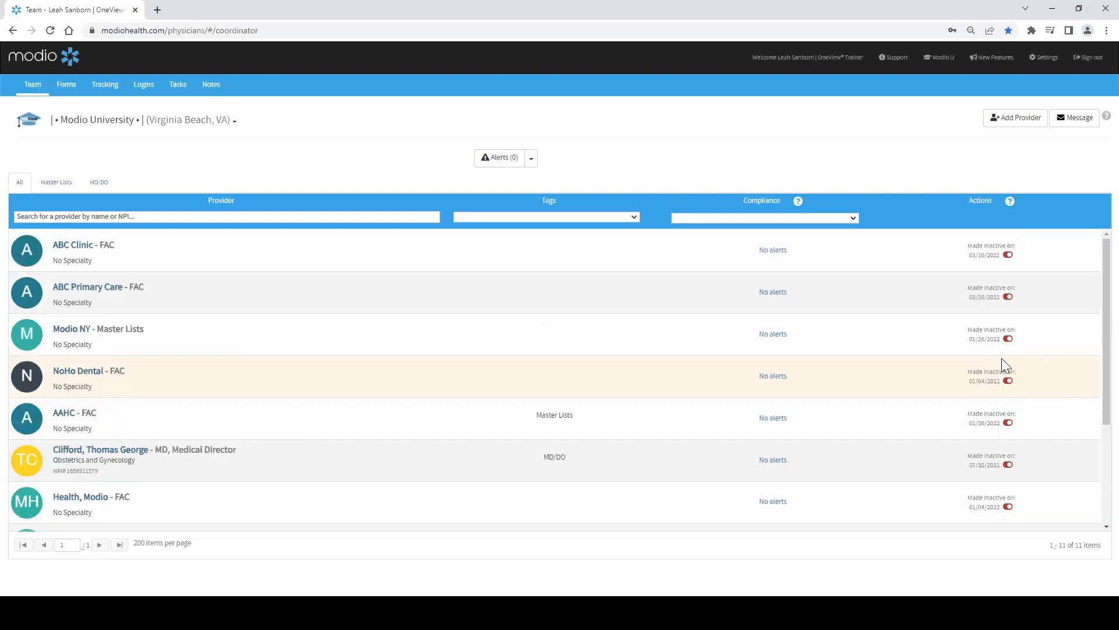
click(531, 160)
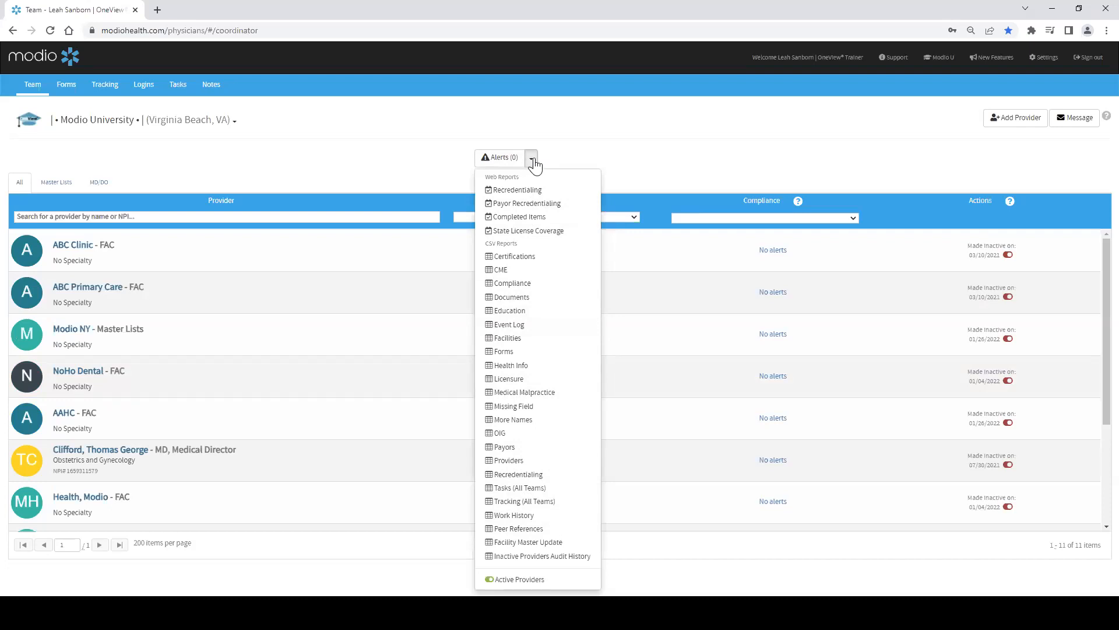
click(524, 580)
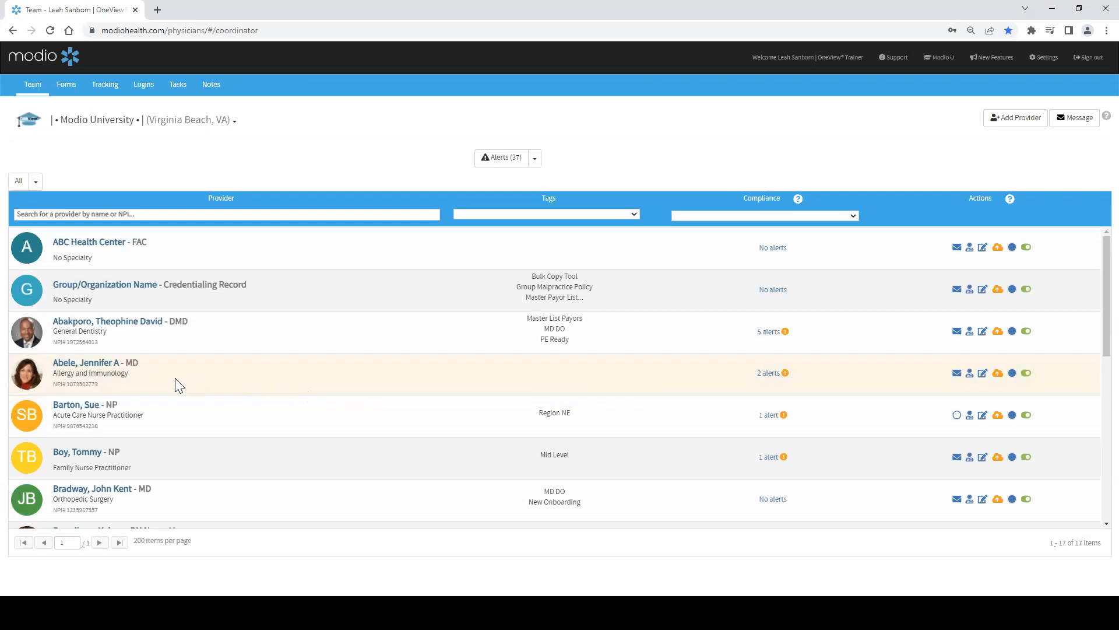
Step: Open the Allergy and Immunology MD's Personal Info and select the work email address
click(98, 364)
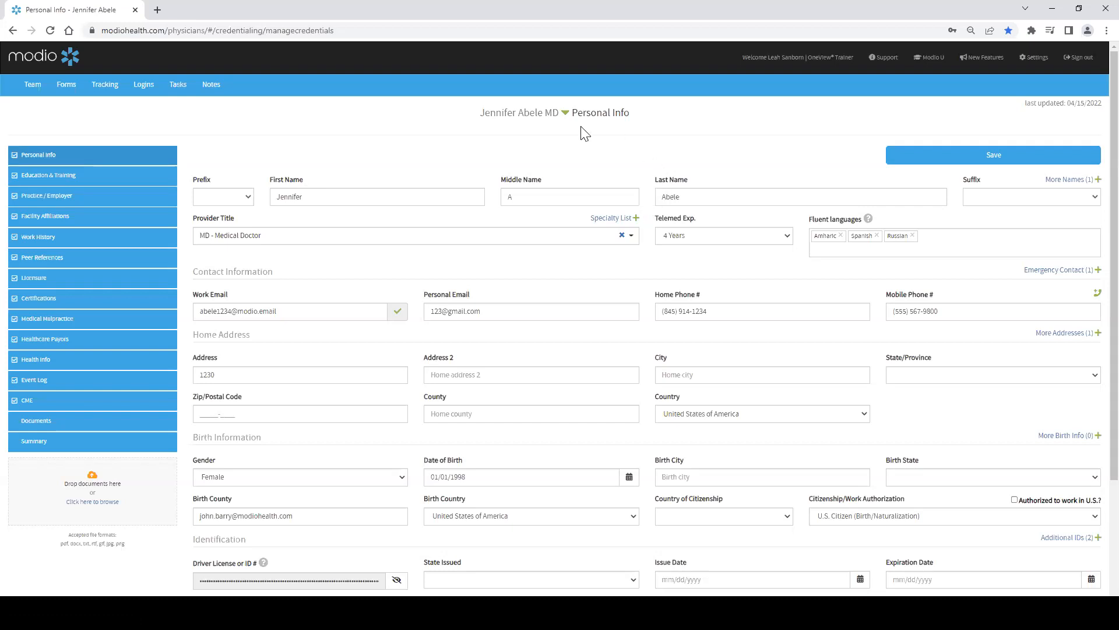
click(263, 312)
drag(294, 313, 196, 299)
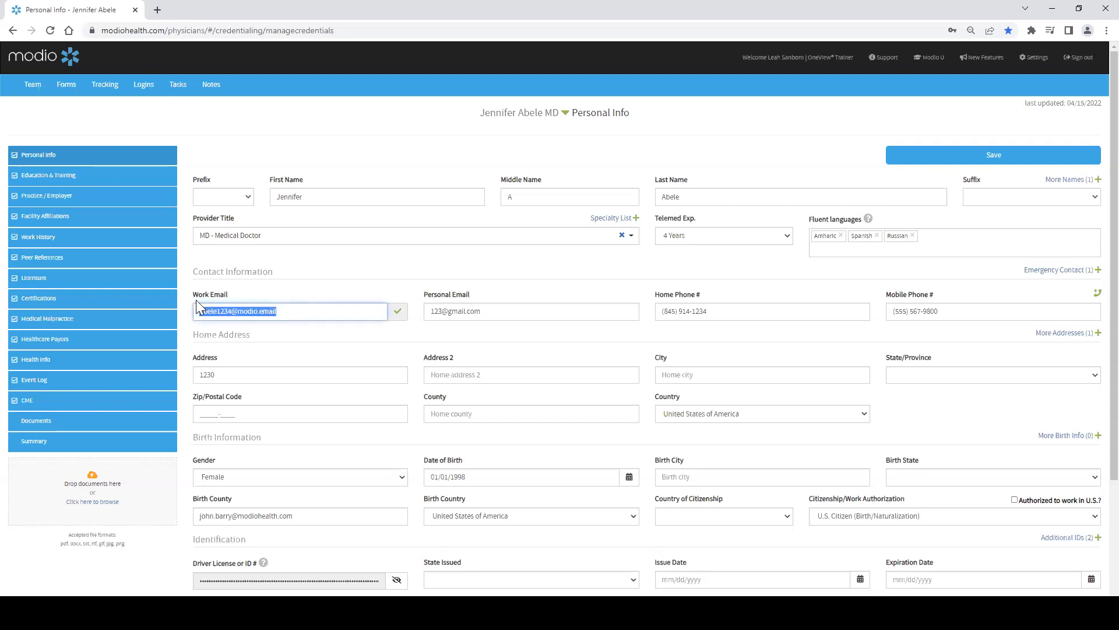
click(292, 310)
drag(279, 315, 195, 306)
click(291, 312)
Step: Toggle the visibility of the driver license number in the Identification section
scroll(340, 313, down, 2)
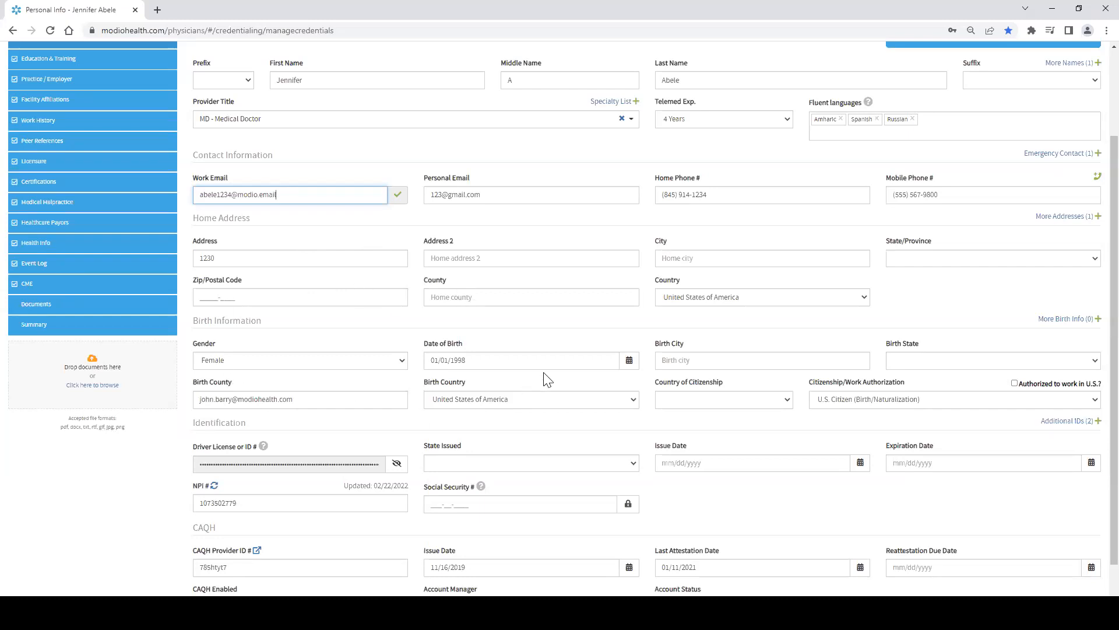
scroll(527, 365, down, 2)
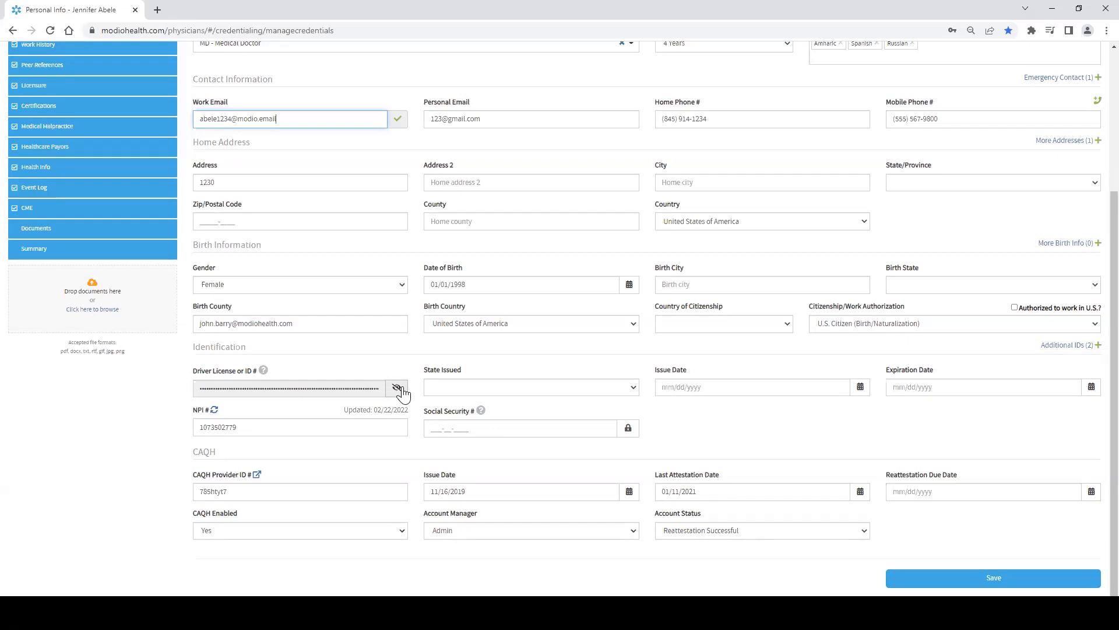
click(397, 390)
click(396, 390)
click(397, 390)
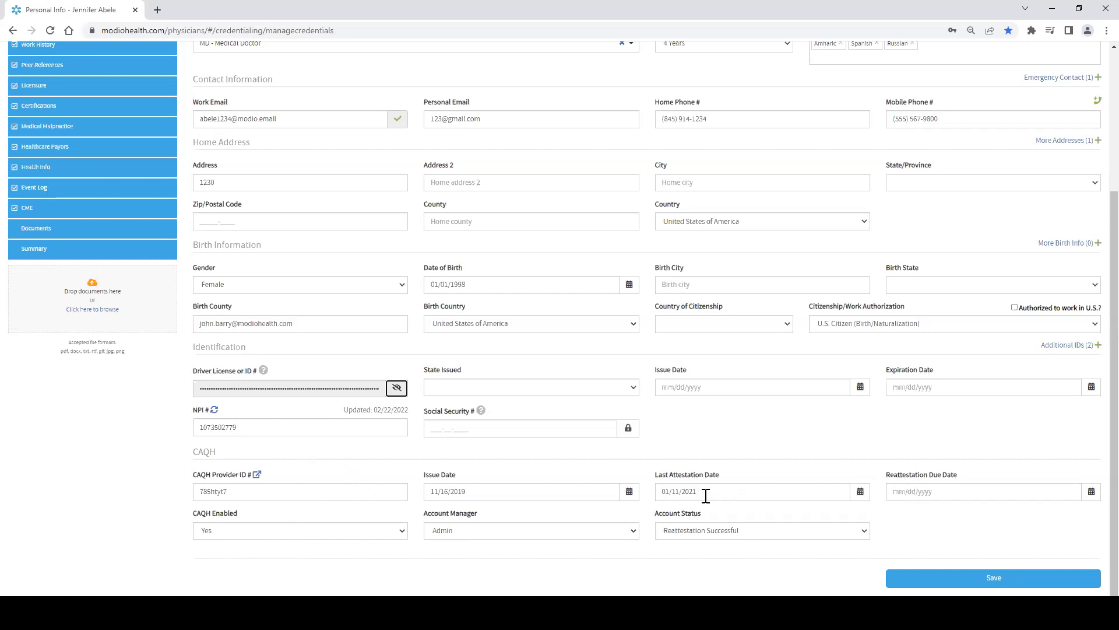
Step: Enter 08/18/2022 as the CAQH Reattestation Due Date, then clear the field again
click(899, 491)
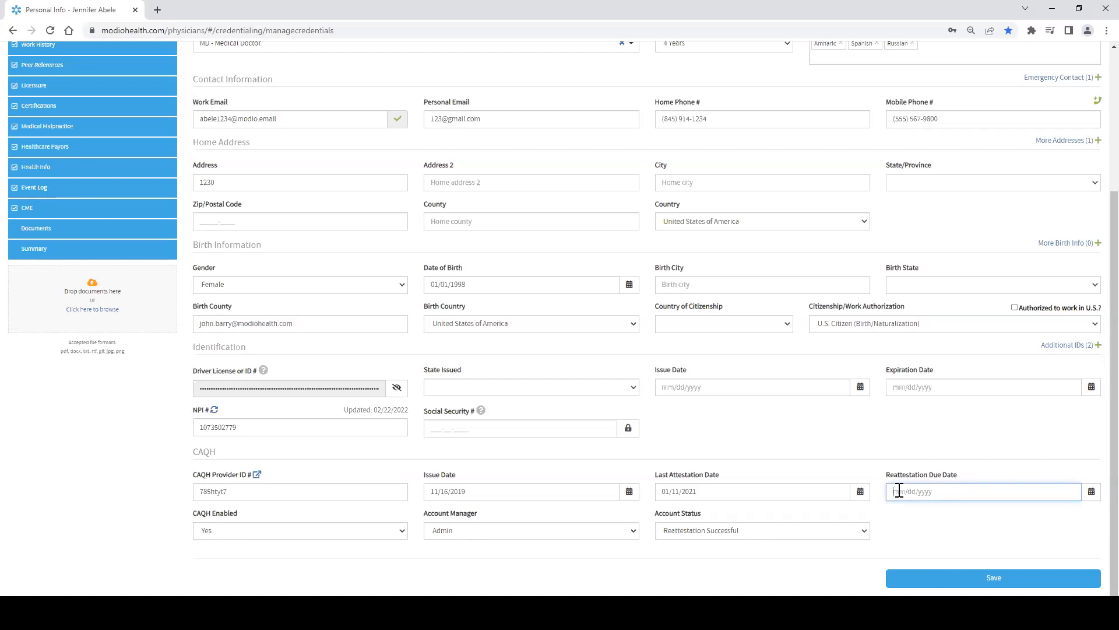
text(120)
key(Tab)
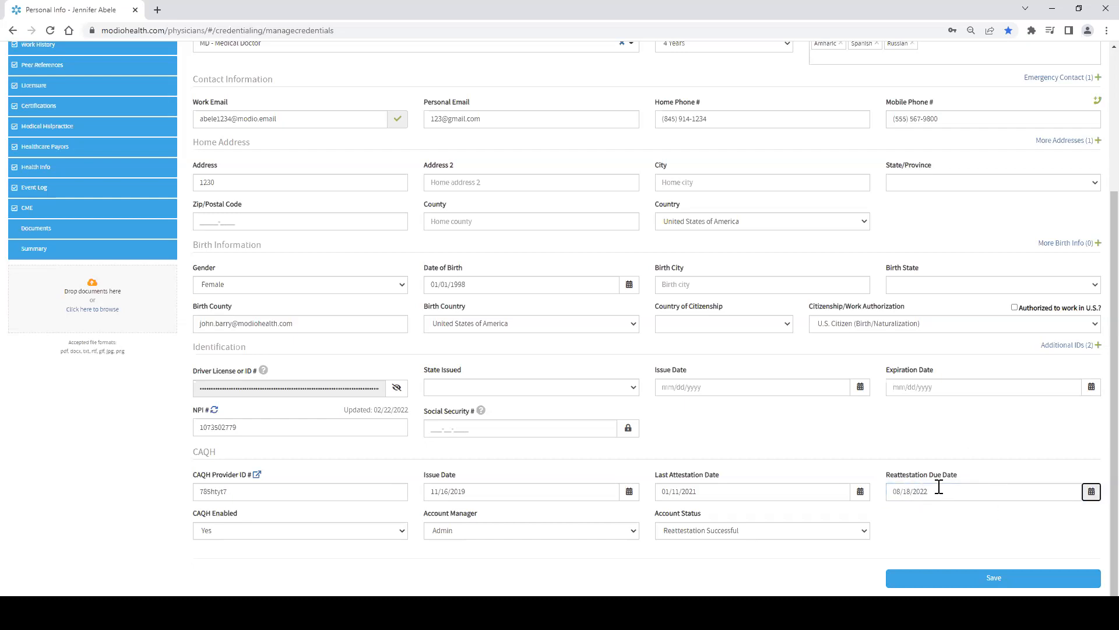
drag(940, 491, 889, 491)
text(T)
key(Tab)
drag(955, 494, 894, 495)
key(BackSpace)
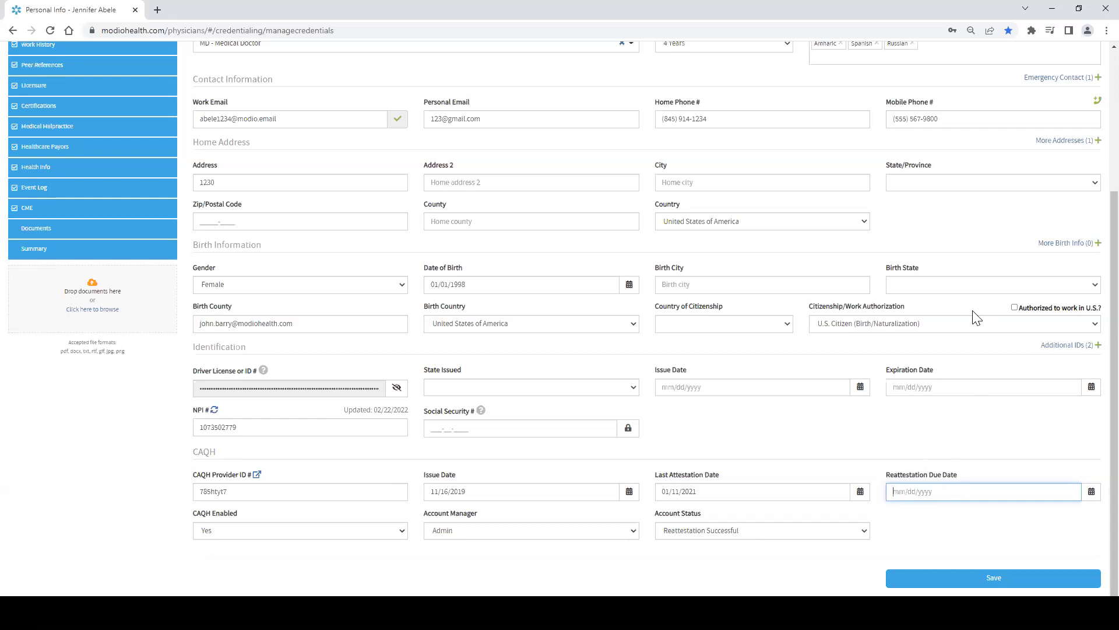
Step: Save the provider's personal info
scroll(584, 384, up, 1)
scroll(584, 385, up, 3)
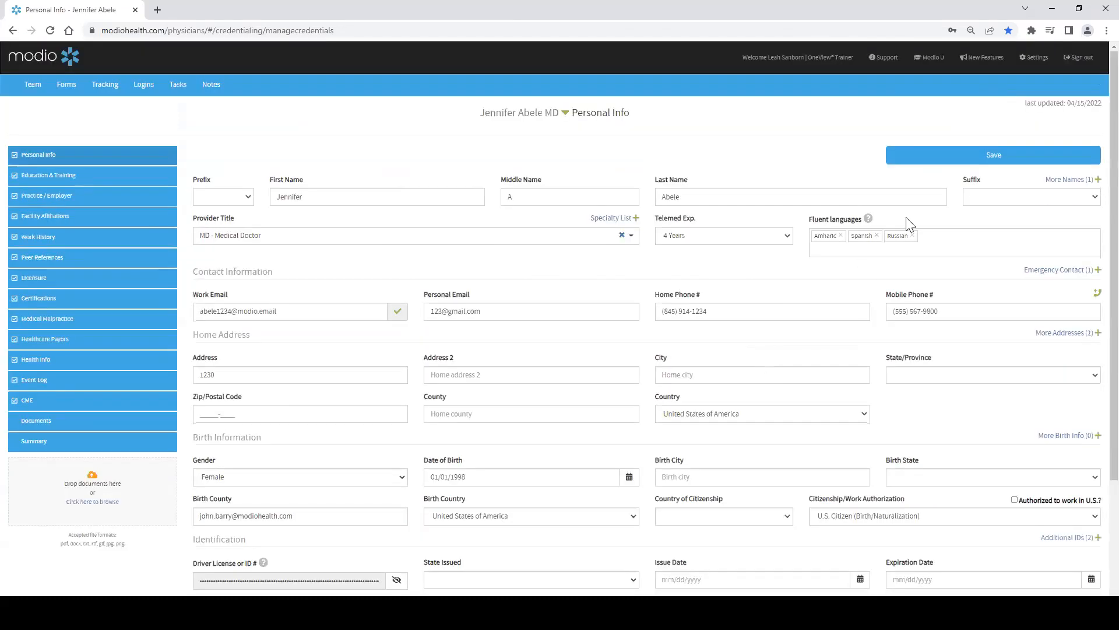
scroll(996, 163, down, 4)
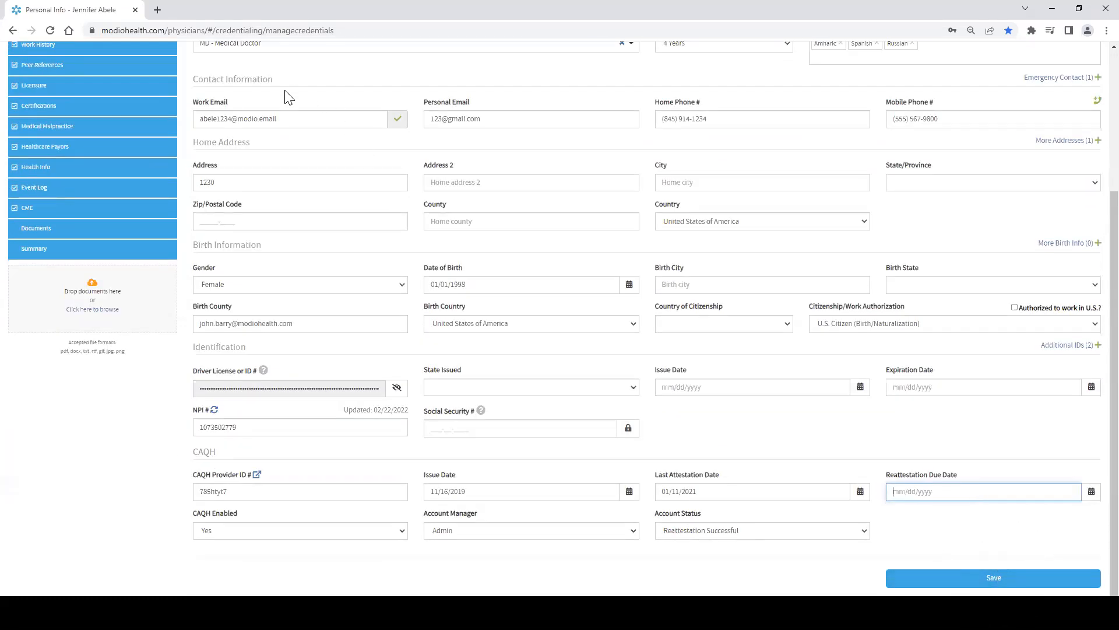
click(1007, 579)
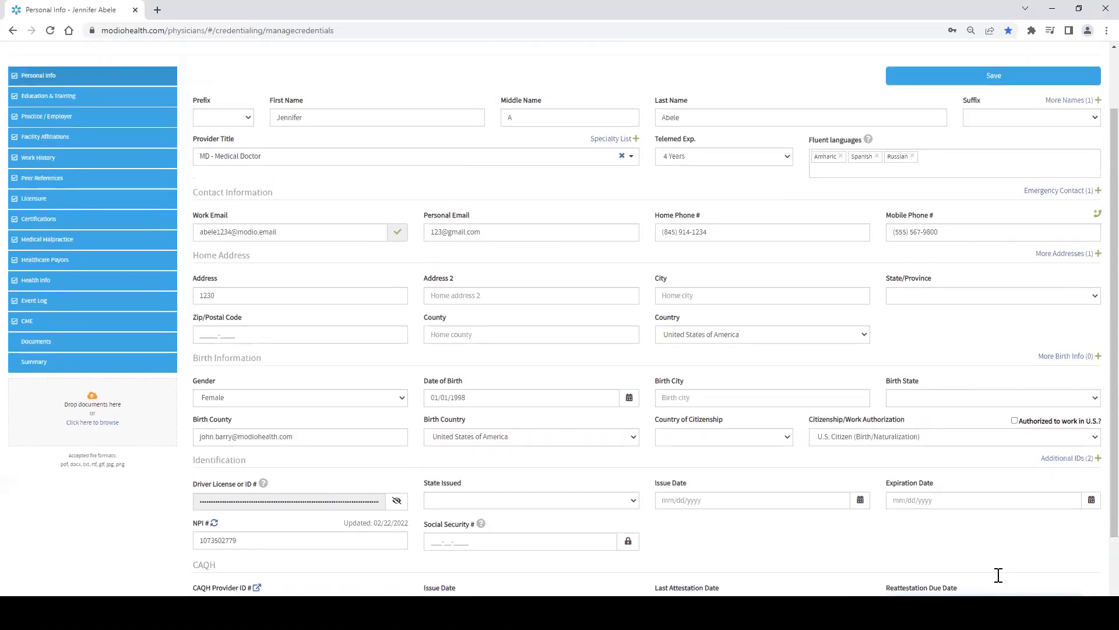
click(993, 155)
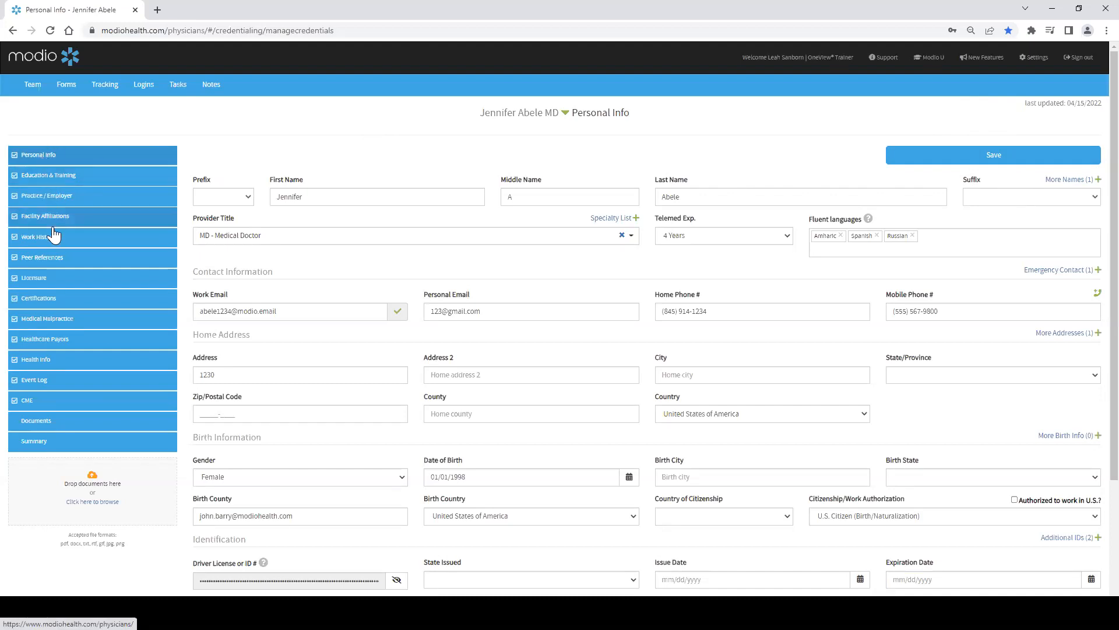
Step: Open the Education & Training section, dismiss the browser password prompt, and start adding a new education entry
click(36, 175)
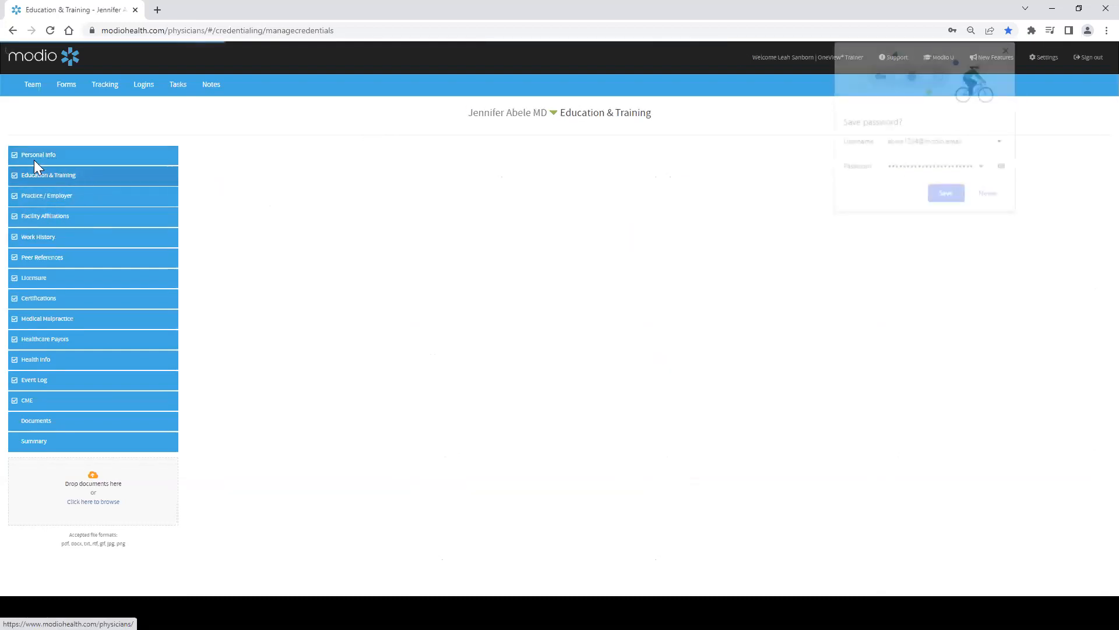
click(991, 195)
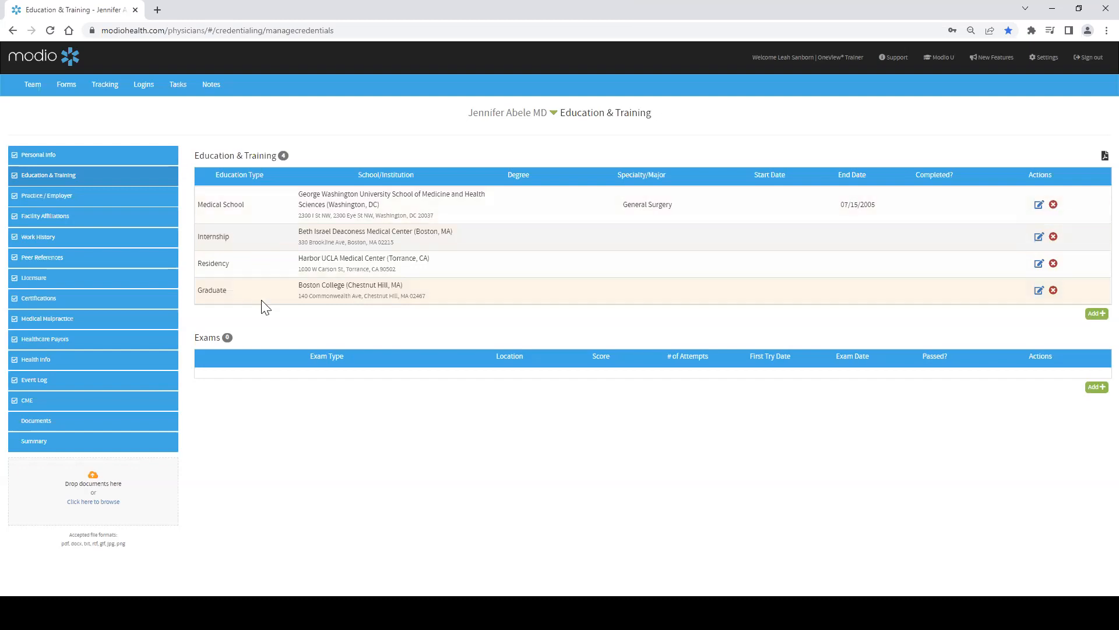
click(1096, 318)
click(1095, 314)
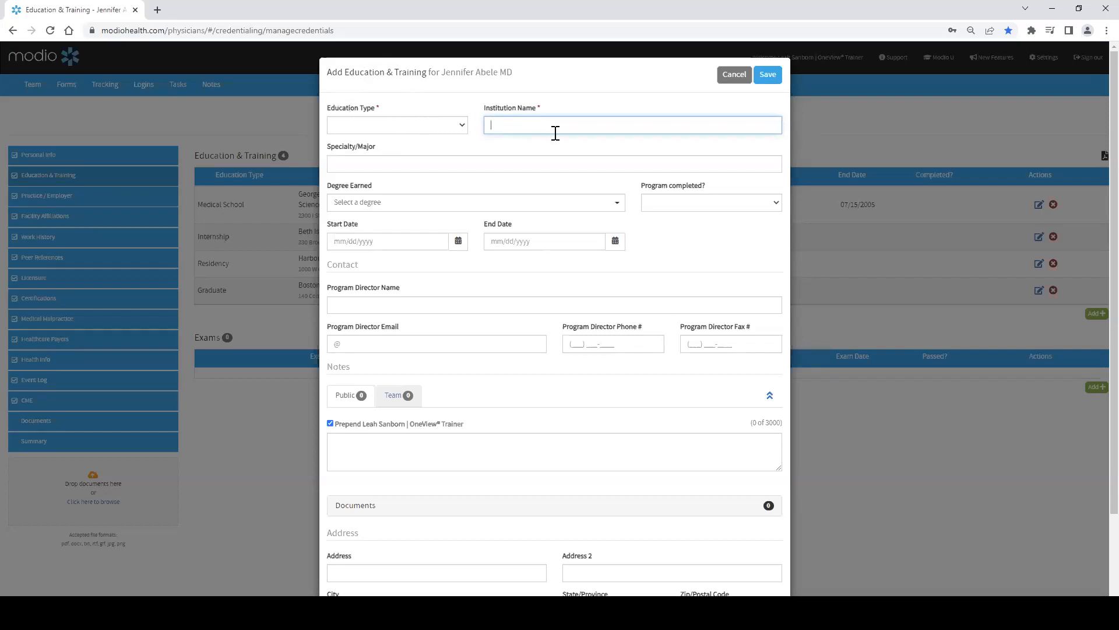
Step: Set the new entry's Education Type to Medical School
click(545, 111)
click(463, 126)
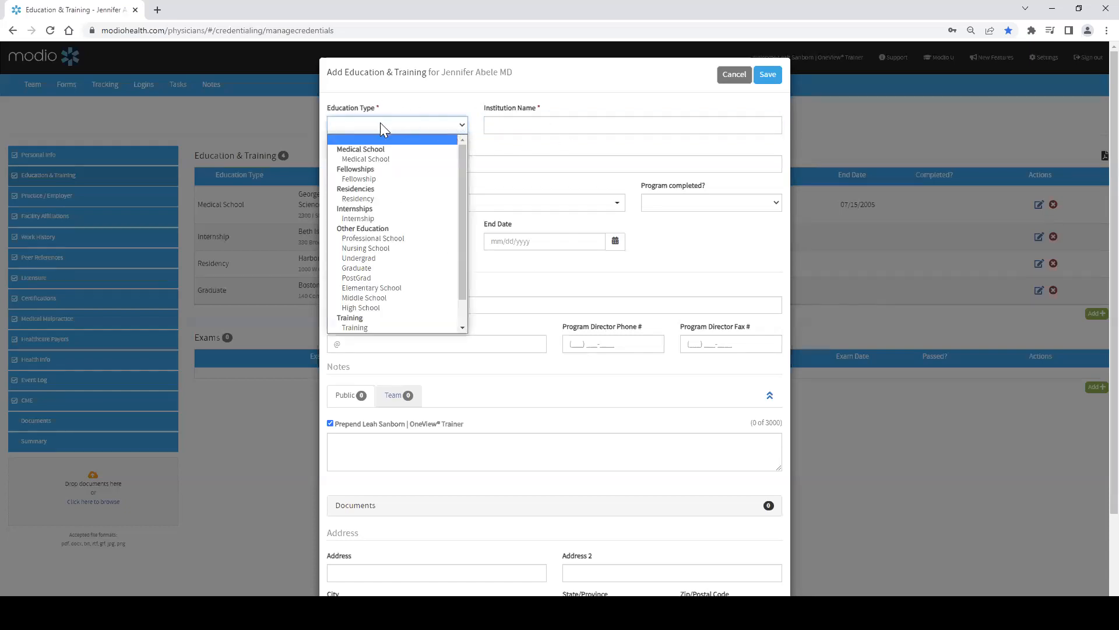
click(382, 160)
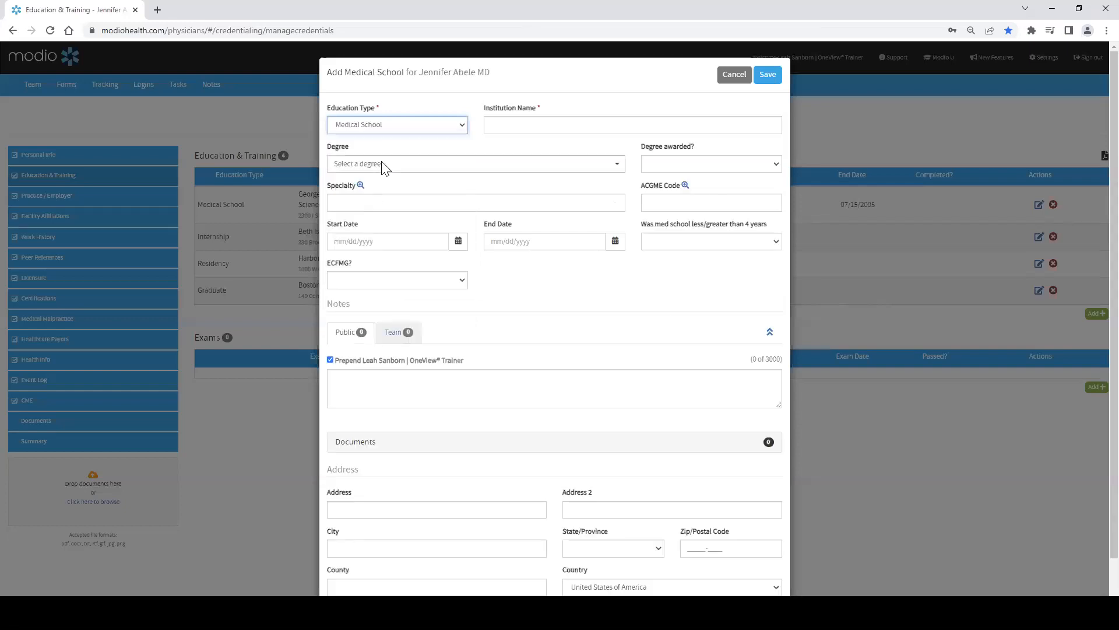
Step: Search the institution names by address with 51 BRATT, then clear the field
click(521, 126)
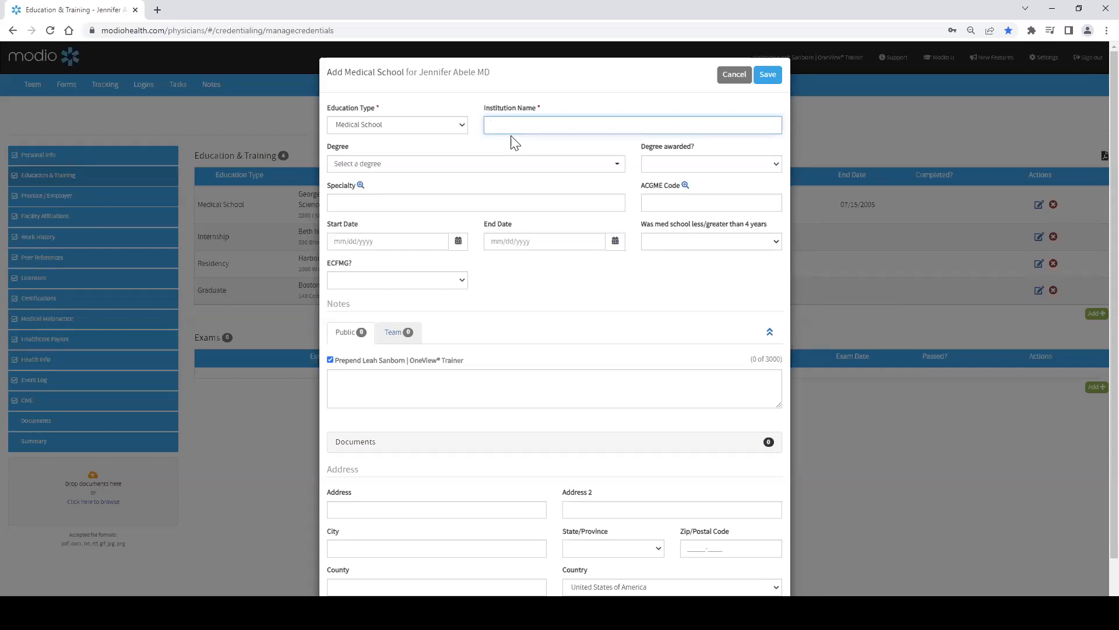
text(51 BRATT)
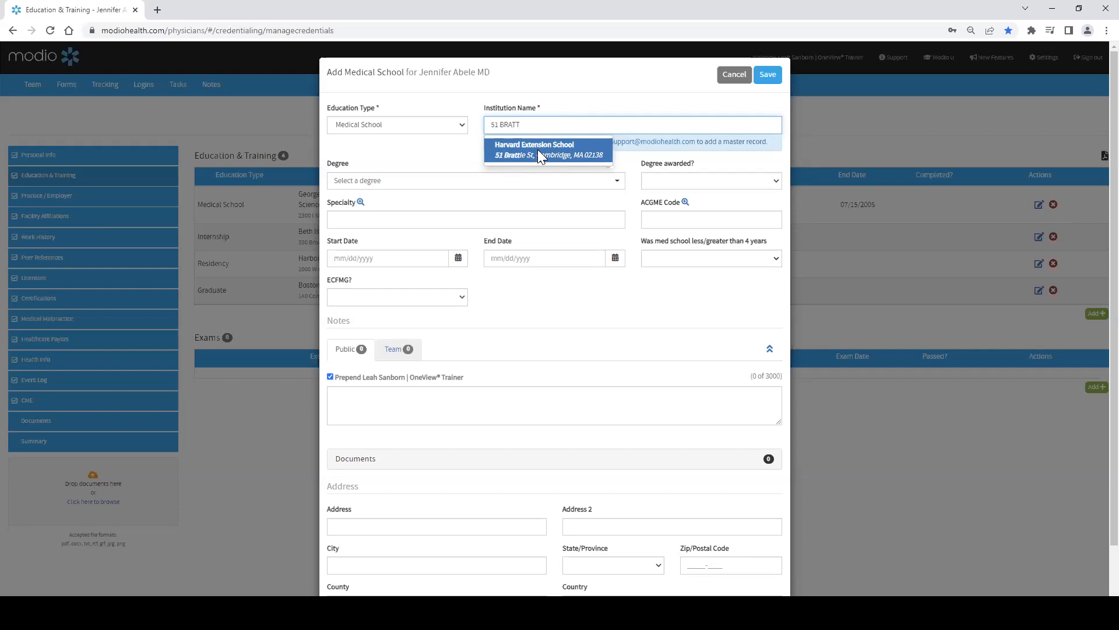
scroll(547, 218, down, 2)
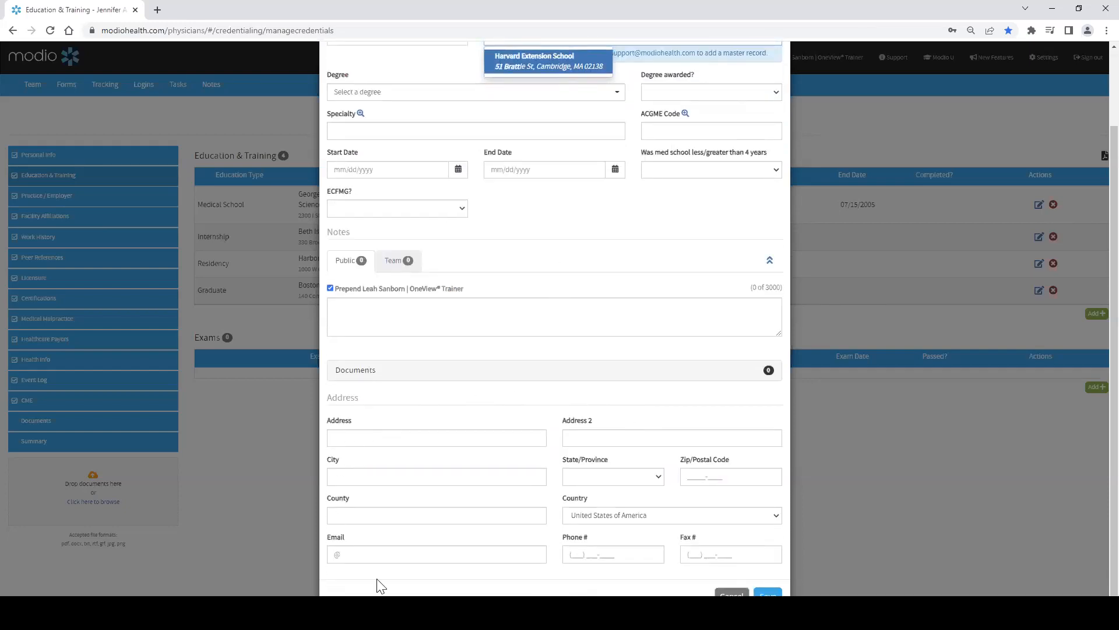
scroll(587, 428, up, 2)
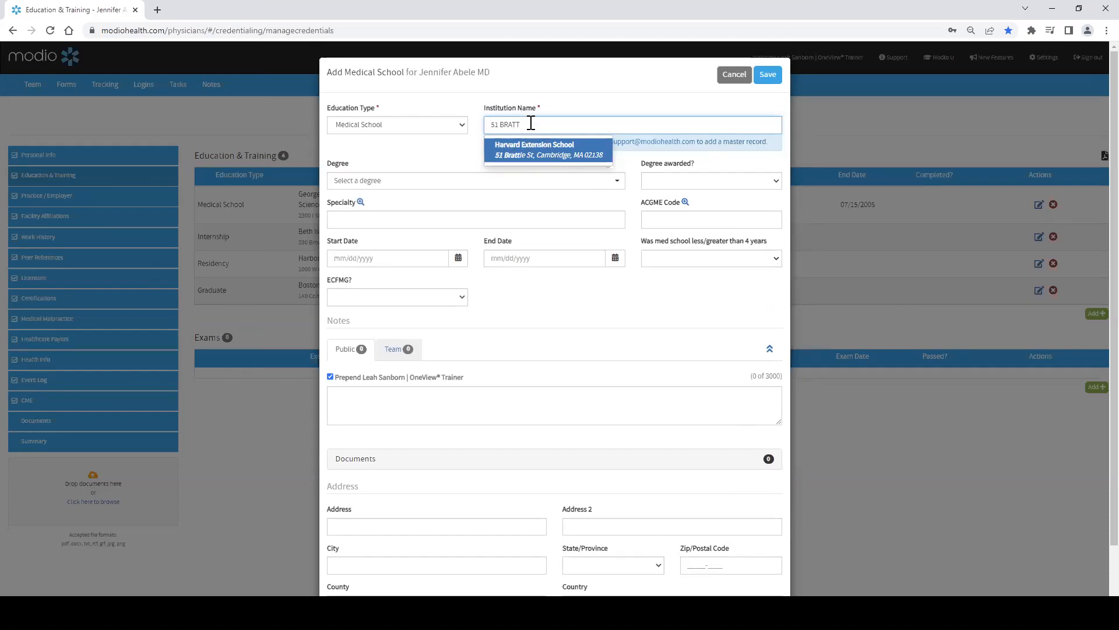
drag(531, 123, 492, 123)
key(BackSpace)
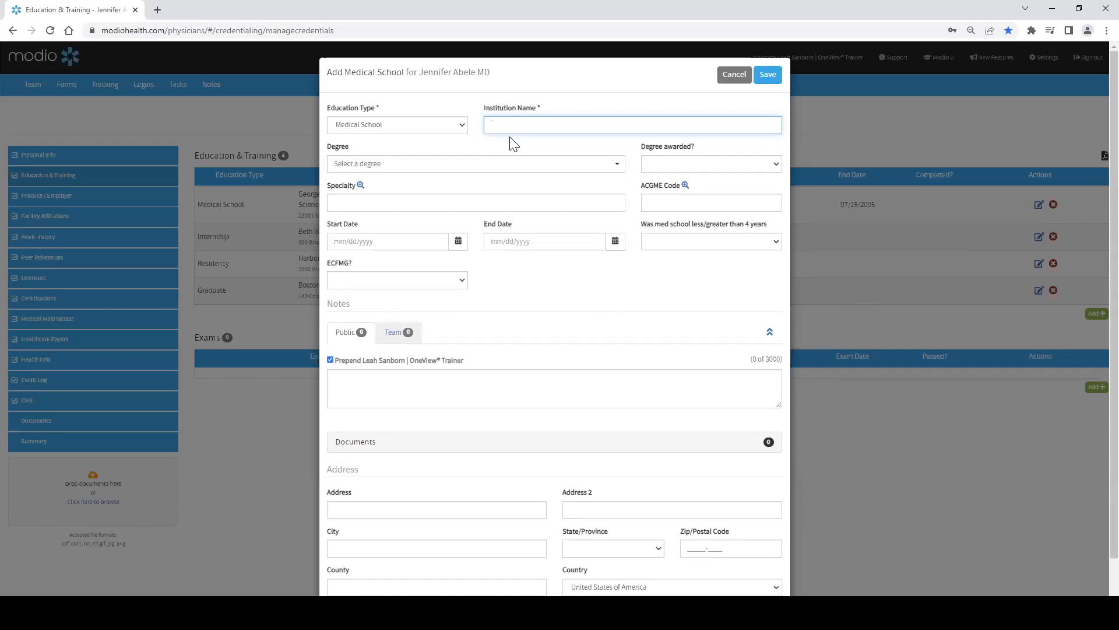
Step: Search institutions for HARVARDTTTTT, clear the field, and cancel the new Medical School entry
text(HARVA)
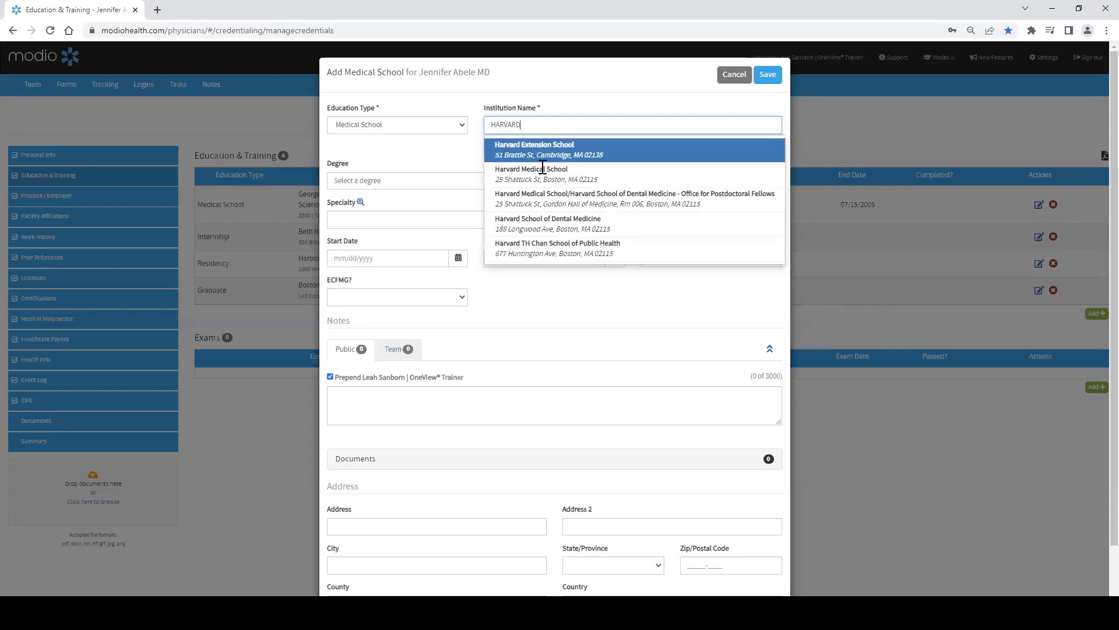
text(RD)
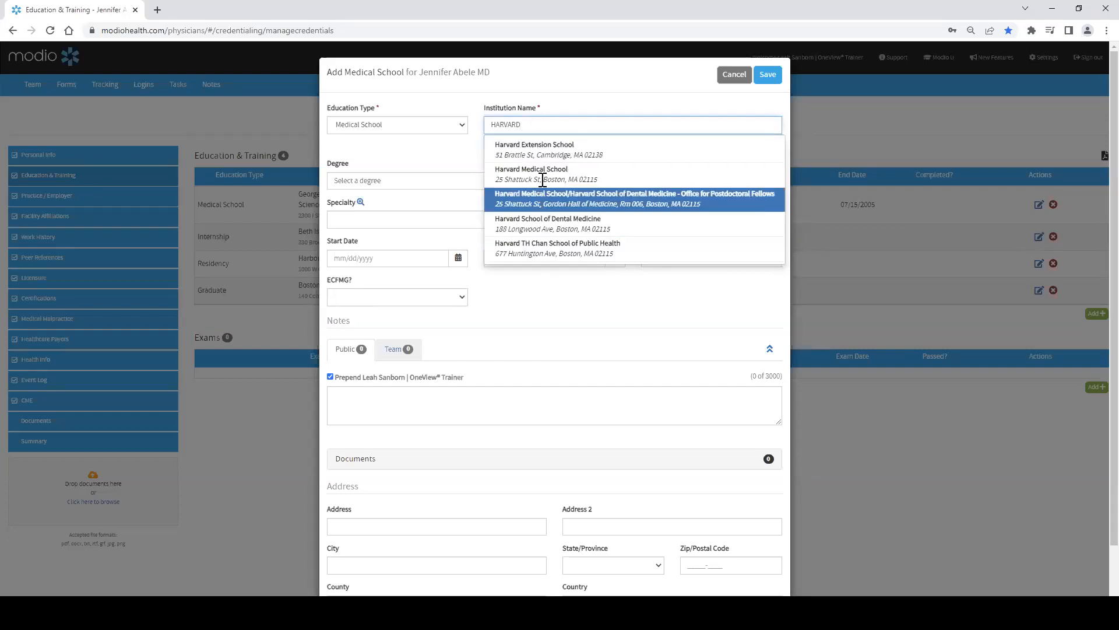
text(TTTTT)
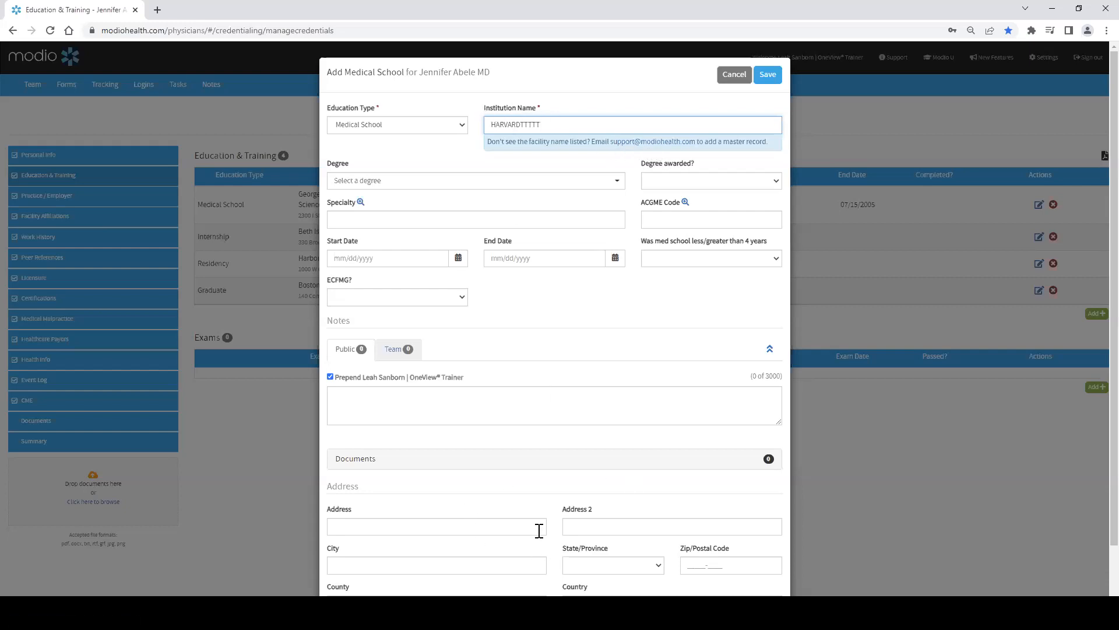
scroll(537, 530, down, 2)
scroll(592, 523, up, 2)
drag(546, 125, 488, 117)
key(BackSpace)
click(733, 74)
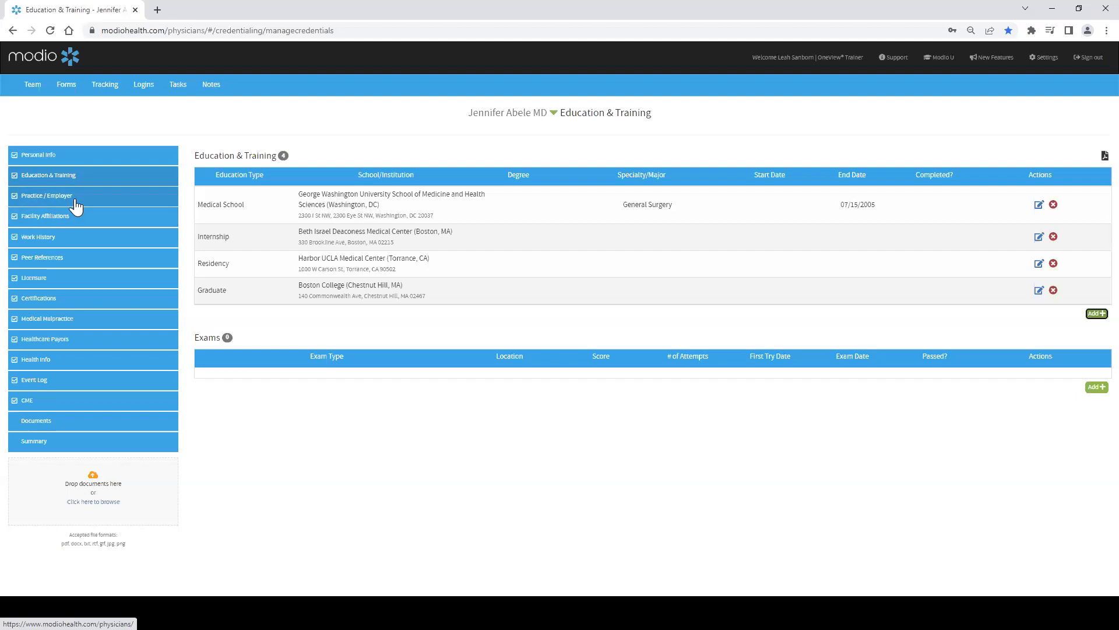
Step: Open the Practice/Employer section, start a new entry, and enter 100 HEALTH PARKTTTT as the practice name
click(76, 202)
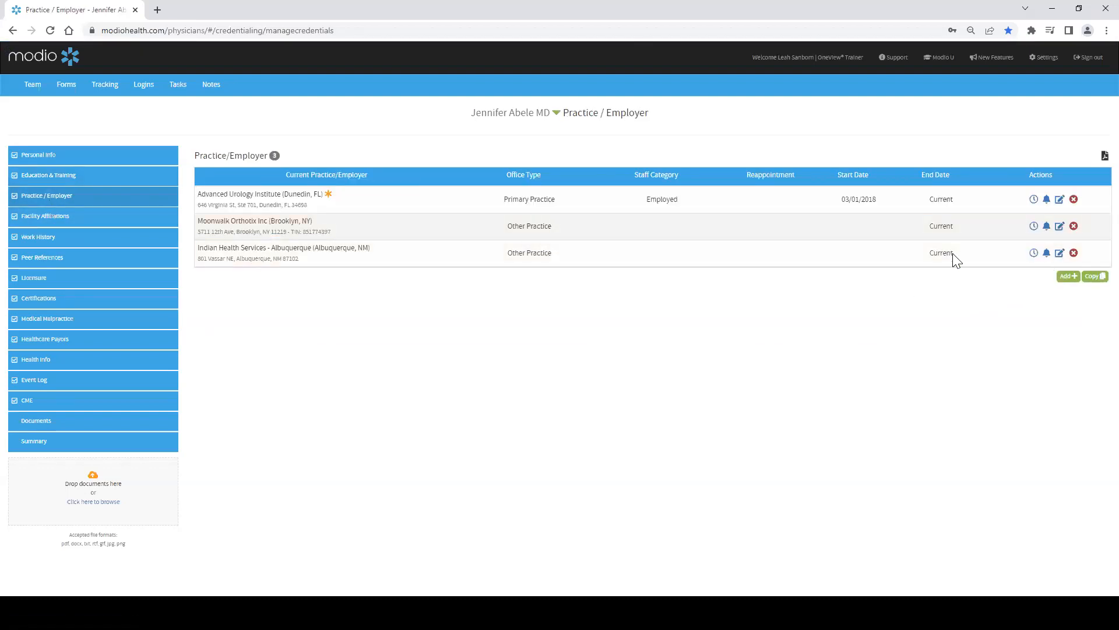
click(1068, 277)
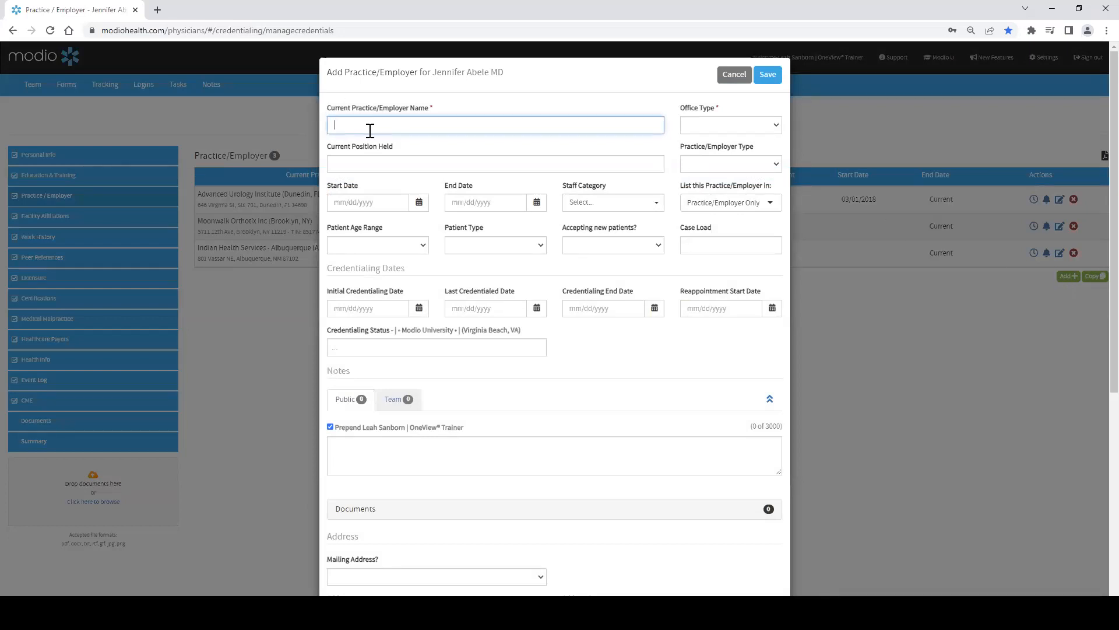
text(100)
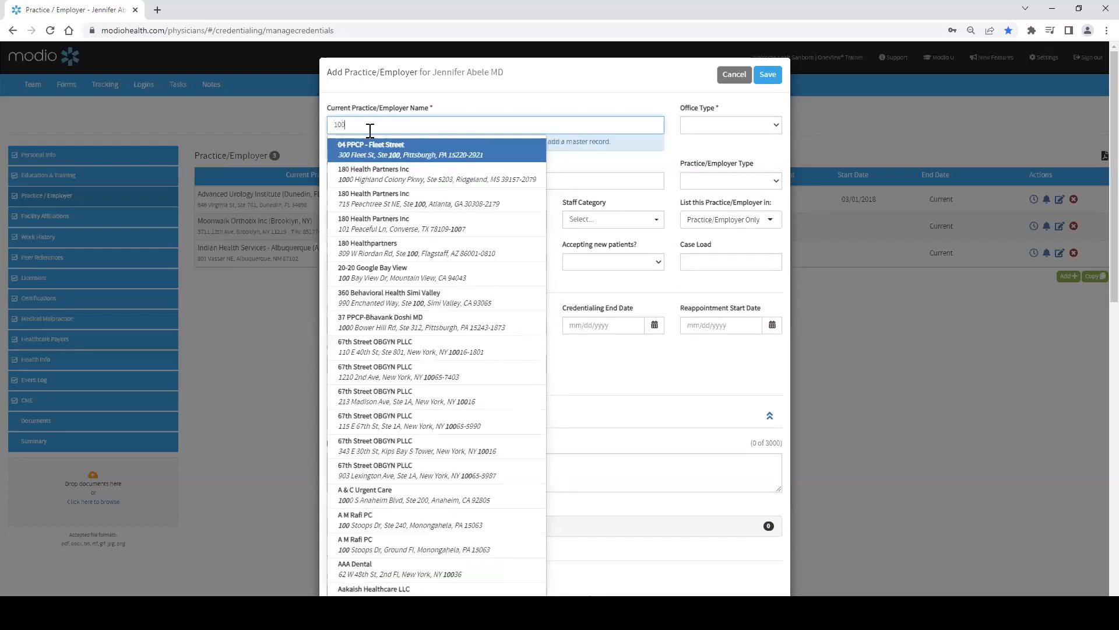
text( HEAL)
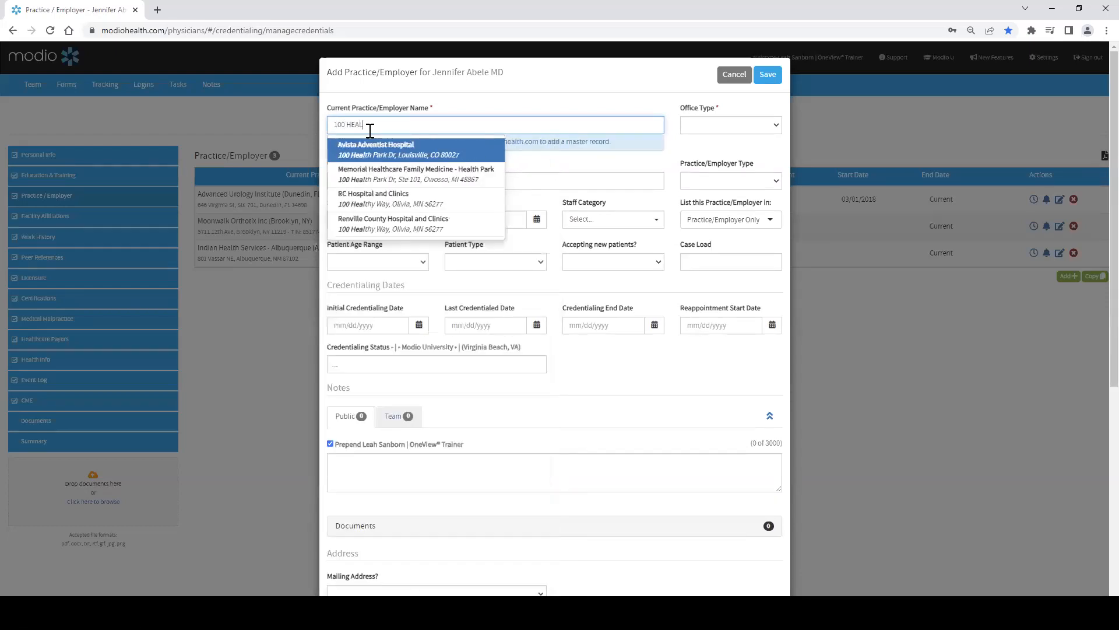
text(TH PARK)
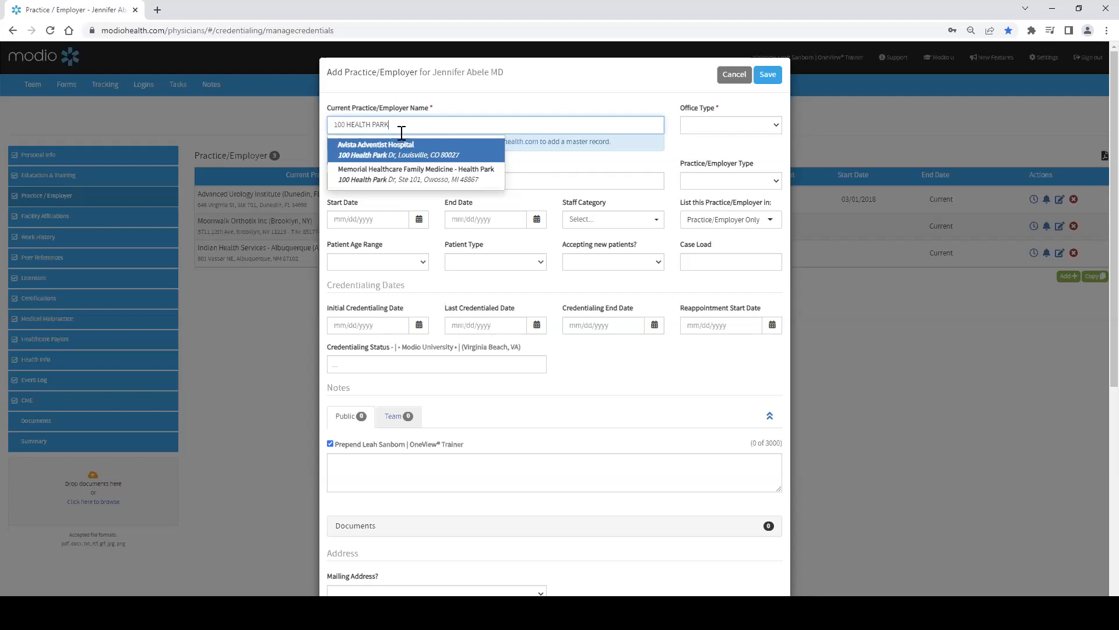
text(TTTT)
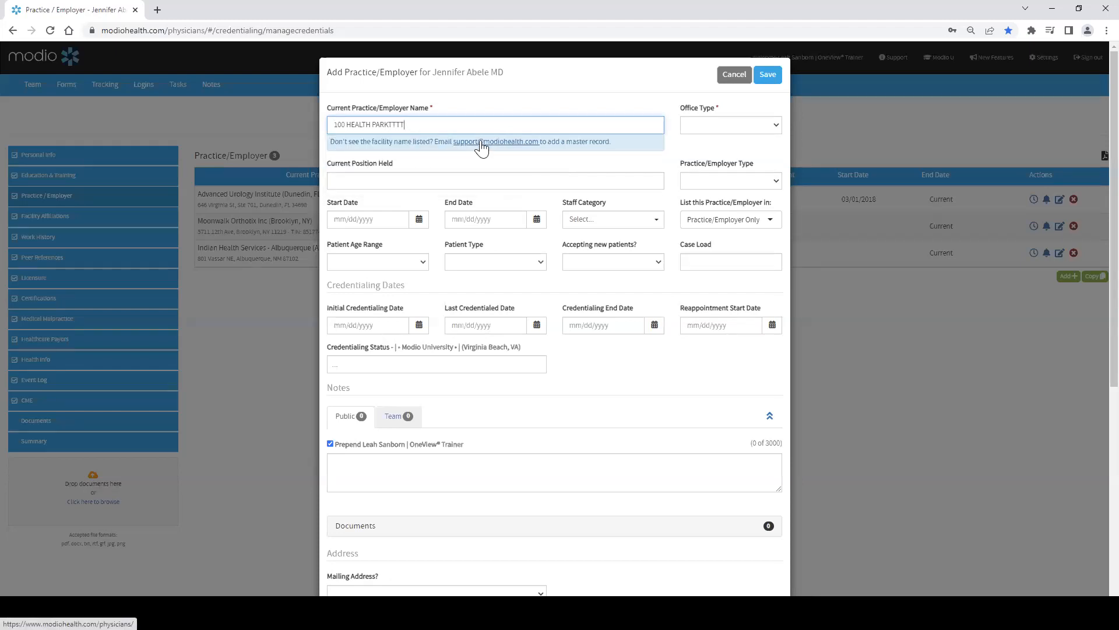
Step: Set the Office Type to Primary Practice, open the age range and new-patient options, and cancel the practice entry
scroll(481, 149, down, 7)
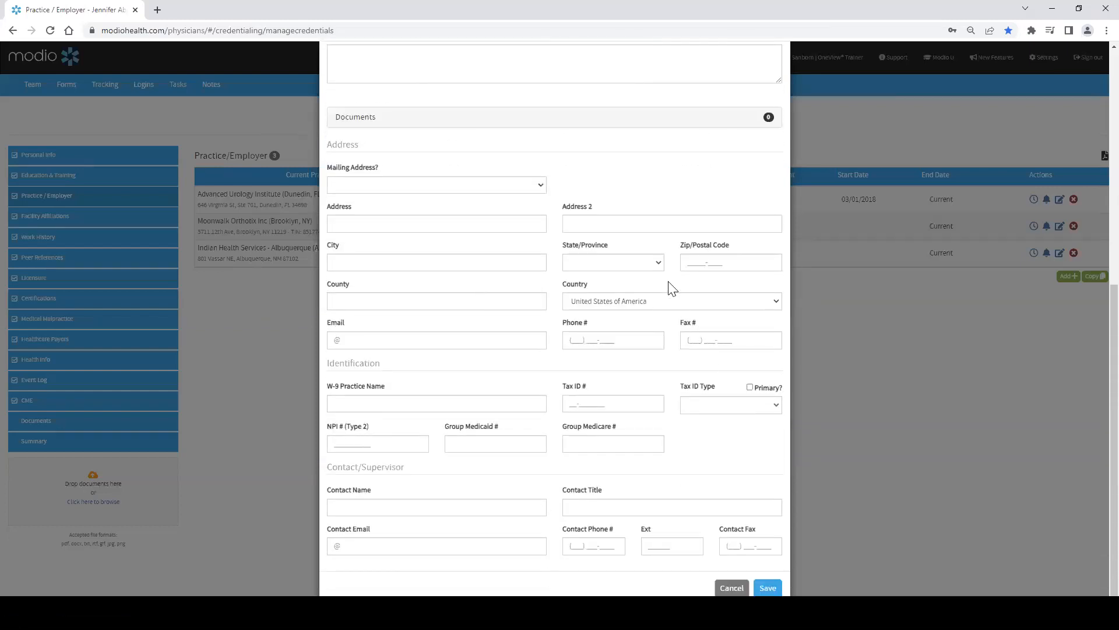
scroll(457, 257, up, 2)
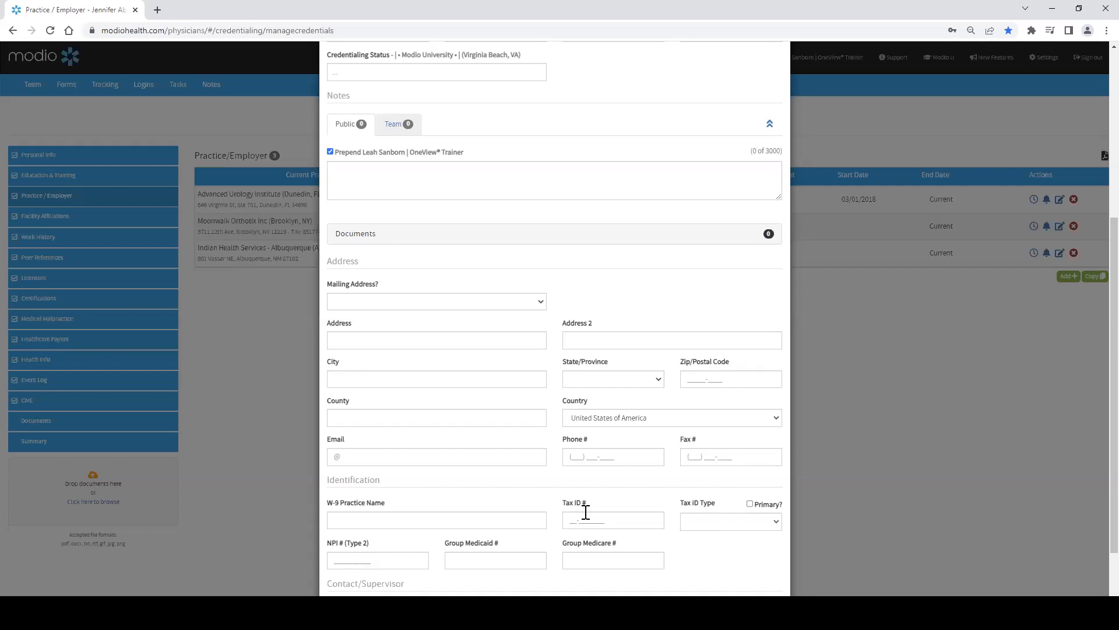
scroll(561, 480, down, 2)
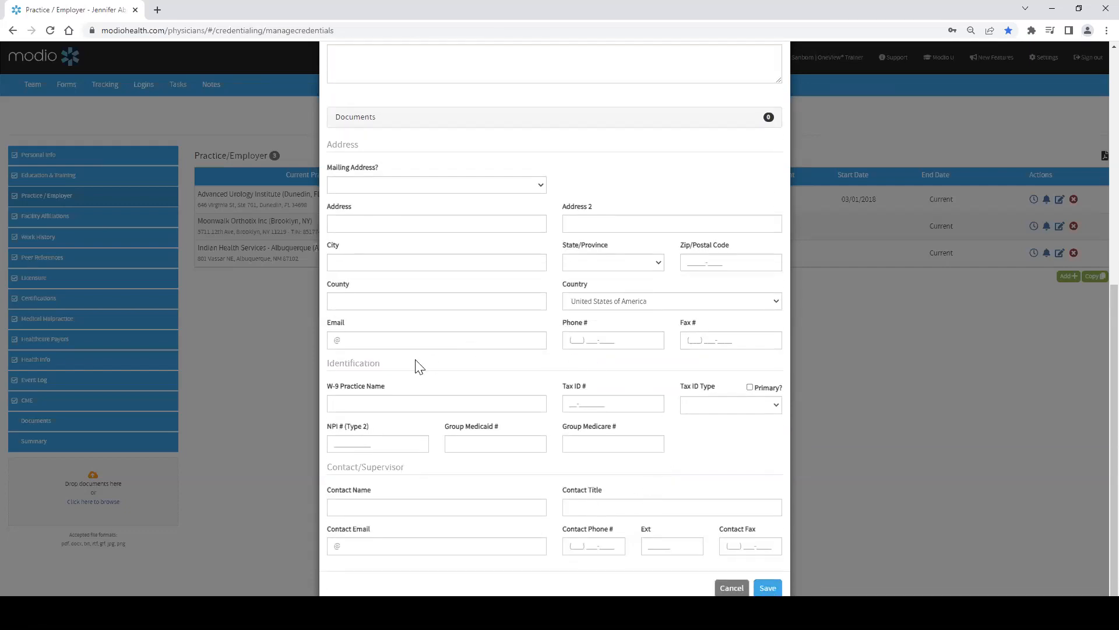
scroll(507, 467, up, 7)
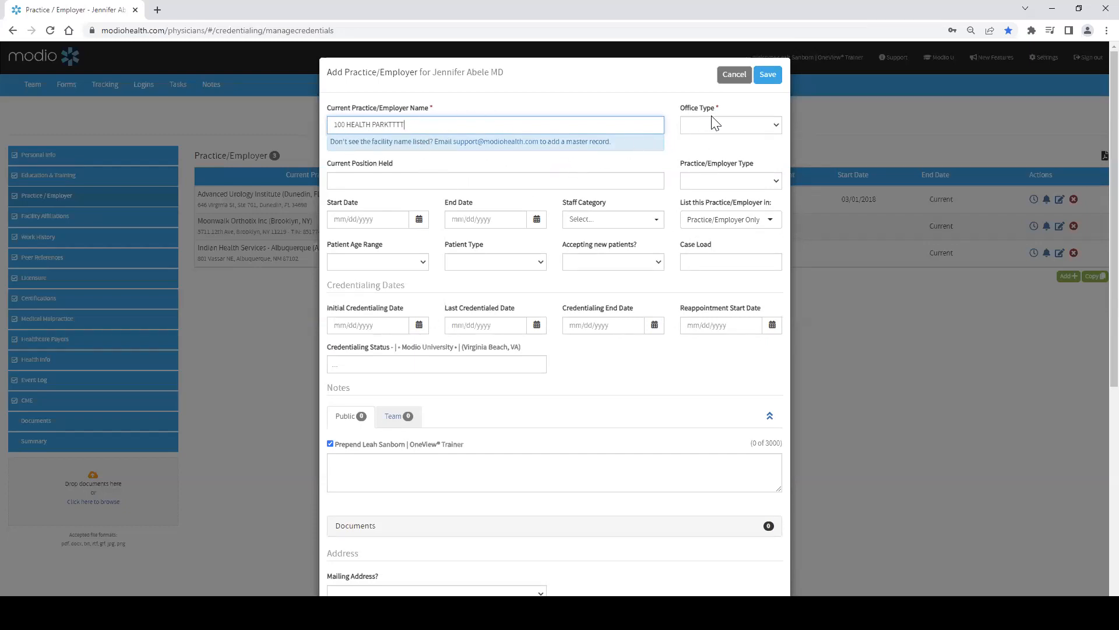
click(725, 125)
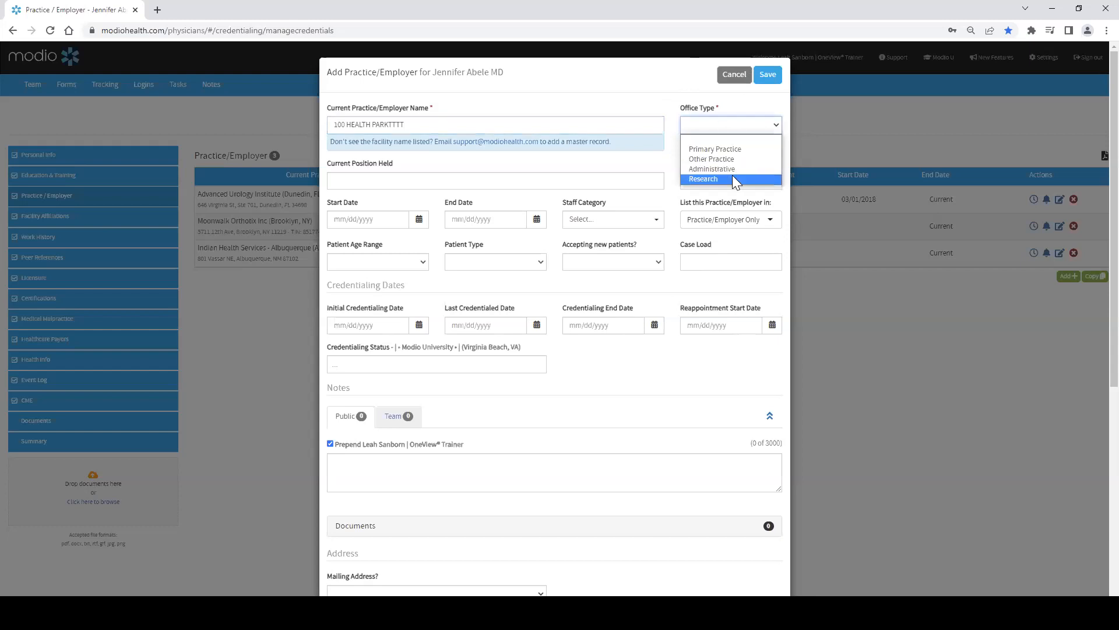
click(724, 146)
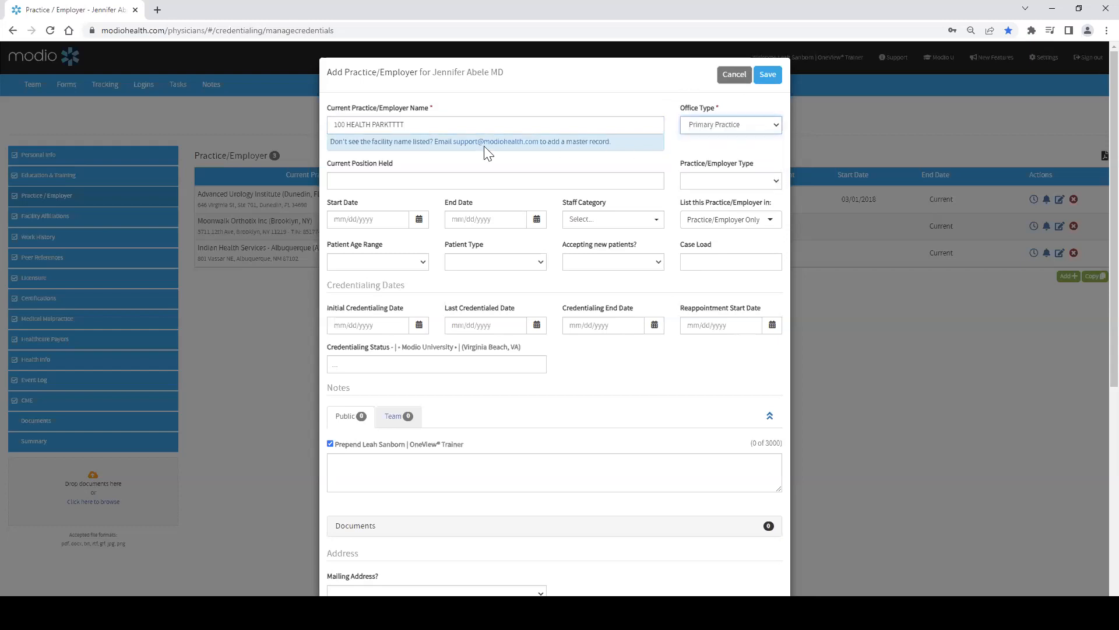
click(357, 218)
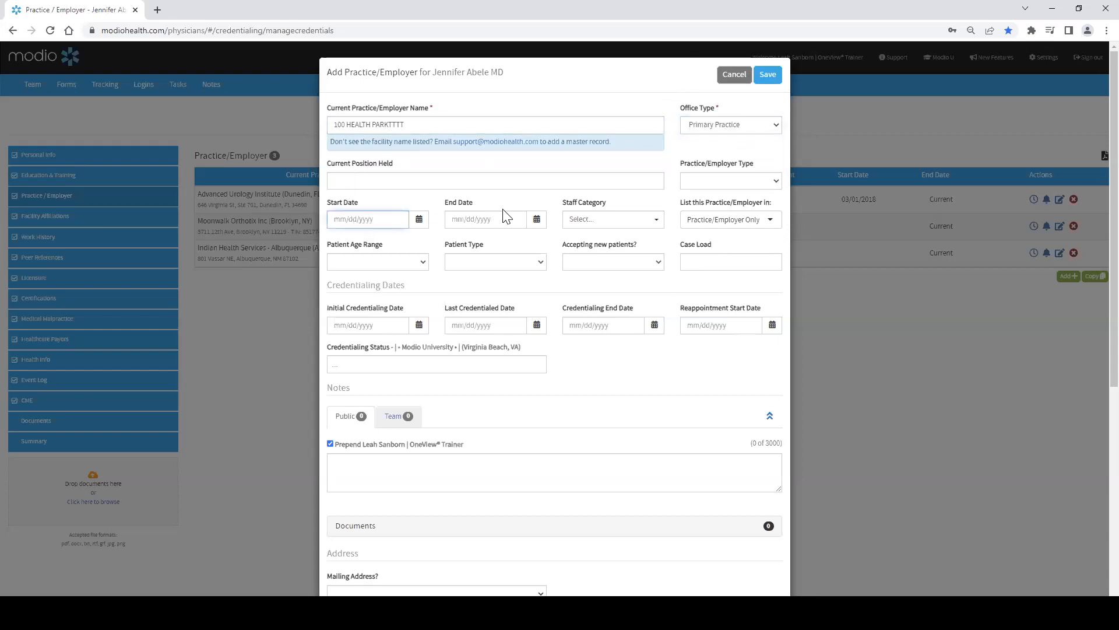
click(352, 261)
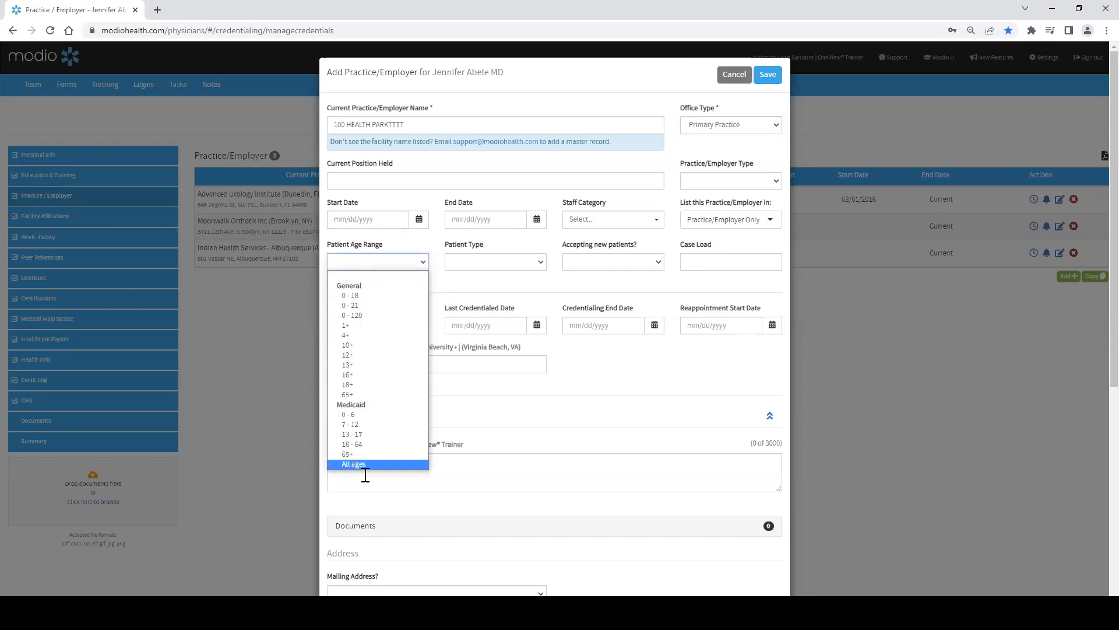
click(379, 261)
click(583, 262)
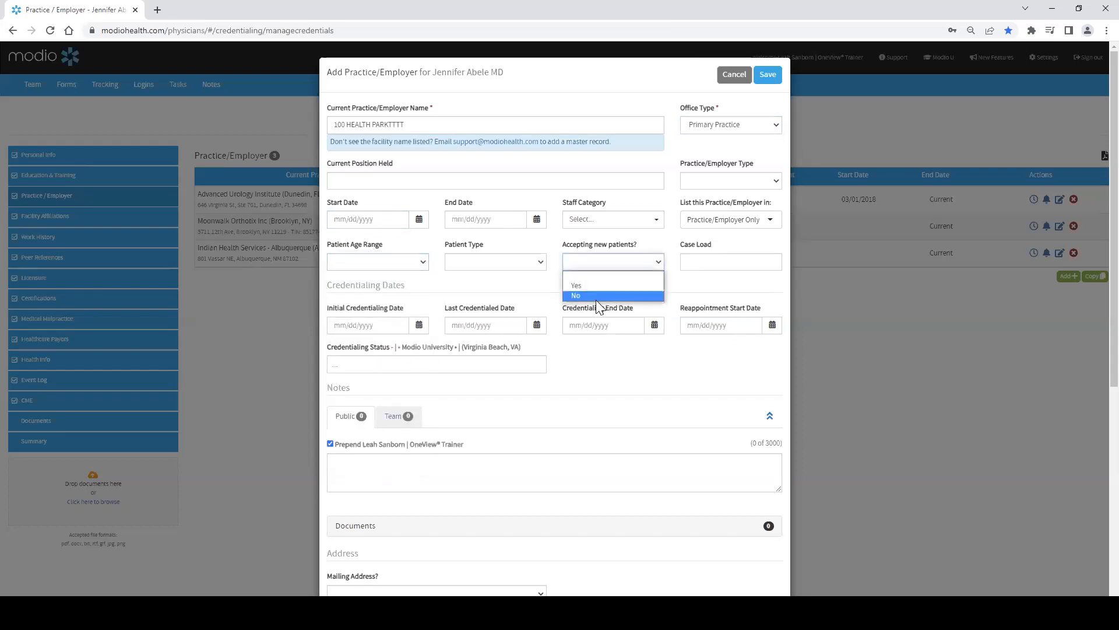
click(582, 257)
click(733, 85)
Step: Open Facility Affiliations, start a new affiliation with facility name 100 HEALTHTTTT, and cancel it
click(78, 218)
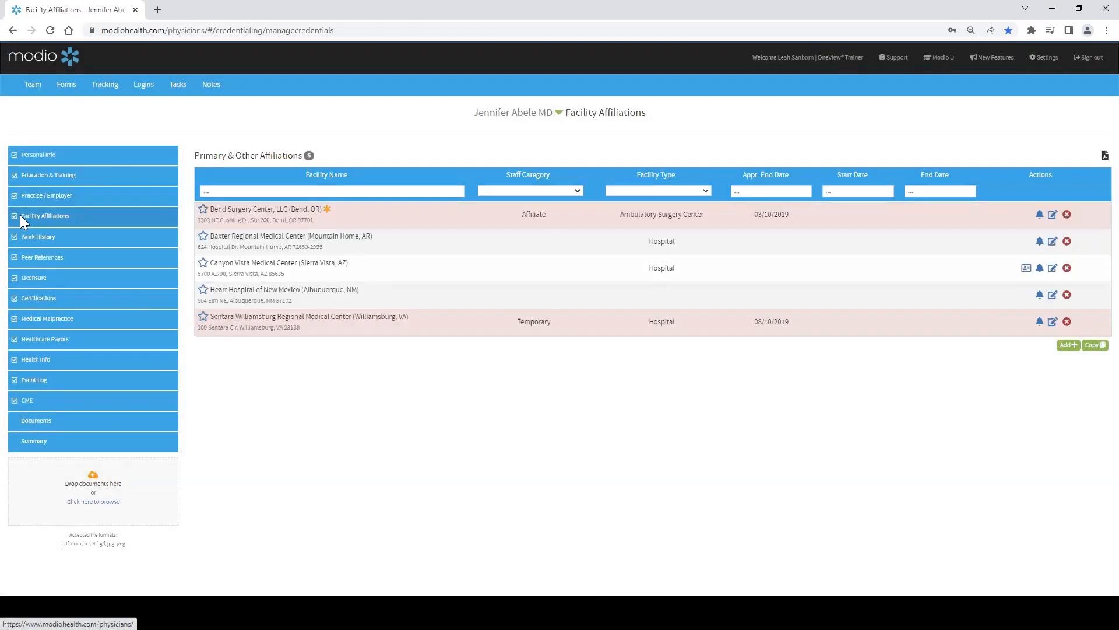
click(1068, 345)
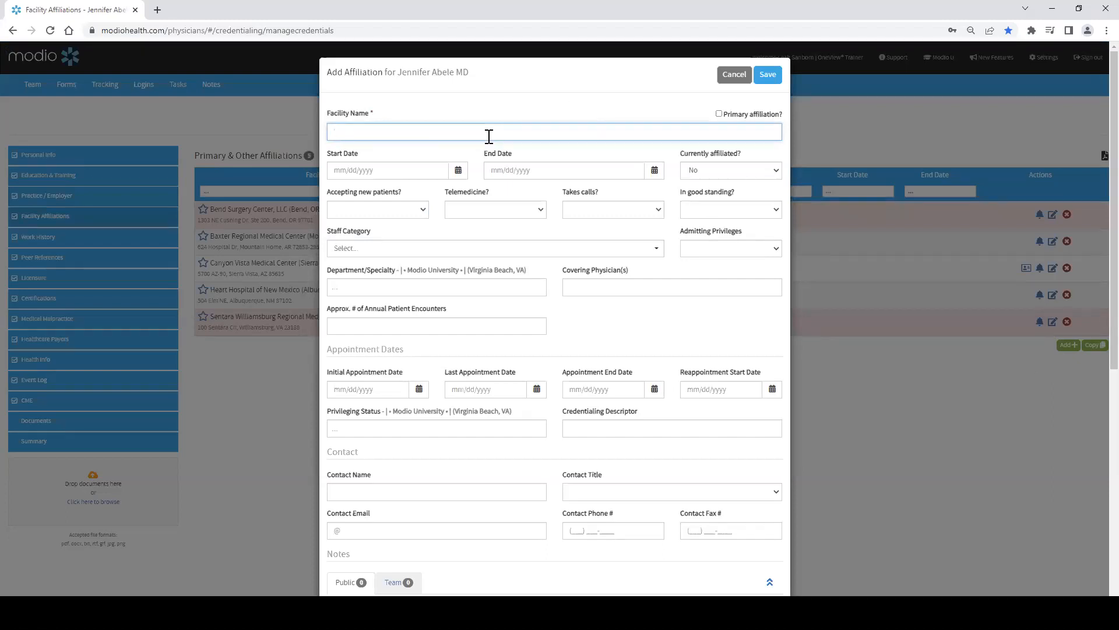
text(100)
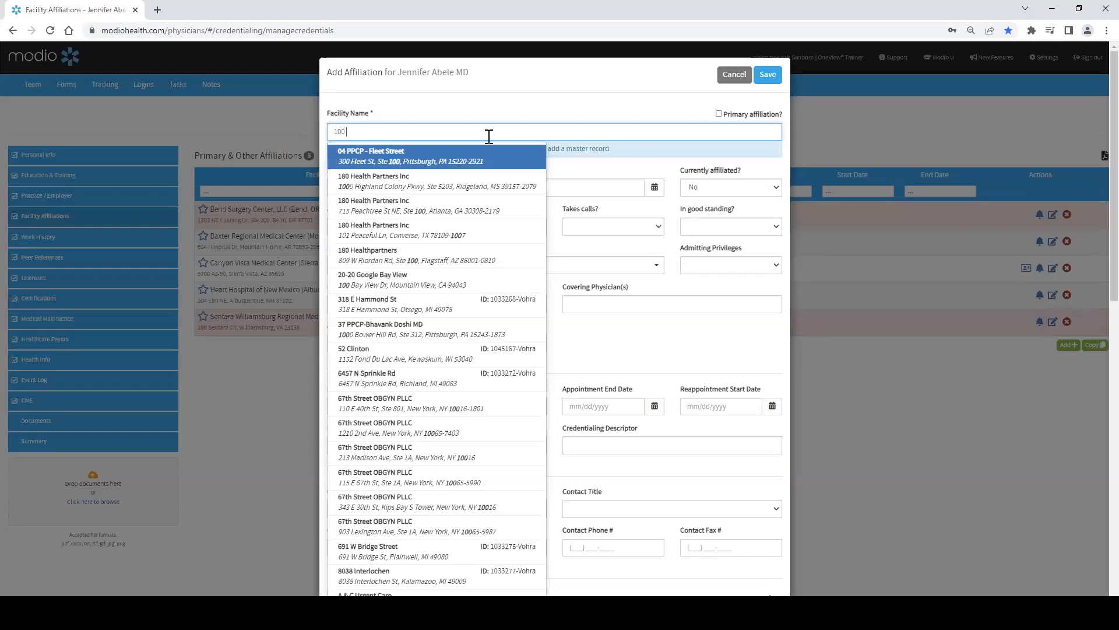
text( HEALTH)
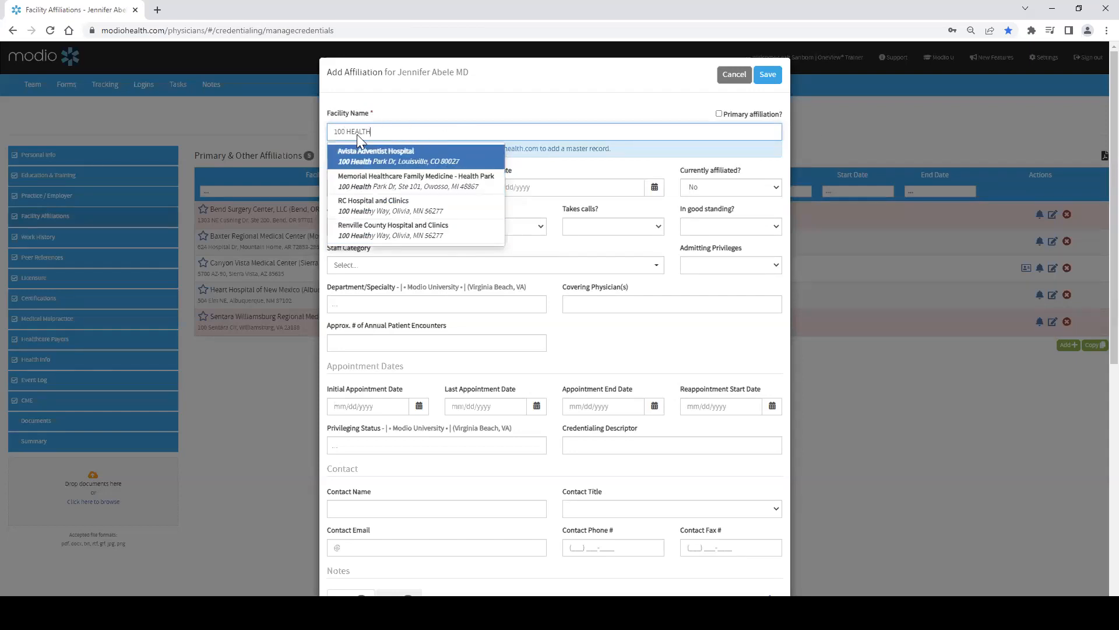
text(TTTT)
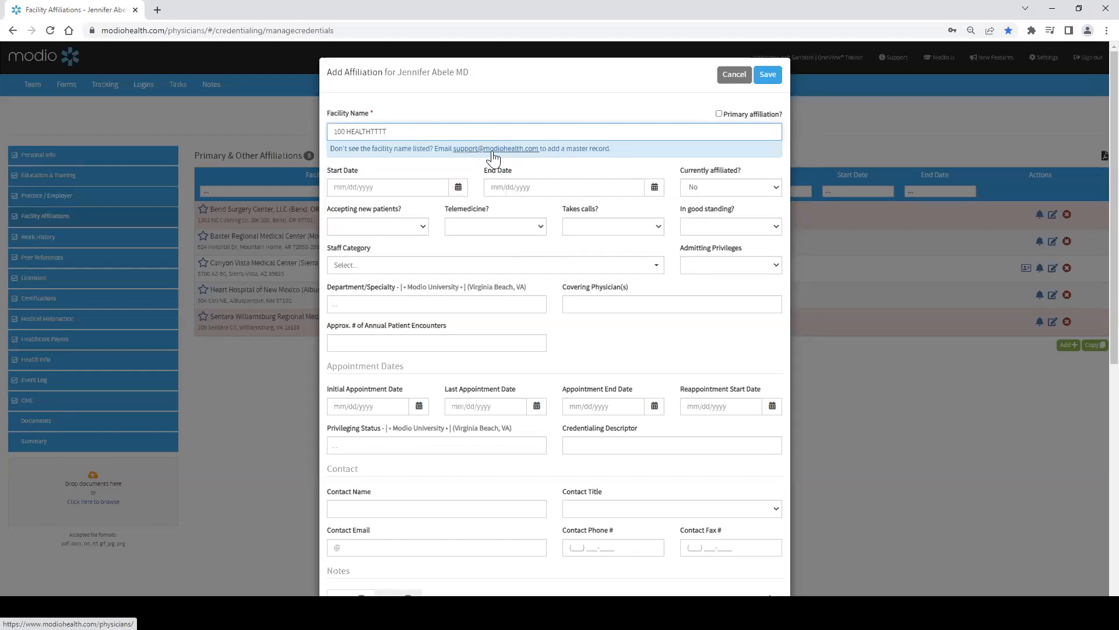
click(732, 78)
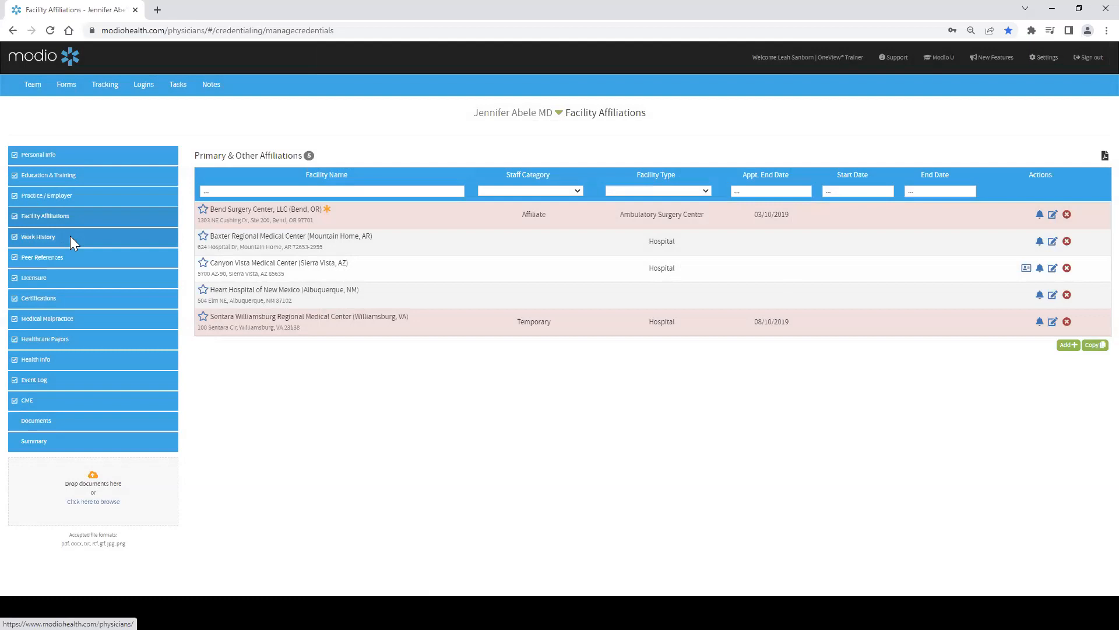
Step: Open the Work History section, start a new work history entry, and enter 100 HEAL as the practice/employer name
click(71, 243)
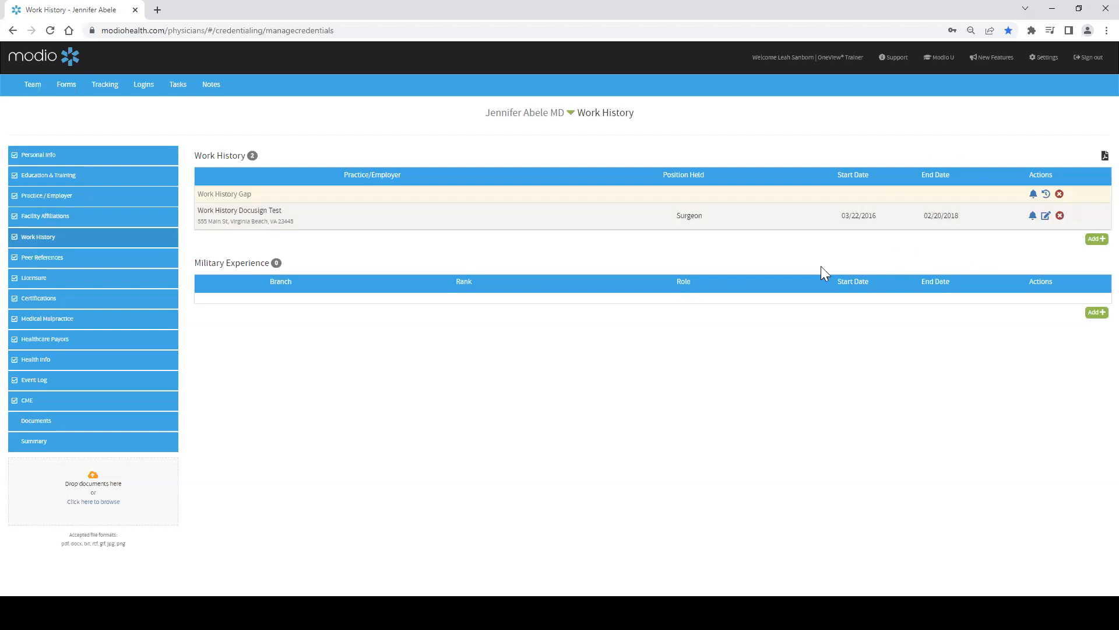
click(37, 201)
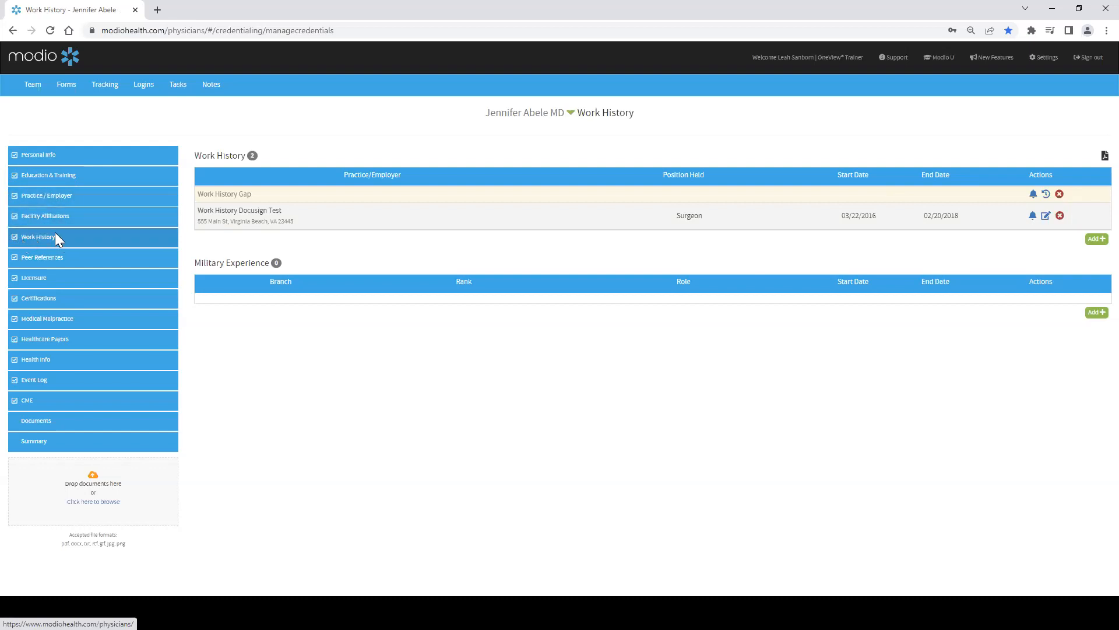
click(1097, 239)
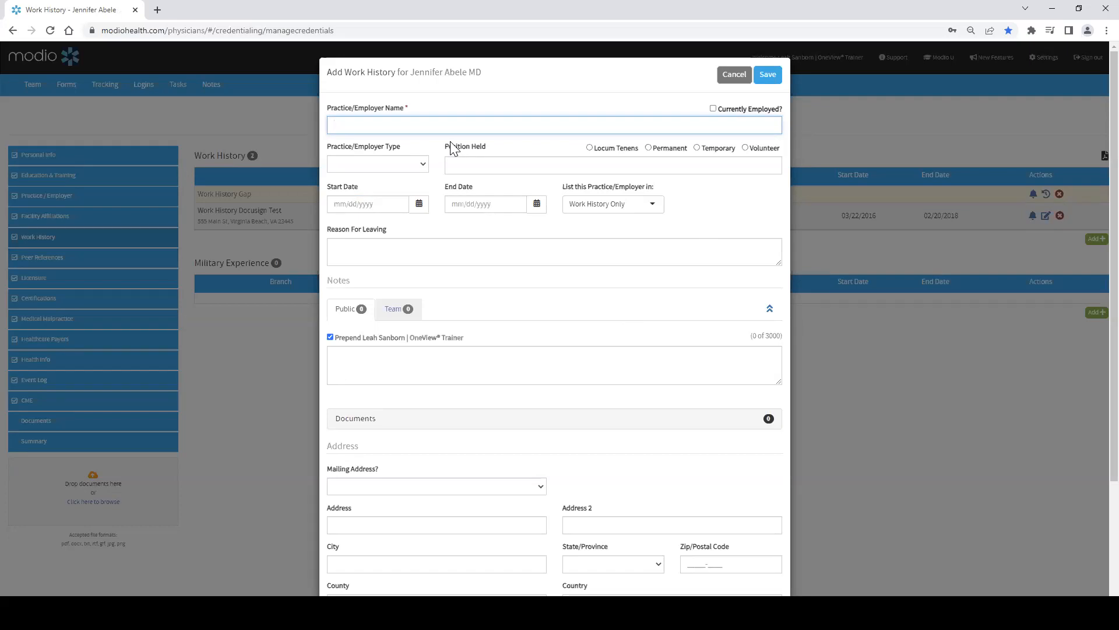
text(100 HEAL)
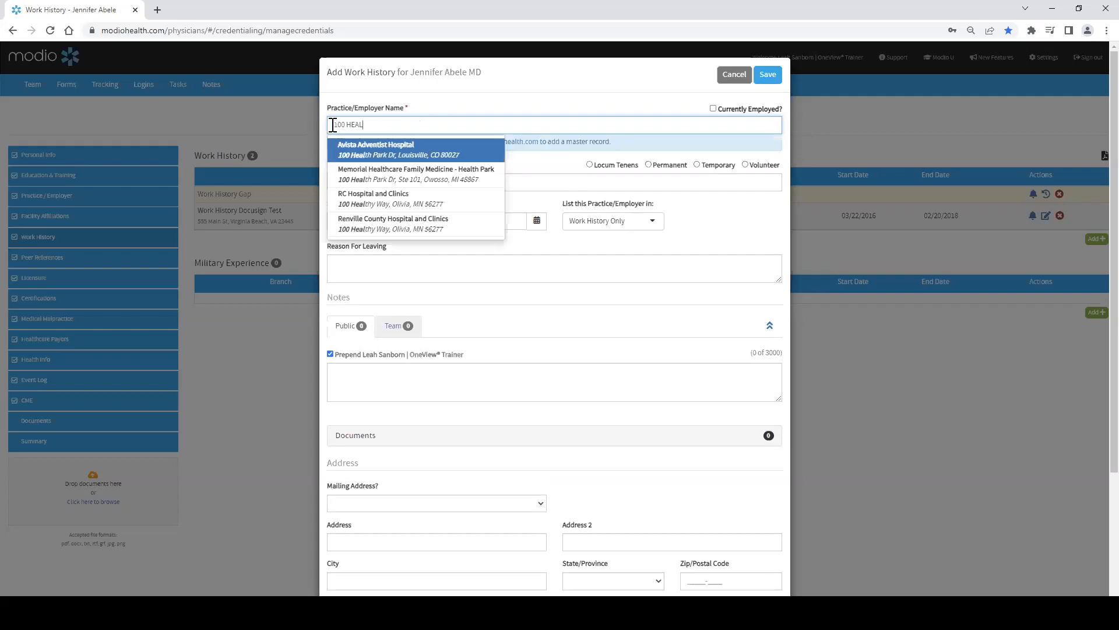
click(442, 115)
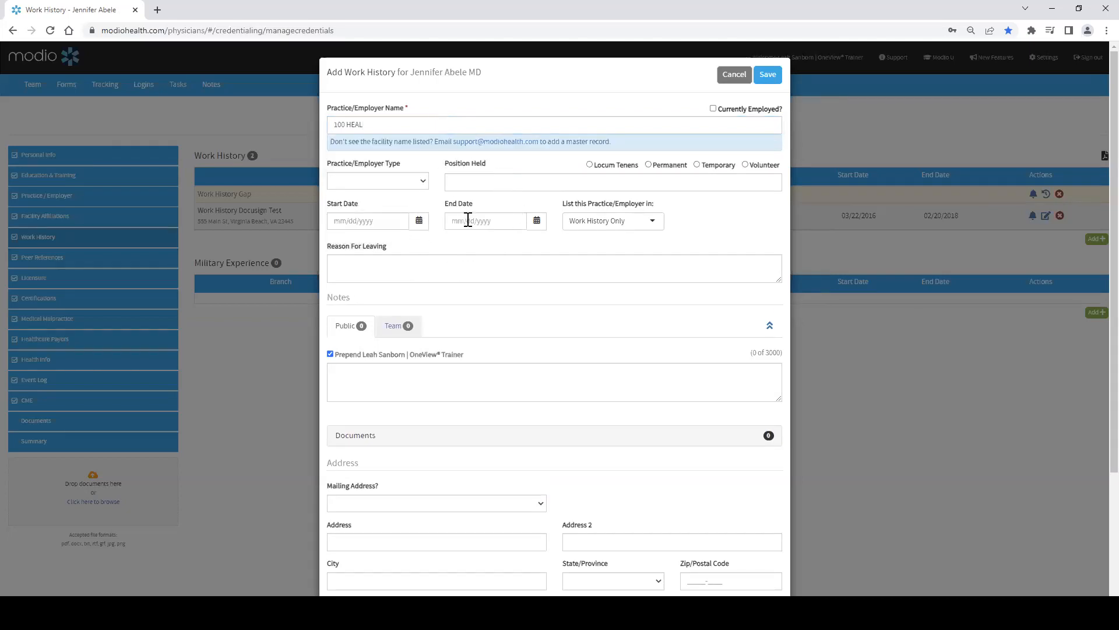
Step: Switch between the Public and Team notes tabs and cancel the new work history entry
click(354, 268)
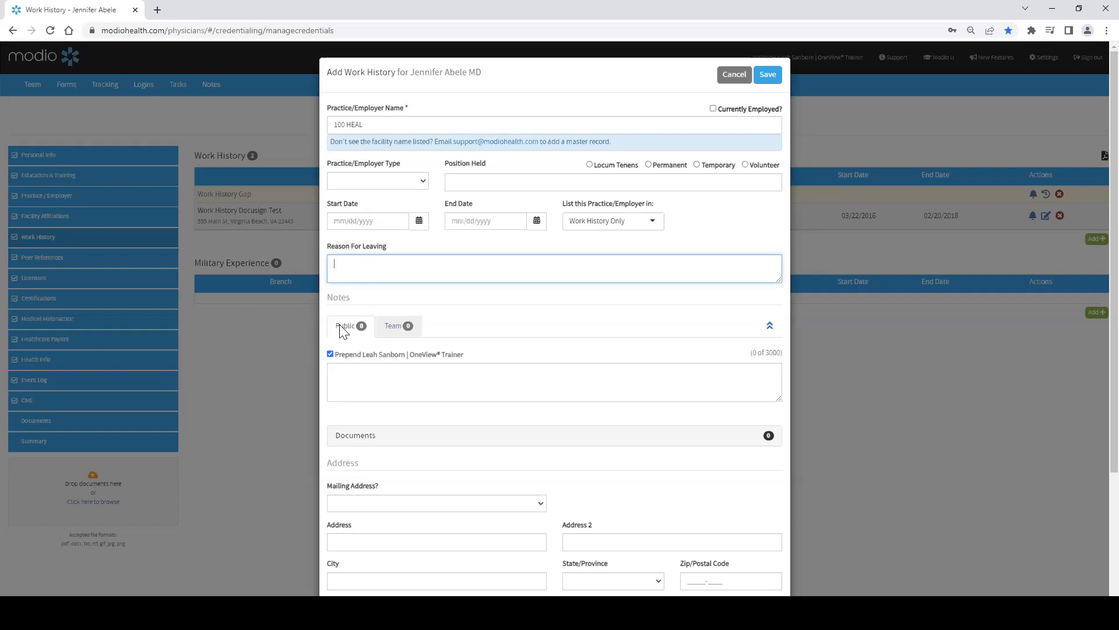
click(396, 327)
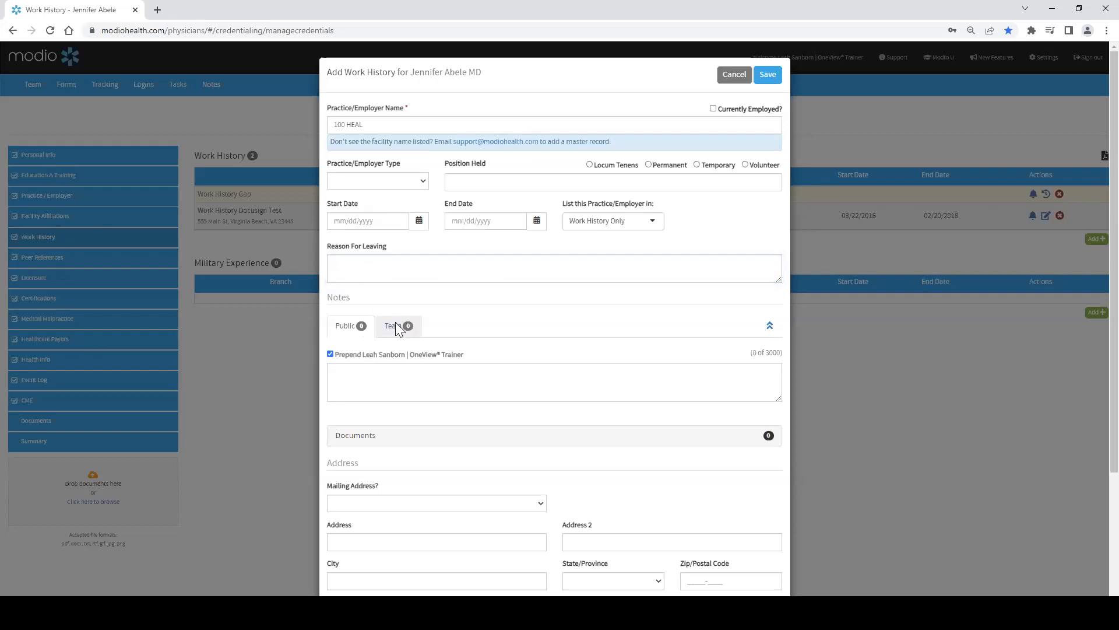
click(357, 327)
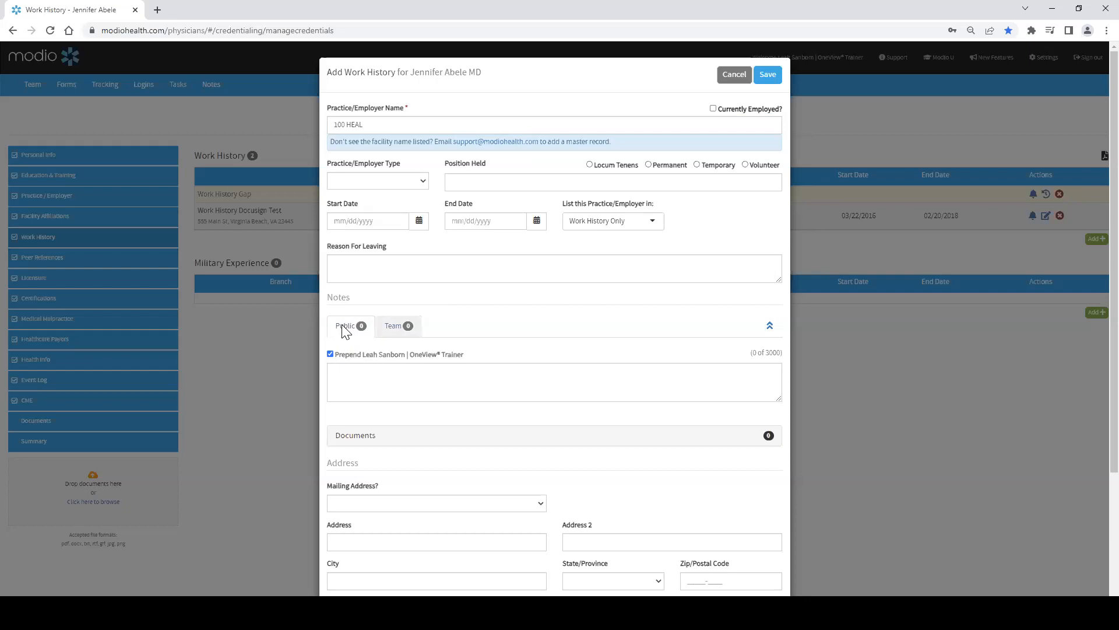
click(395, 330)
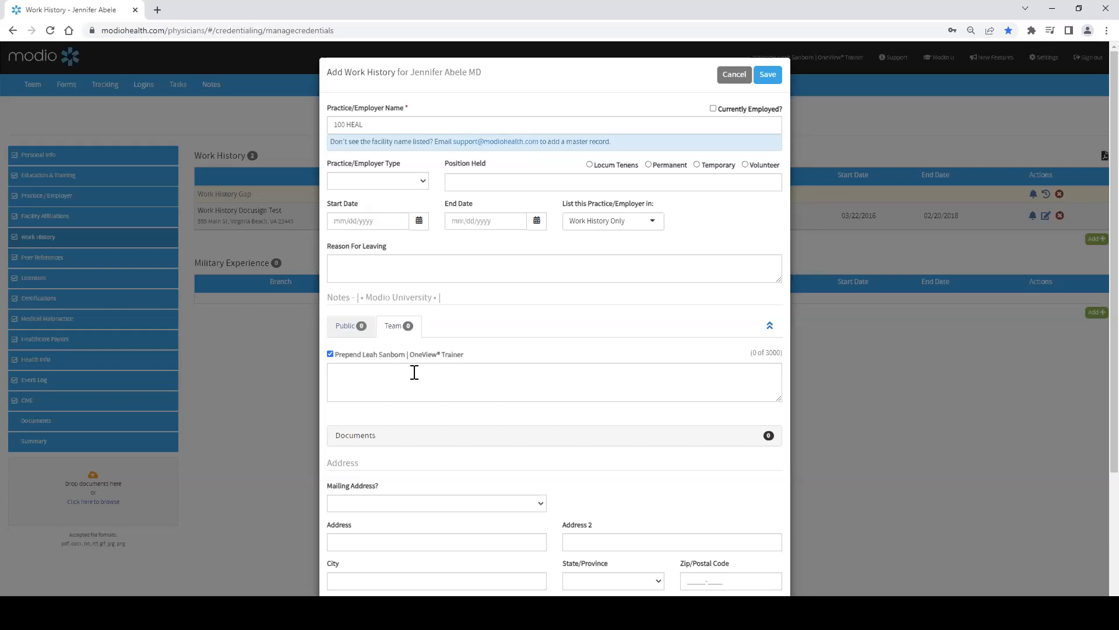
click(353, 327)
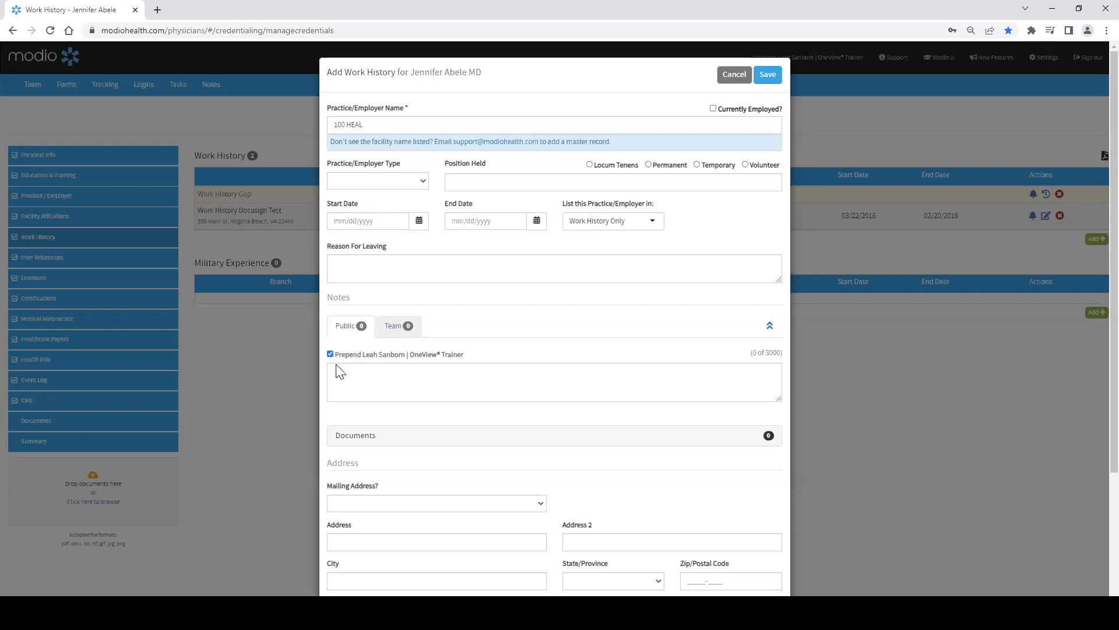
click(734, 75)
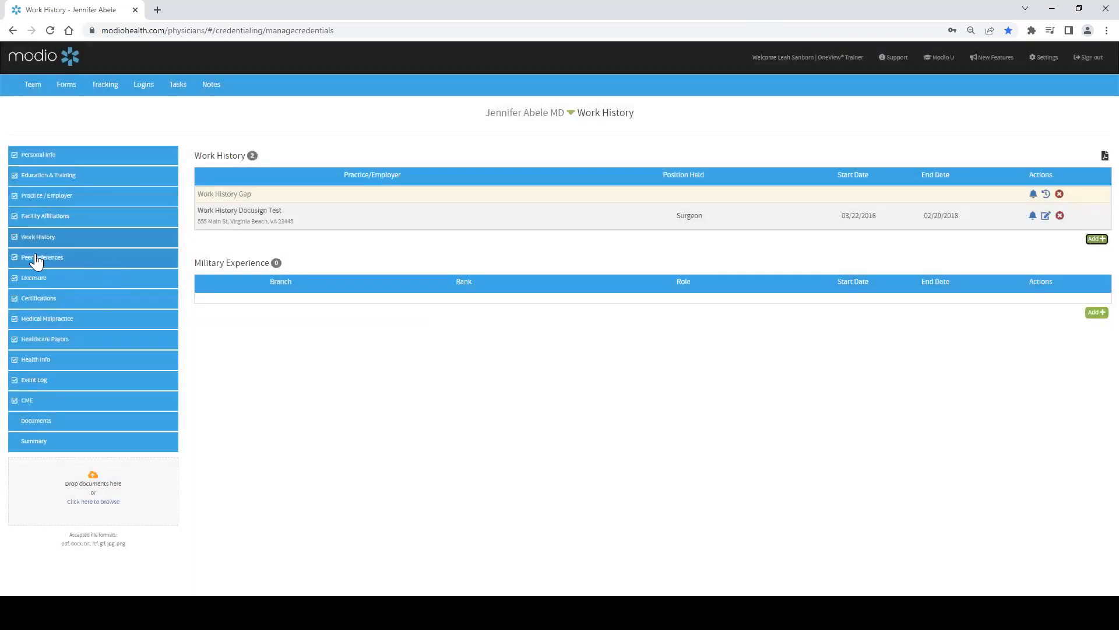
Step: Open Peer References, start a new reference, and pick LASNAME, FIRSTNAME as the reference name
click(46, 264)
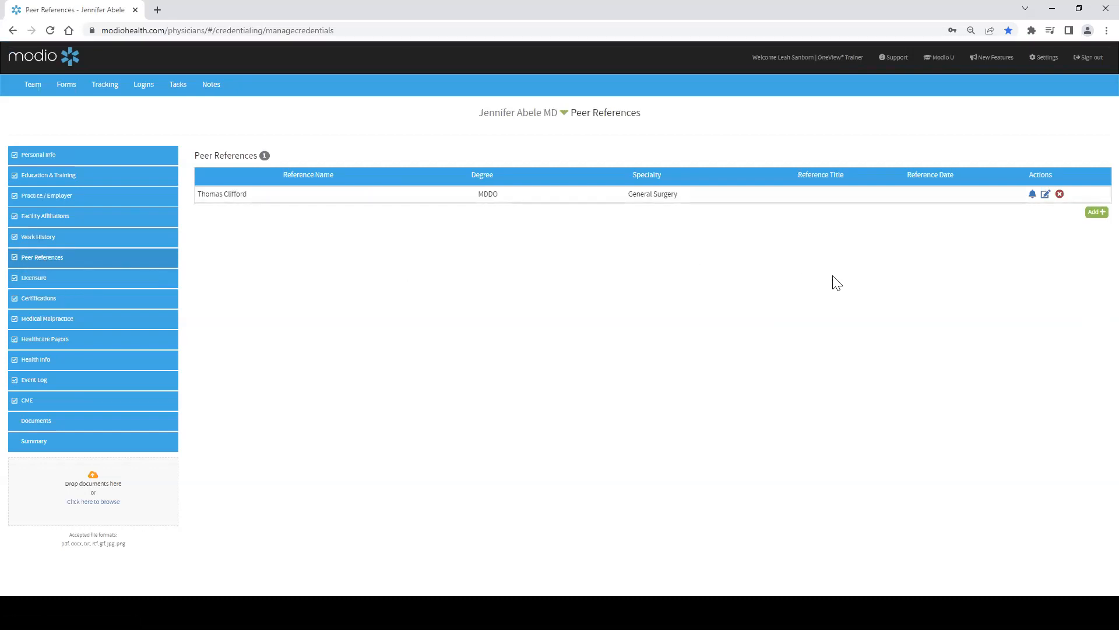
click(1096, 213)
click(439, 126)
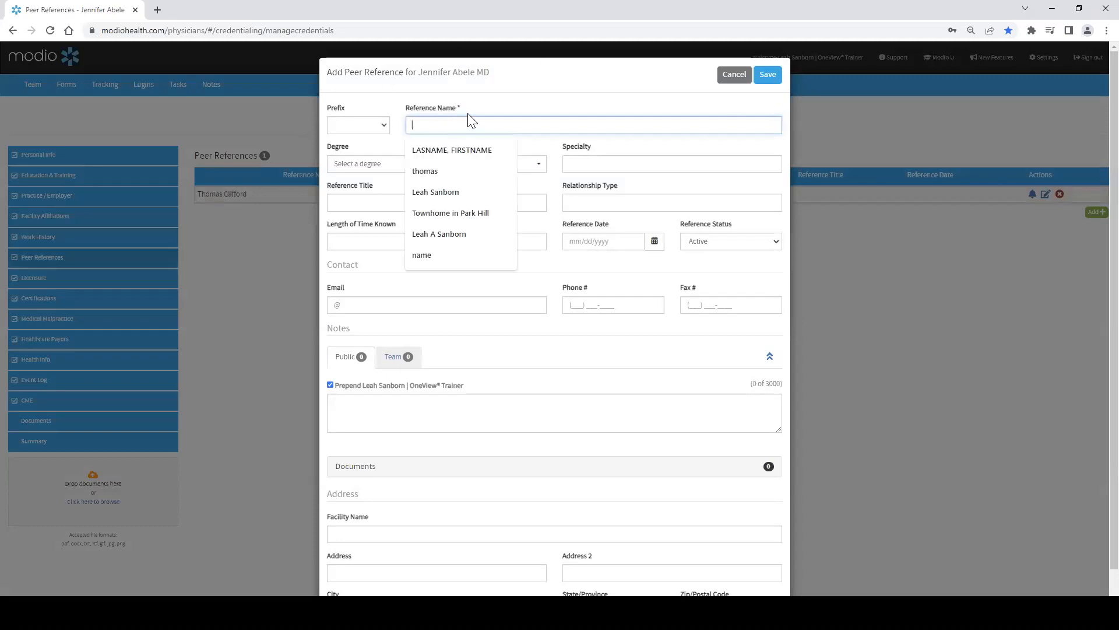
key(Down)
key(Return)
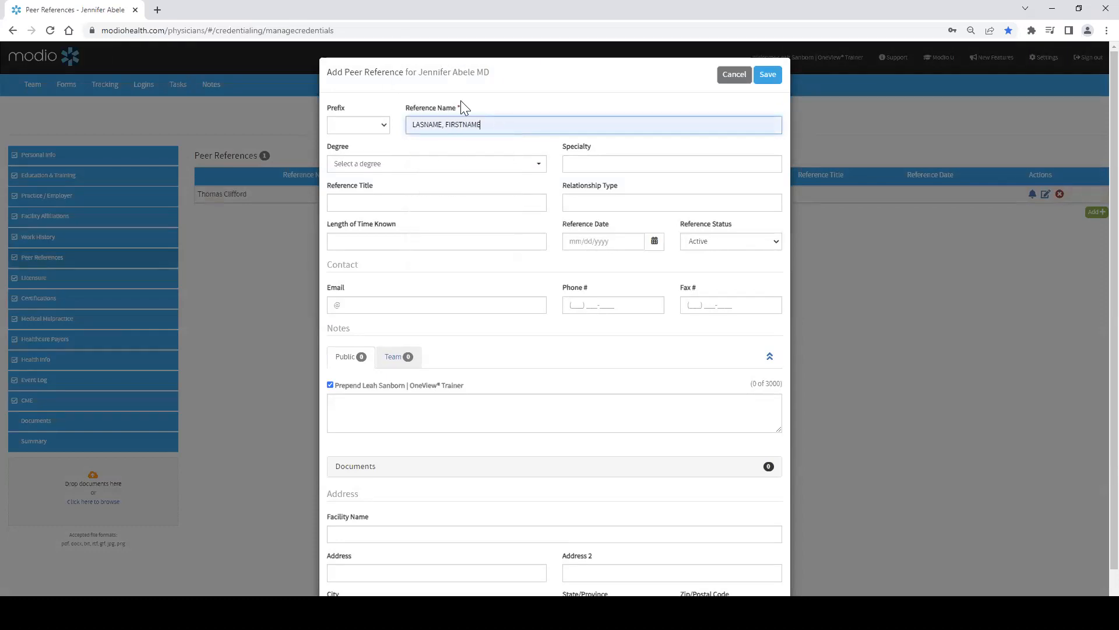
Step: Browse the degree options and the notes tabs, and cancel the new peer reference
click(407, 166)
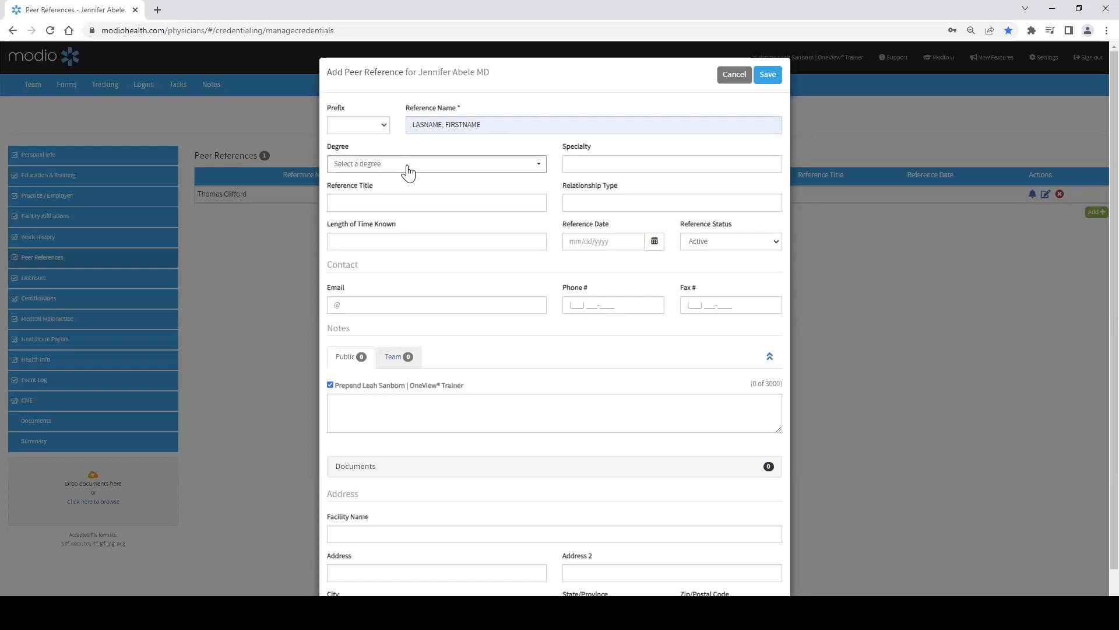
click(607, 165)
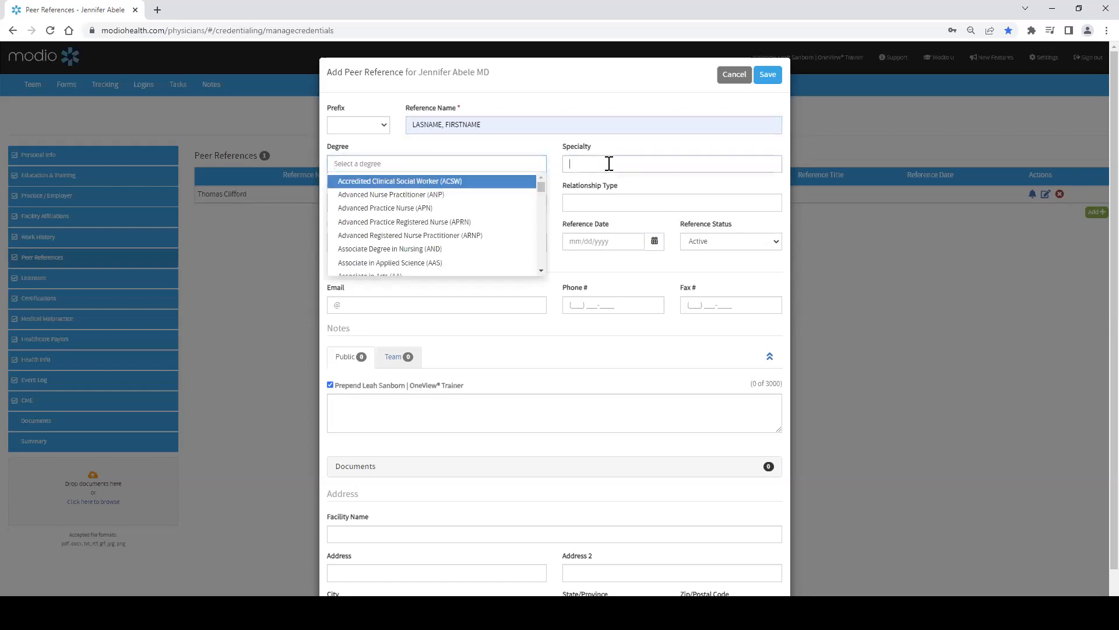
click(462, 202)
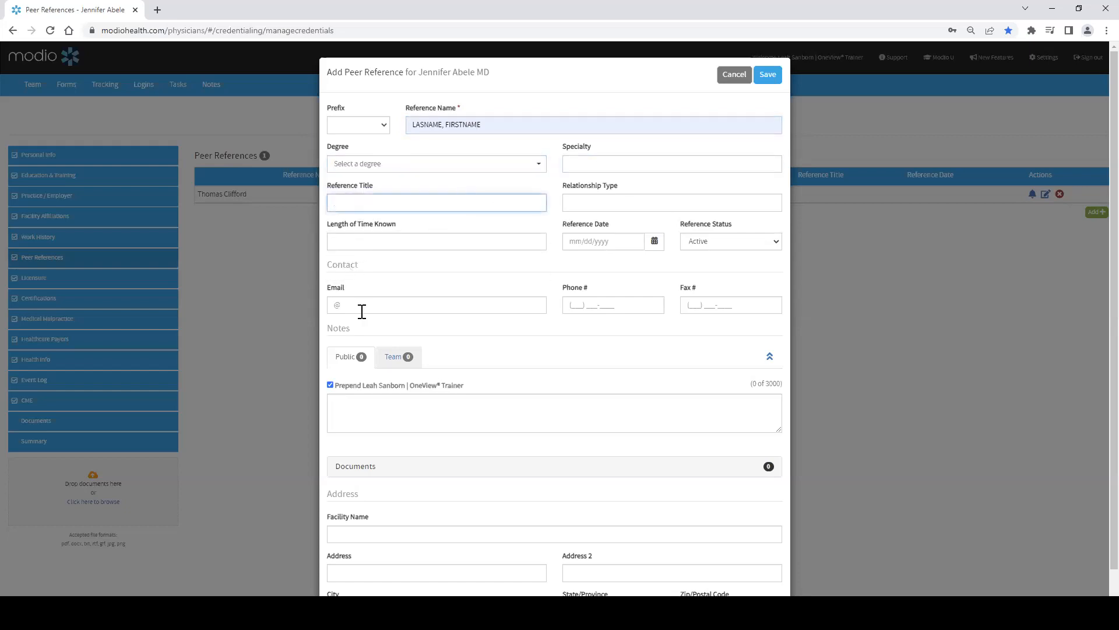
click(392, 366)
click(346, 364)
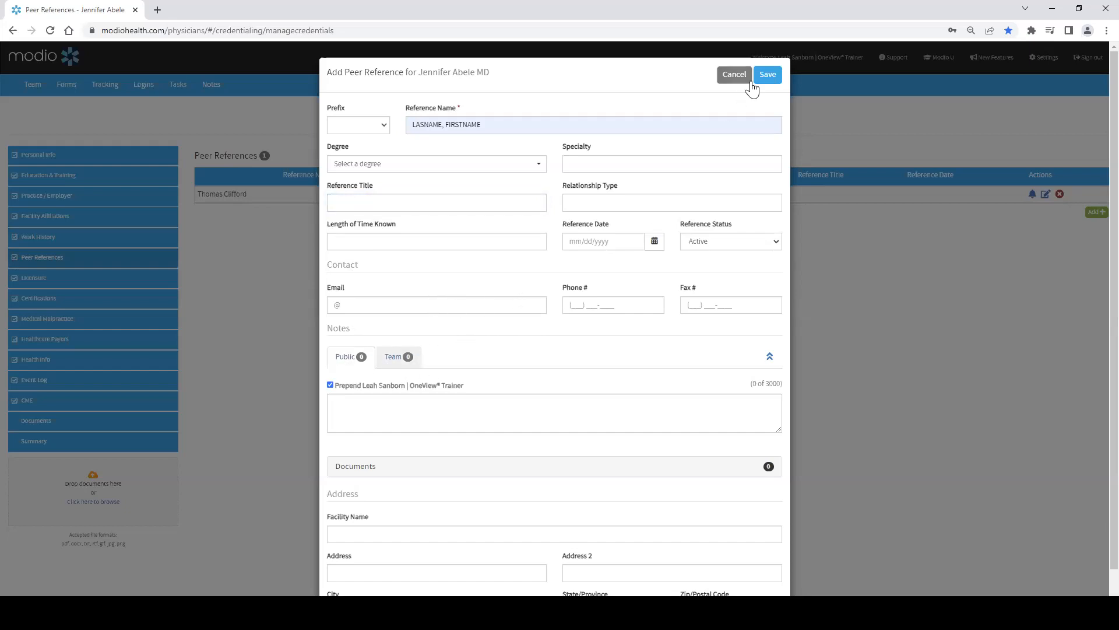
click(733, 77)
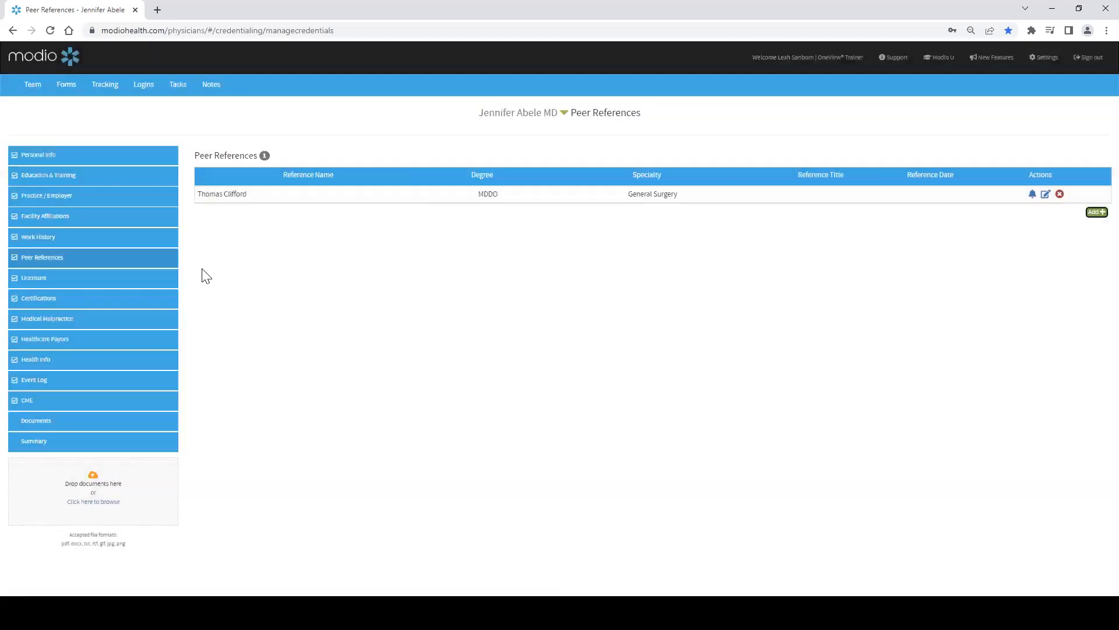
Step: Open Licensure, add a new state license, and set its License State to CO - Colorado
click(116, 282)
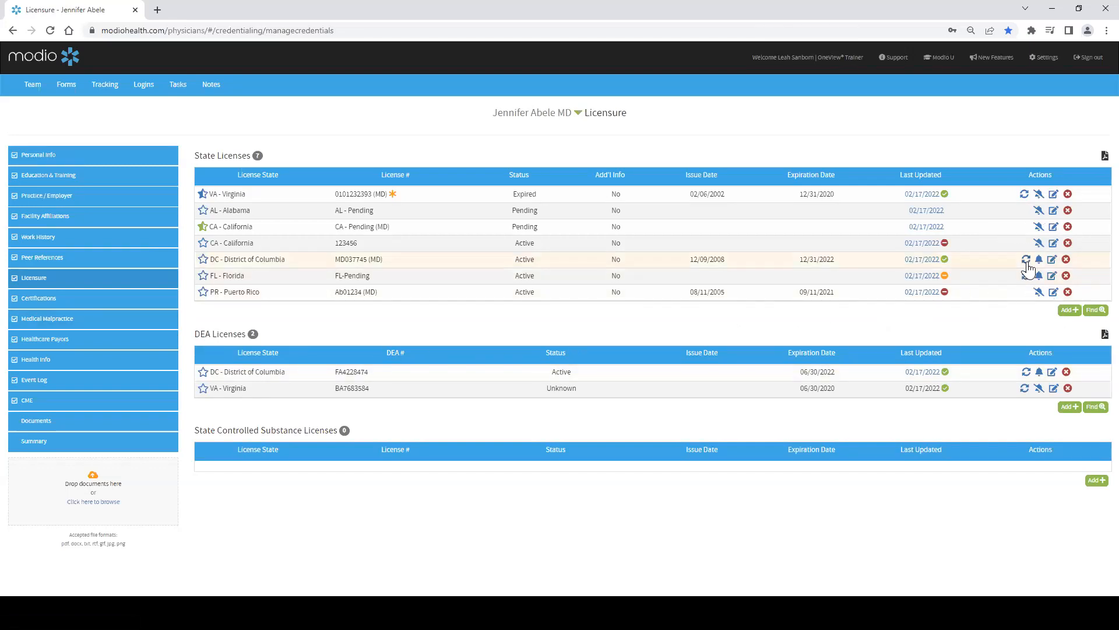
click(1064, 311)
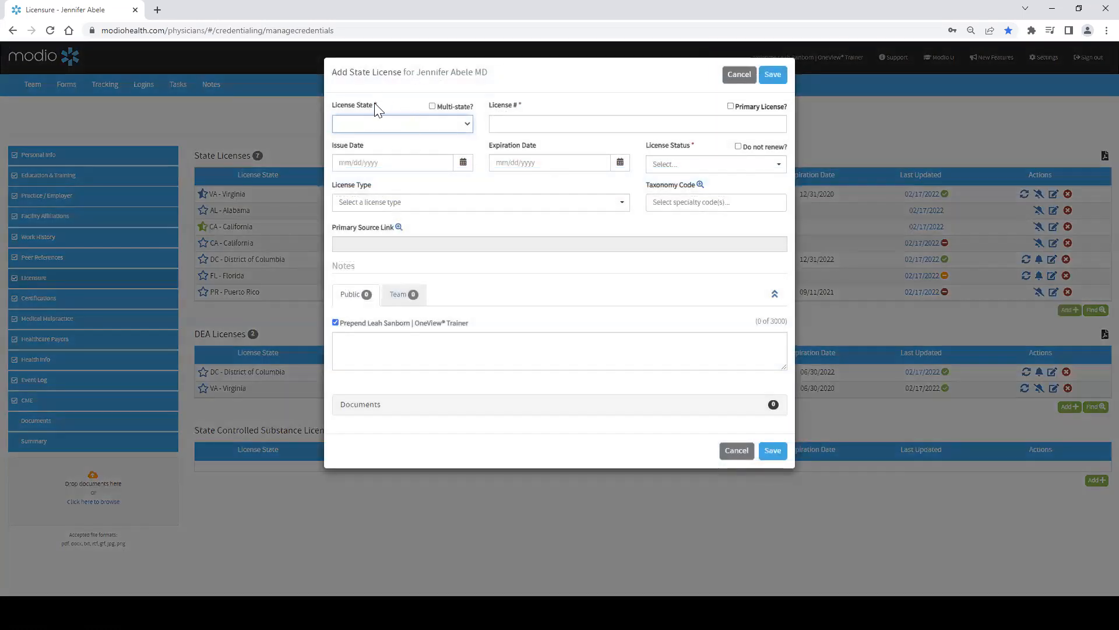
click(410, 130)
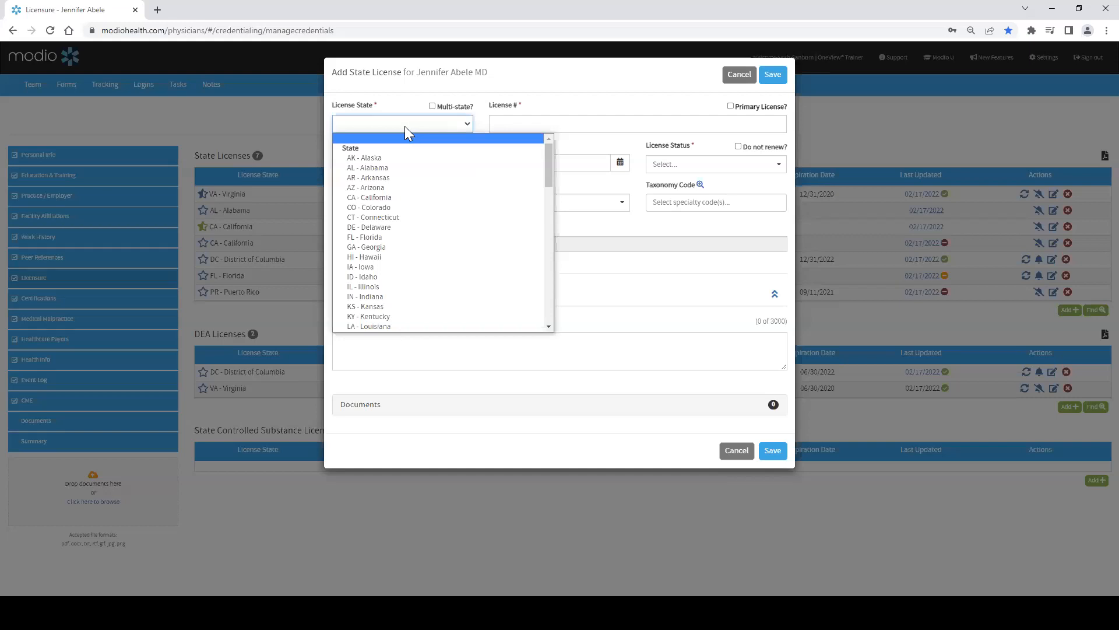
click(392, 208)
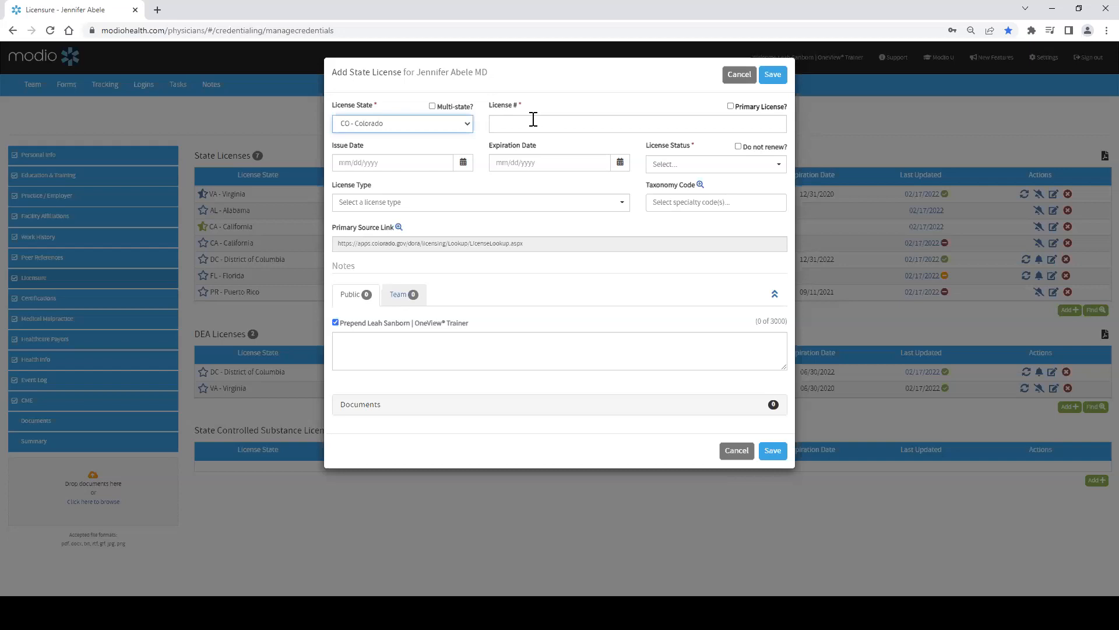
Step: Enter the state license number in the License # field
click(534, 119)
text(RE)
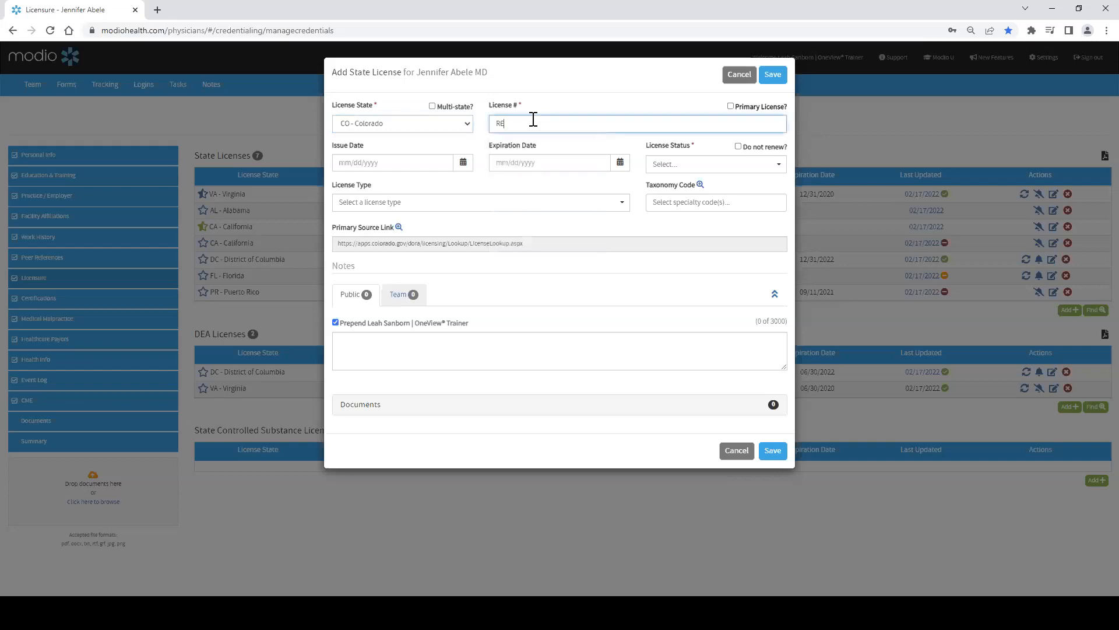
text(-123456)
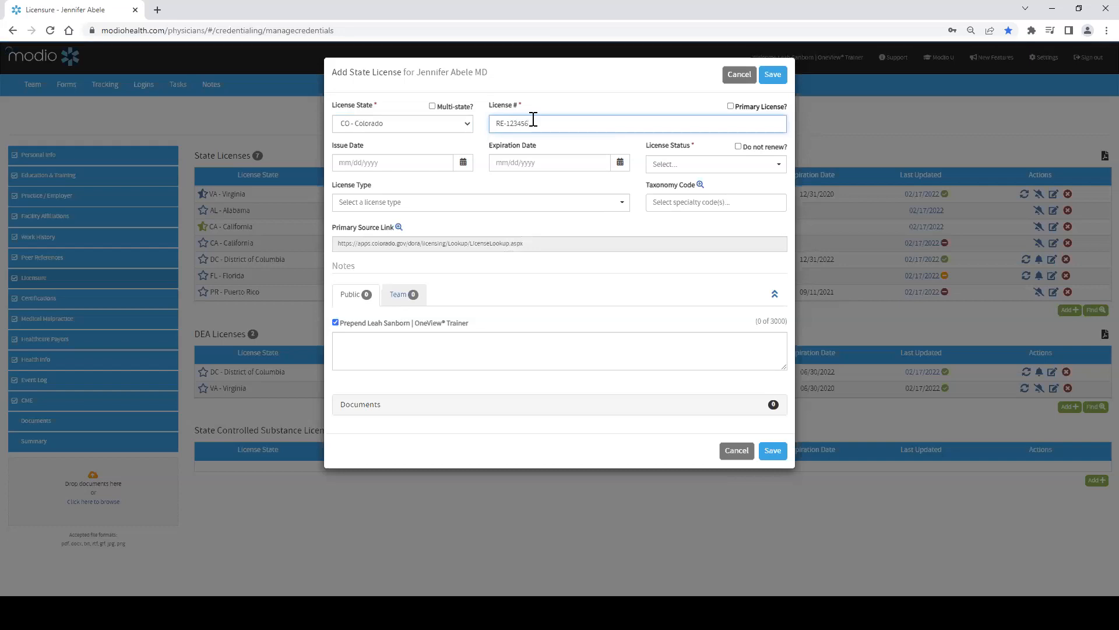
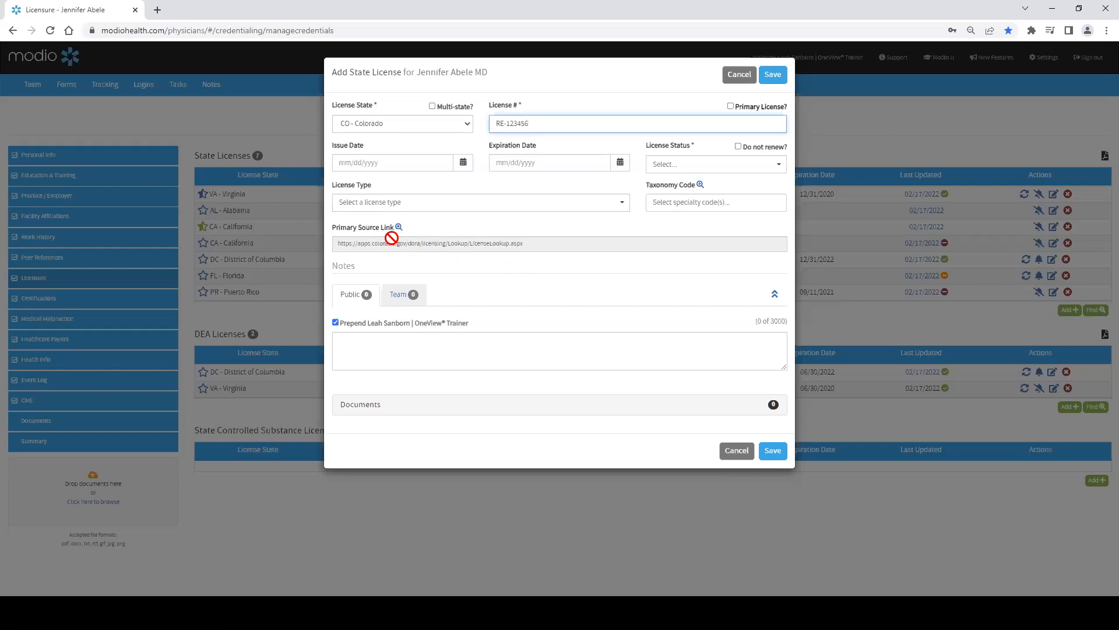
Step: Browse the License Status options and cancel the new state license
click(778, 168)
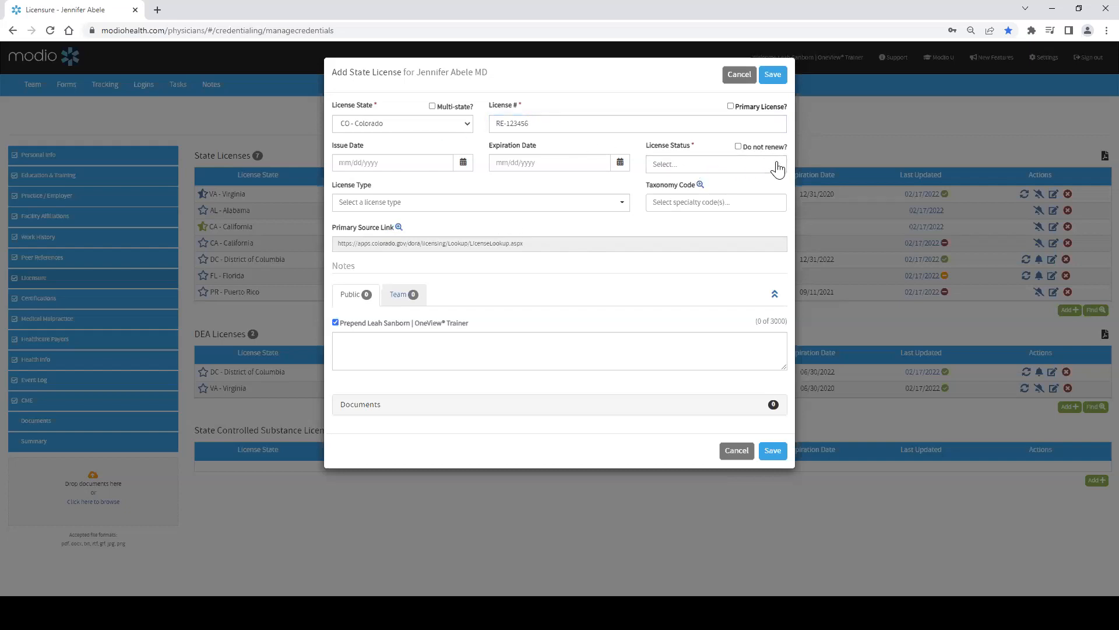
click(778, 167)
scroll(724, 208, down, 2)
scroll(725, 208, down, 5)
scroll(722, 218, down, 2)
scroll(717, 239, up, 8)
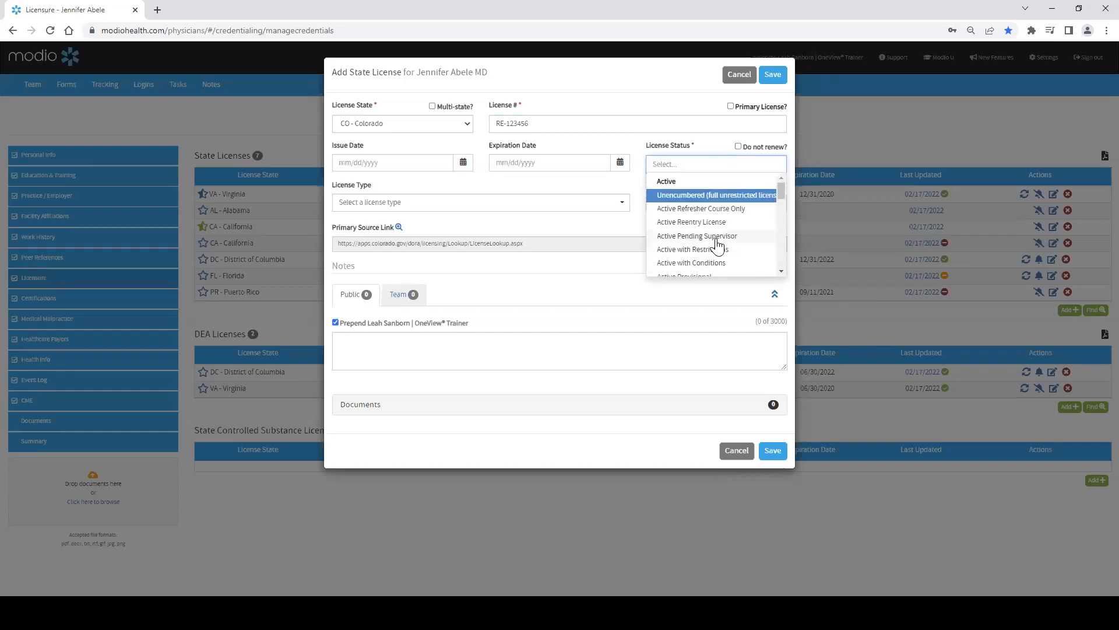
click(734, 76)
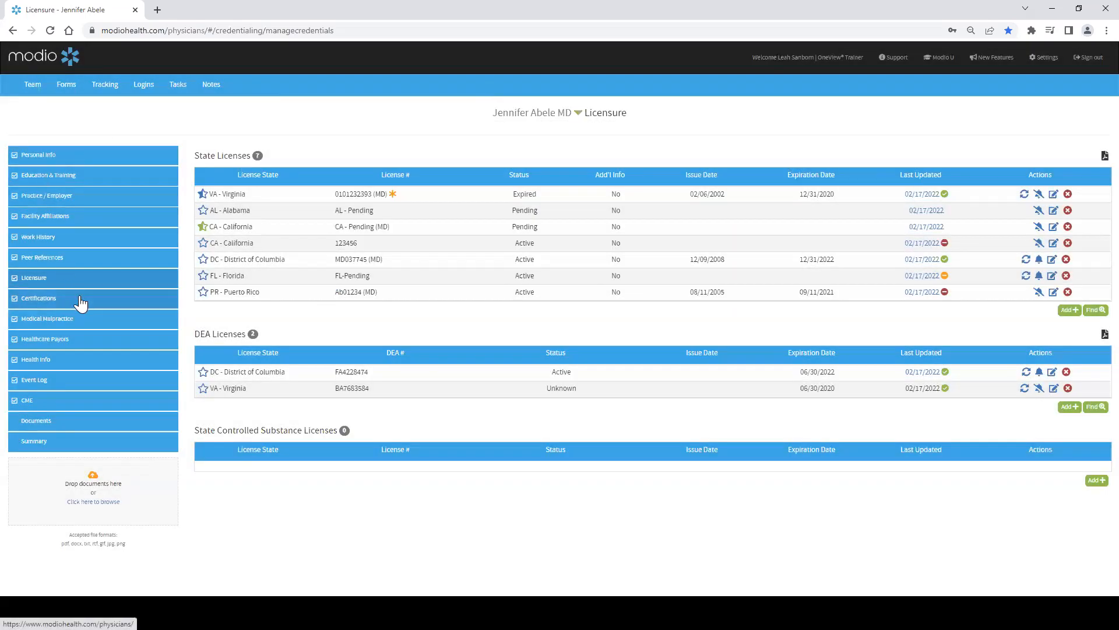
Step: Open Certifications, start a new board certification, and search board names for MEDICAL
click(80, 300)
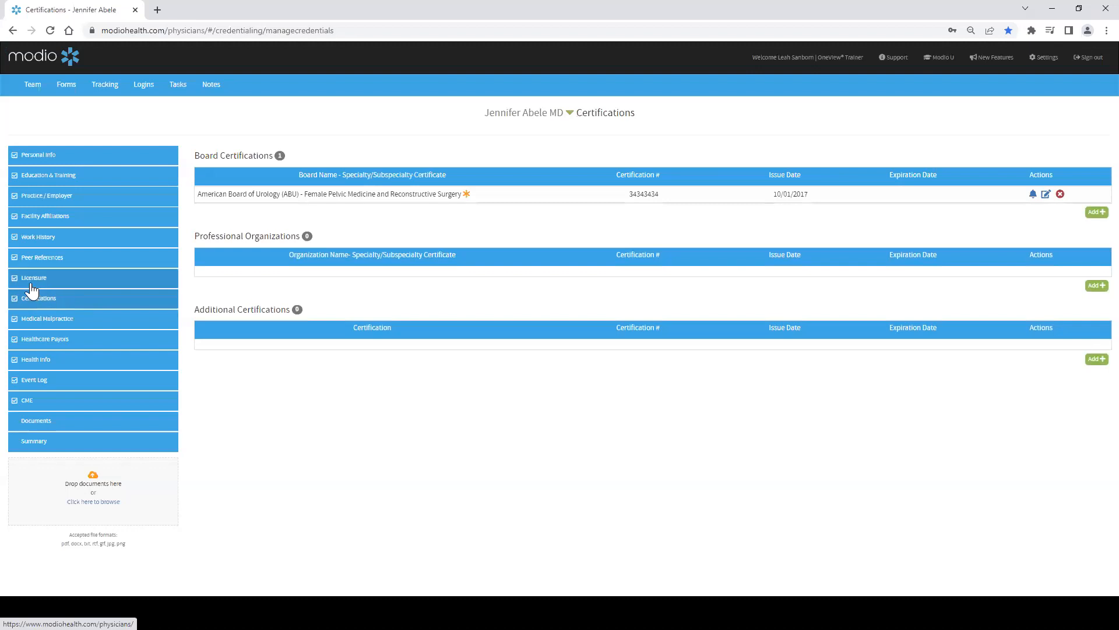
click(1097, 212)
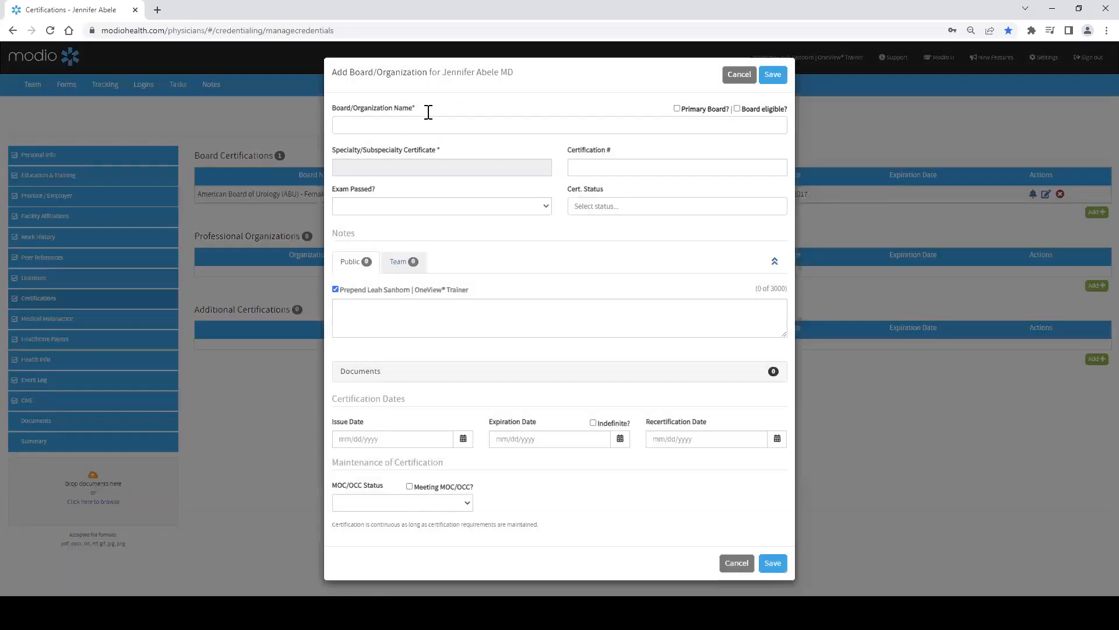
click(384, 124)
scroll(497, 164, down, 2)
scroll(497, 165, up, 2)
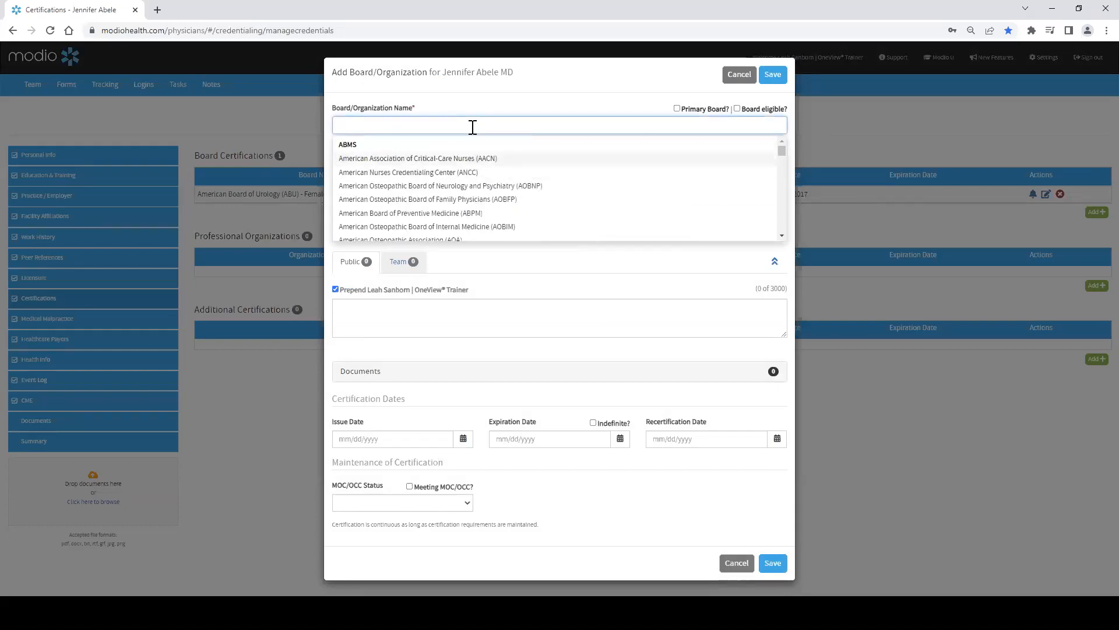
text(MEDICAL)
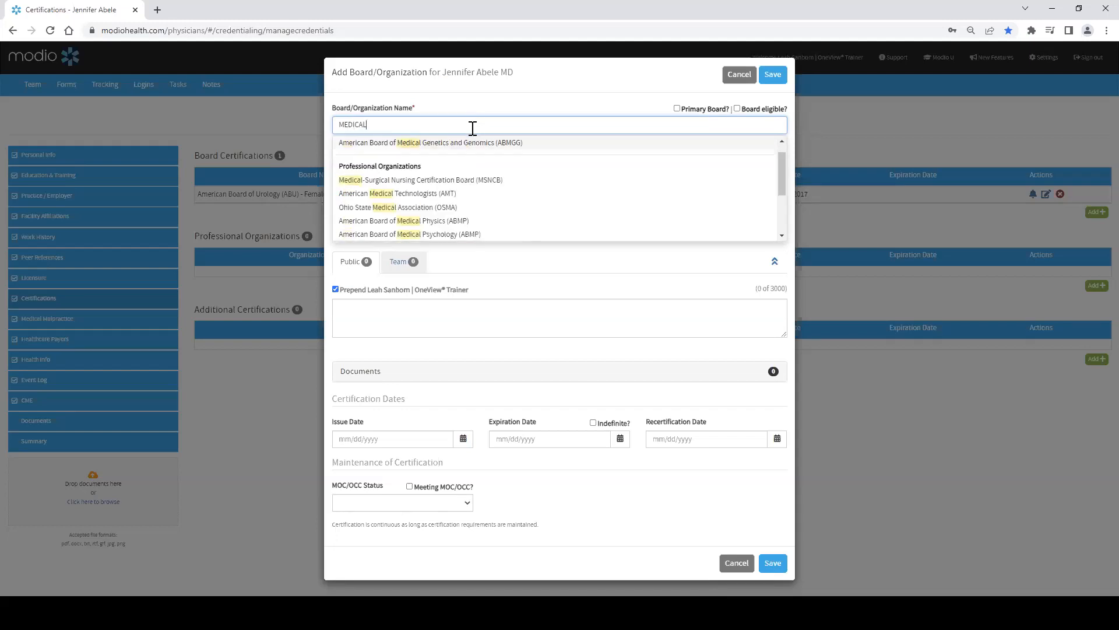
scroll(467, 220, down, 3)
scroll(466, 192, up, 5)
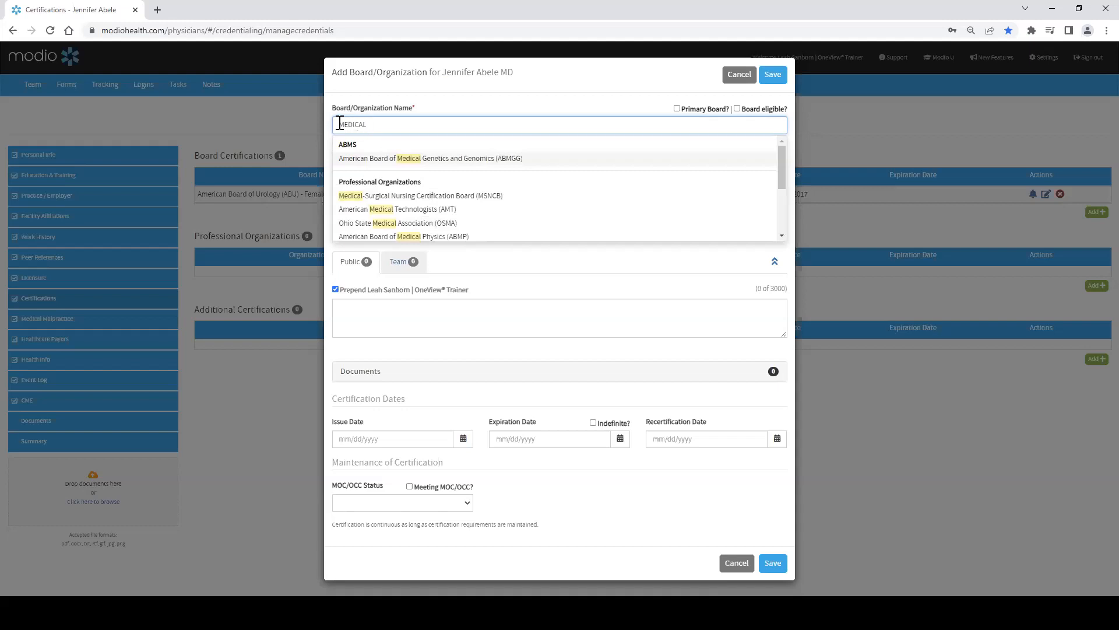
Step: Review the Exam Passed options and cancel the new board certification
click(468, 103)
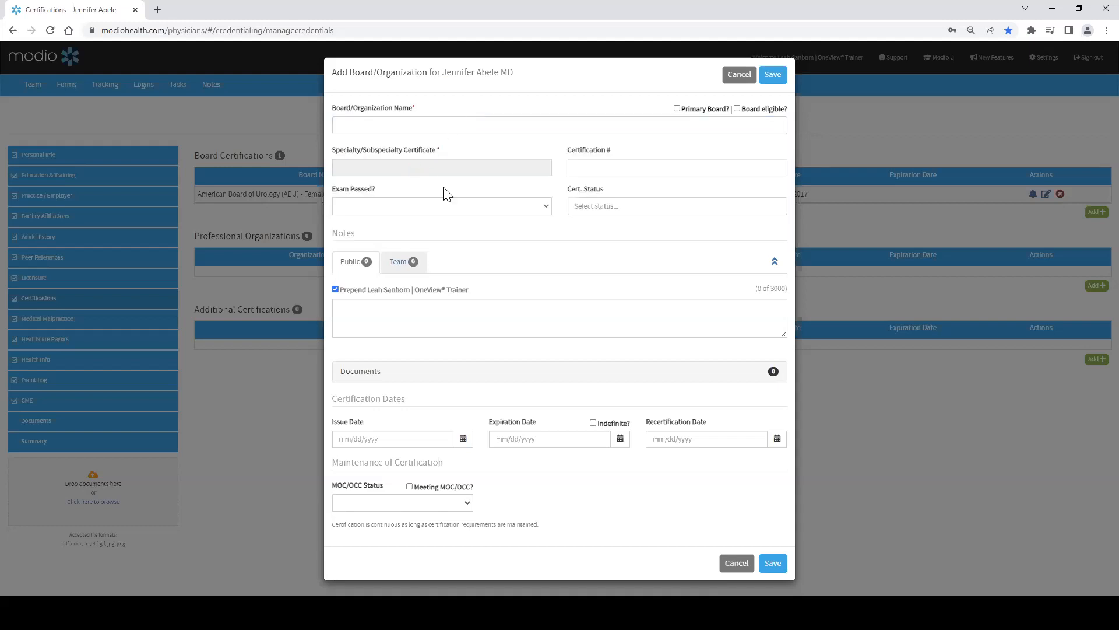
click(476, 210)
click(476, 206)
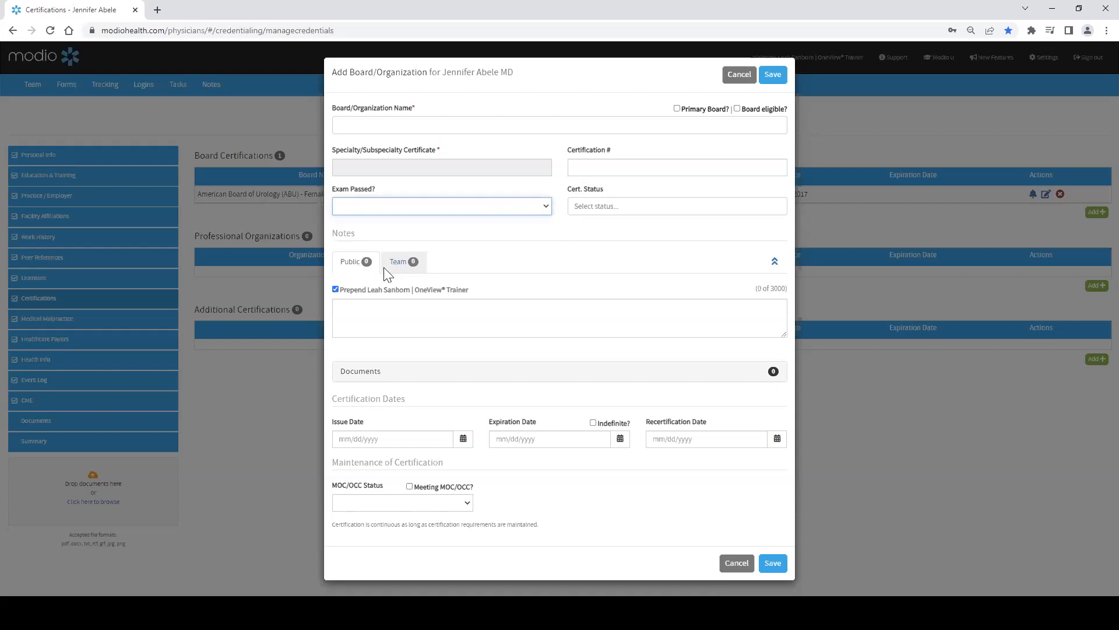
click(739, 74)
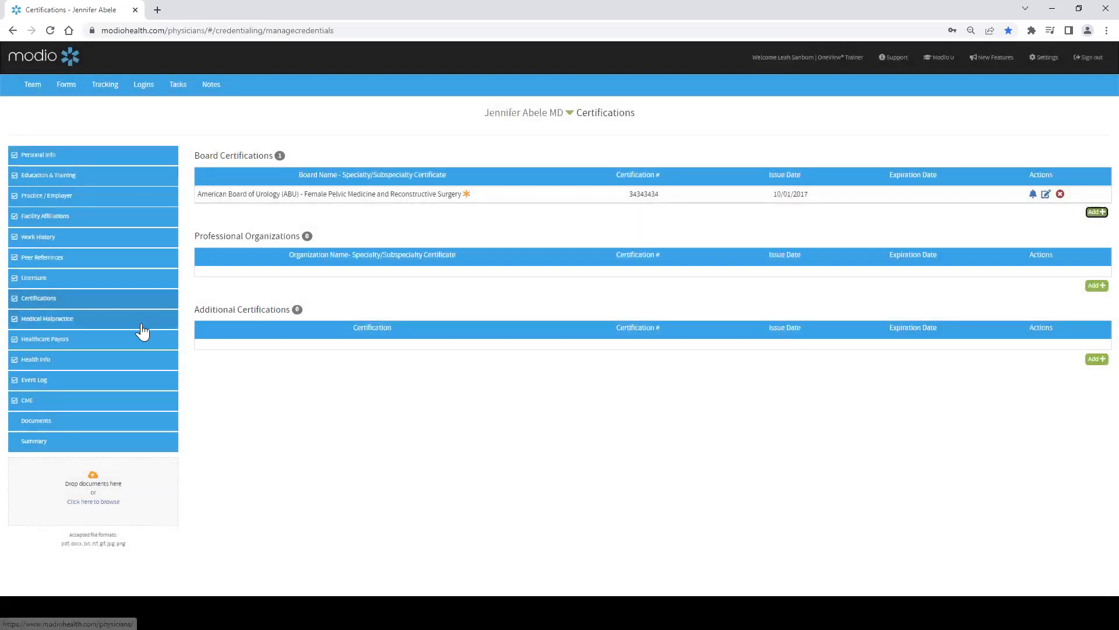
Step: Open Medical Malpractice, start new malpractice insurance, and set the Insurer State to IN - Indiana
click(138, 322)
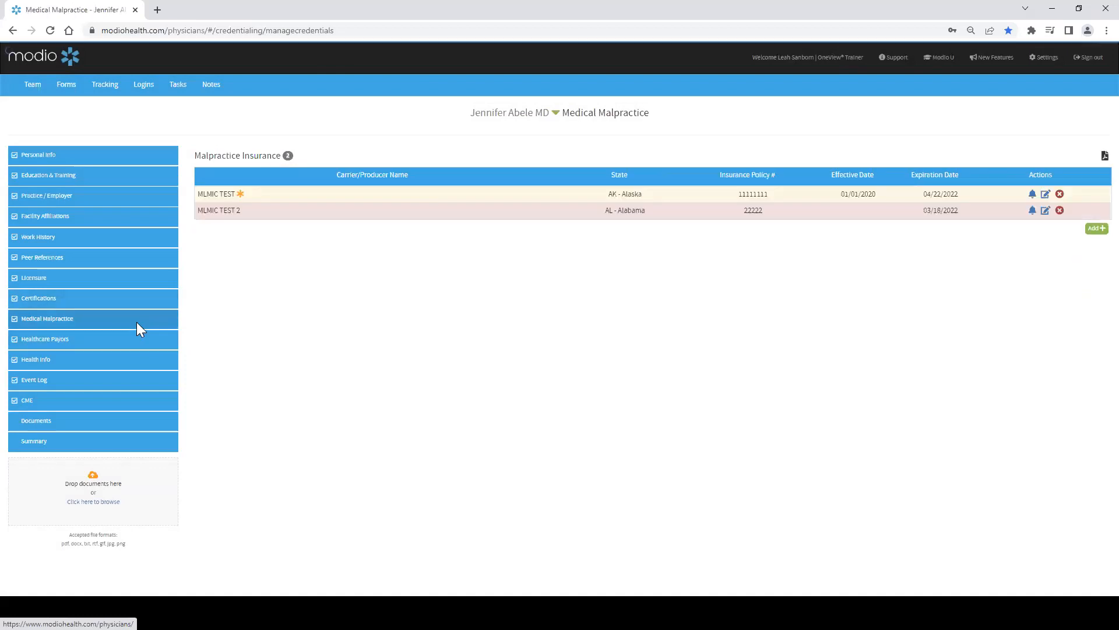
click(1096, 230)
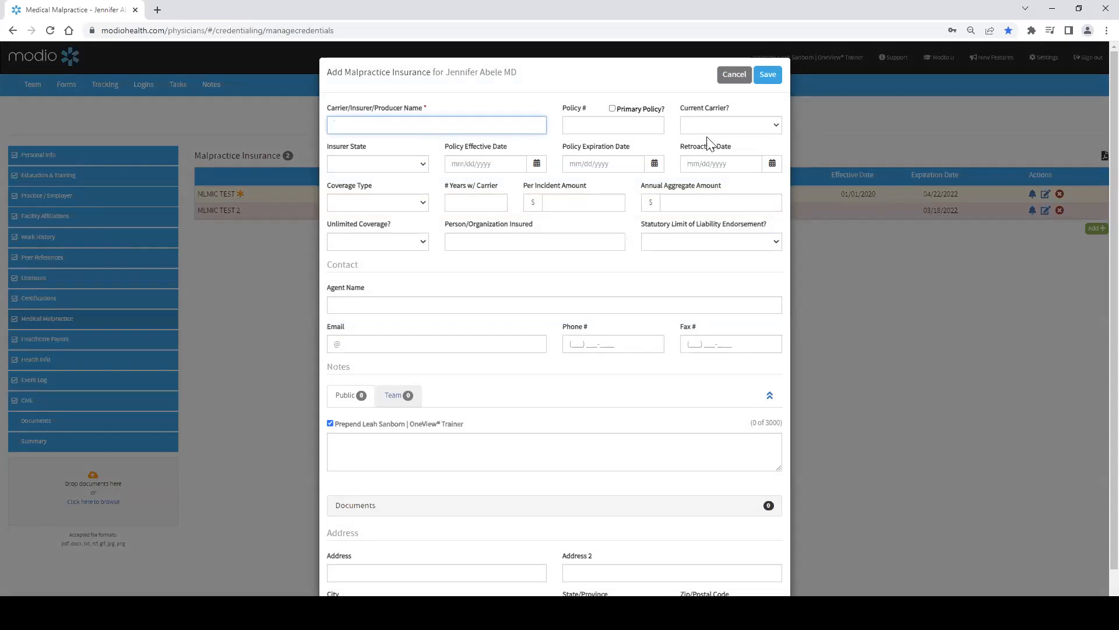
click(717, 123)
click(717, 122)
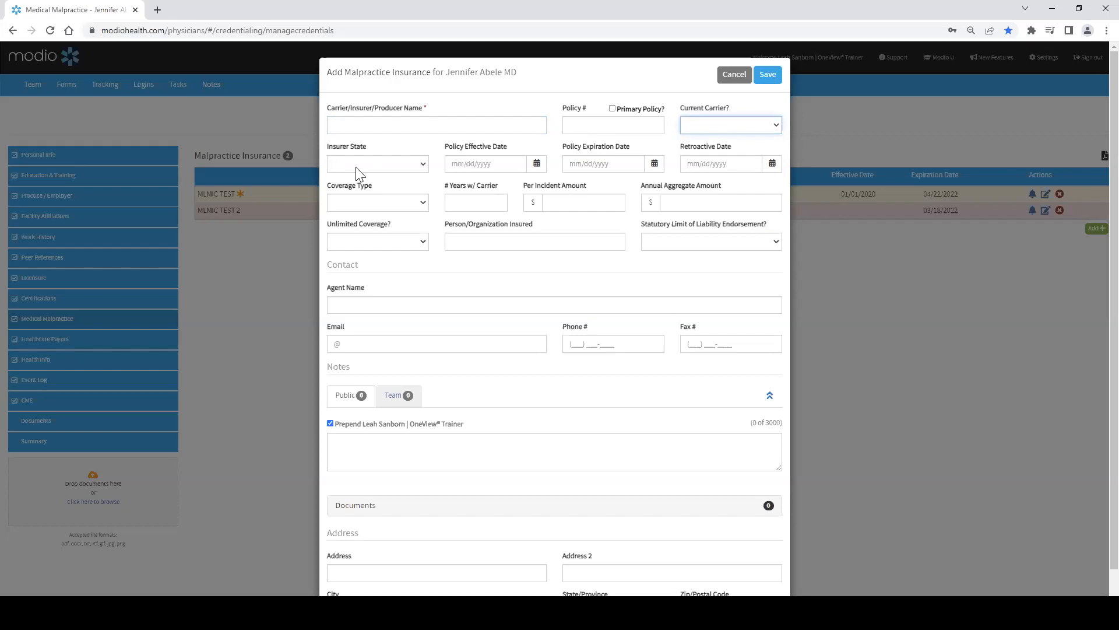
click(356, 165)
click(373, 334)
Step: Review the Unlimited Coverage options, Agent Name field and notes tabs, then cancel the new malpractice insurance
click(393, 236)
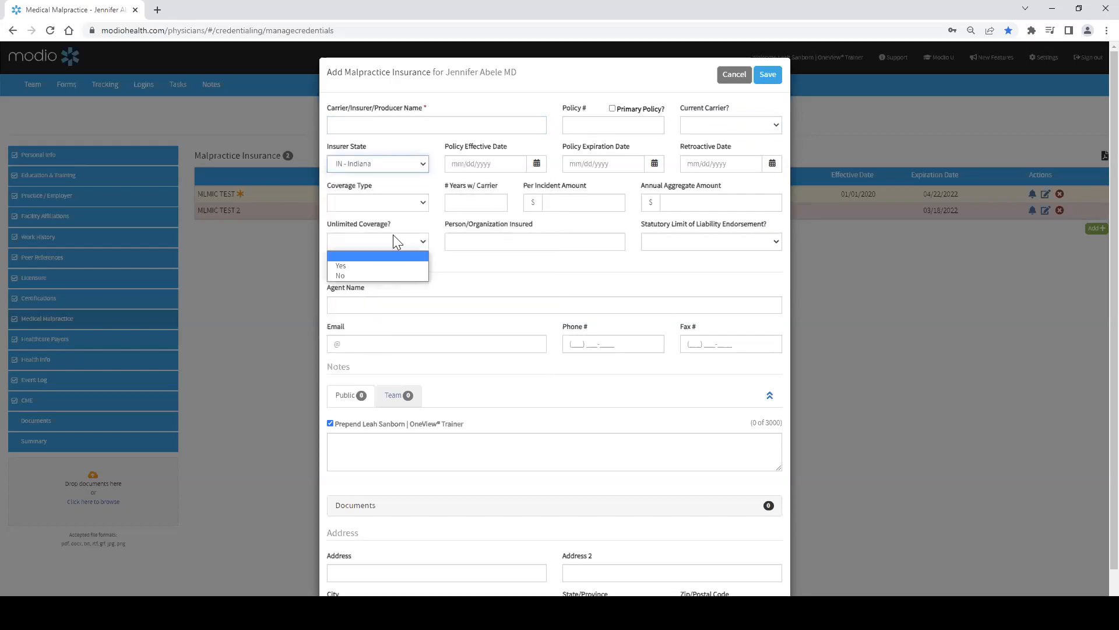
click(400, 239)
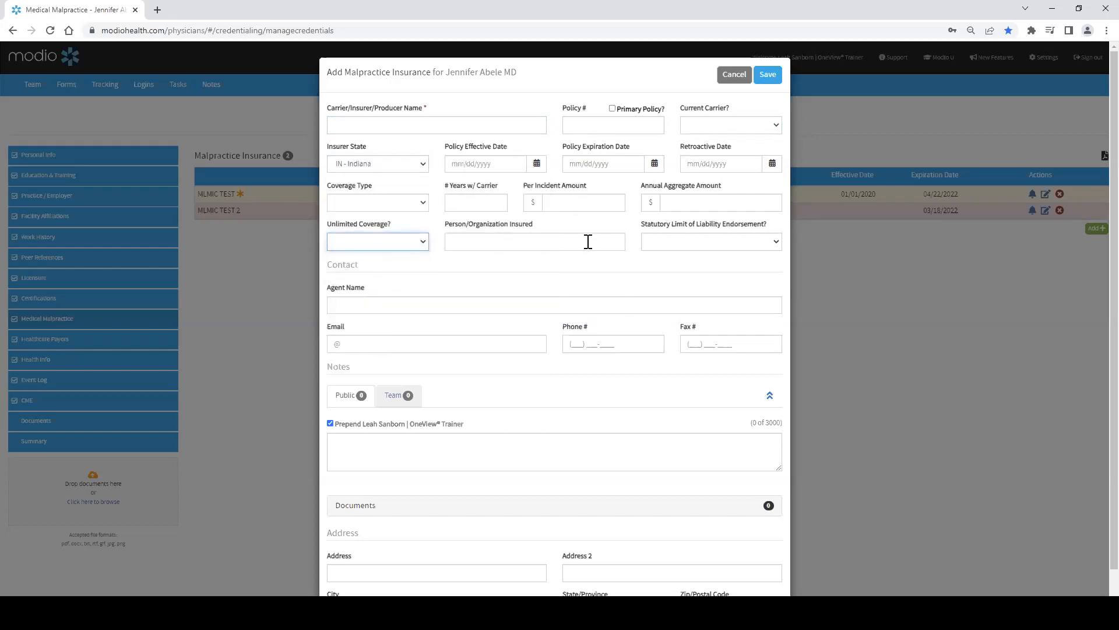
click(398, 302)
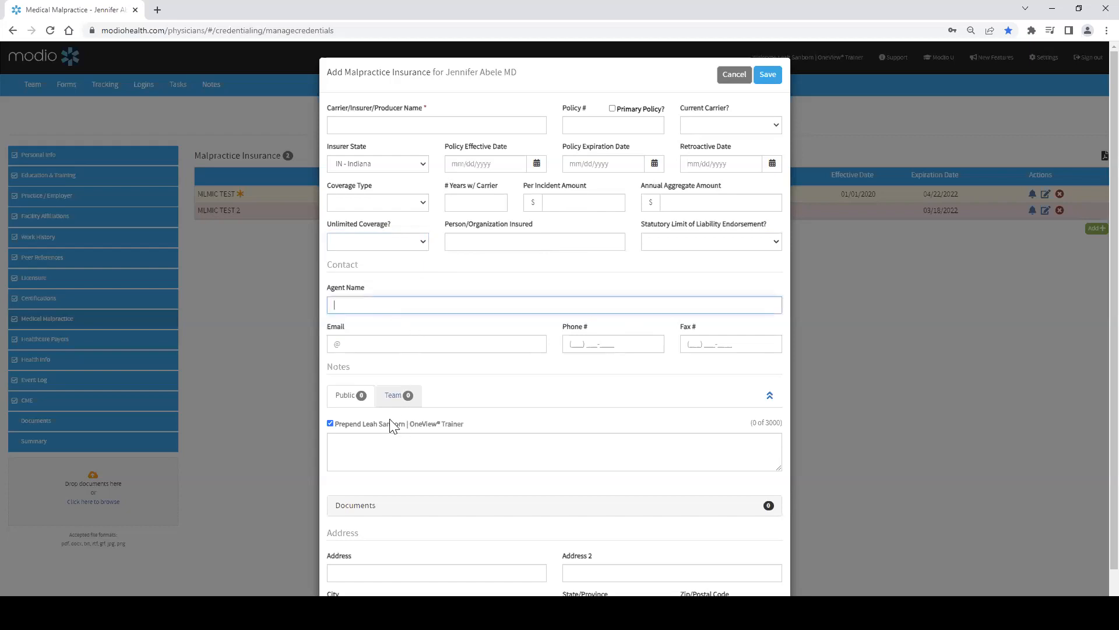
click(391, 398)
click(350, 401)
click(734, 75)
Step: Open Healthcare Payors, start a new payor, and search payor names for UNITED
click(71, 338)
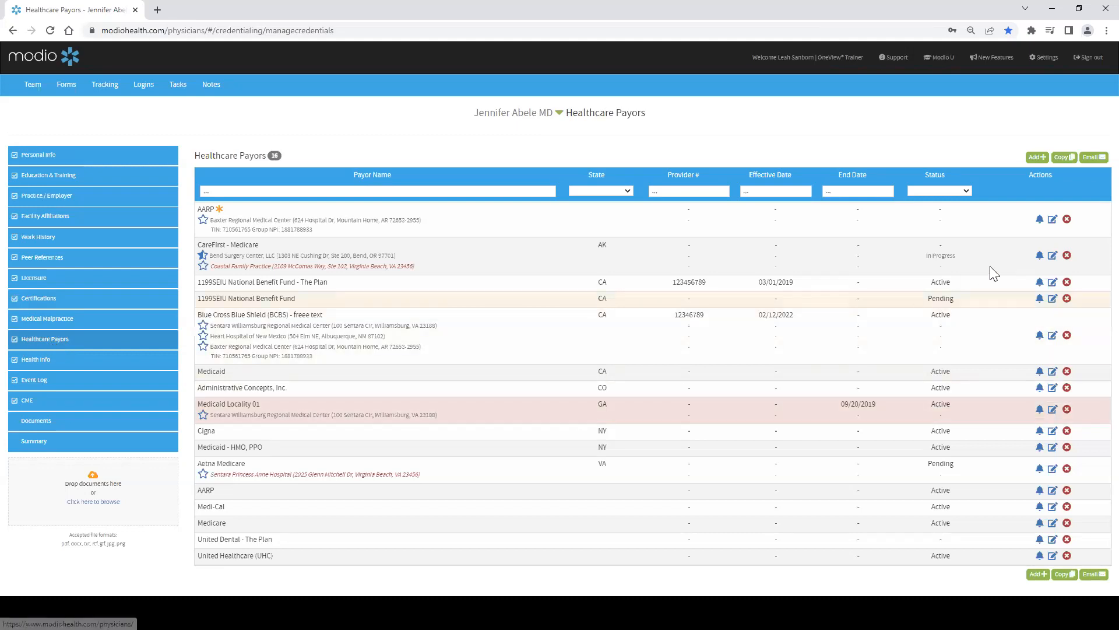
click(1037, 158)
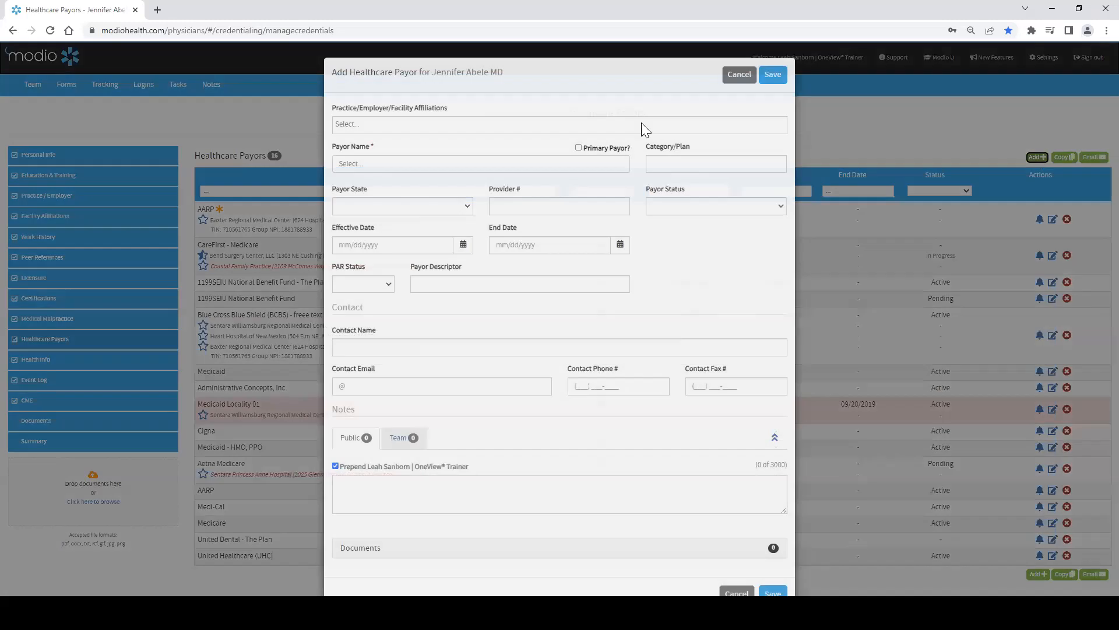
click(365, 166)
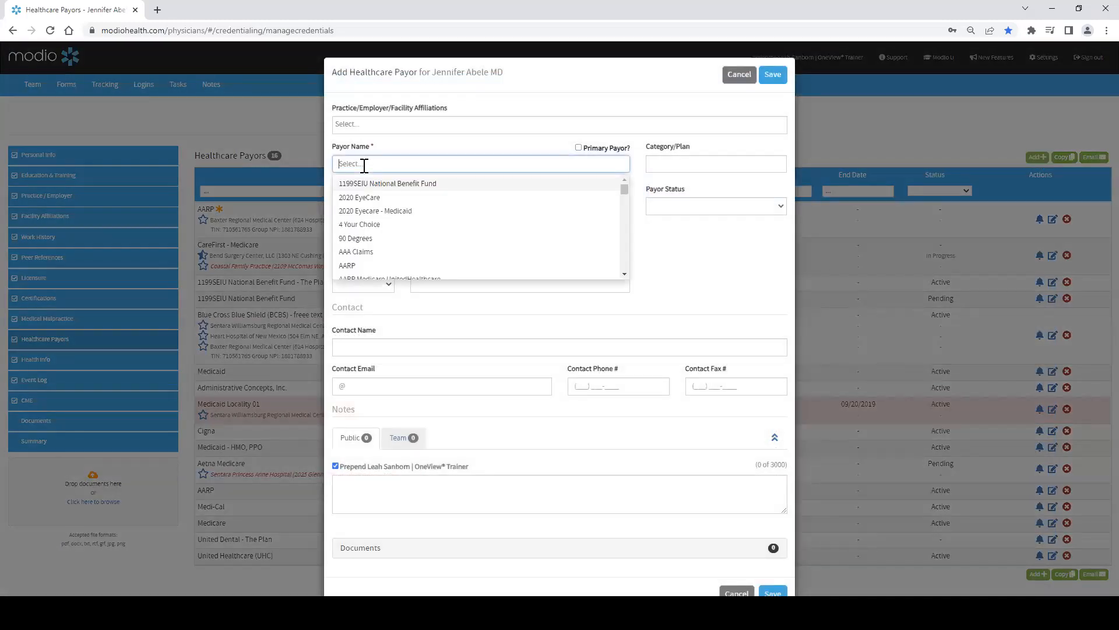
text(UNITED)
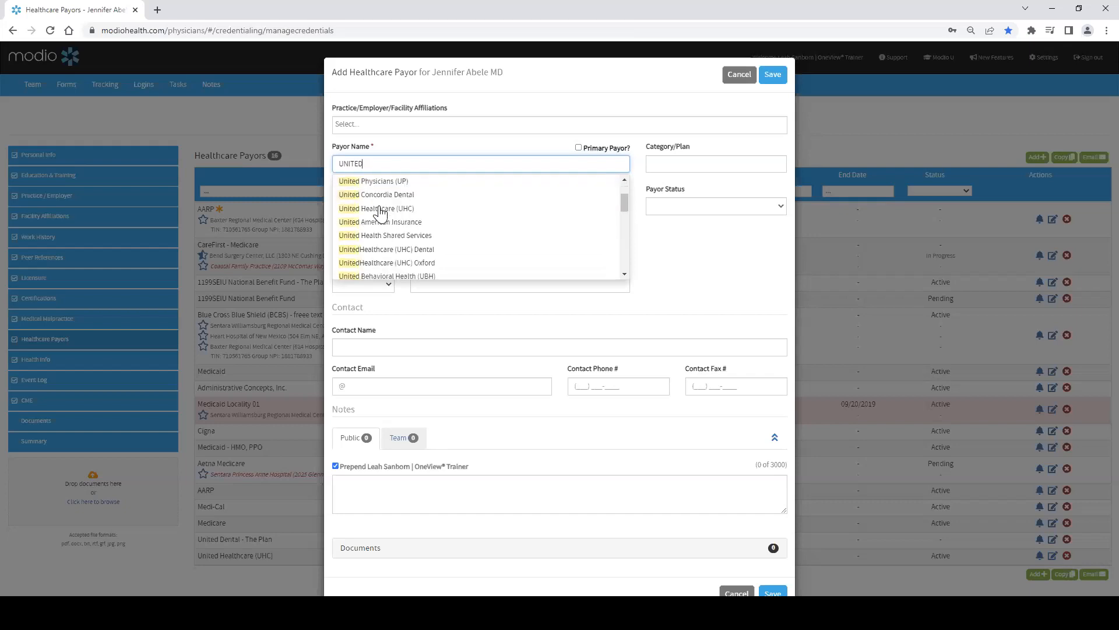
Step: Clear the payor name search and browse the practice, employer and facility affiliation options
key(BackSpace)
key(BackSpace)
key(BackSpace)
key(BackSpace)
key(BackSpace)
key(BackSpace)
click(437, 147)
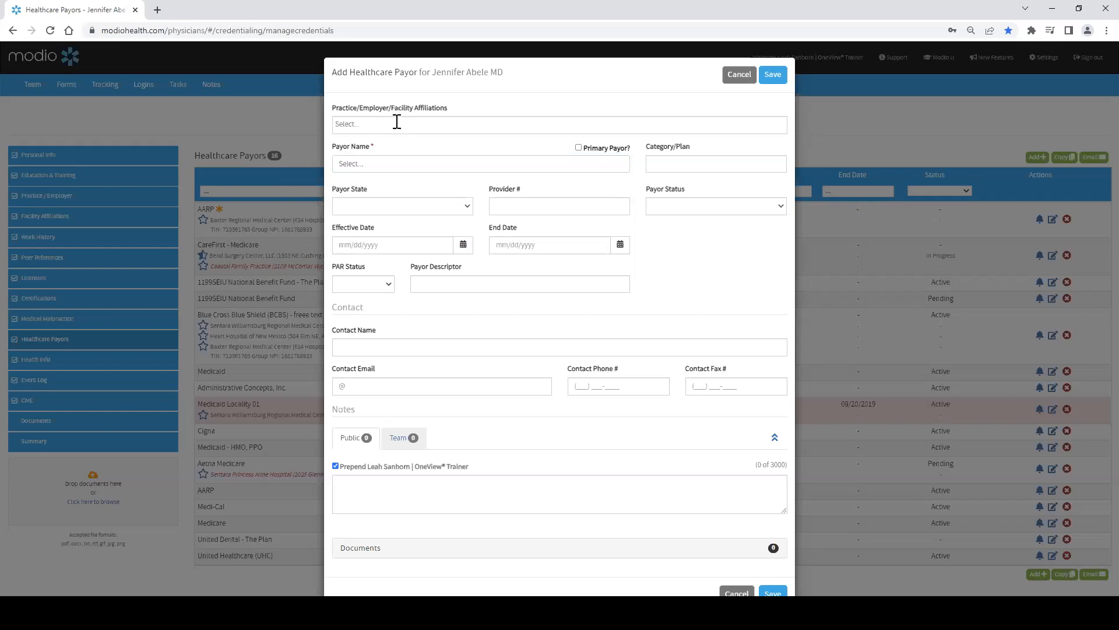
click(354, 124)
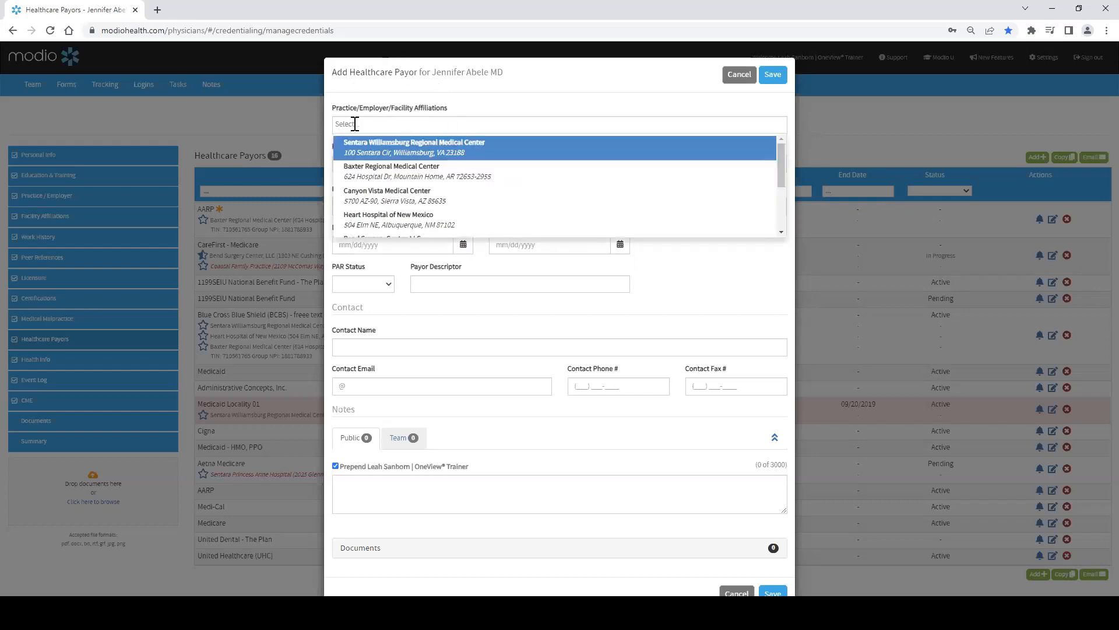
scroll(396, 175, down, 3)
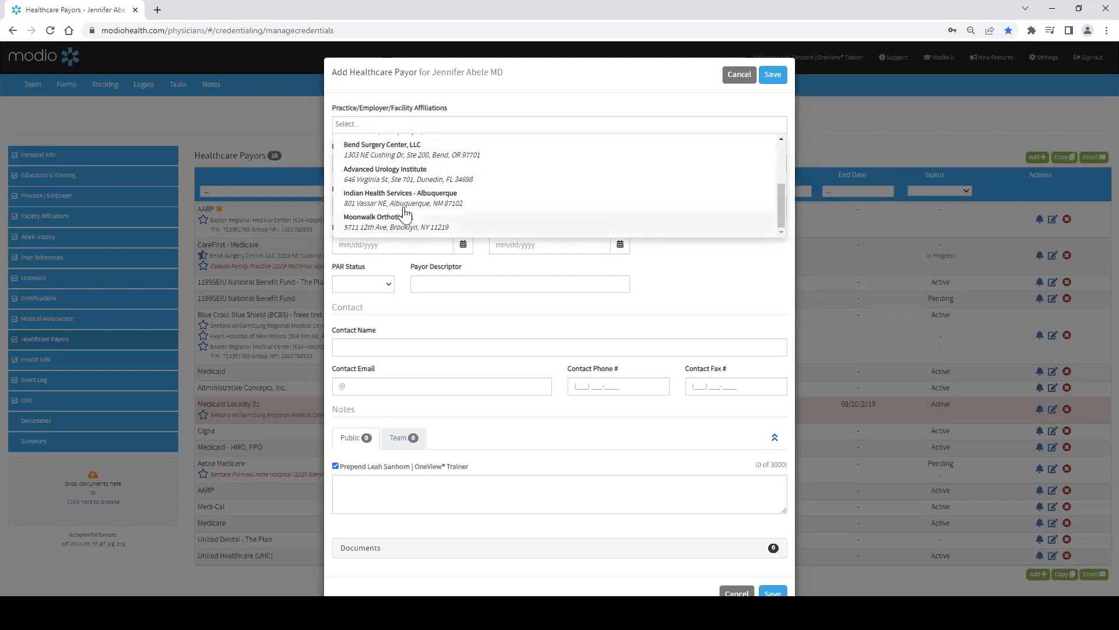
scroll(400, 213, up, 3)
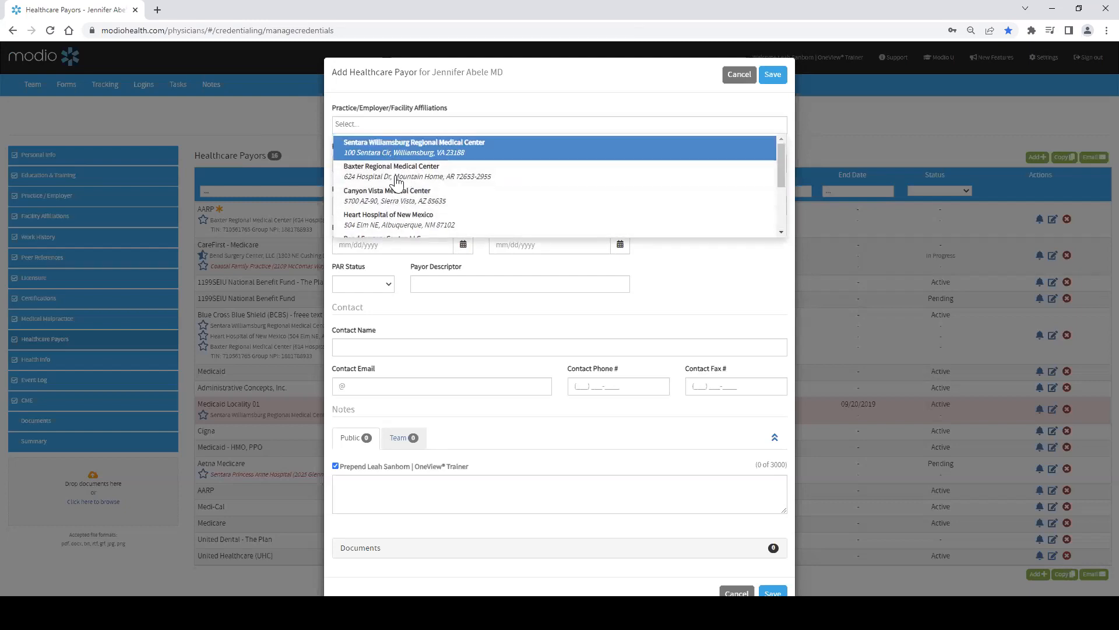
scroll(401, 192, down, 3)
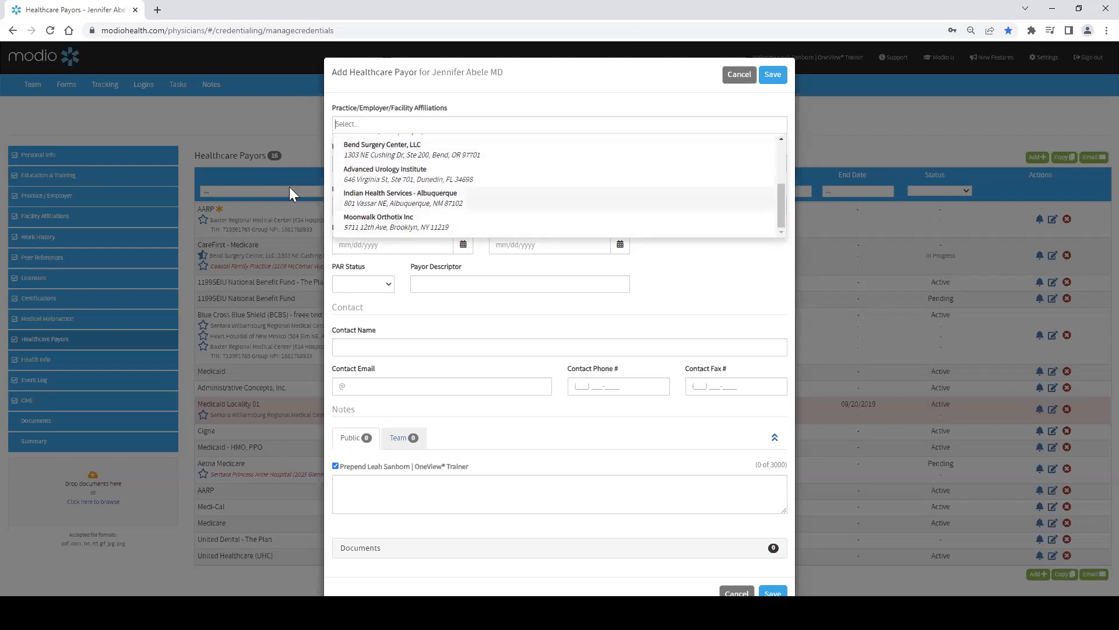
scroll(482, 215, up, 3)
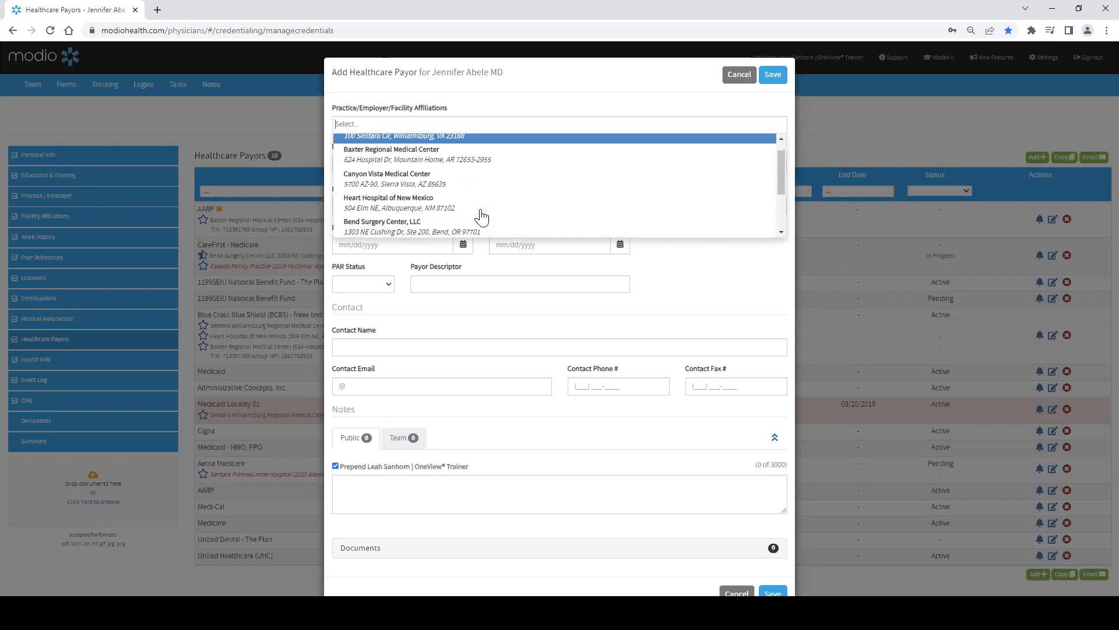
click(59, 202)
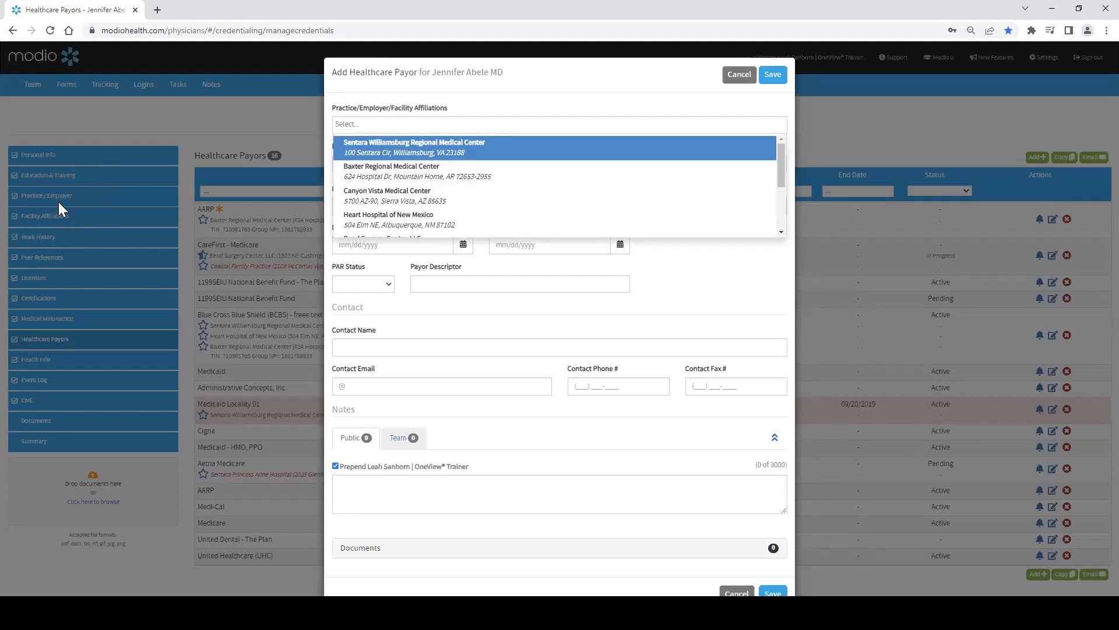
scroll(468, 182, down, 3)
scroll(468, 182, up, 3)
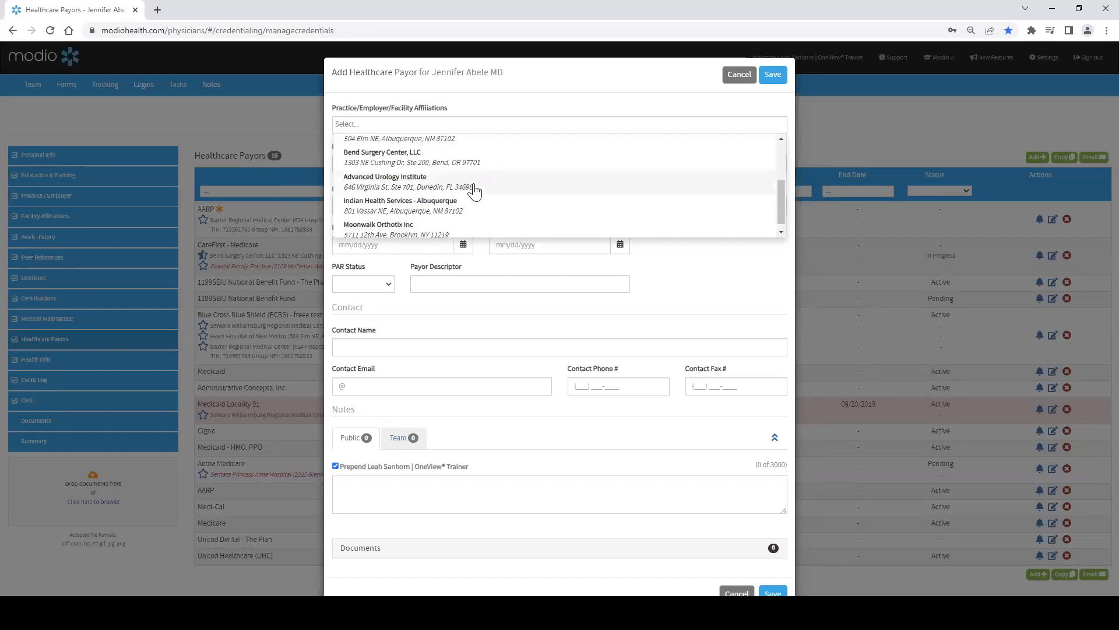
click(519, 104)
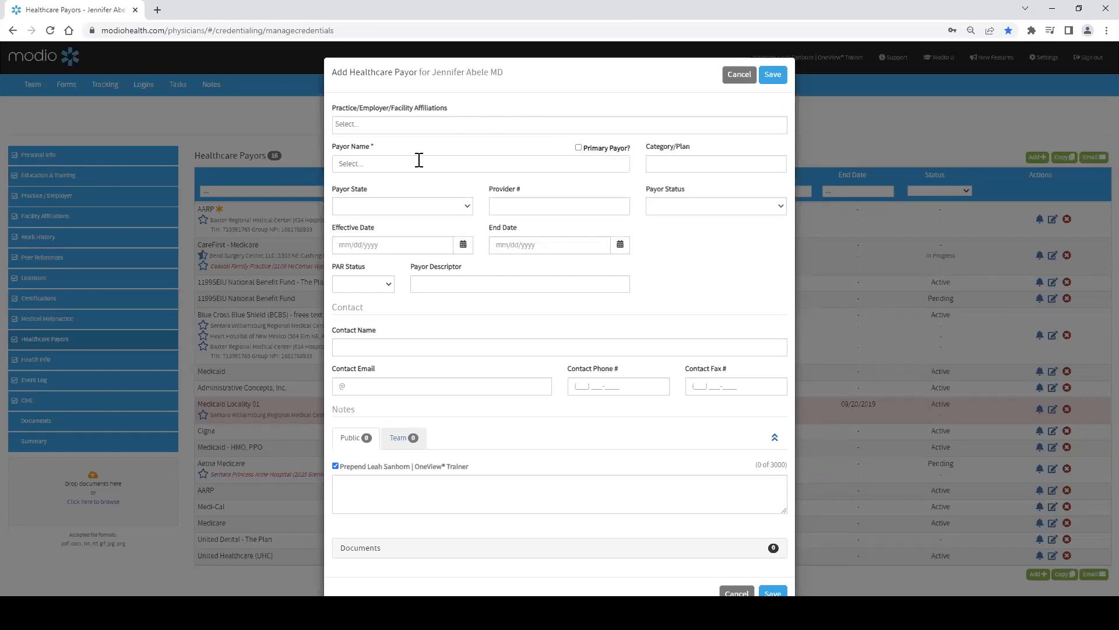
Step: Review the Payor State, date fields and Payor Status options, then cancel the new healthcare payor
click(368, 205)
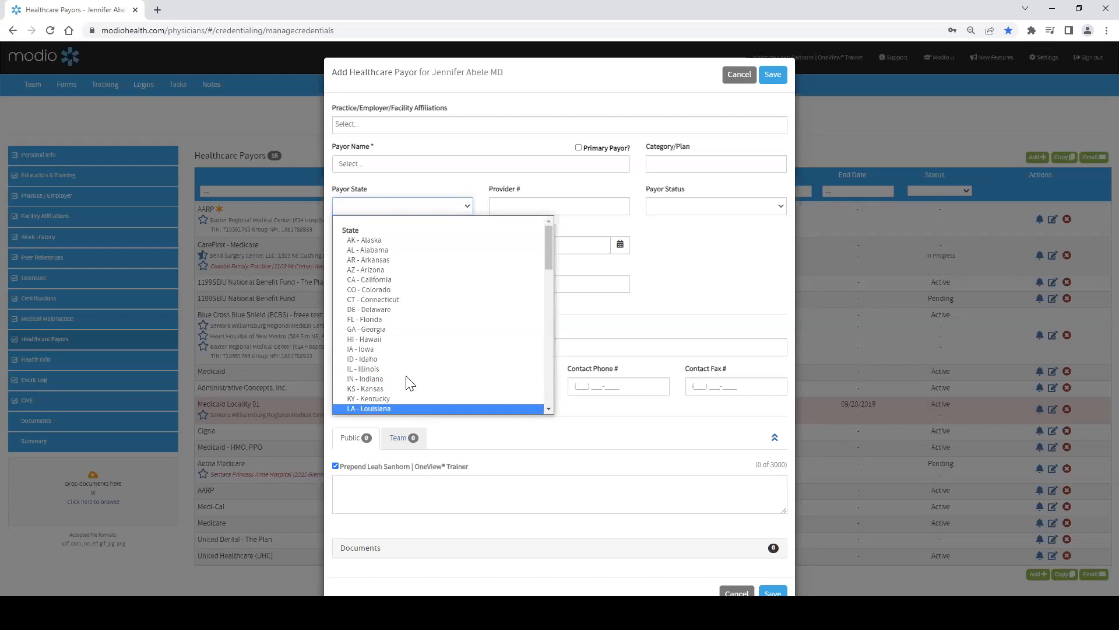
click(523, 188)
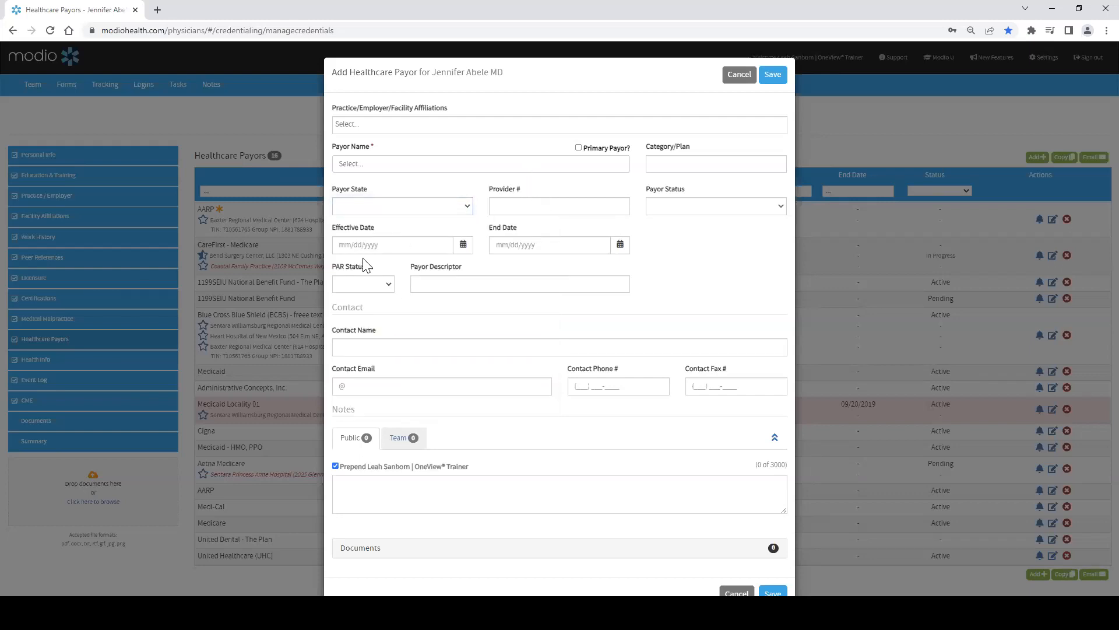
click(384, 242)
click(538, 240)
click(779, 207)
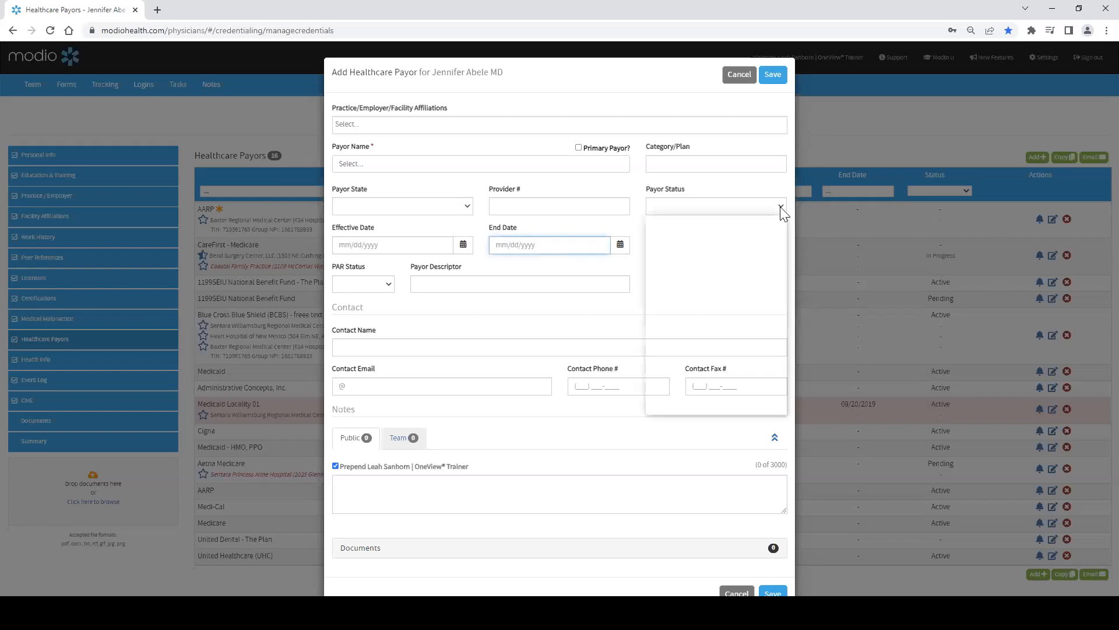
scroll(737, 269, down, 5)
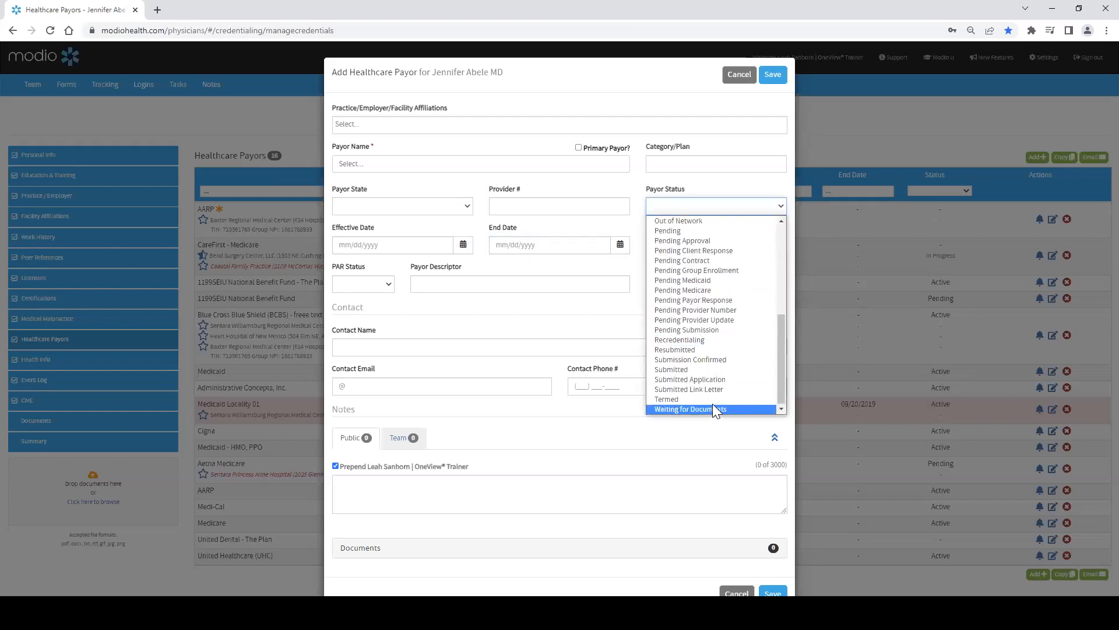
scroll(713, 404, up, 5)
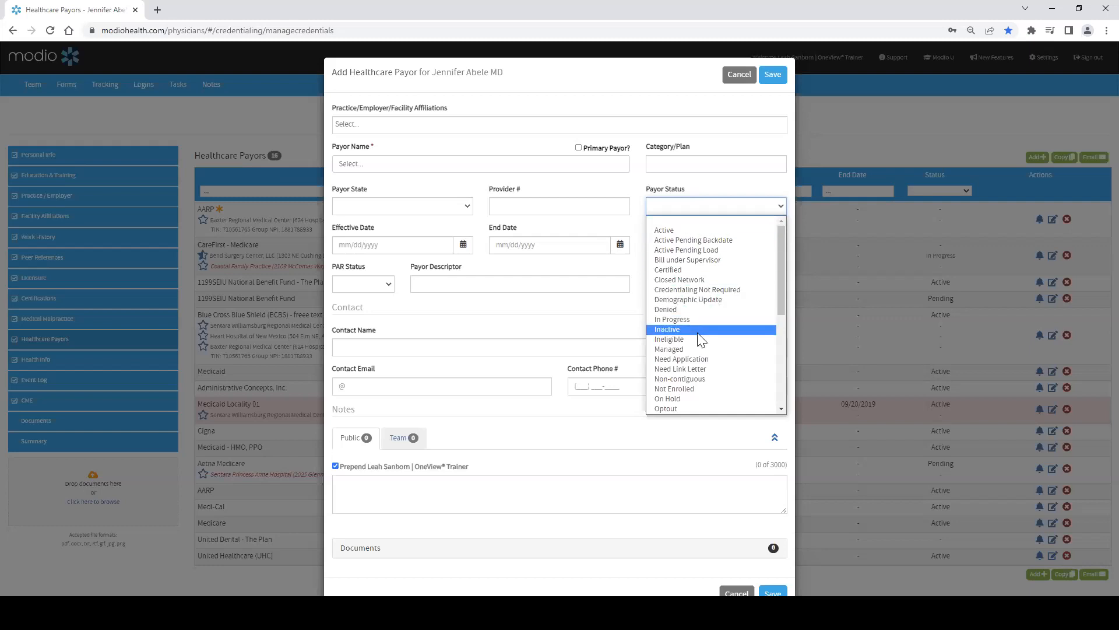
scroll(703, 344, down, 5)
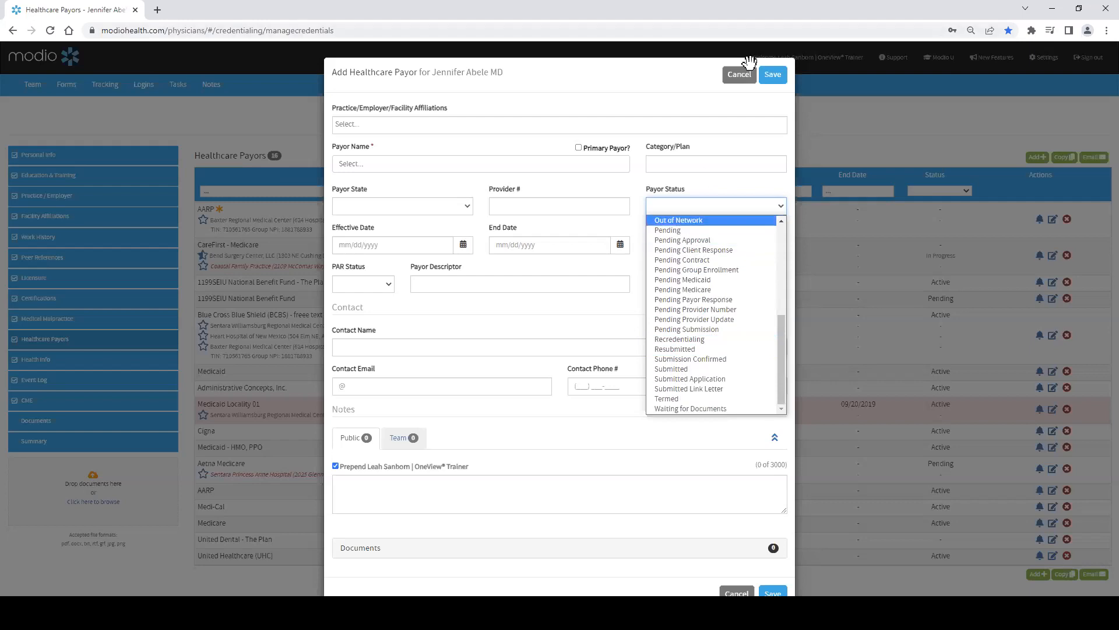
click(740, 75)
click(739, 74)
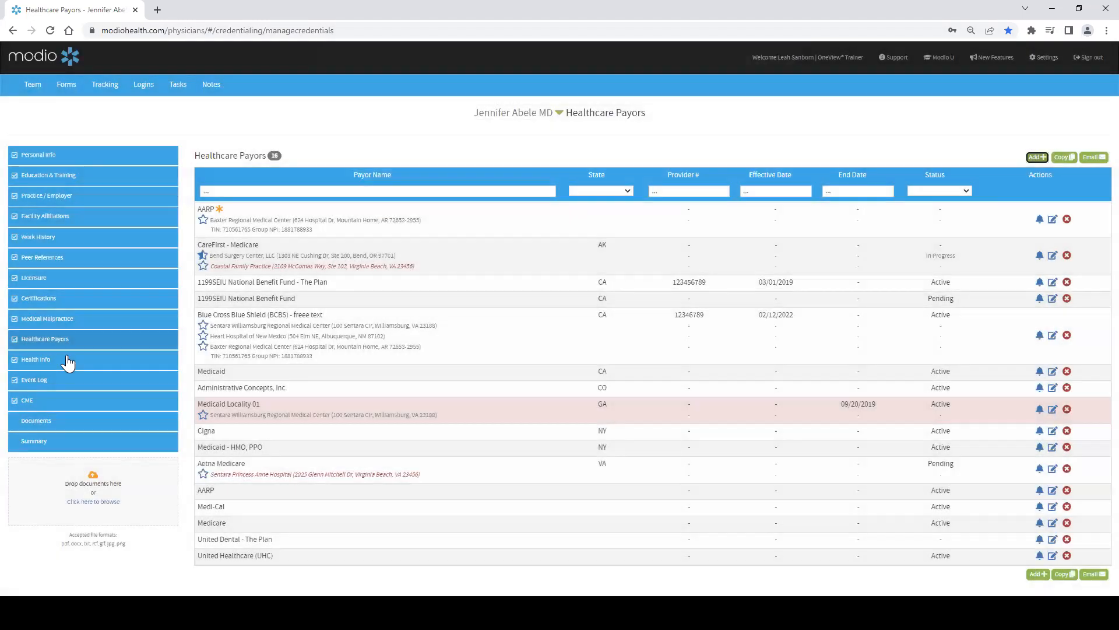
Step: Open Health Info, start a new testing entry, and set the Test/Immunization Type to COVID-19 Vaccine
click(71, 360)
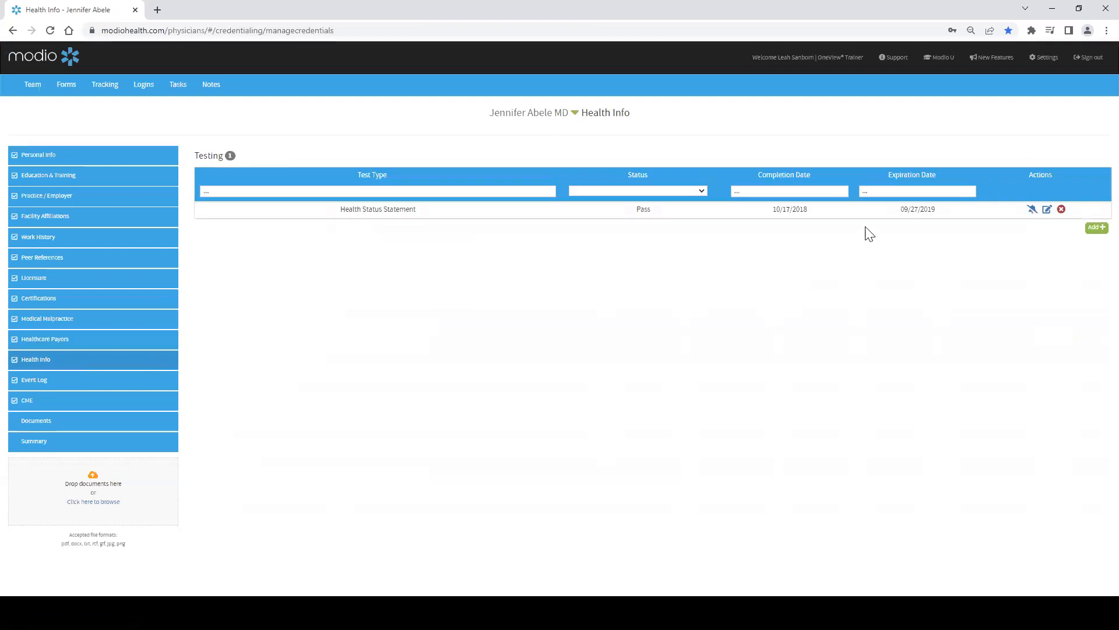
click(1096, 228)
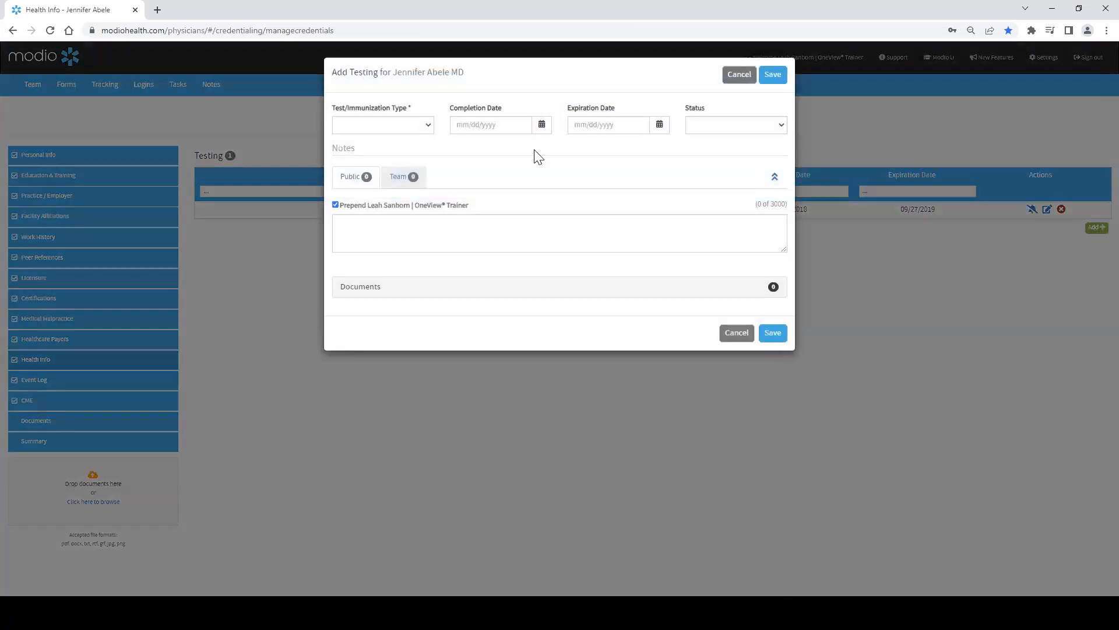
click(432, 127)
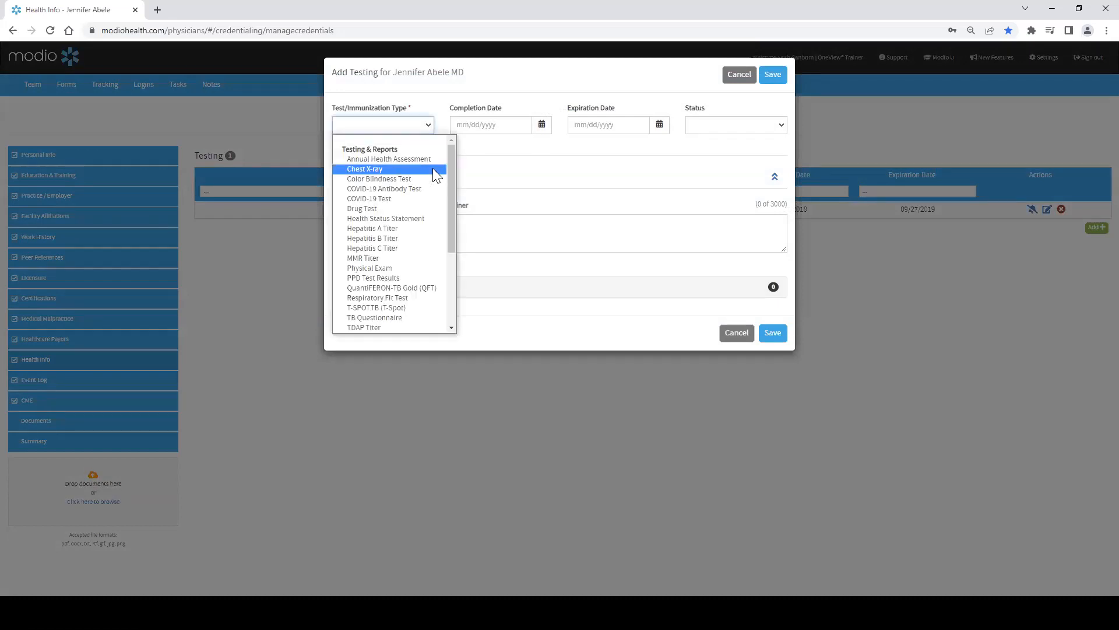
scroll(432, 181, down, 3)
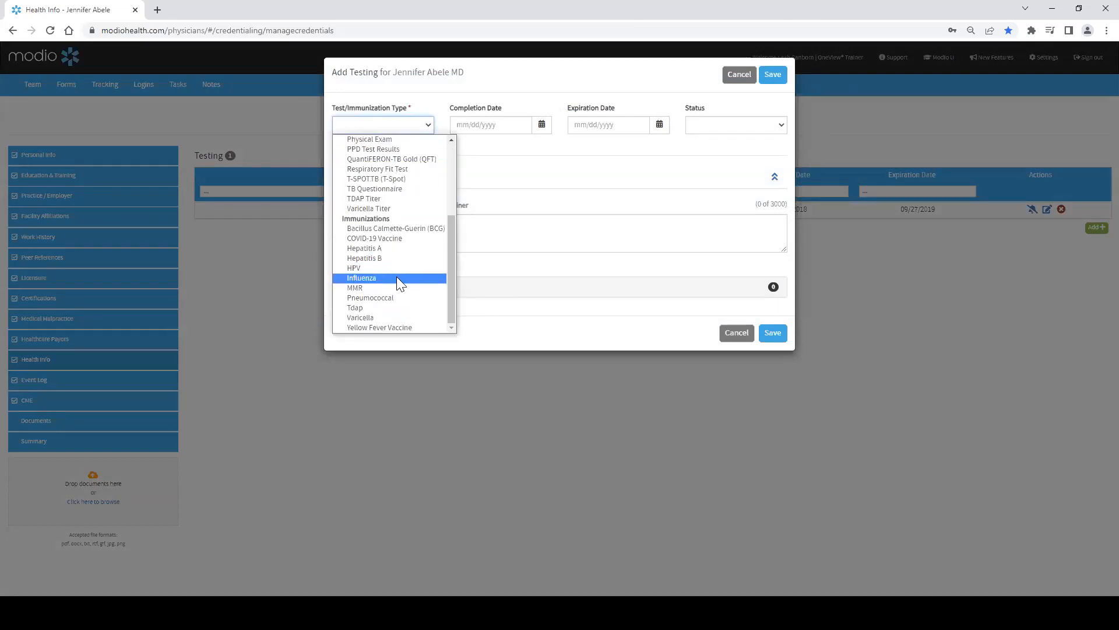
click(358, 277)
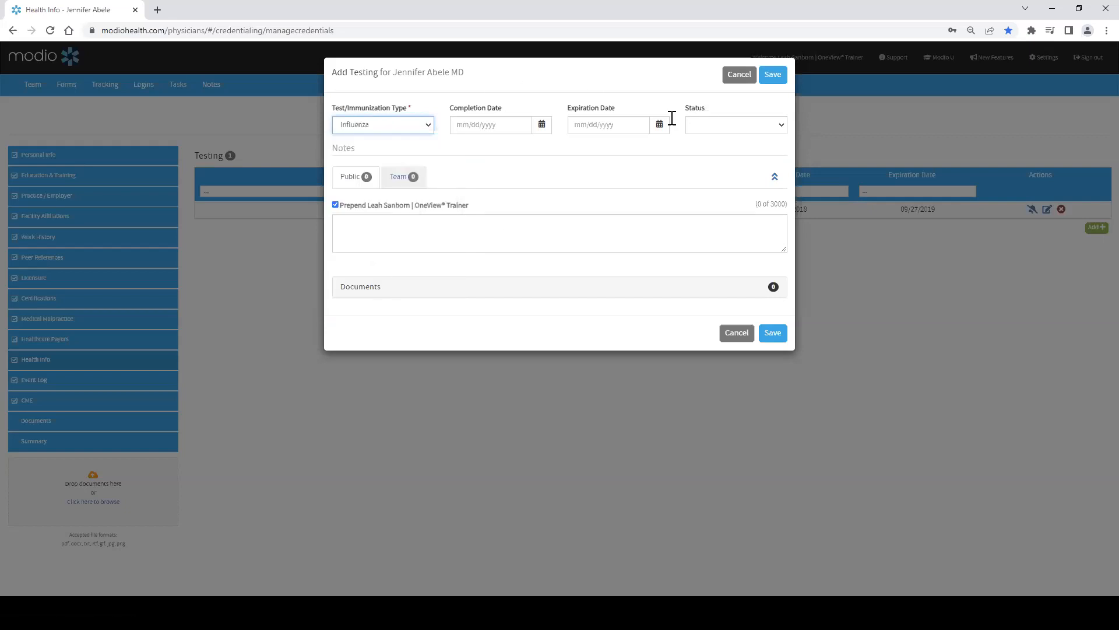
click(422, 132)
scroll(392, 257, down, 3)
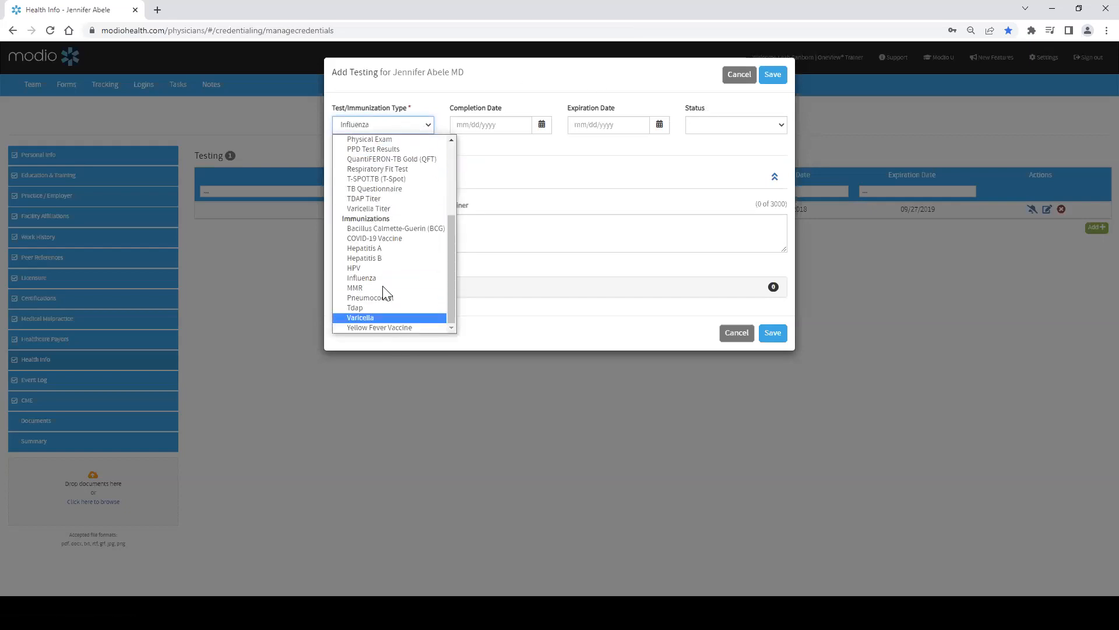
click(408, 239)
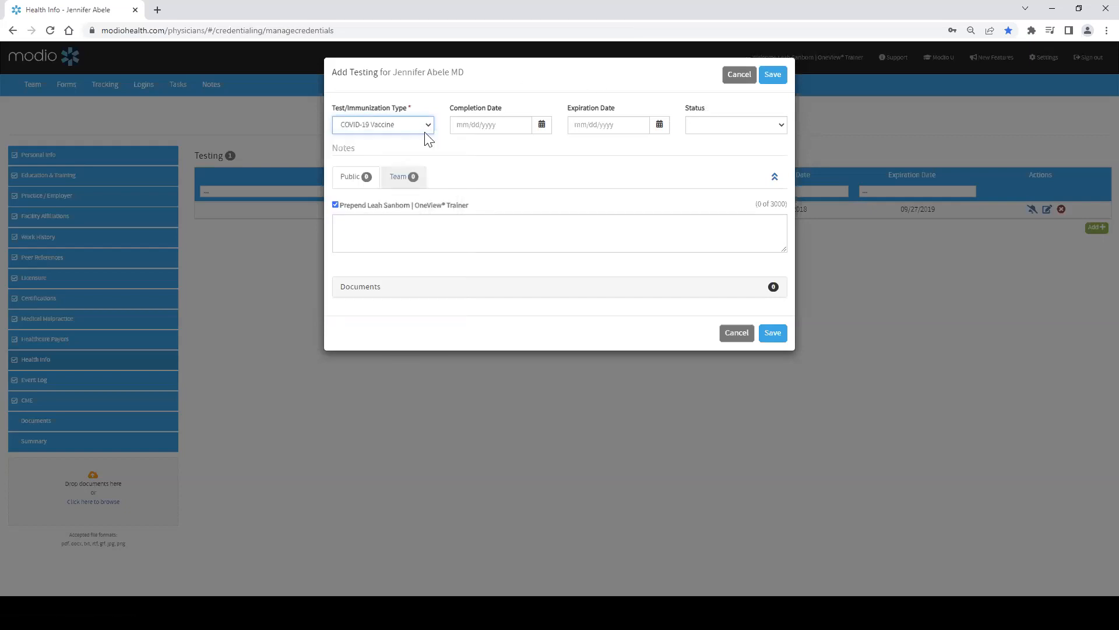
Step: Switch between the Team and Public notes tabs, review the Status options, and cancel the new testing entry
click(398, 182)
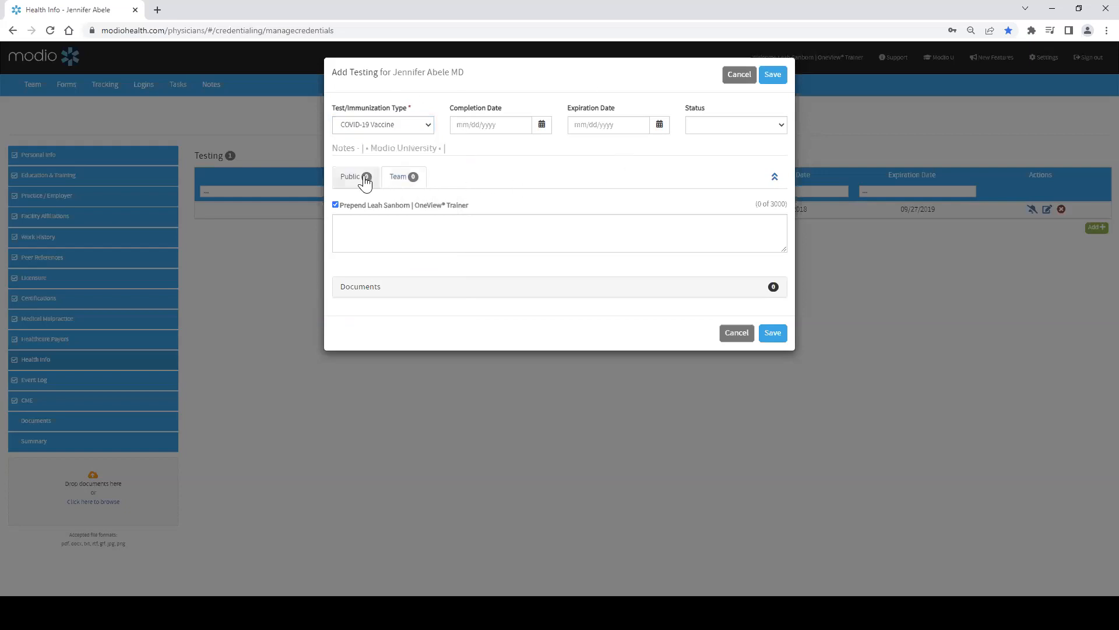
click(353, 178)
click(719, 126)
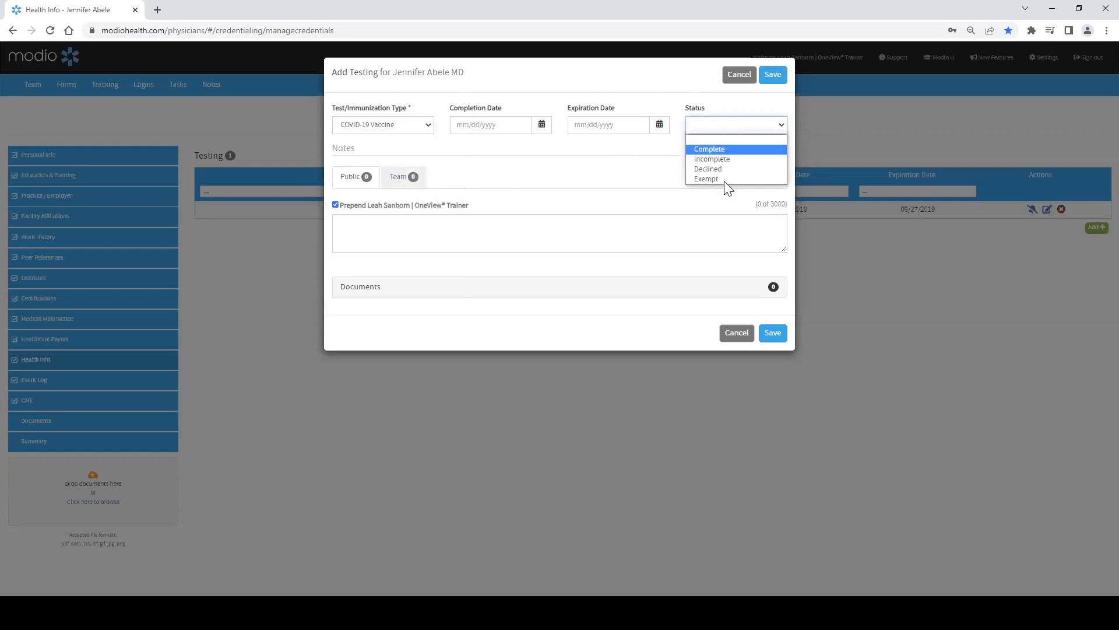
click(739, 74)
click(739, 75)
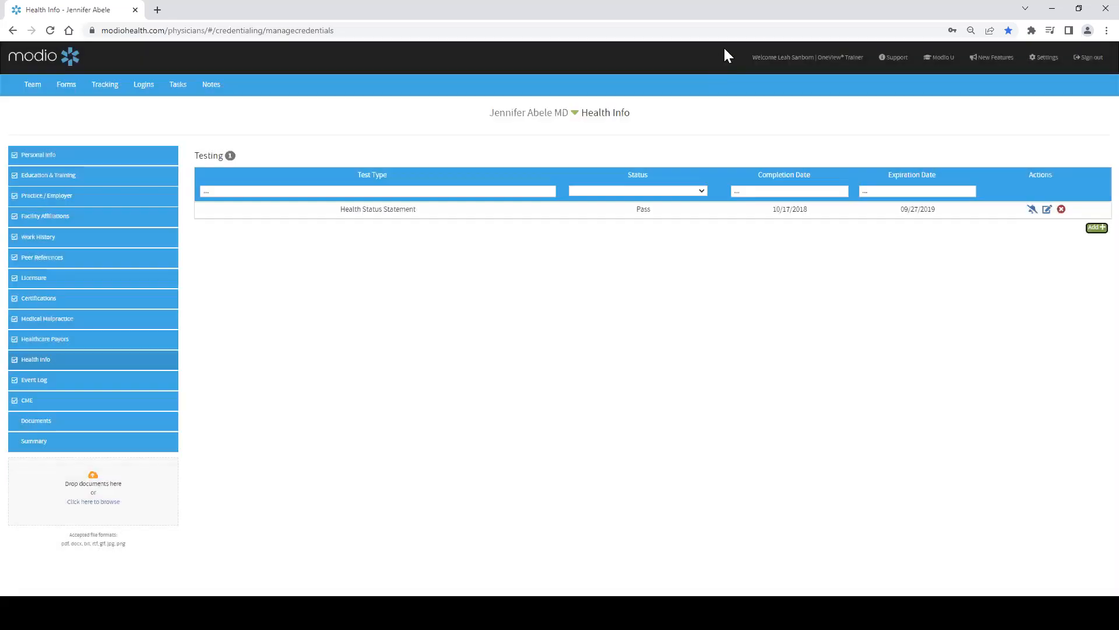
Step: Open Event Log, start a new Malpractice Claim event with description FRE TEXT and Event Date 04/20/2022
click(143, 380)
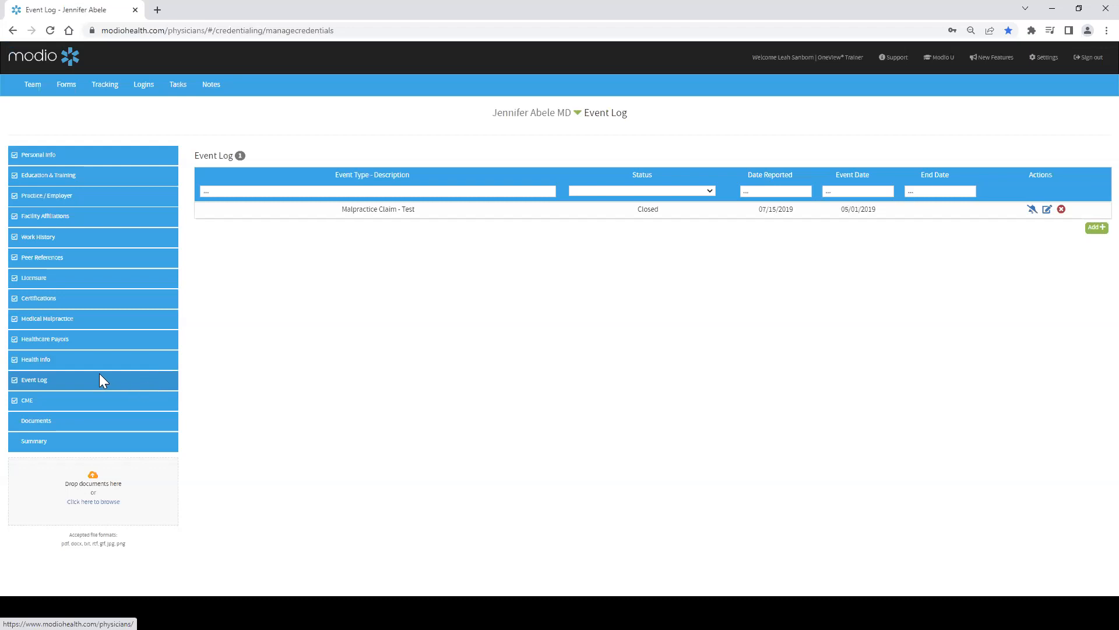
click(1097, 228)
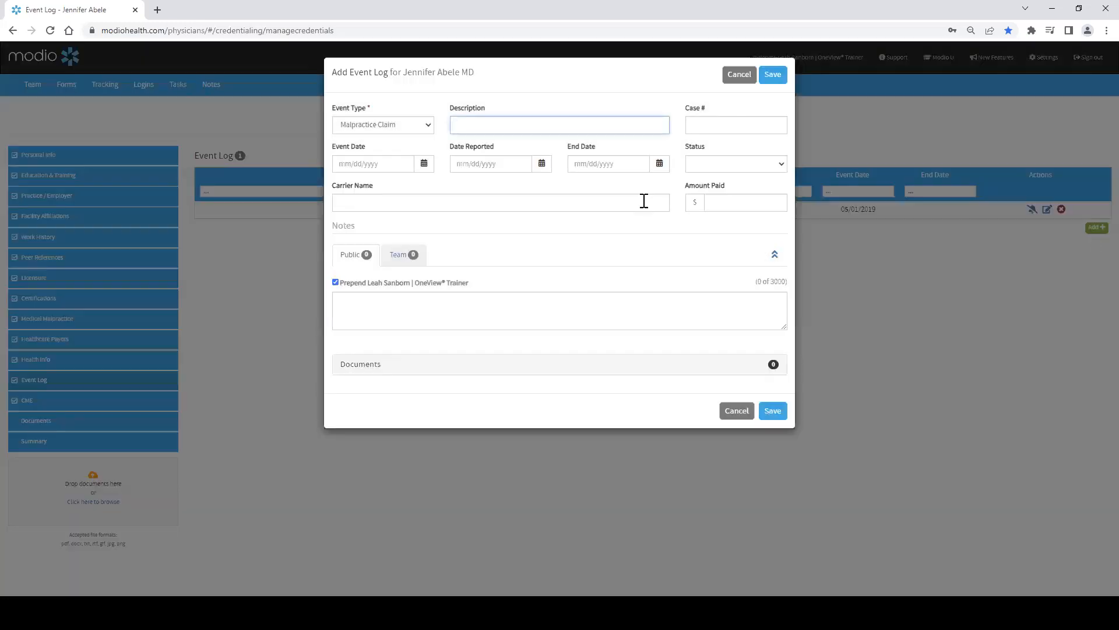
click(427, 129)
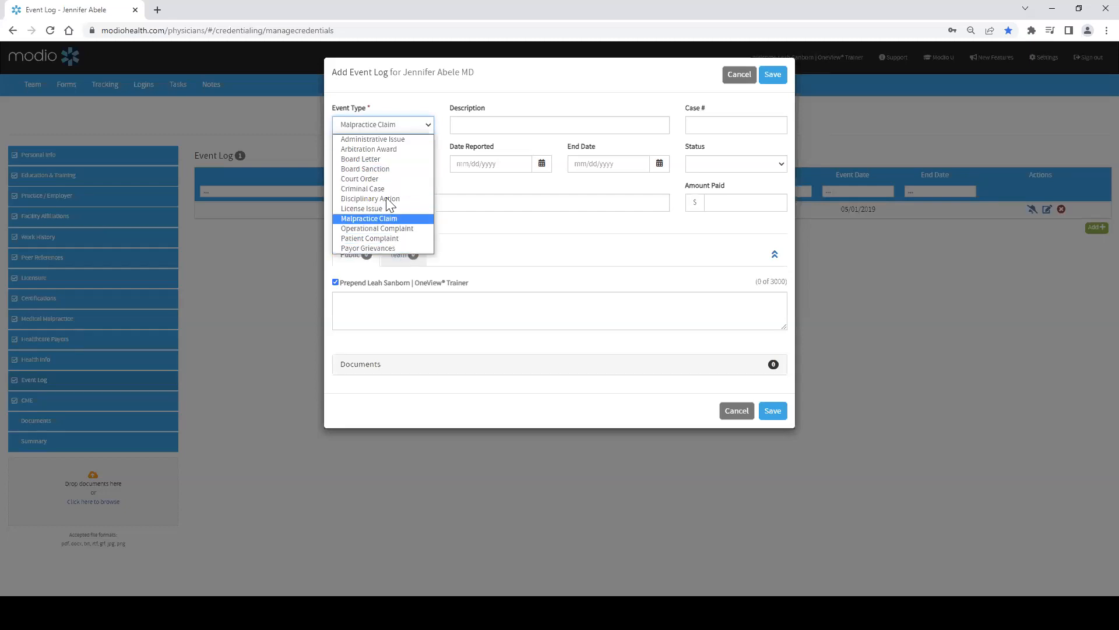
click(484, 126)
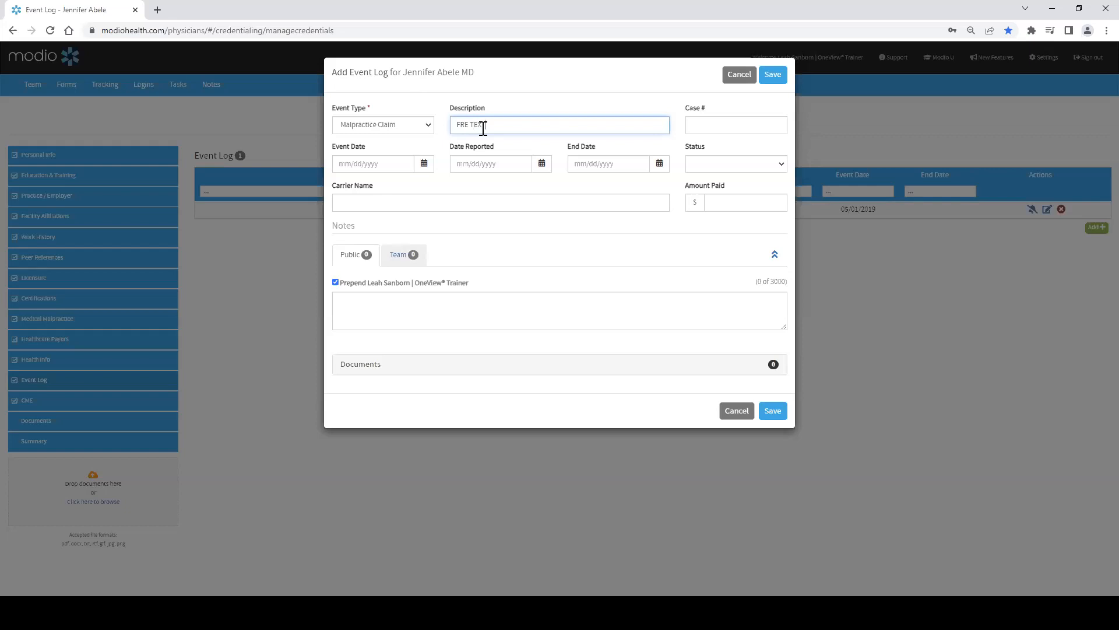
click(375, 163)
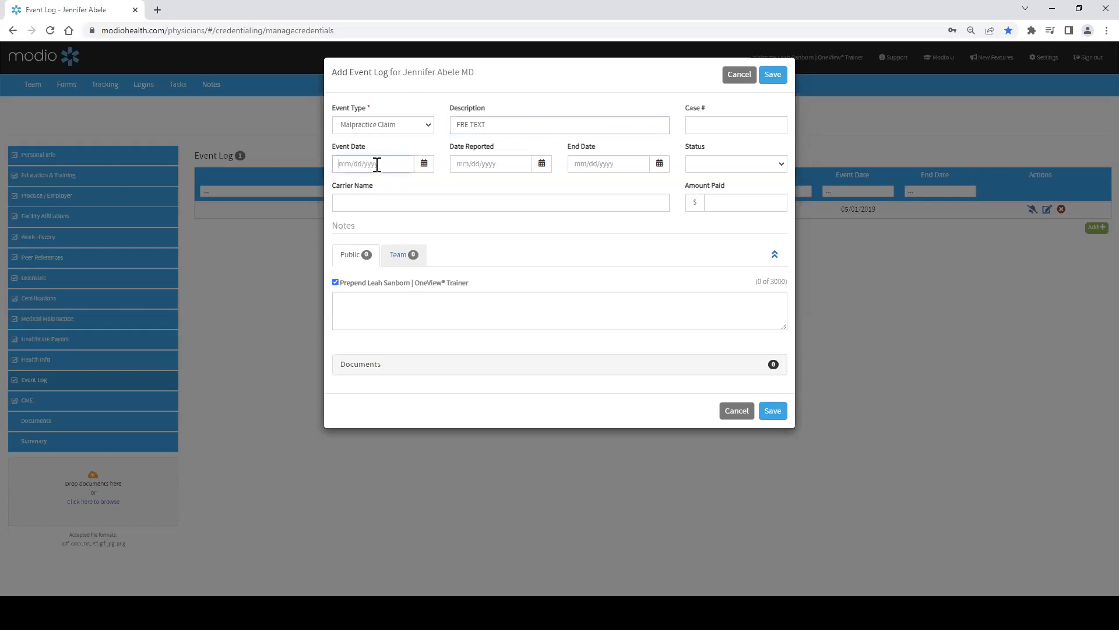
text(04/20/2022)
key(Tab)
Step: Set the Date Reported to 04/20/2022, select the Carrier Name field, and cancel the new event
click(480, 170)
text(T)
key(Tab)
click(387, 205)
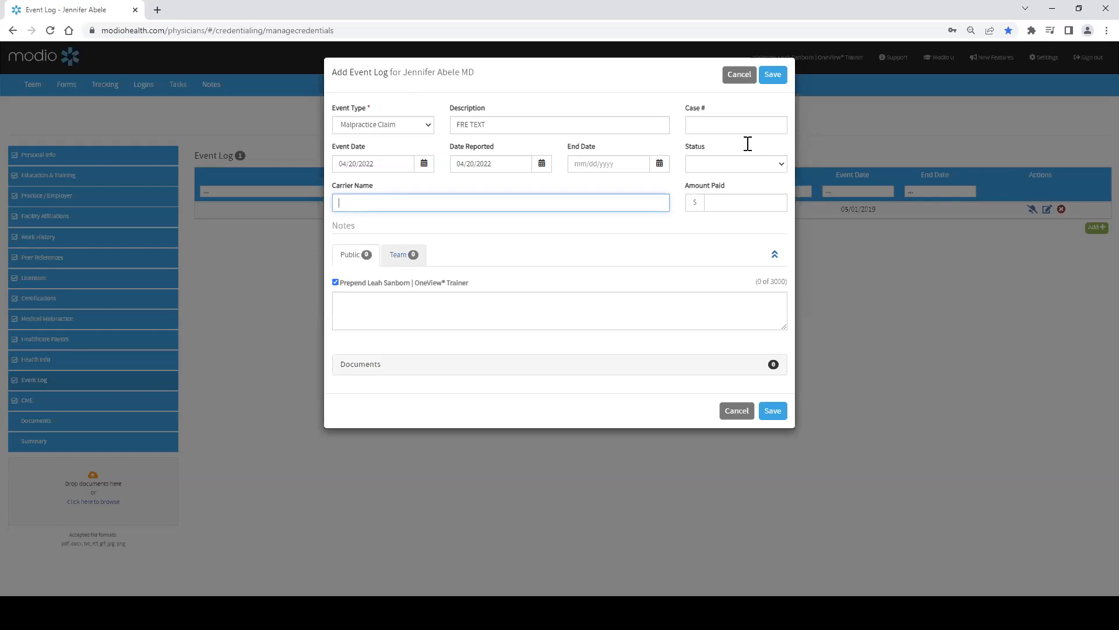
click(738, 80)
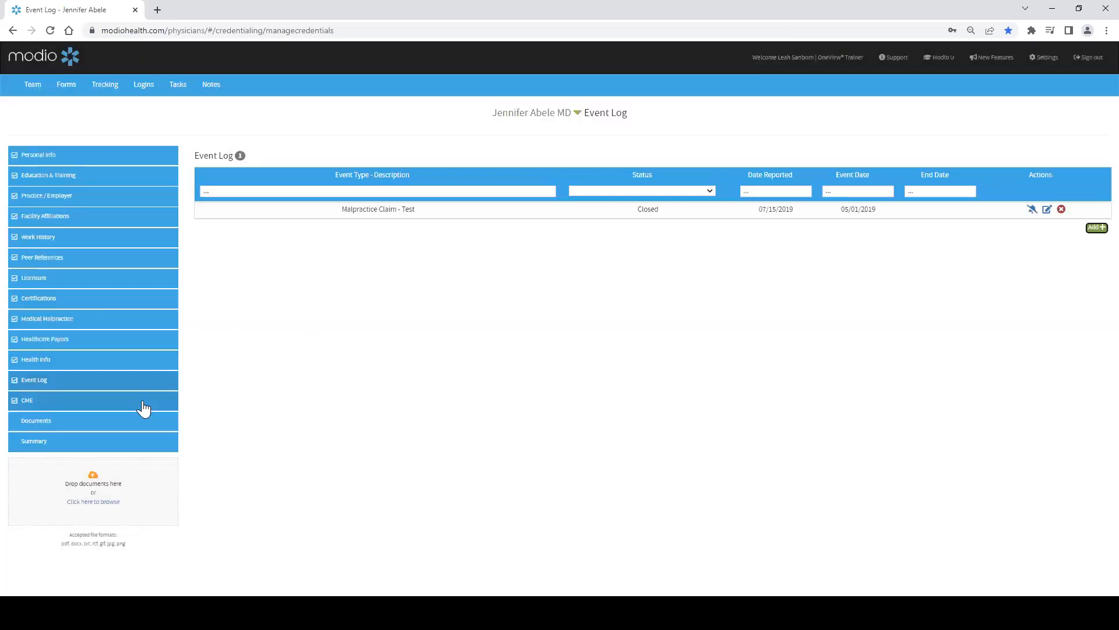
Step: Open CME and view the requirement details for the DC (MD) goal
click(143, 402)
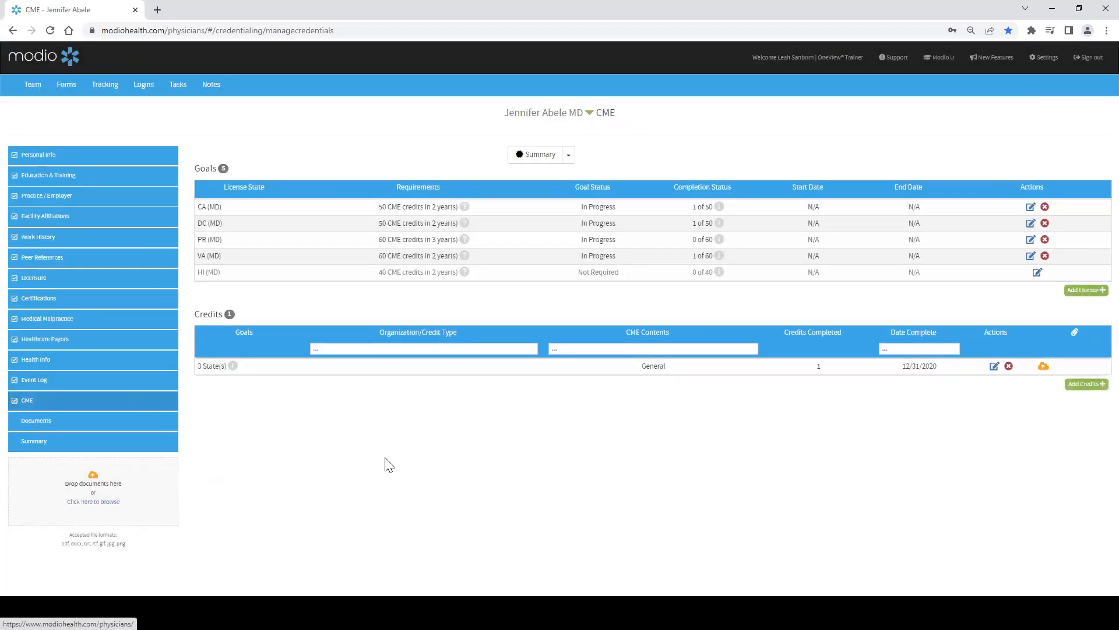
click(464, 223)
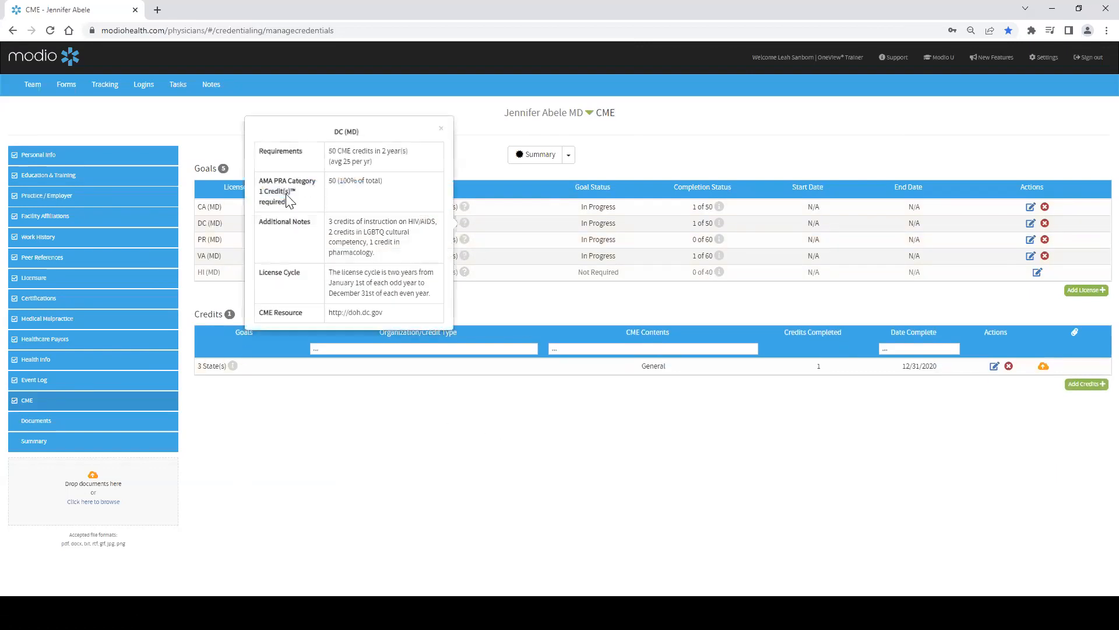
click(440, 130)
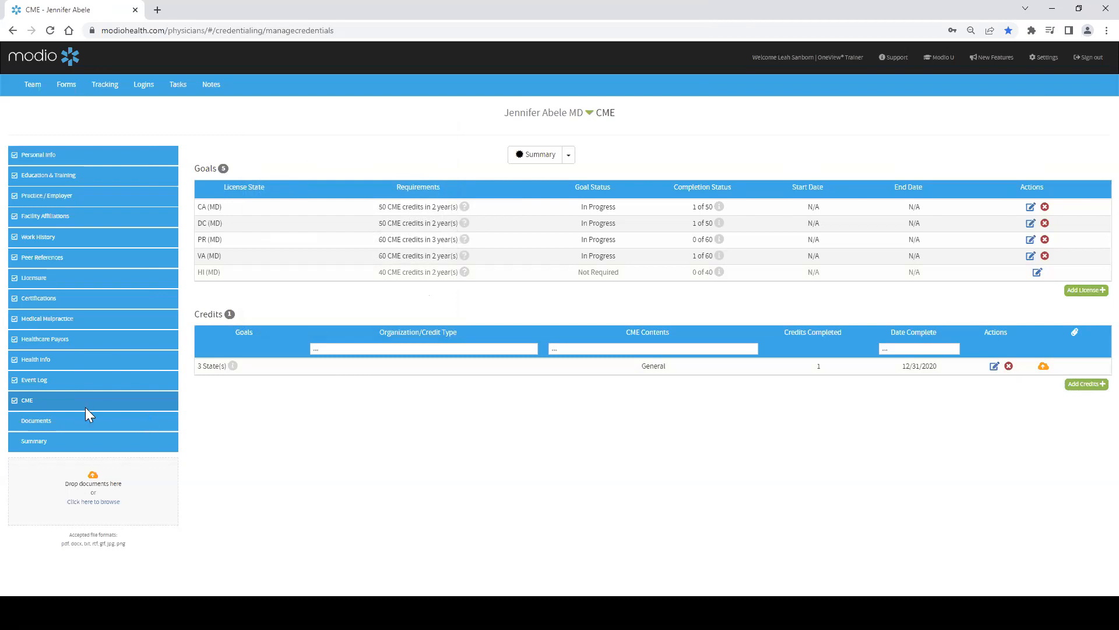
Step: Open Documents and collapse the Personal Info, Health Info, Malpractice, Miscellaneous and Education categories
click(96, 421)
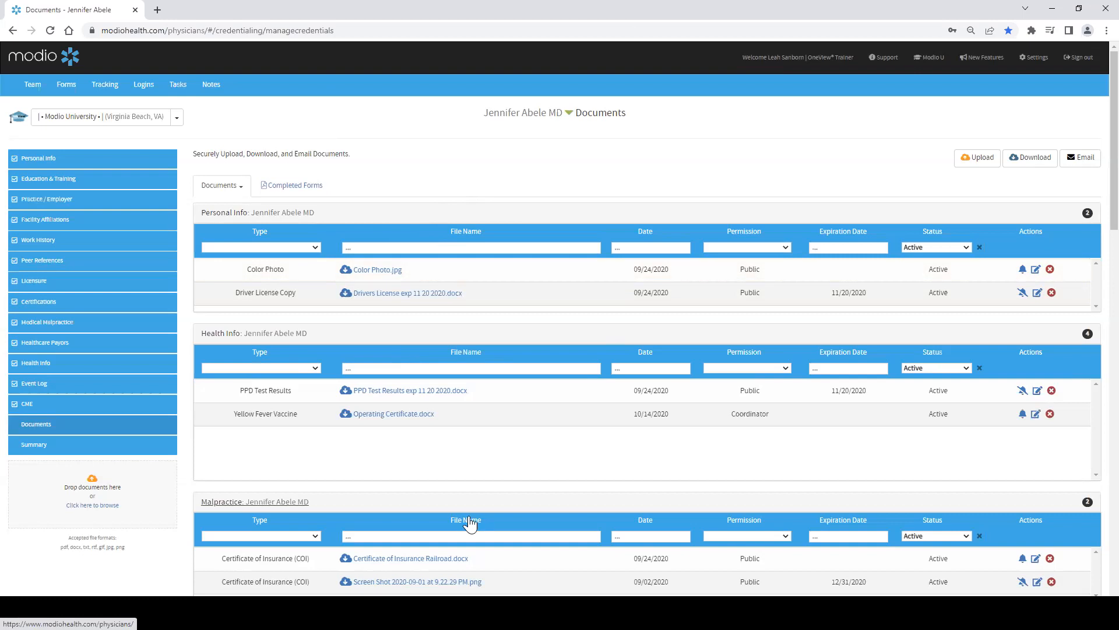
click(440, 214)
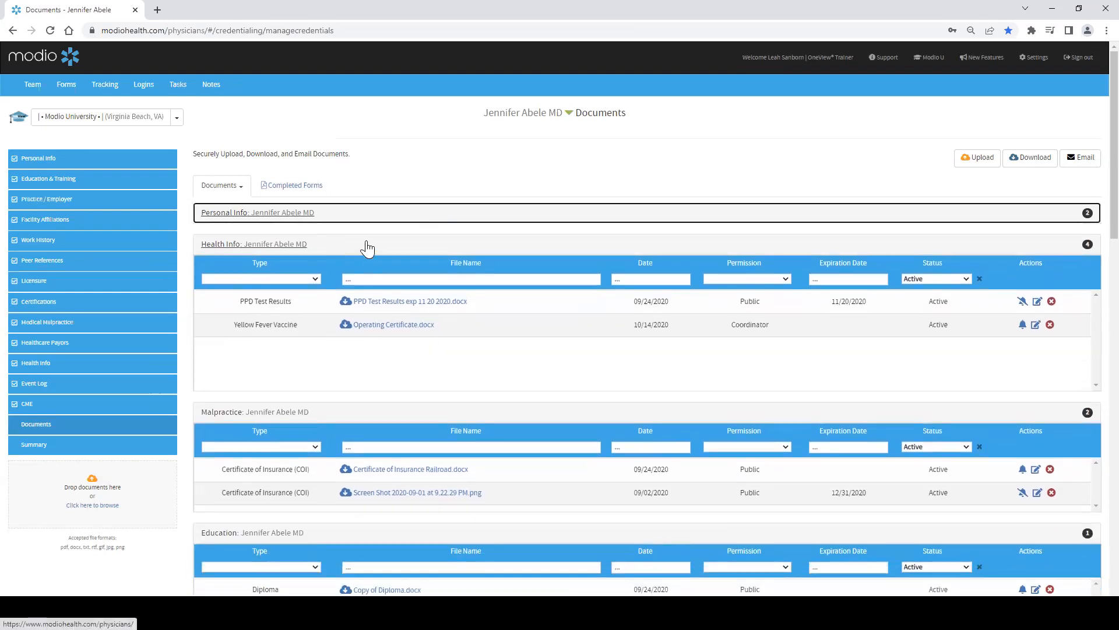
click(381, 244)
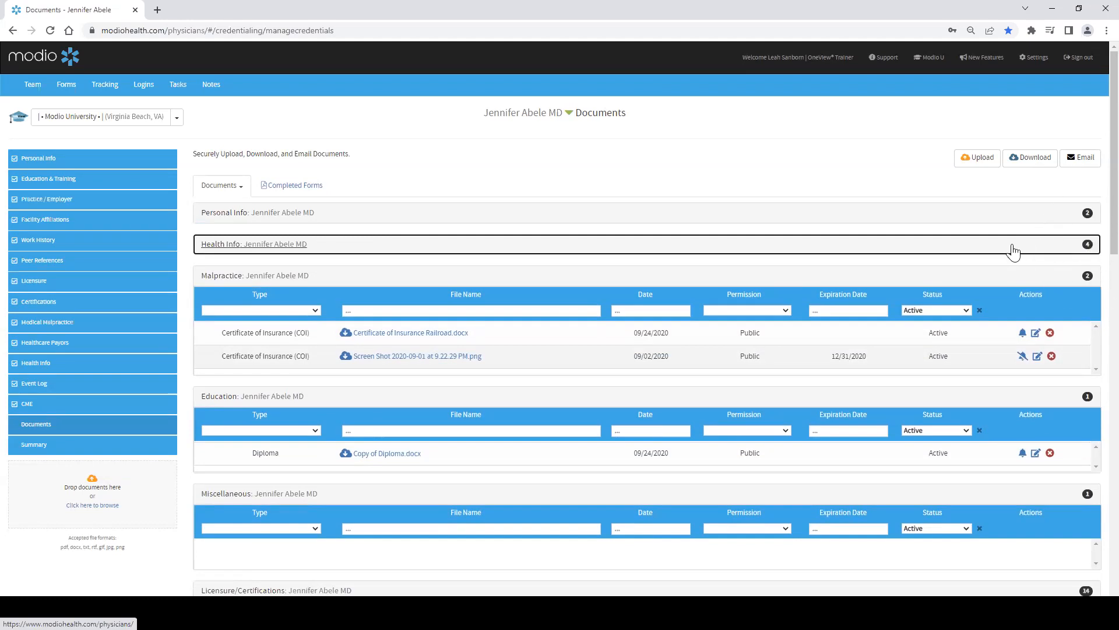
click(623, 275)
scroll(390, 256, down, 3)
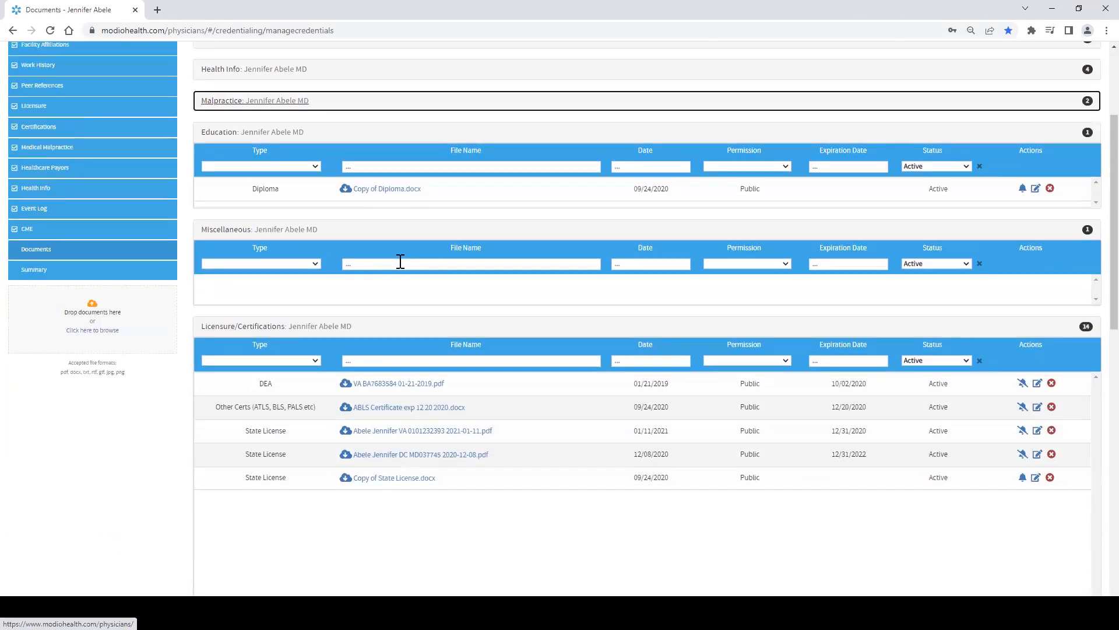
click(395, 234)
click(395, 138)
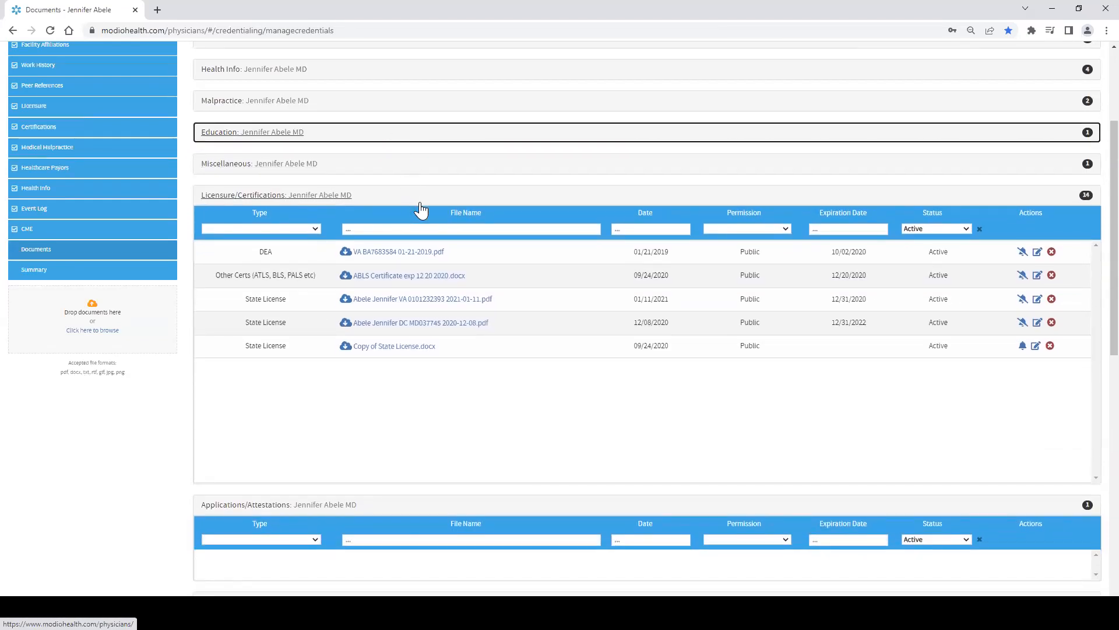
Step: Collapse the Licensure/Certifications category and expand the Verifications category to browse its files
click(417, 207)
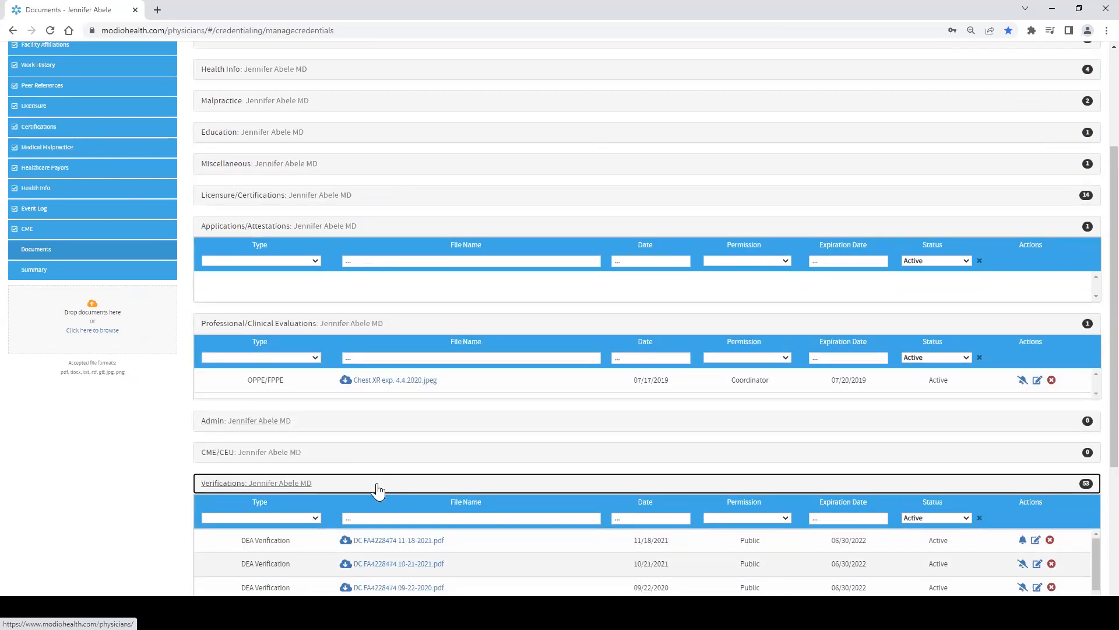
click(377, 490)
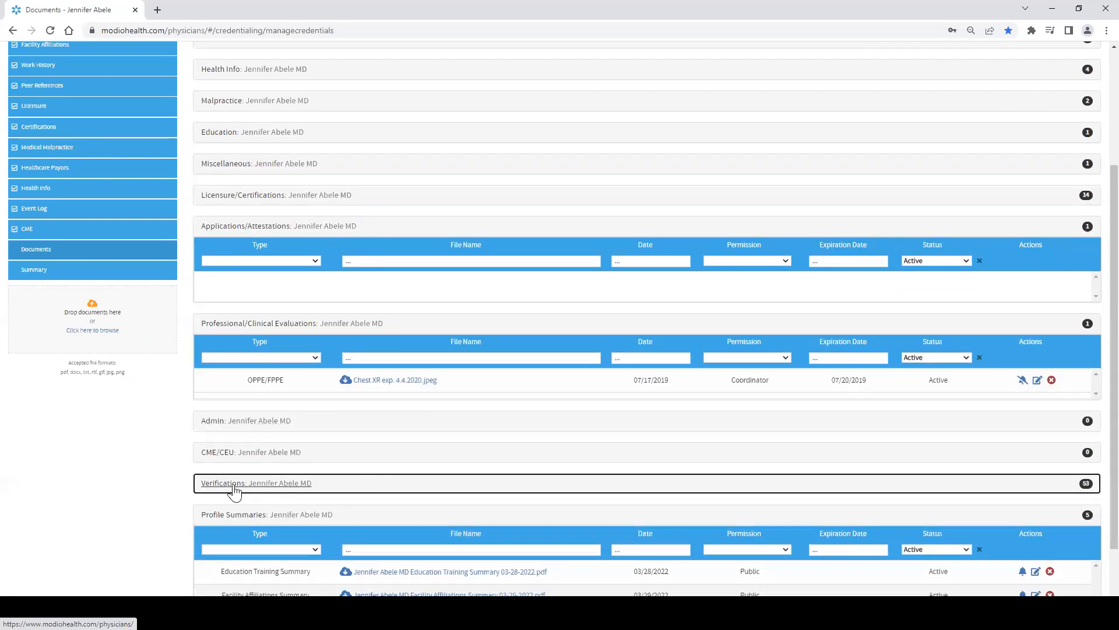
click(351, 490)
scroll(361, 513, down, 3)
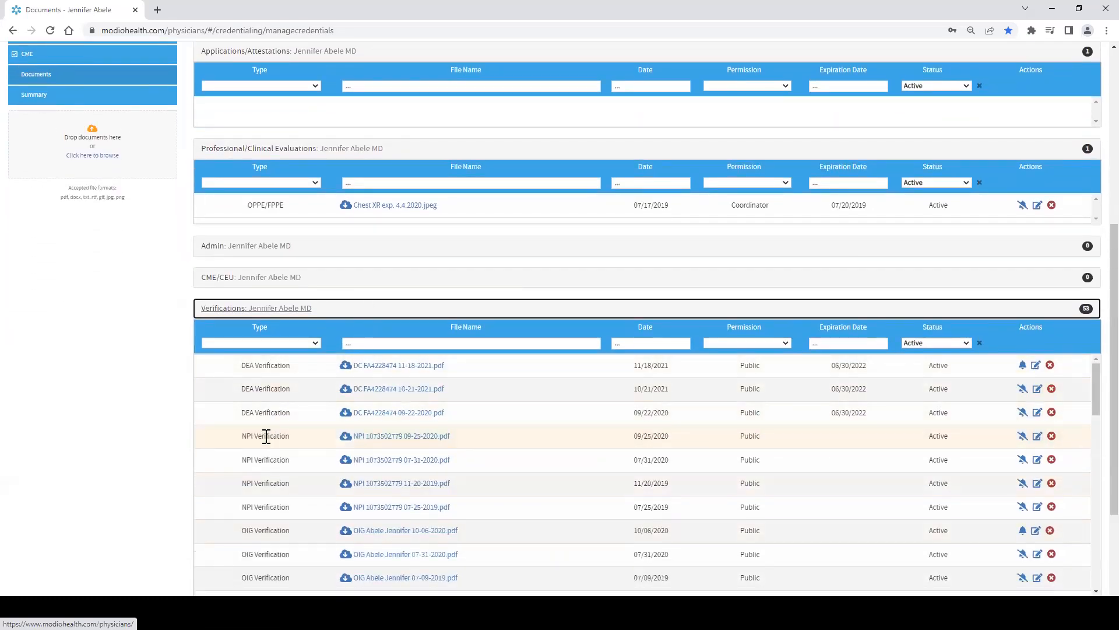
Step: Scroll through the Verifications files and collapse the Verifications category
scroll(260, 459, down, 5)
scroll(279, 540, down, 3)
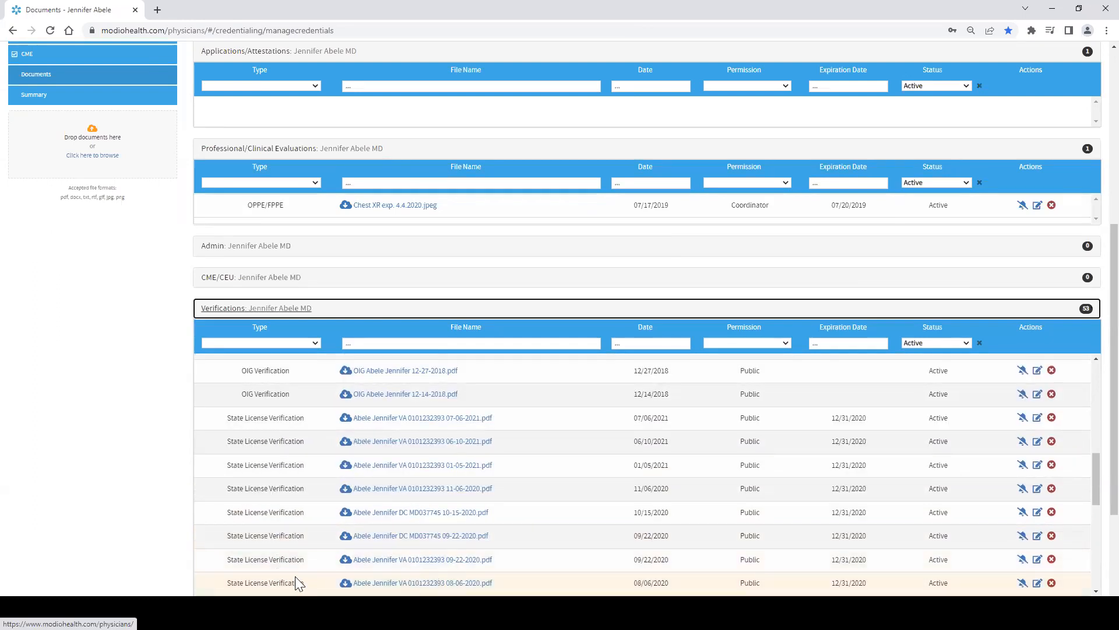
click(406, 313)
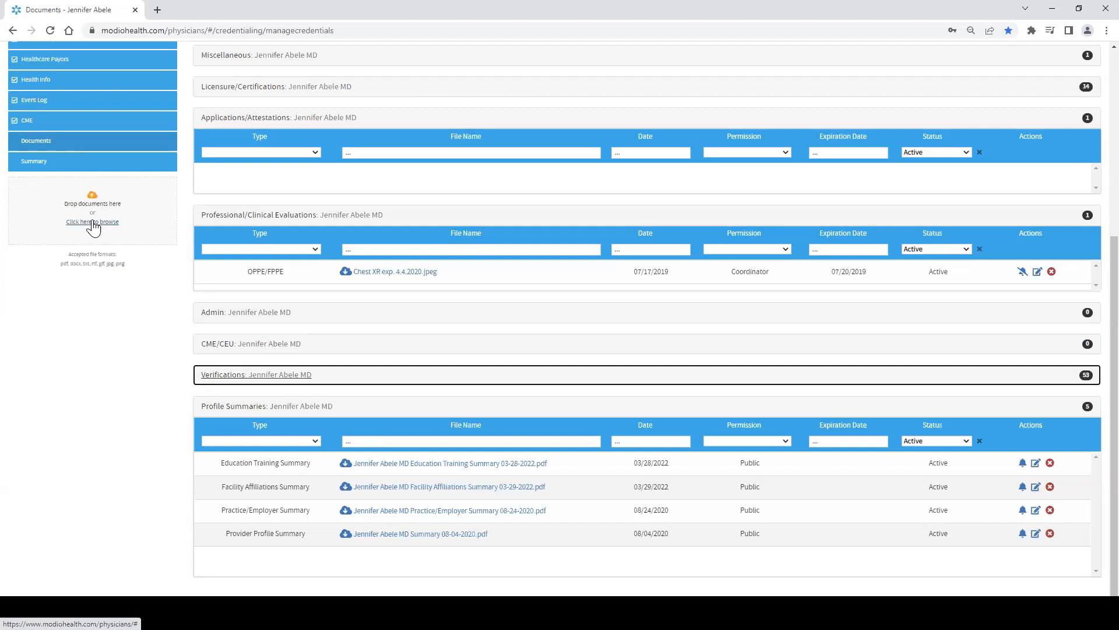
click(93, 226)
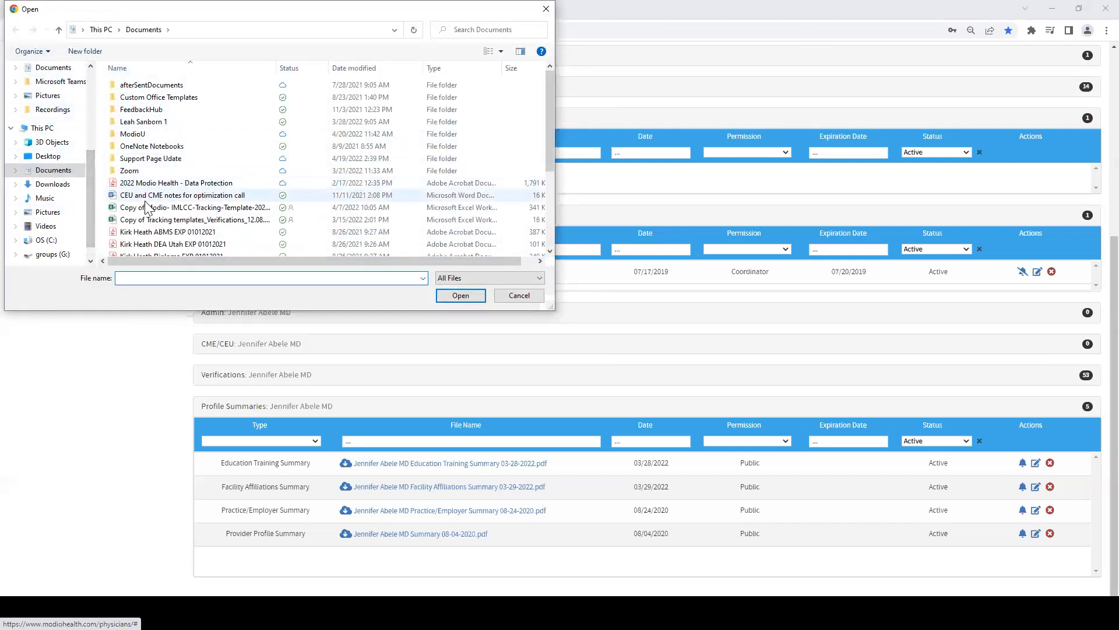
click(140, 232)
shift+click(140, 254)
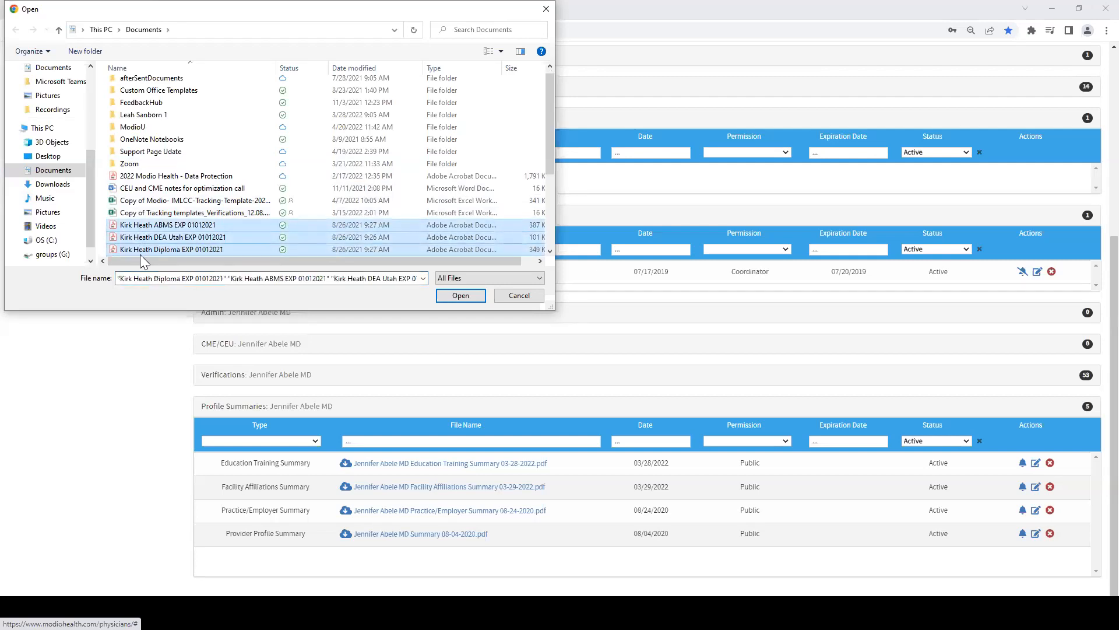
click(450, 297)
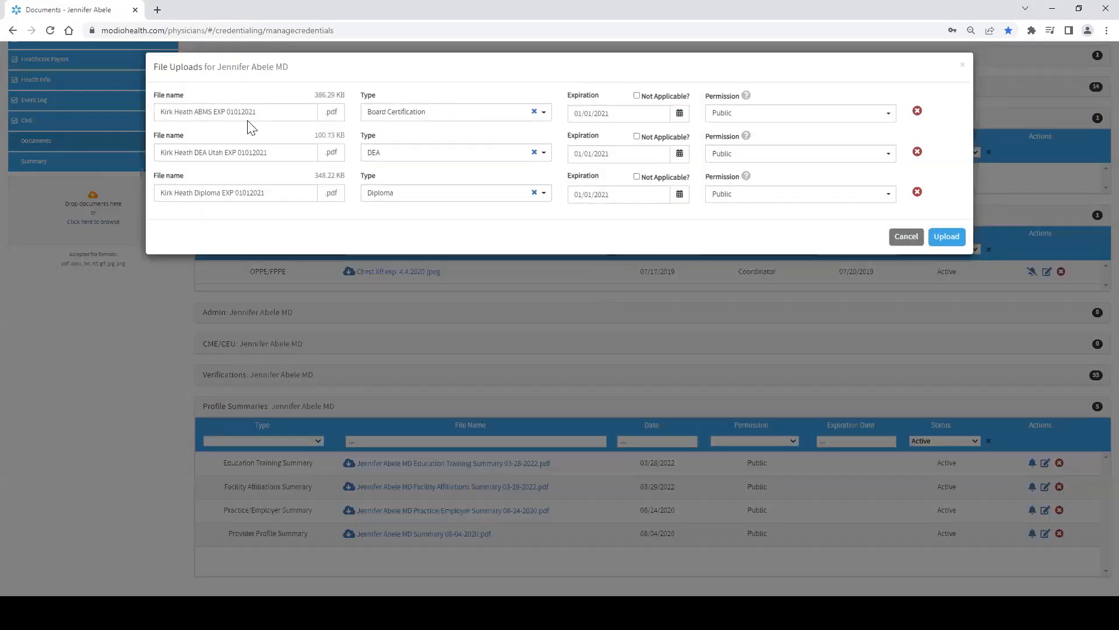
Step: Set the first file's type to Business License Application, then cancel the file upload
drag(261, 111, 162, 112)
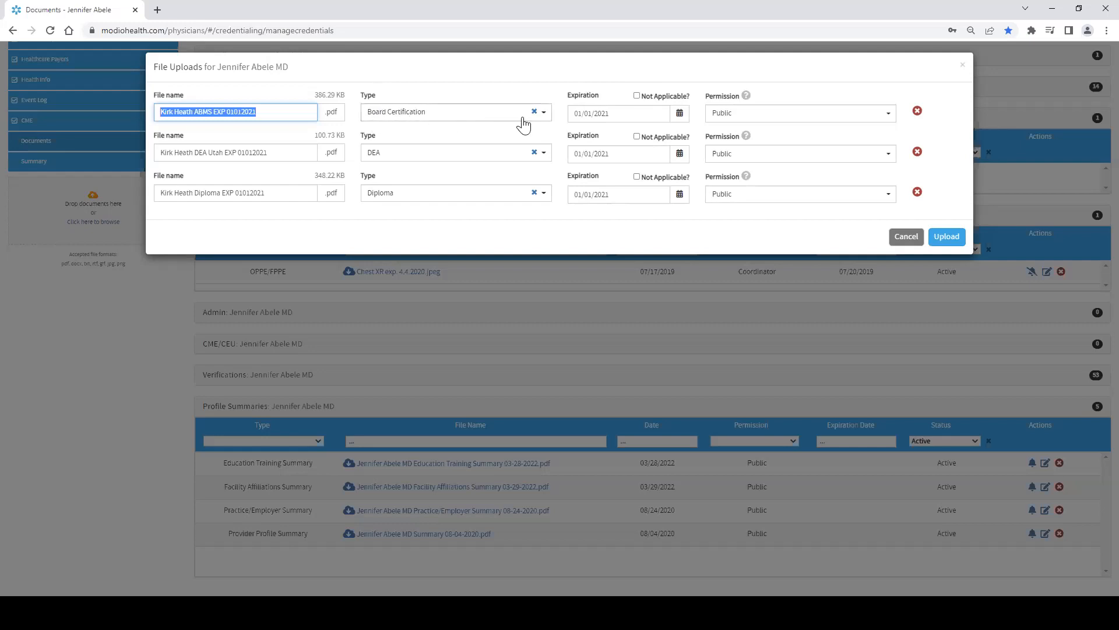
click(544, 117)
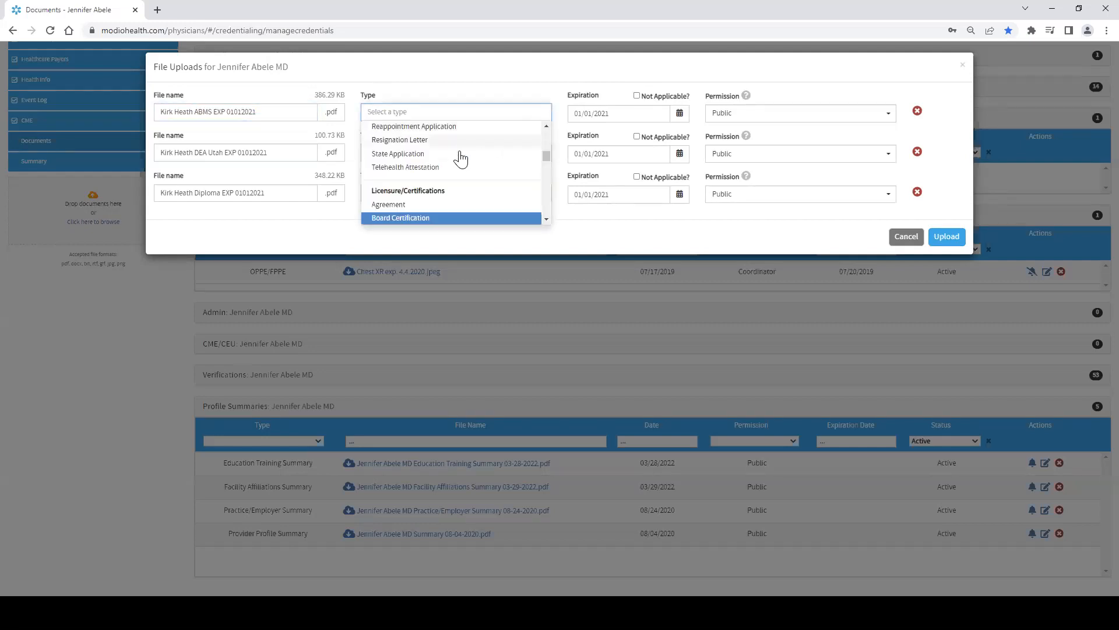
scroll(458, 160, down, 10)
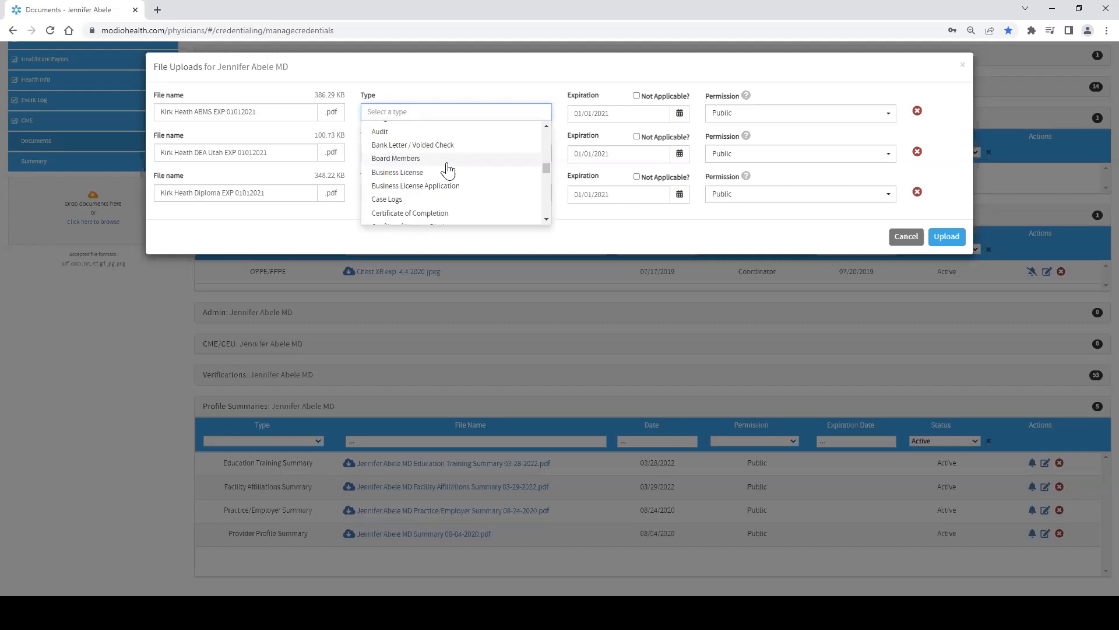
click(419, 187)
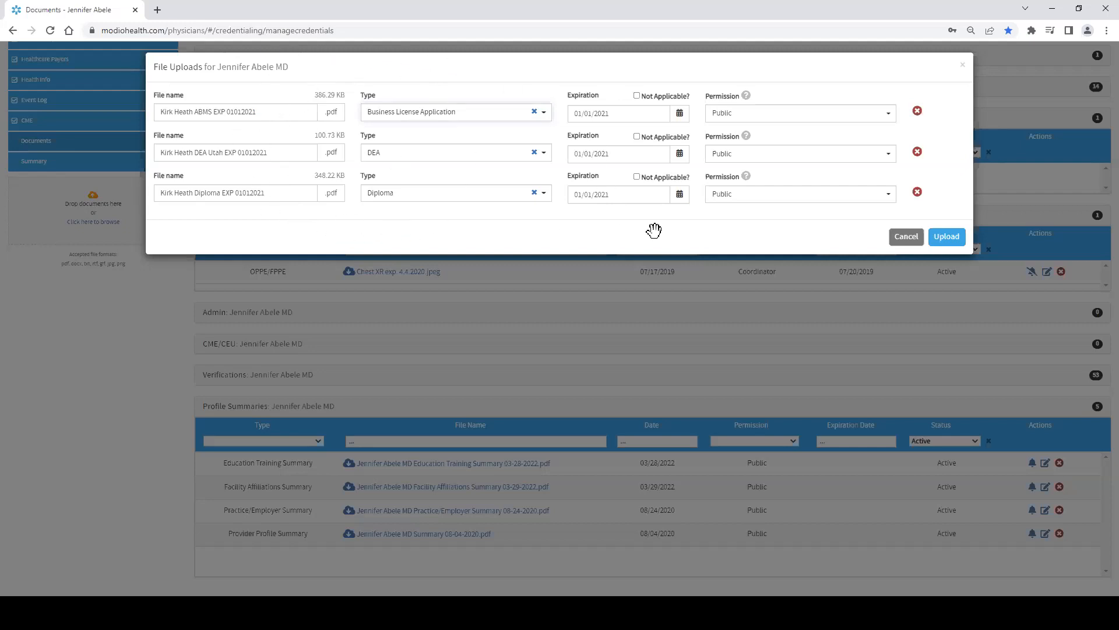
click(907, 237)
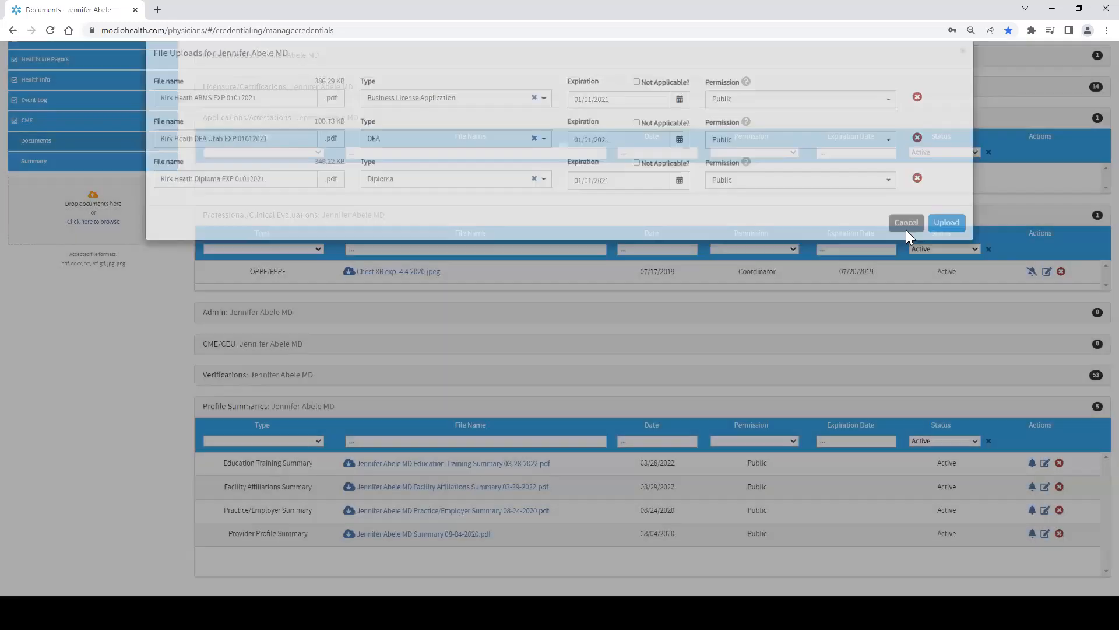
Step: Open the provider's Summary page and look over its personal info
click(51, 165)
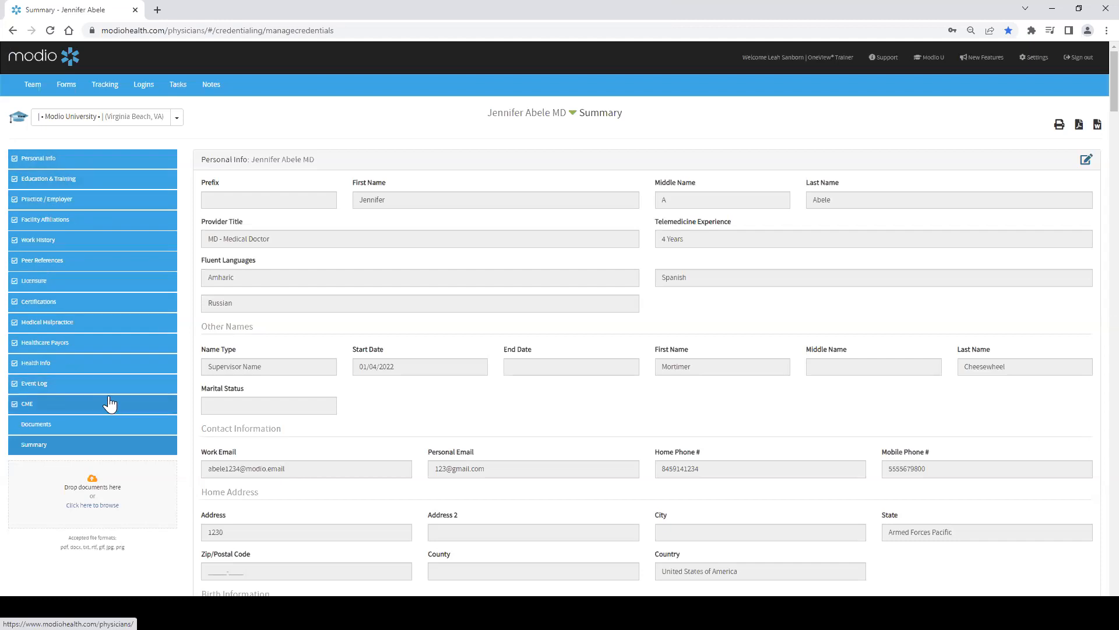
scroll(513, 291, down, 9)
scroll(659, 405, up, 10)
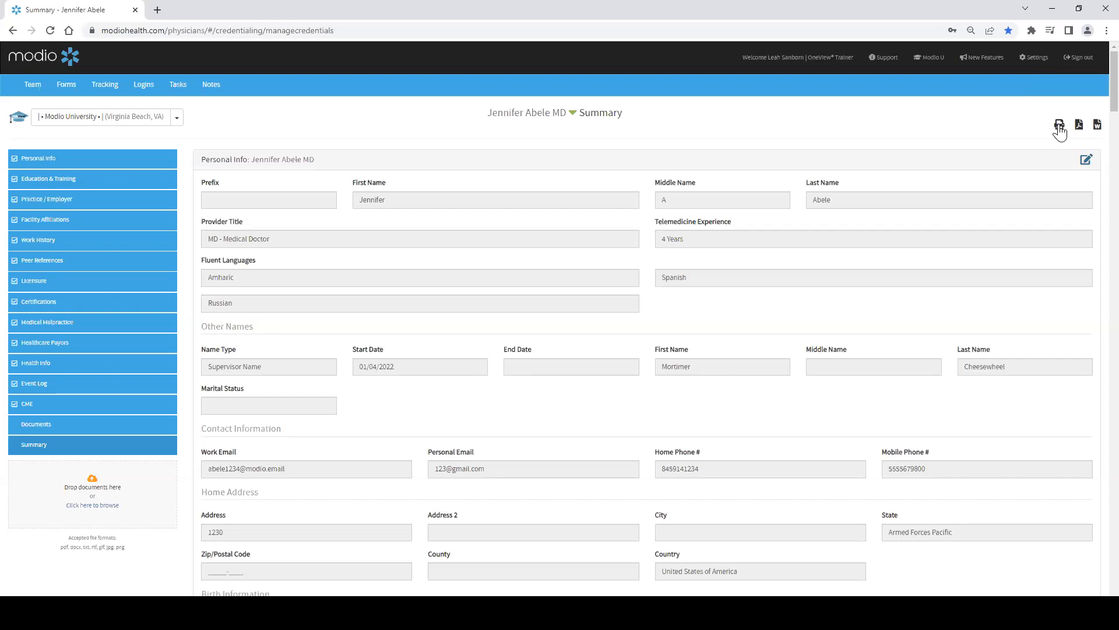
Step: Open the CV Settings, toggle CAQH ID on and off, and save to generate the provider's CV
click(1097, 125)
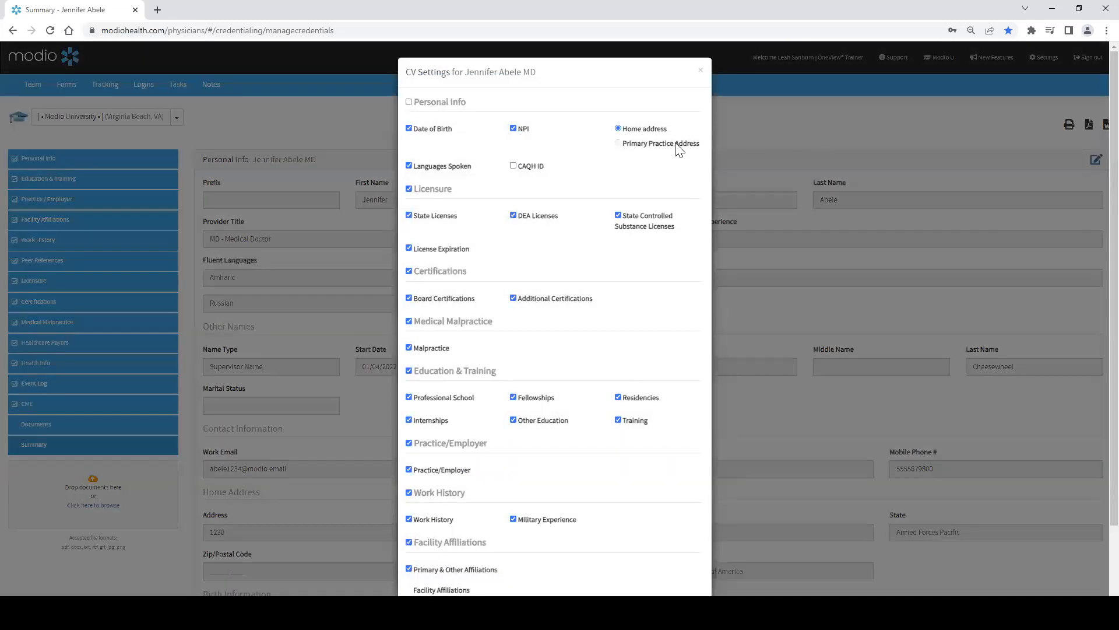
click(515, 166)
click(513, 166)
scroll(537, 214, down, 2)
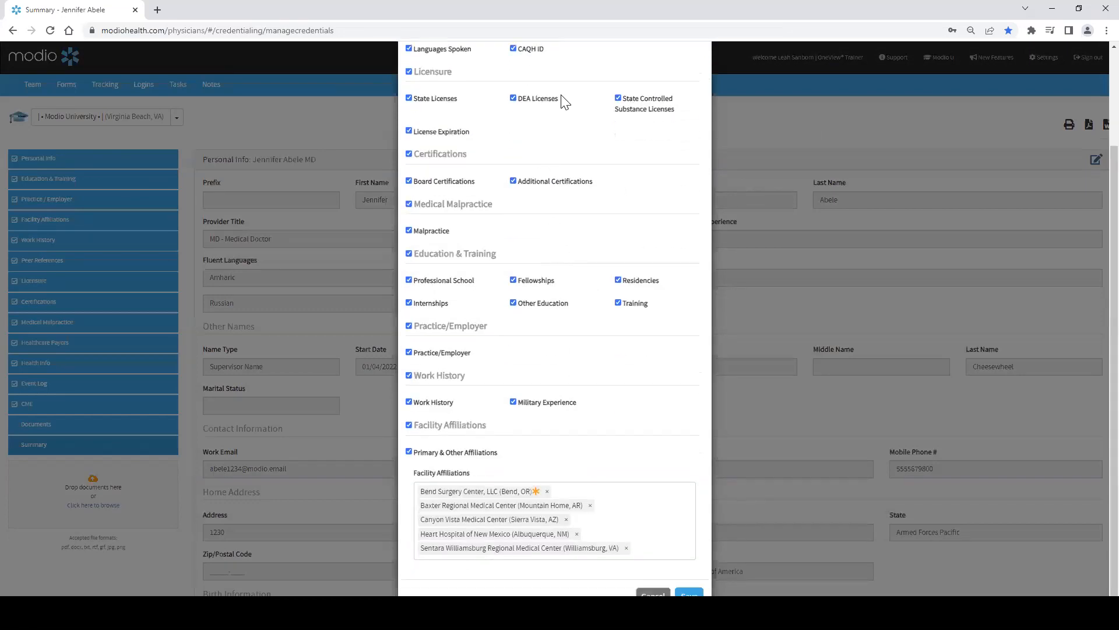
click(689, 595)
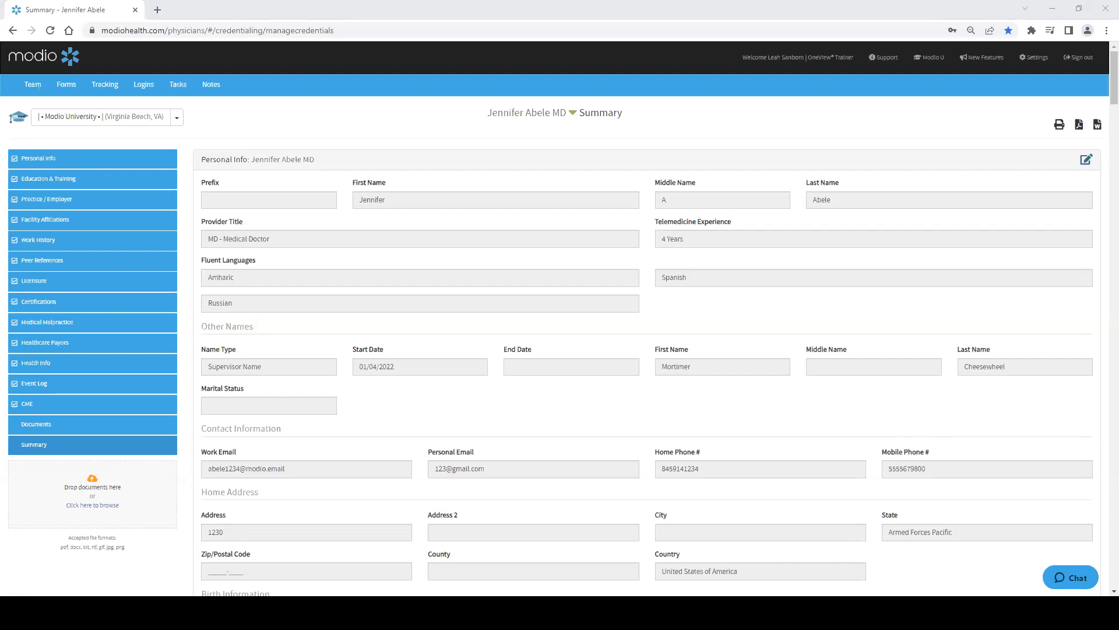
Step: Open the CV Settings again and save them to generate the CV once more
click(937, 400)
click(634, 592)
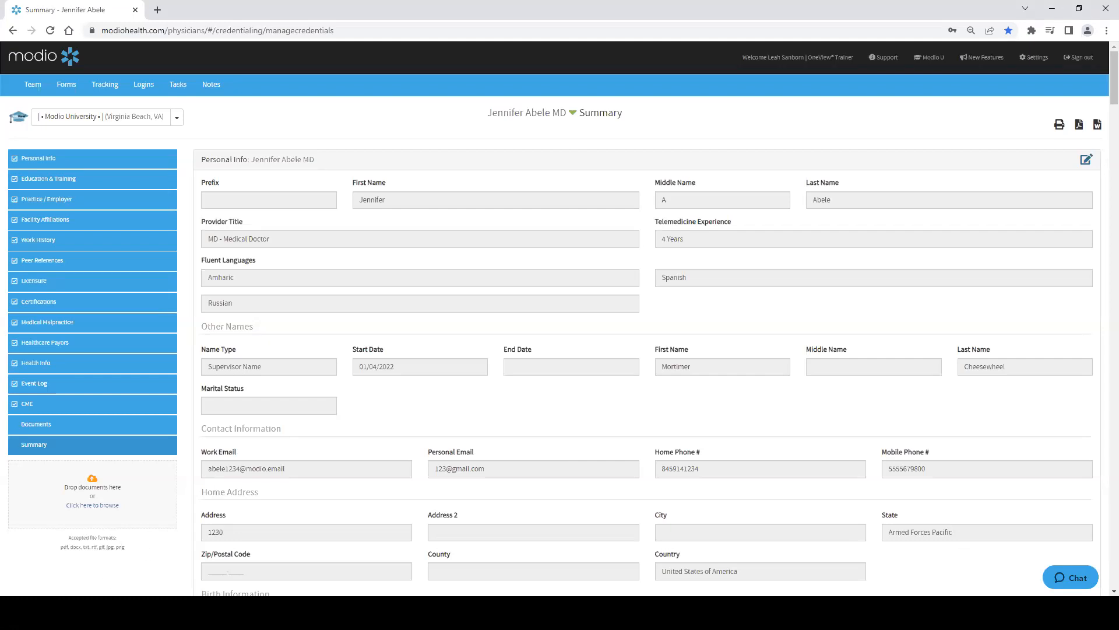
click(1095, 125)
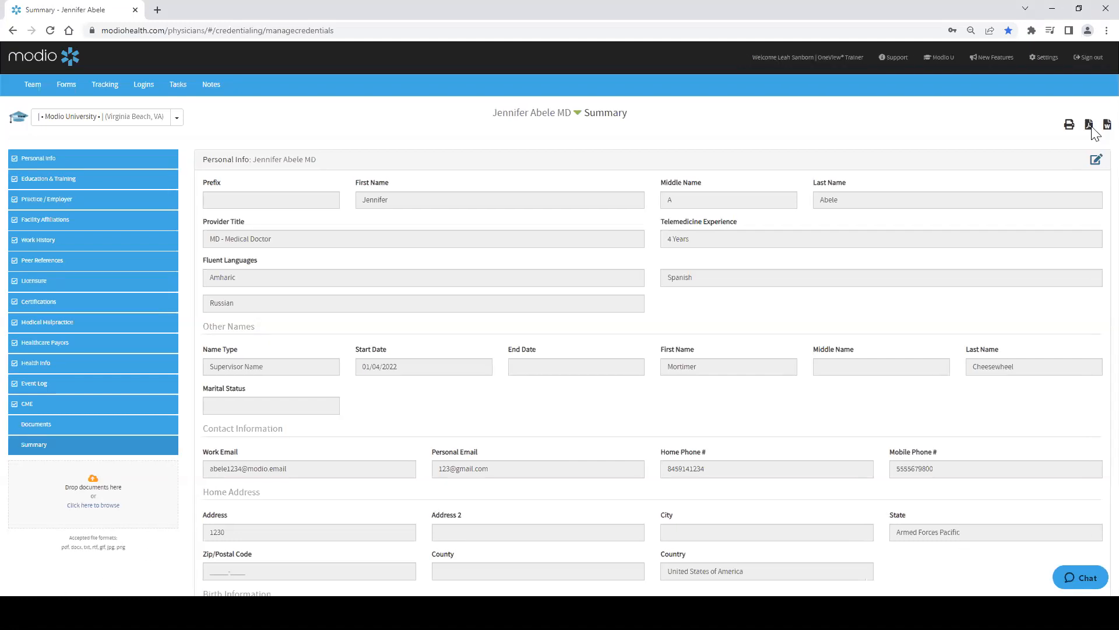
scroll(618, 583, down, 3)
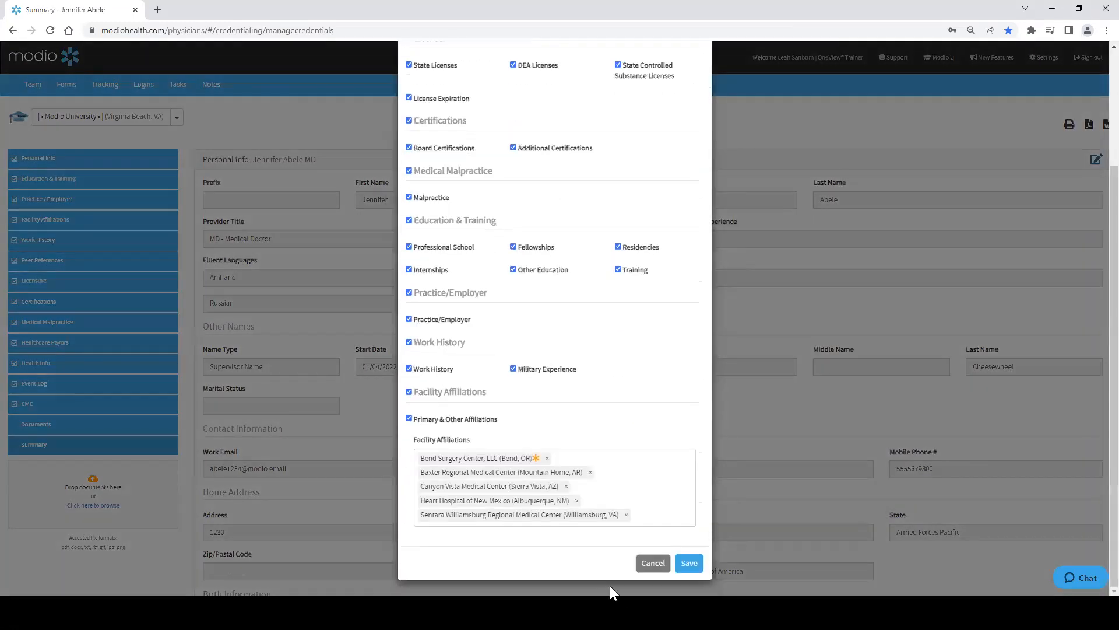
click(688, 562)
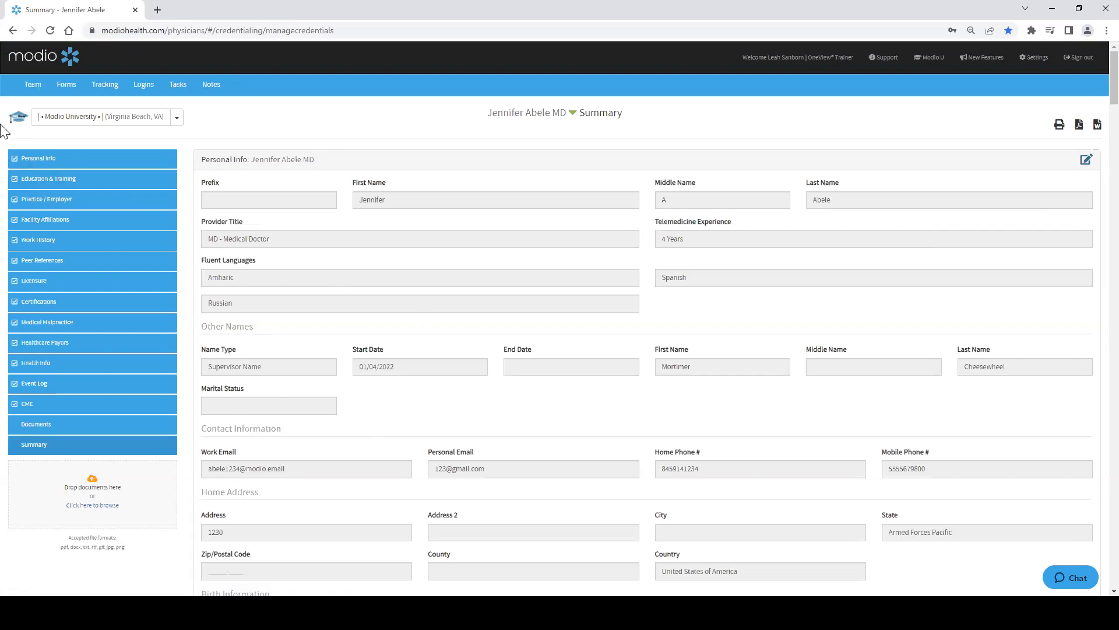
Step: Return to the Team page and open the alerts compliance report
click(28, 88)
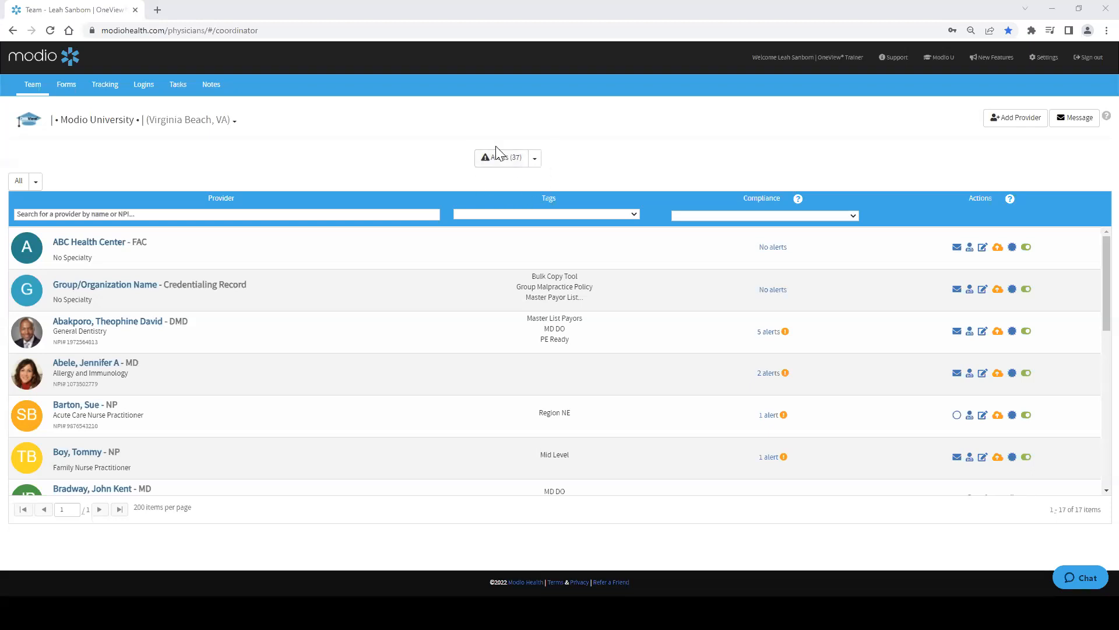
click(501, 168)
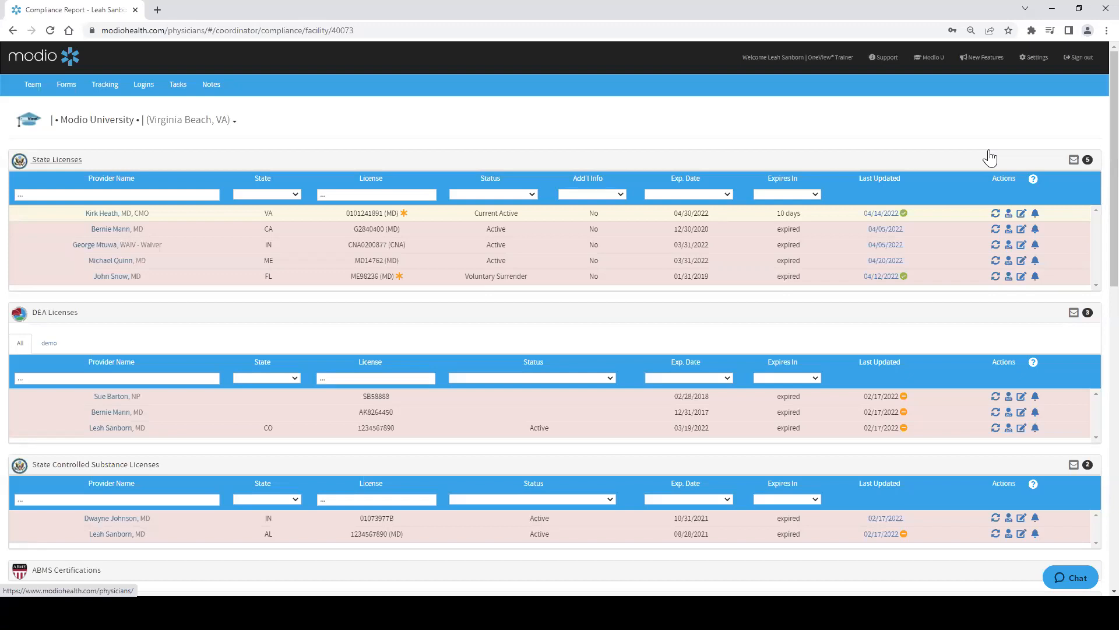
Step: Scroll through the compliance report sections and expand the OIG section
scroll(352, 186, down, 3)
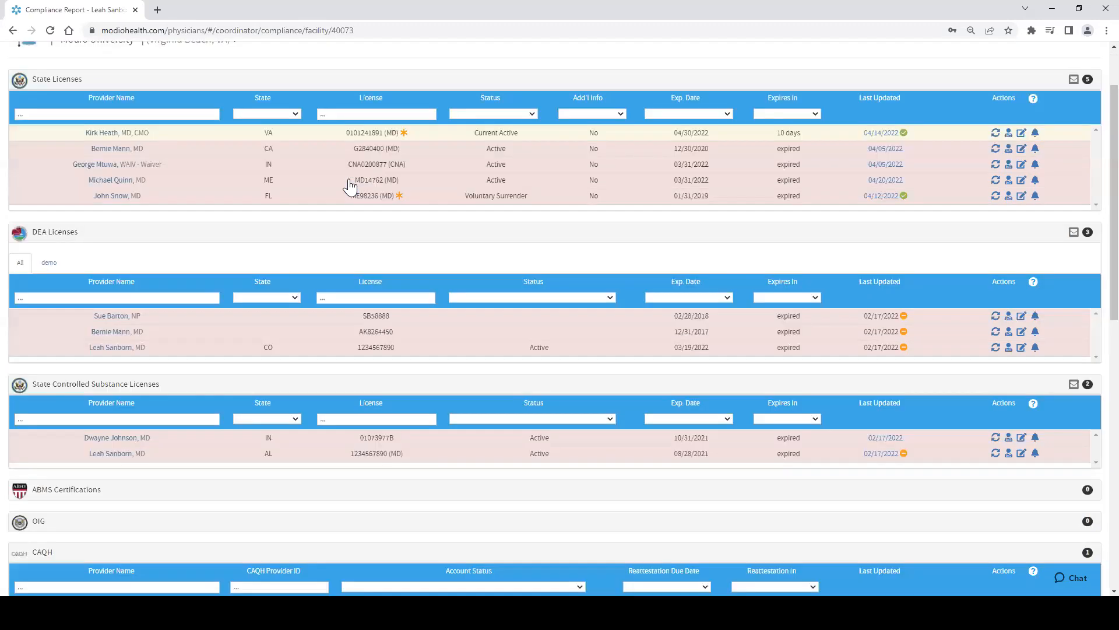
scroll(350, 182, down, 10)
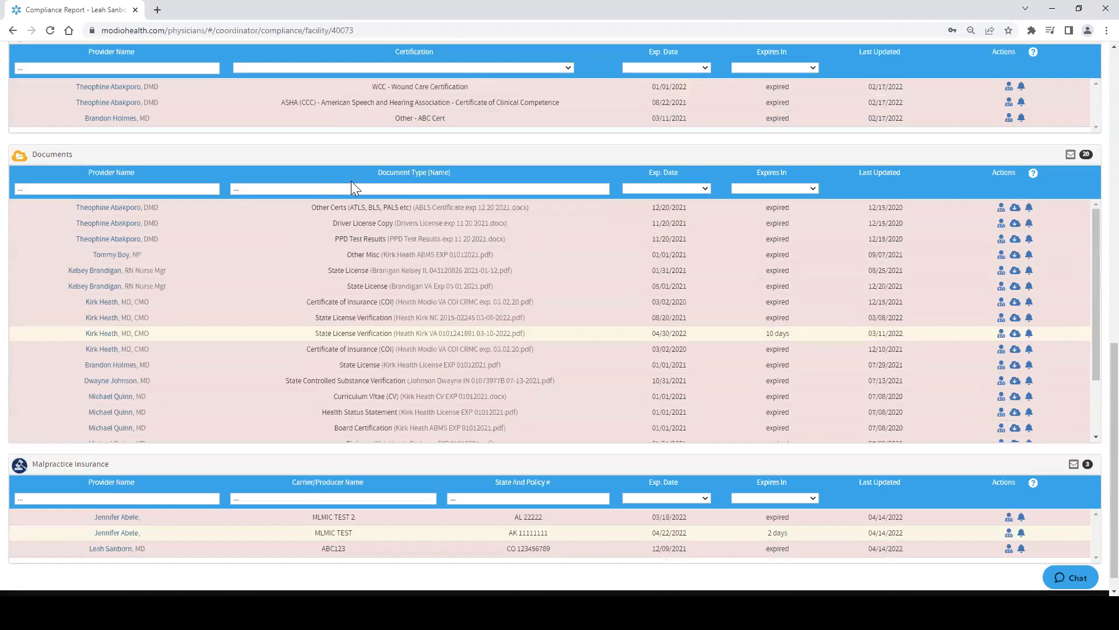
scroll(338, 350, up, 7)
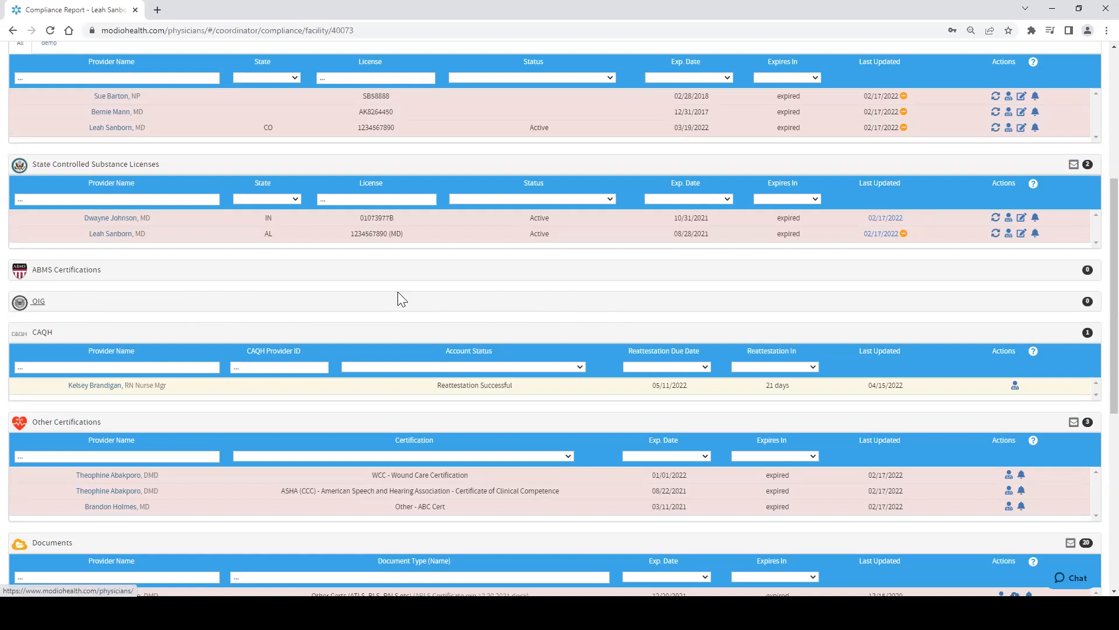
click(75, 309)
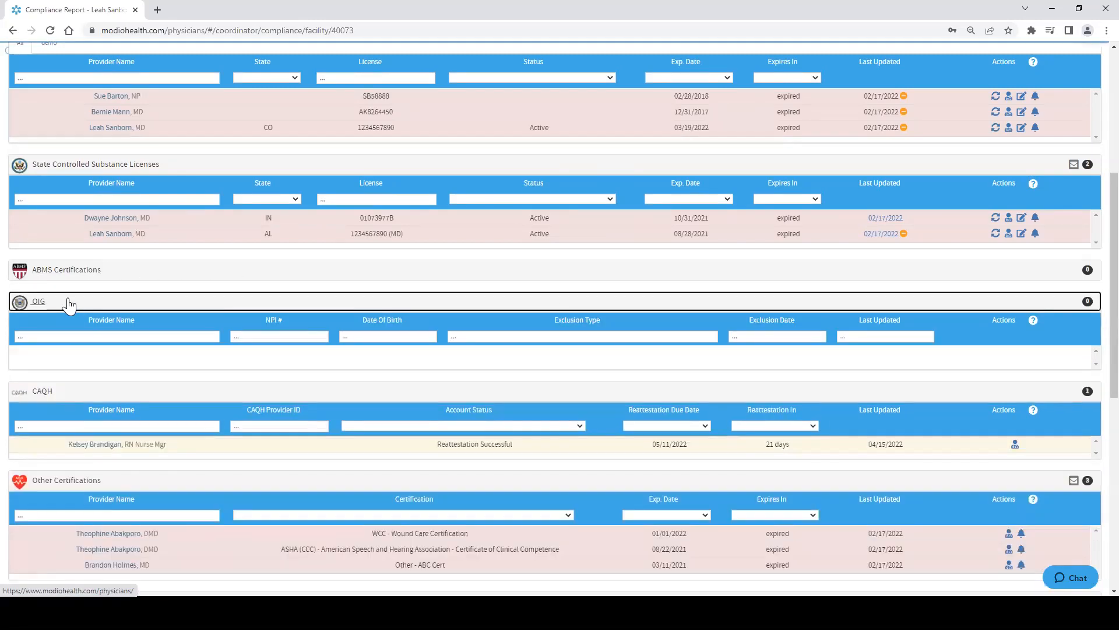
click(807, 304)
scroll(392, 243, up, 5)
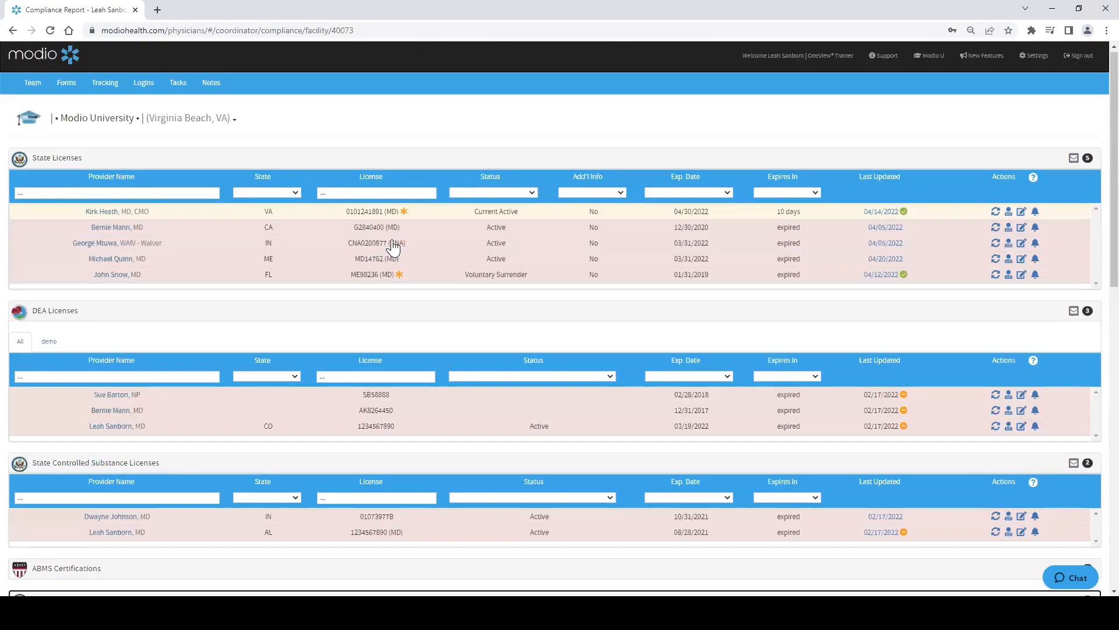
Step: Return to the Team page and export the OIG CSV report from the reports list
click(32, 84)
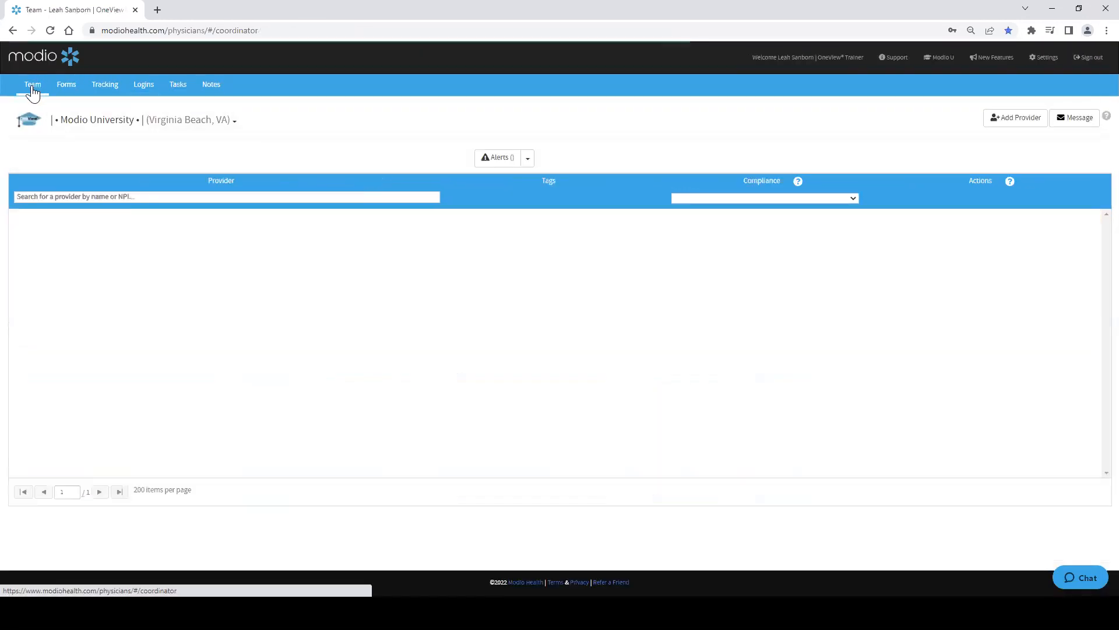
click(533, 159)
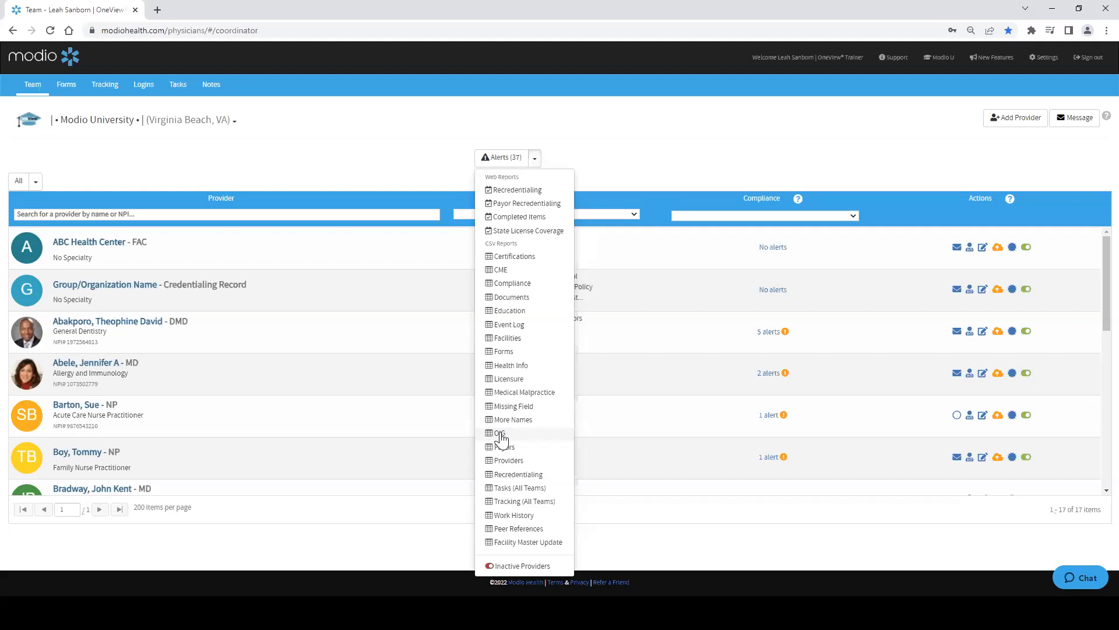
click(500, 434)
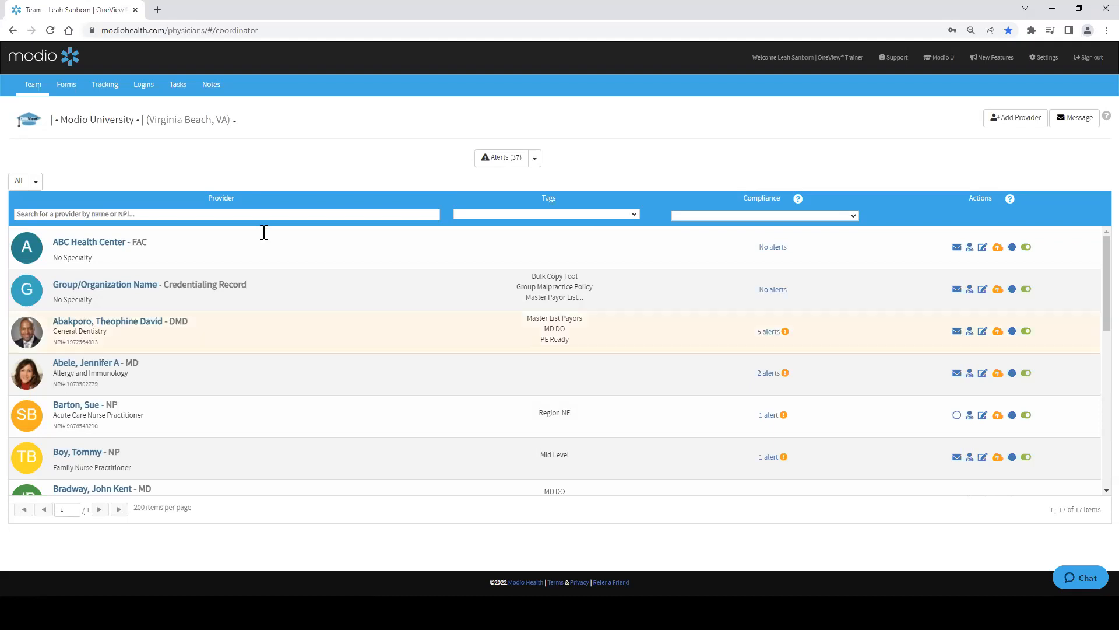
click(531, 161)
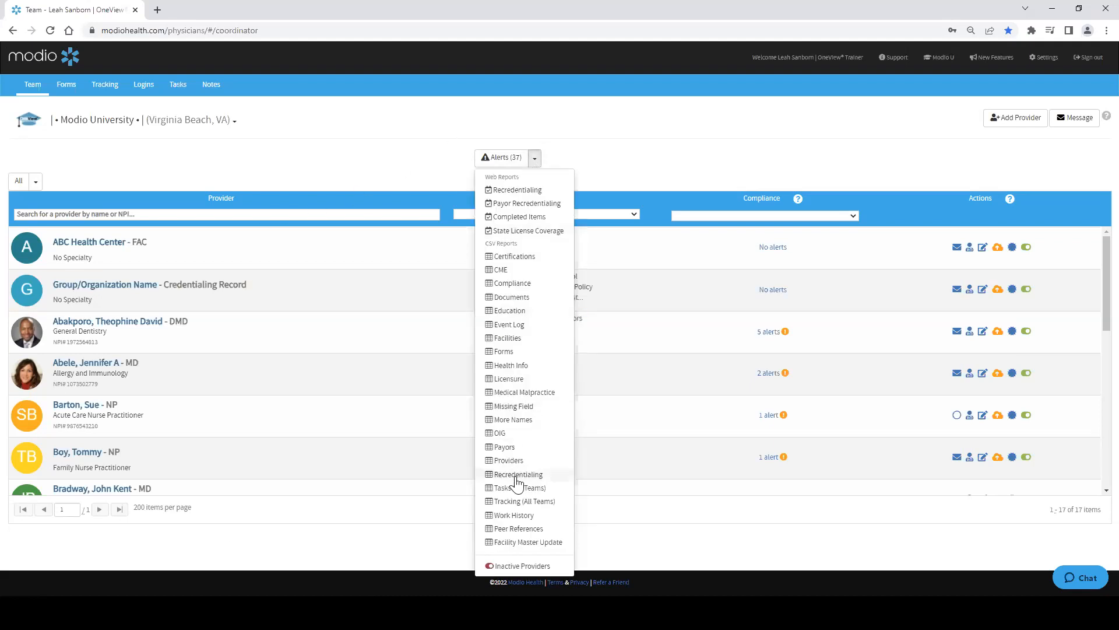
click(502, 435)
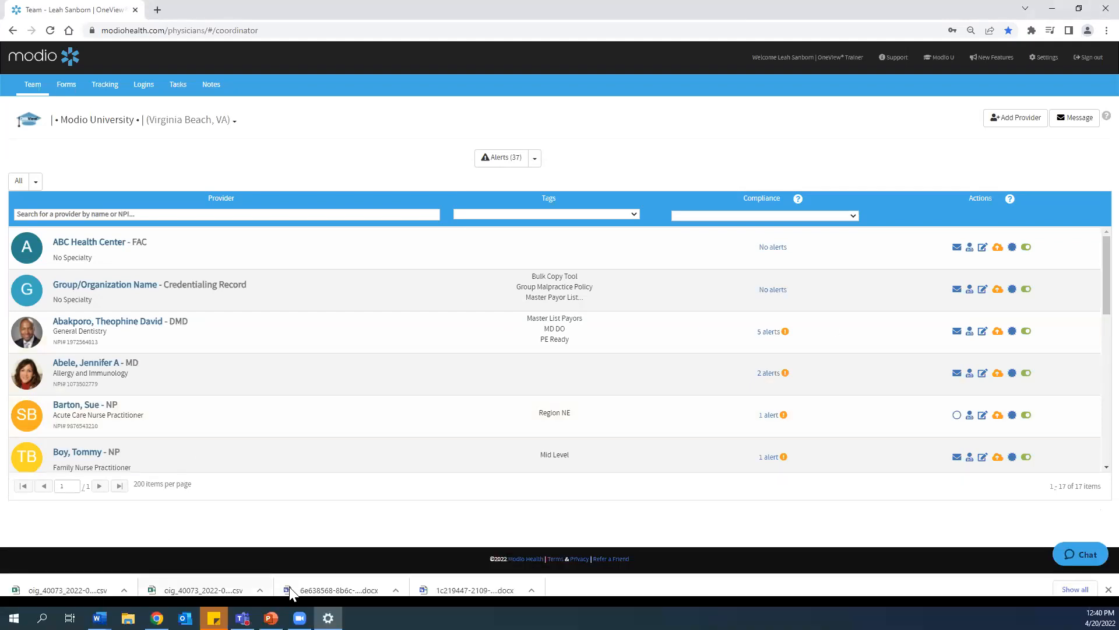
Step: Open the downloaded OIG CSV in Excel, maximize it, and autofit the Provider ID and Last Updated columns
click(199, 586)
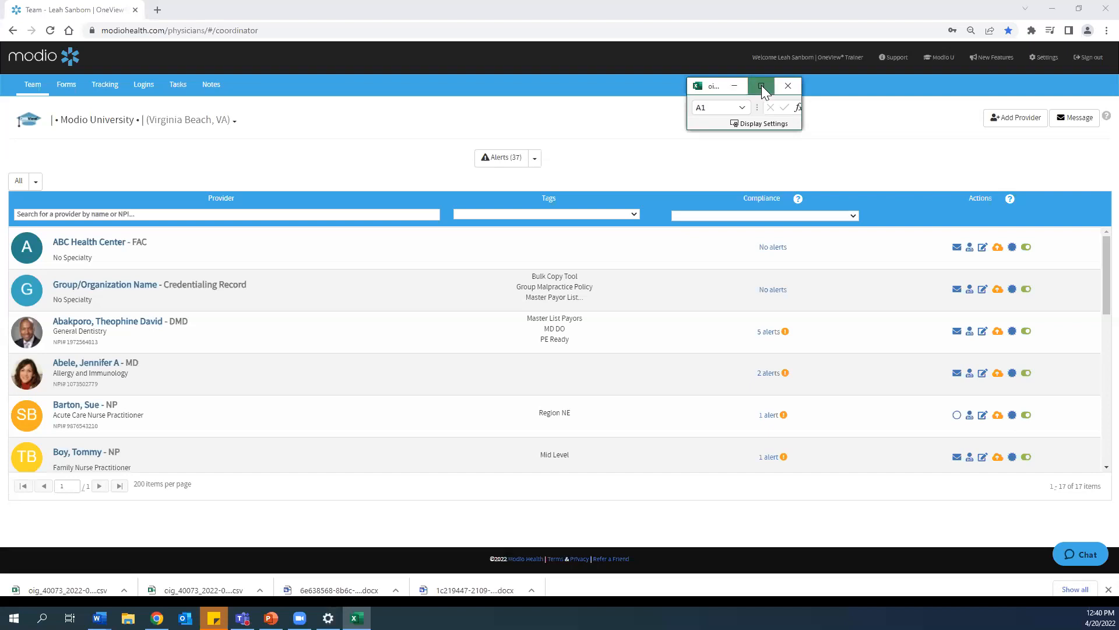
click(757, 86)
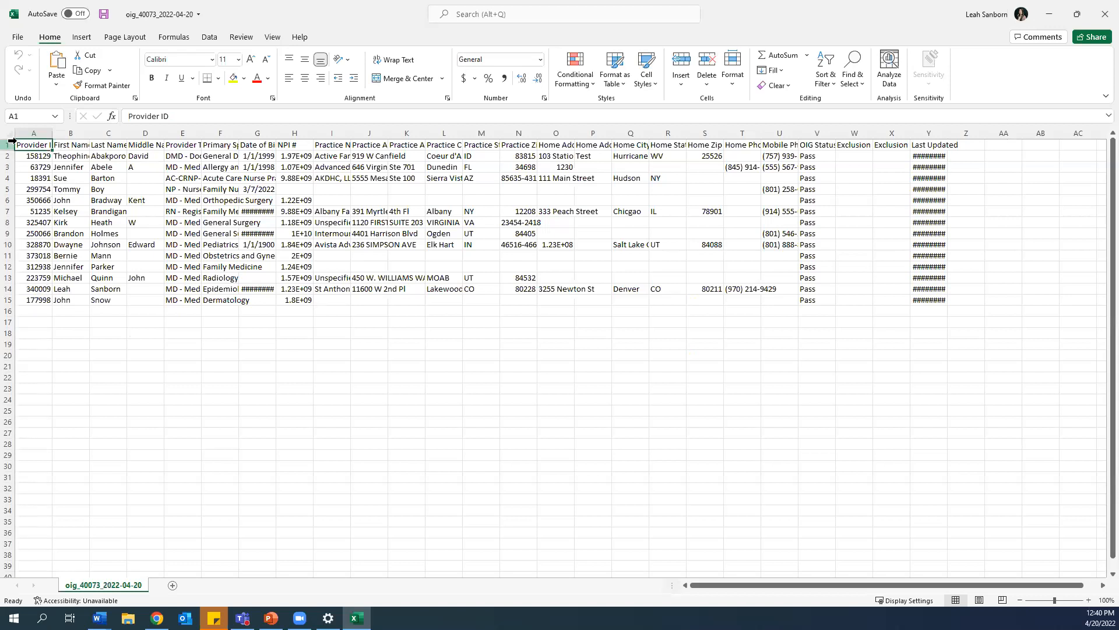
double_click(55, 141)
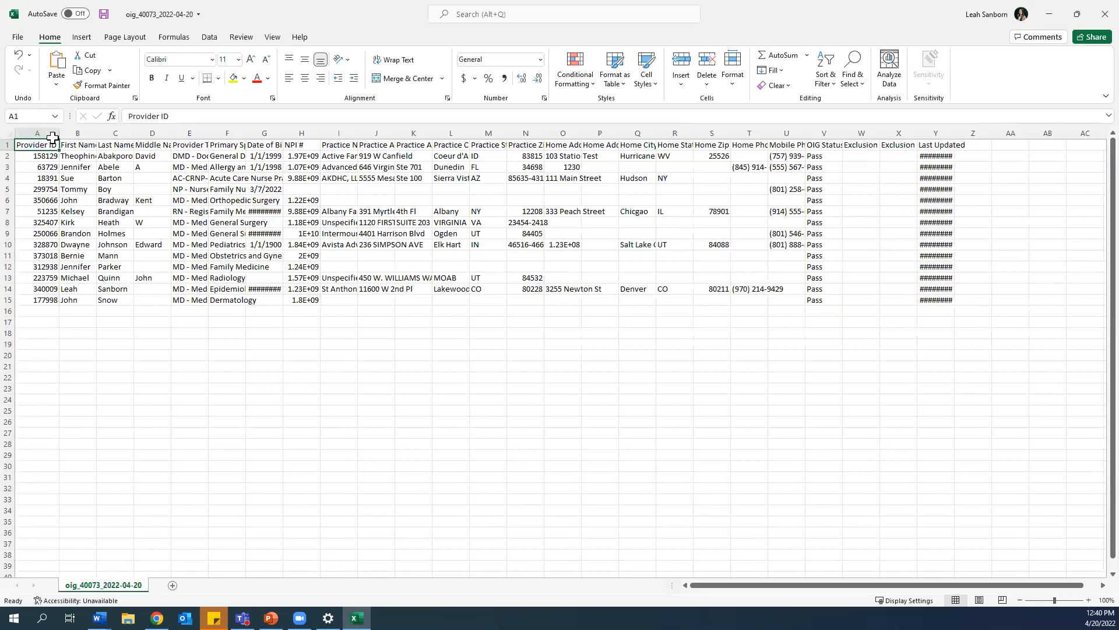
double_click(954, 131)
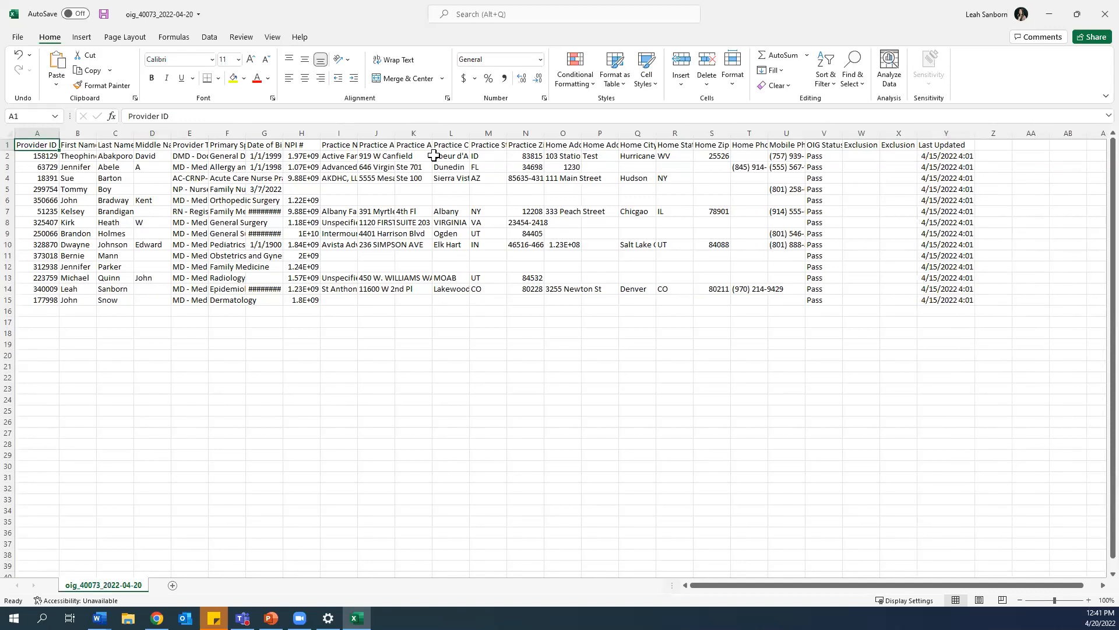
Step: Autofit the Mobile Phone, Date of Birth and Provider Type columns, then leave Excel
click(950, 135)
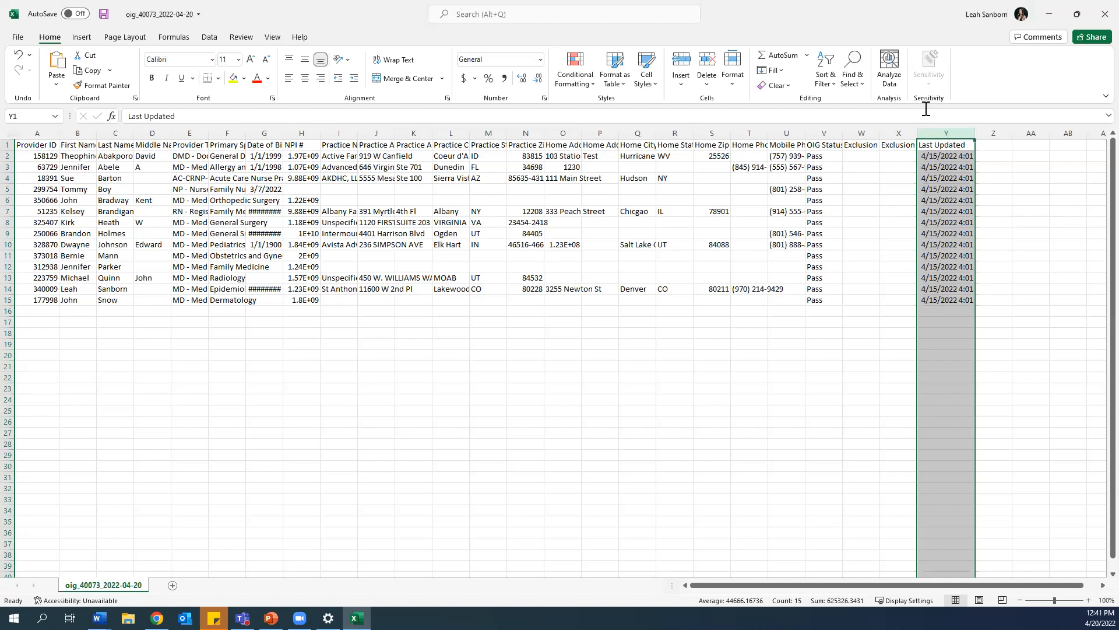
double_click(806, 133)
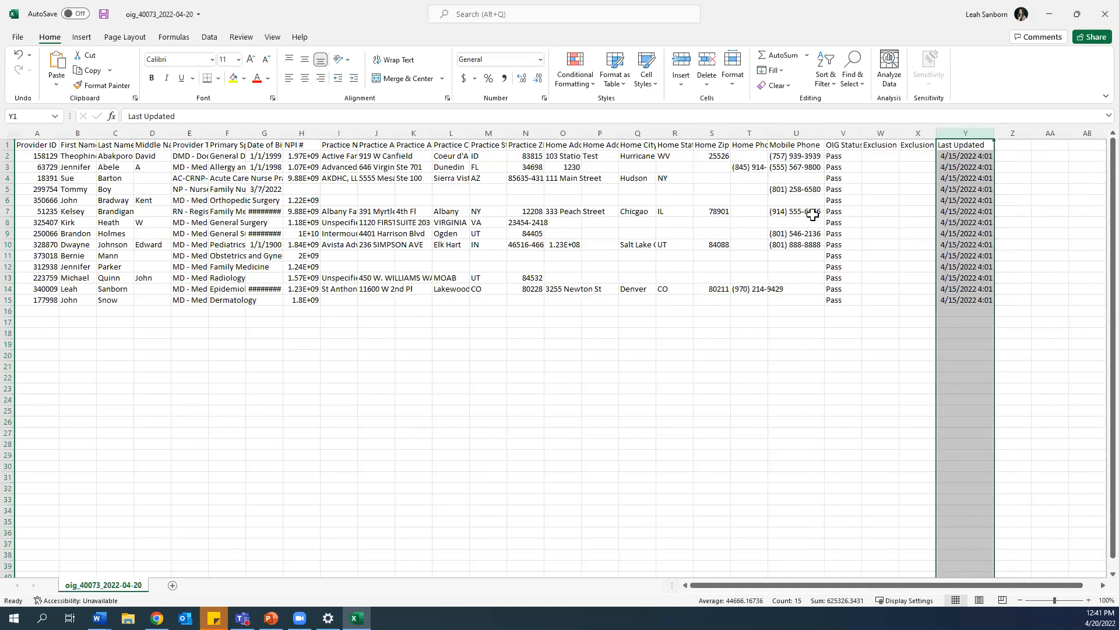
double_click(280, 134)
drag(210, 136, 207, 136)
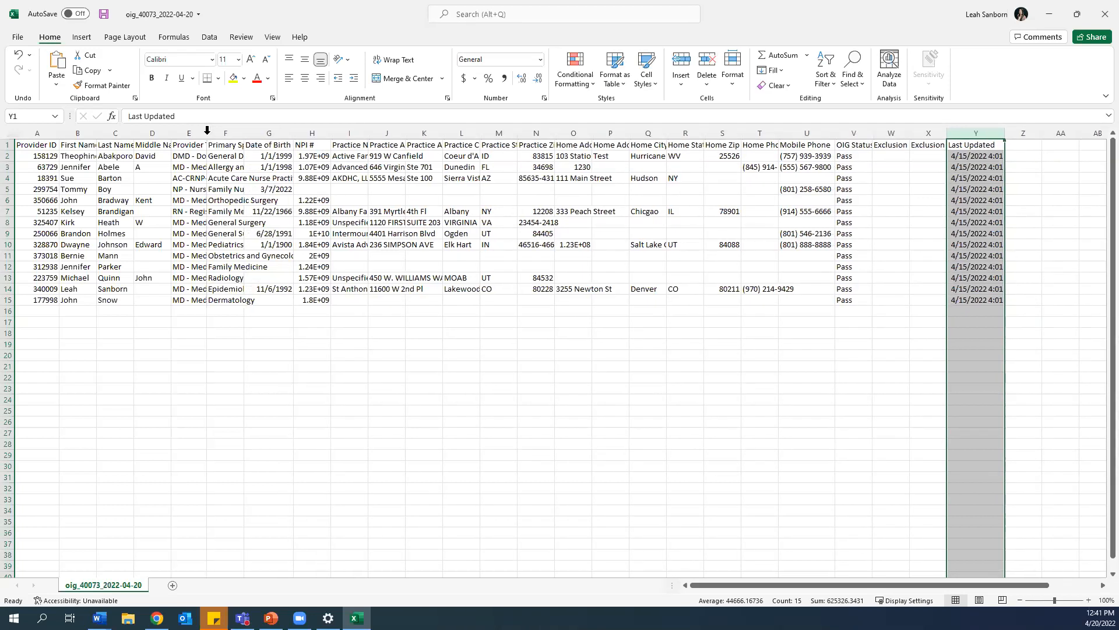
double_click(207, 132)
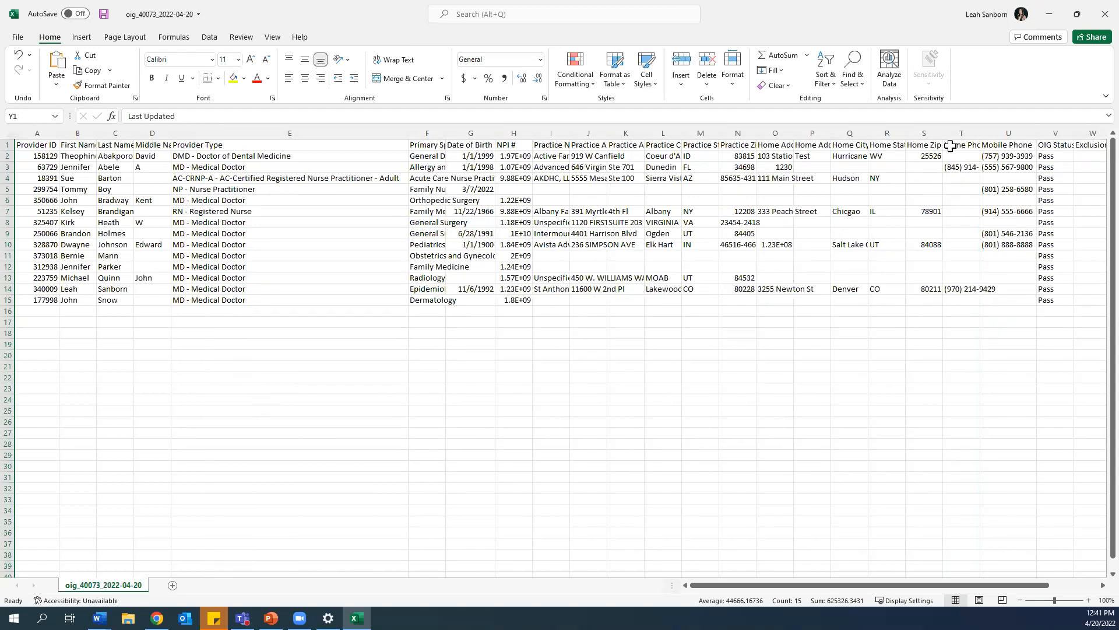
click(1054, 14)
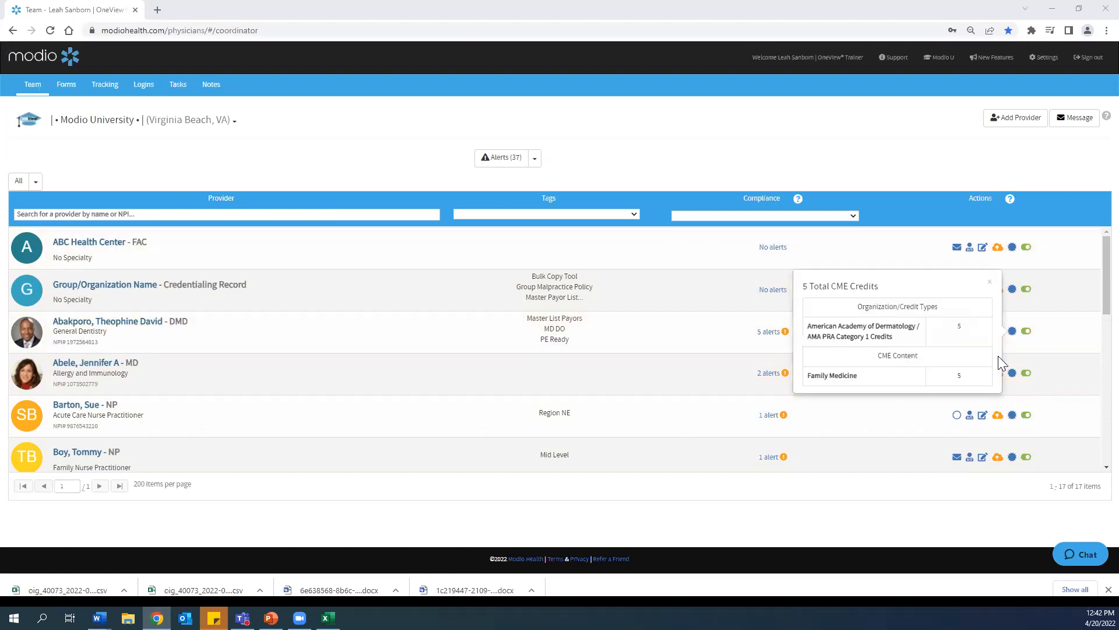
Step: Dismiss the CME credits pop-ups and review the reports list under Alerts
click(990, 282)
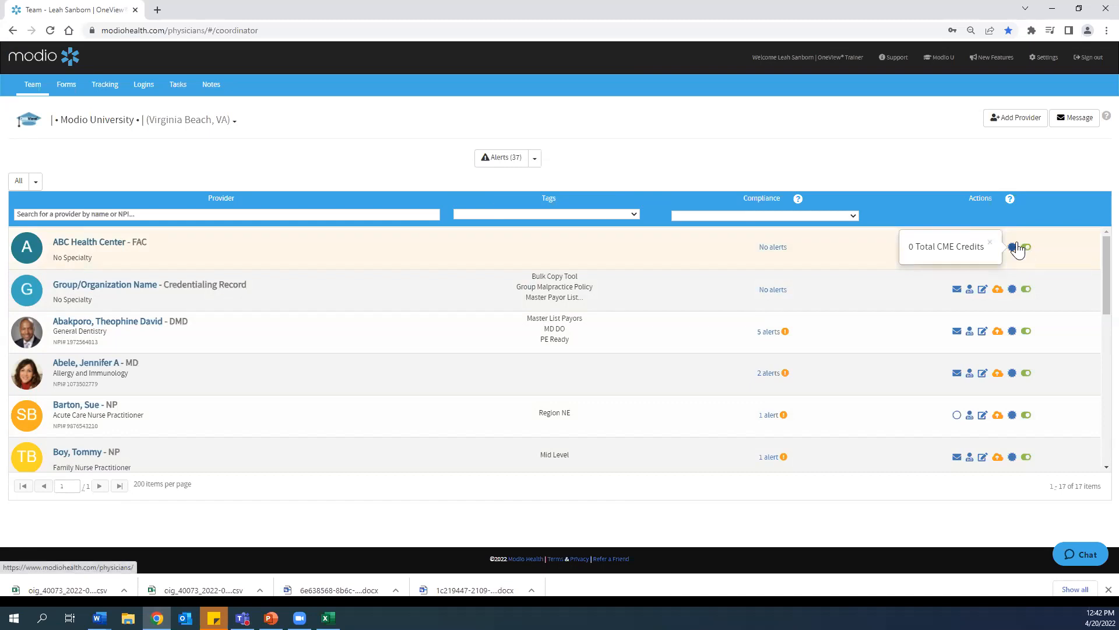
key(ctrl)
click(989, 243)
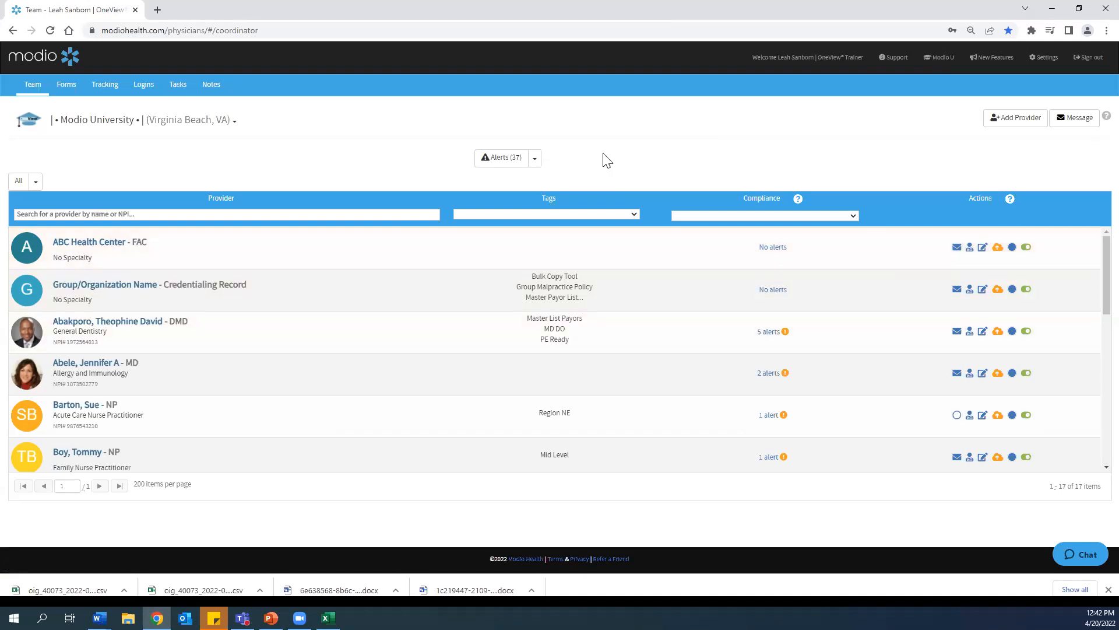
click(535, 158)
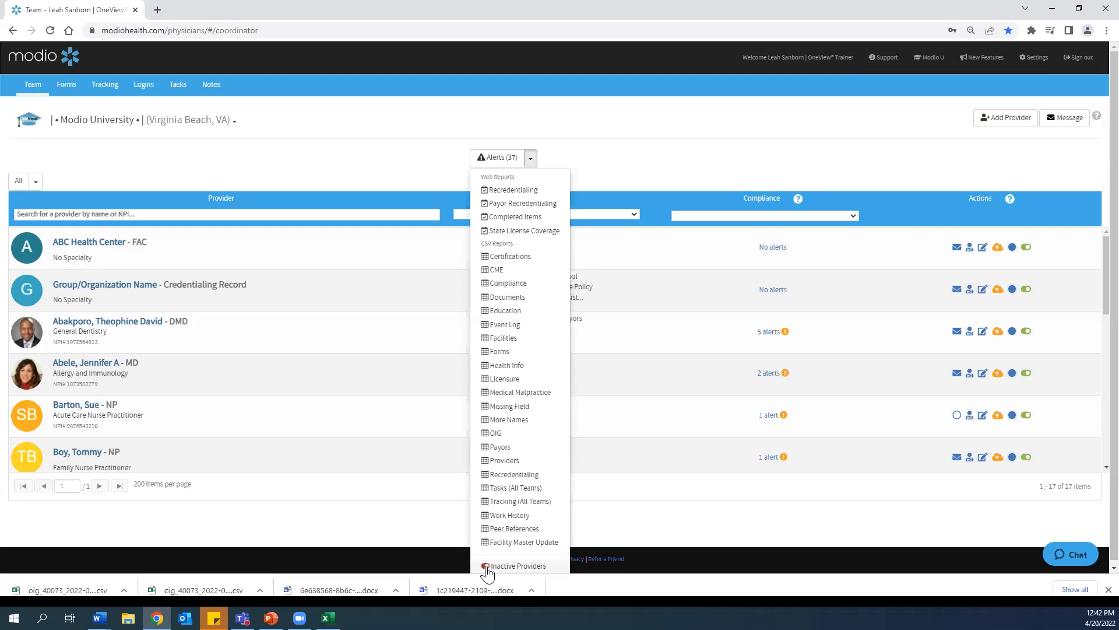
click(530, 158)
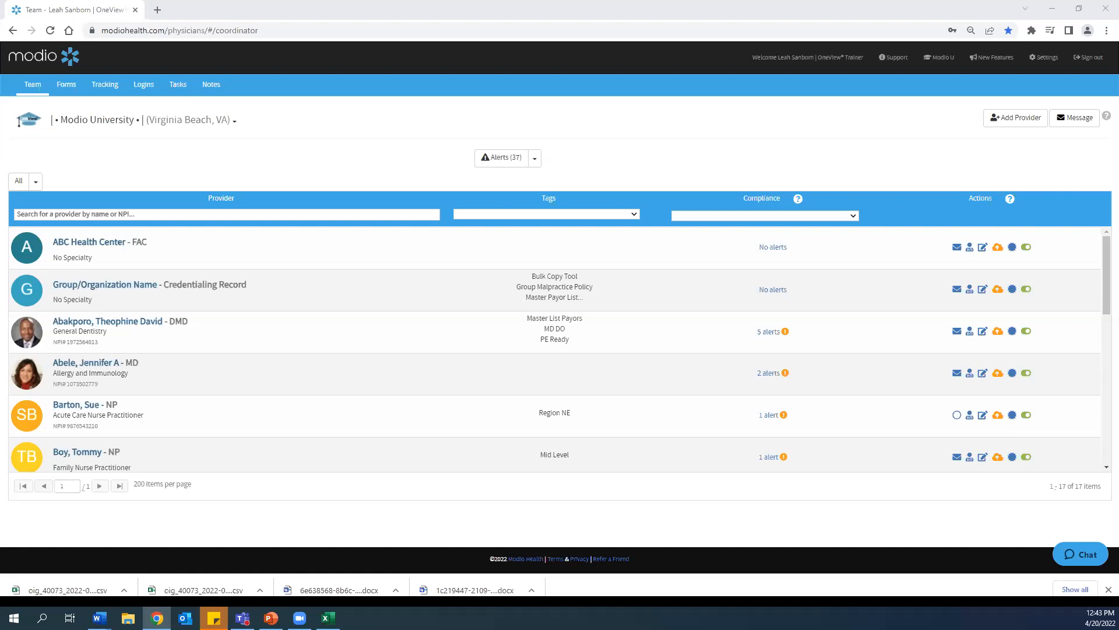
click(533, 160)
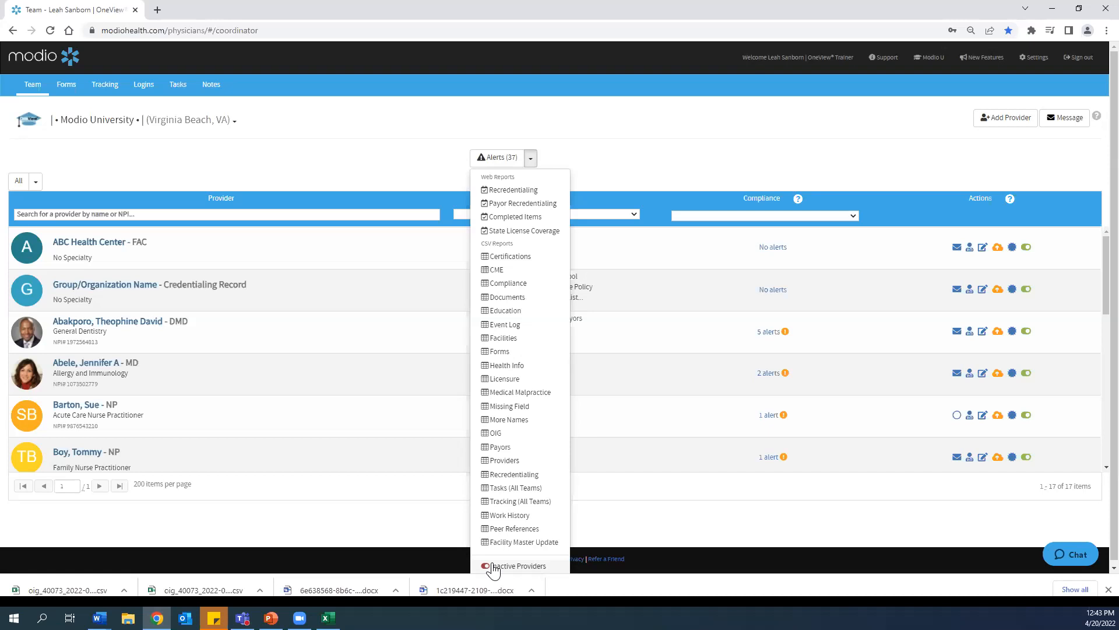
click(530, 158)
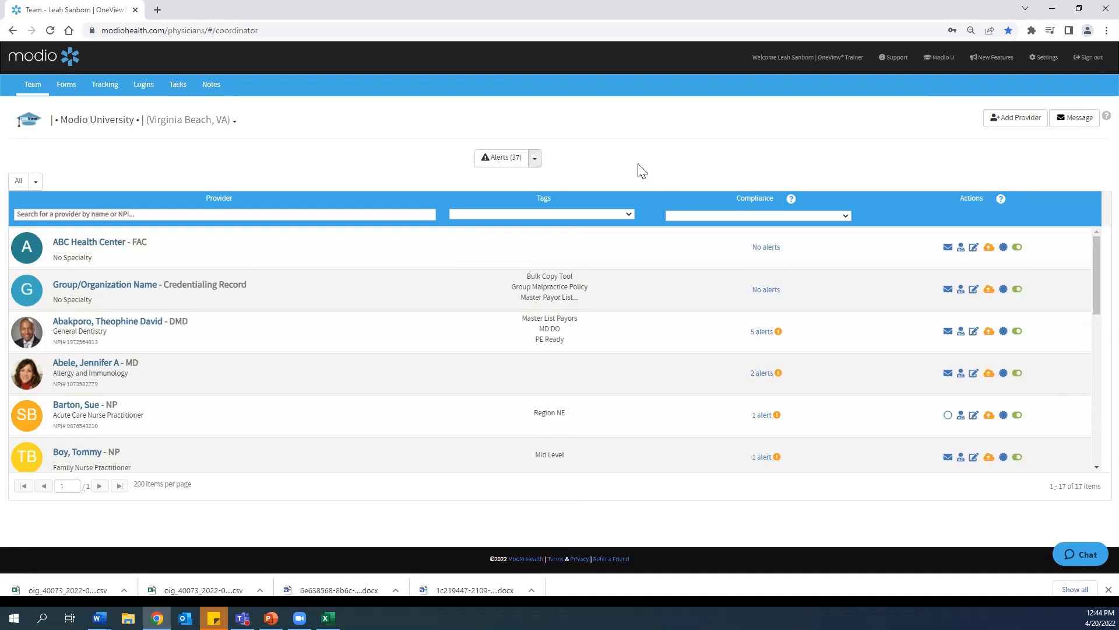
Step: Open the allergy and immunology provider's profile and view its Practice / Employer and Peer References sections
click(91, 365)
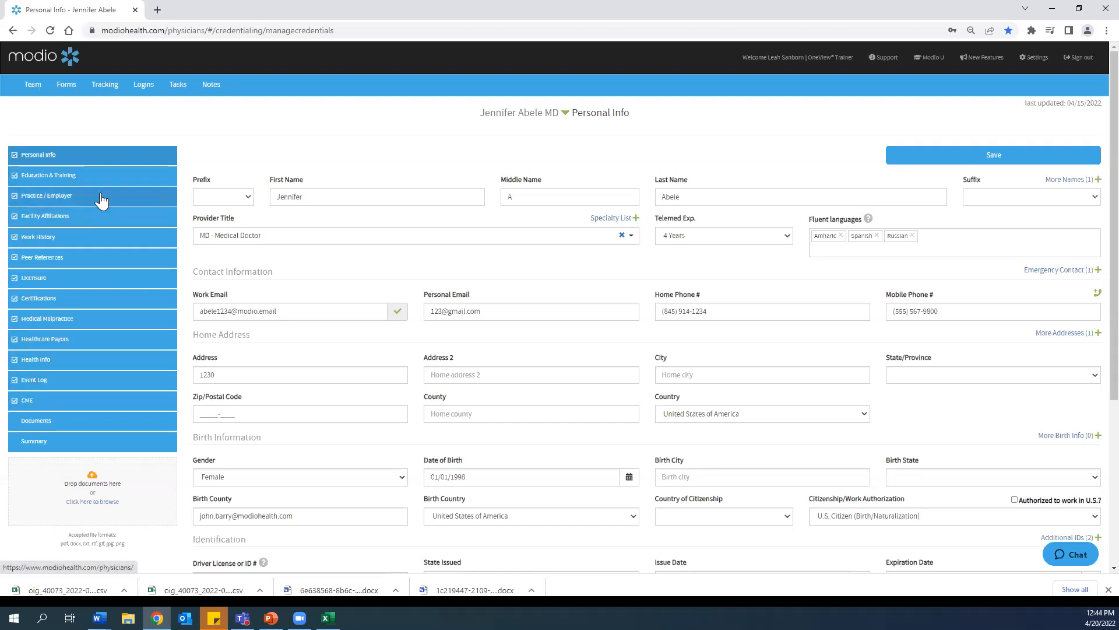
mouse_move(90, 205)
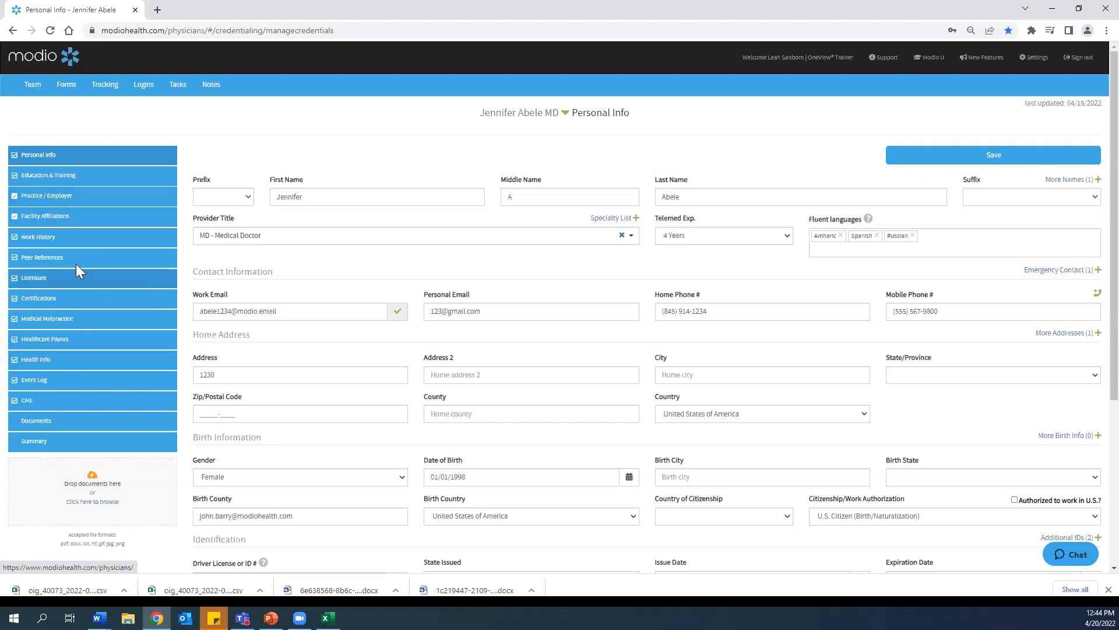
click(90, 198)
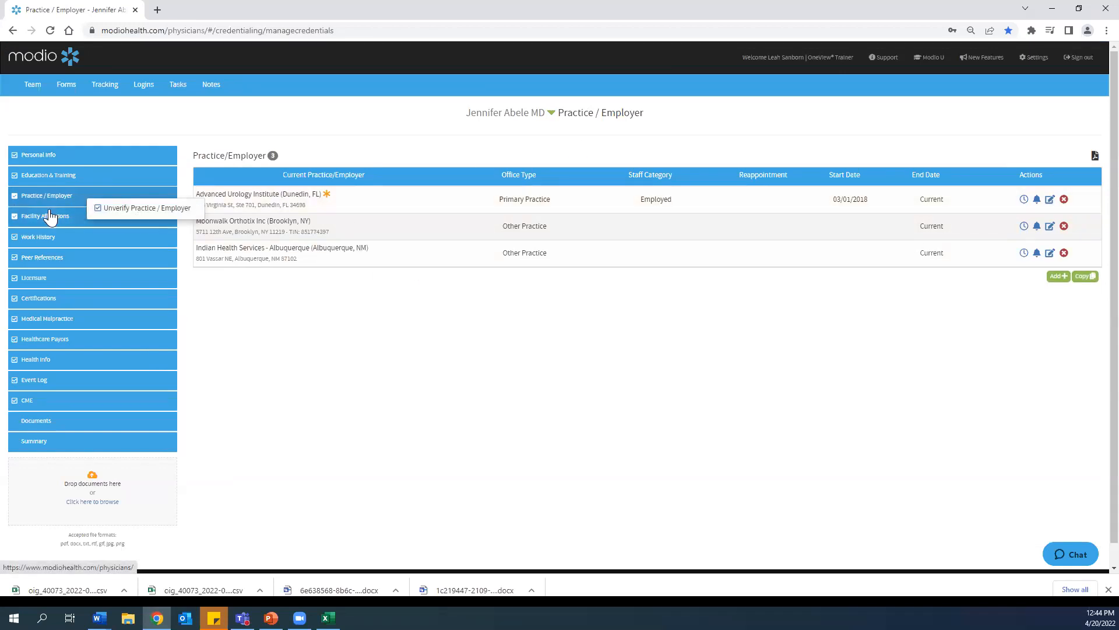
click(95, 257)
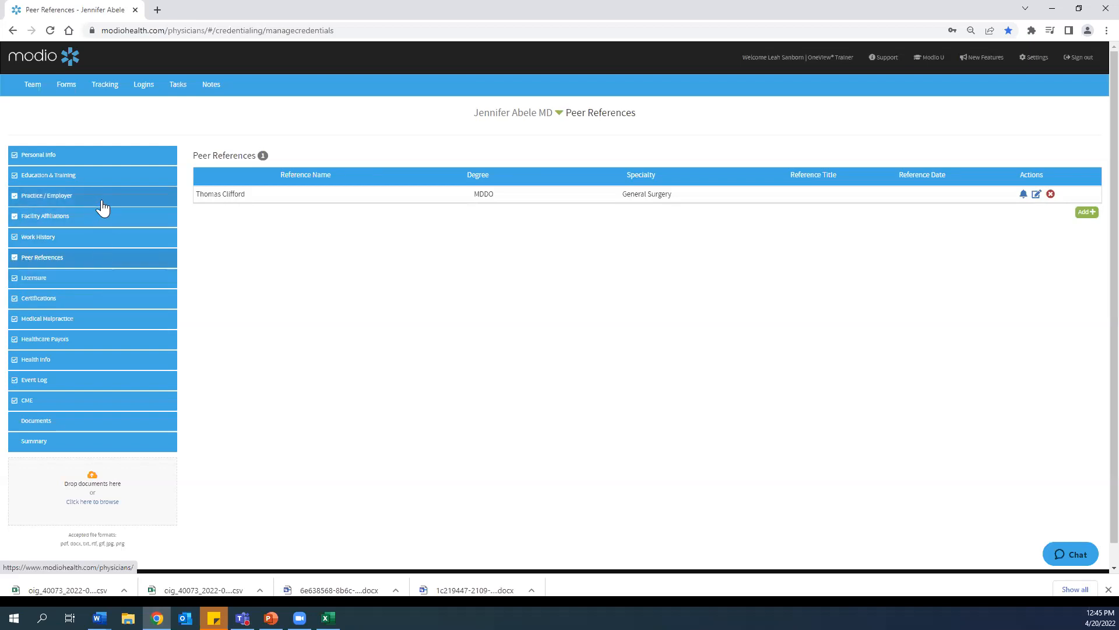
Step: Examine the unverify options on the section checkmarks in the profile's section list
mouse_move(96, 199)
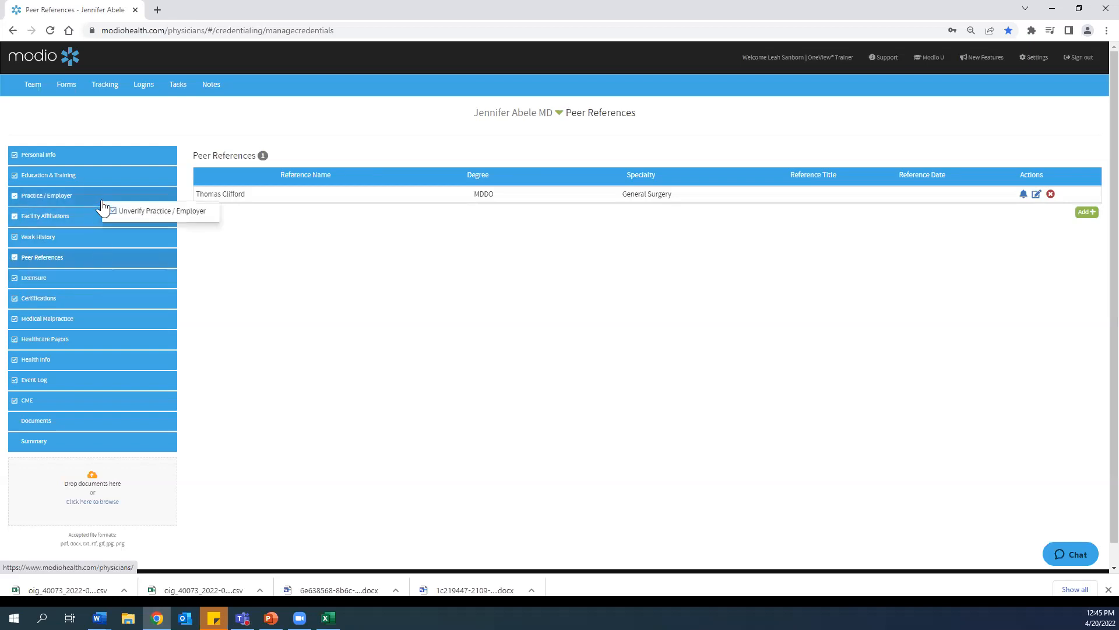
click(132, 216)
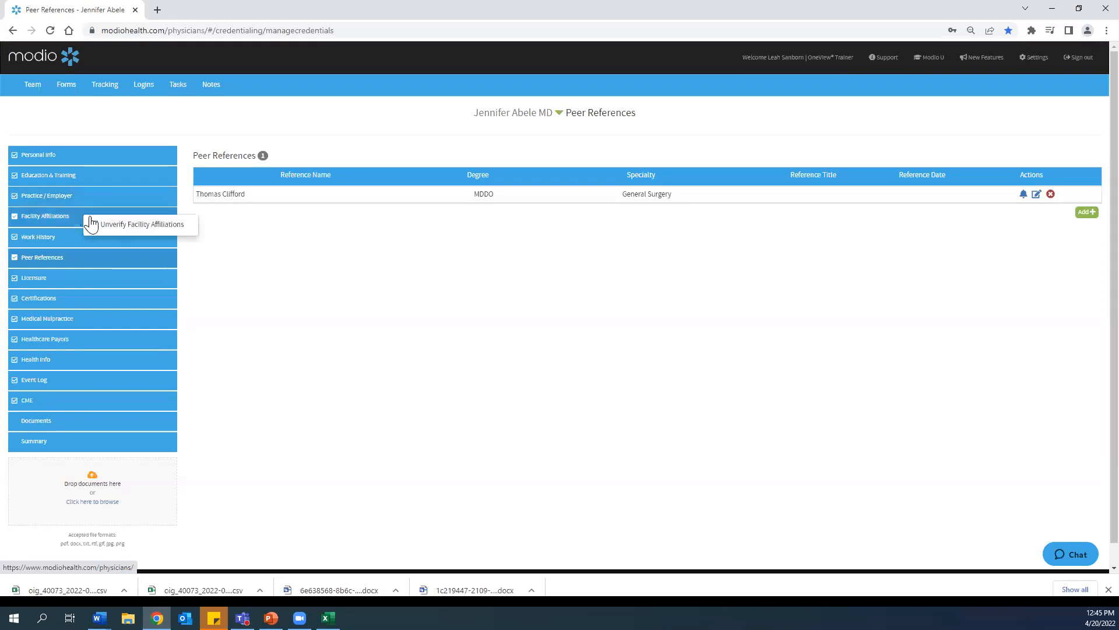
click(135, 228)
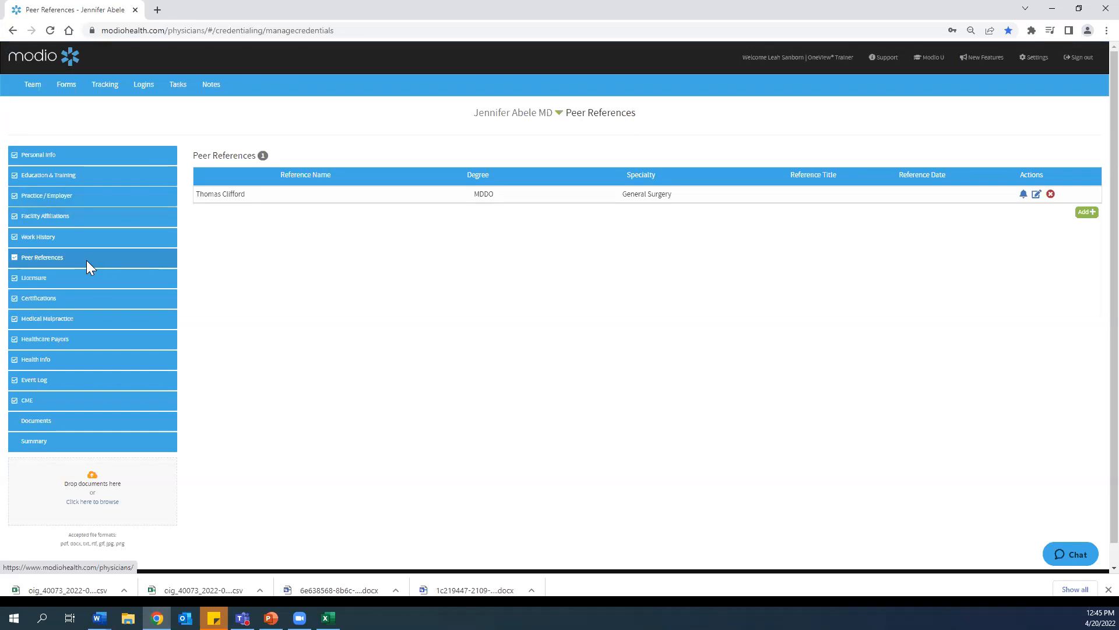
mouse_move(86, 260)
click(124, 273)
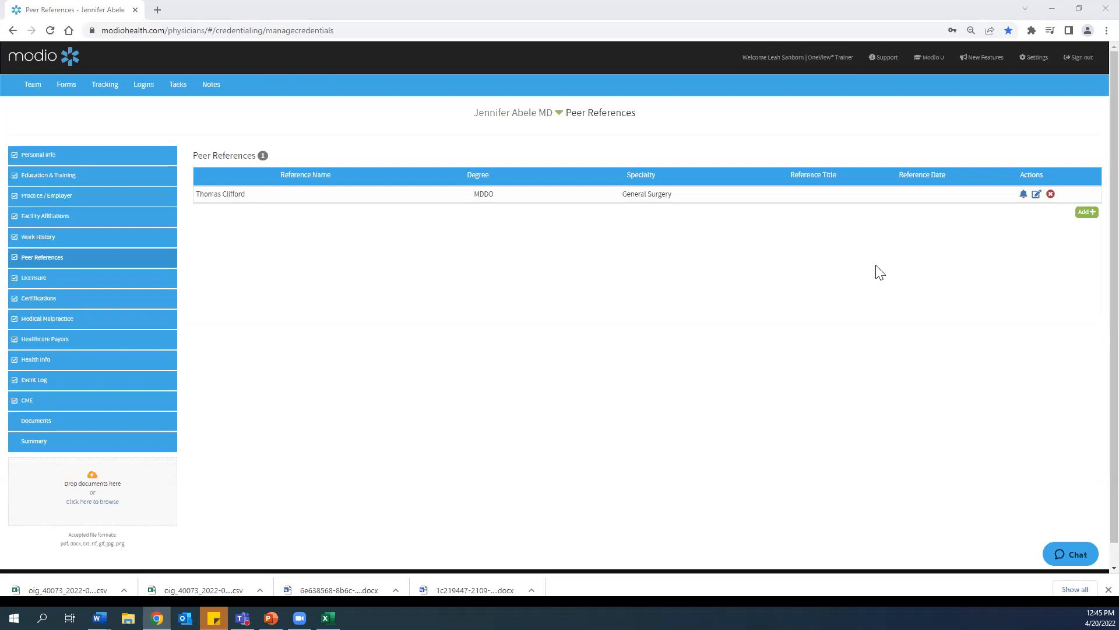
Step: Return to the Team page and open the epidemiology provider's Healthcare Payors section
click(35, 85)
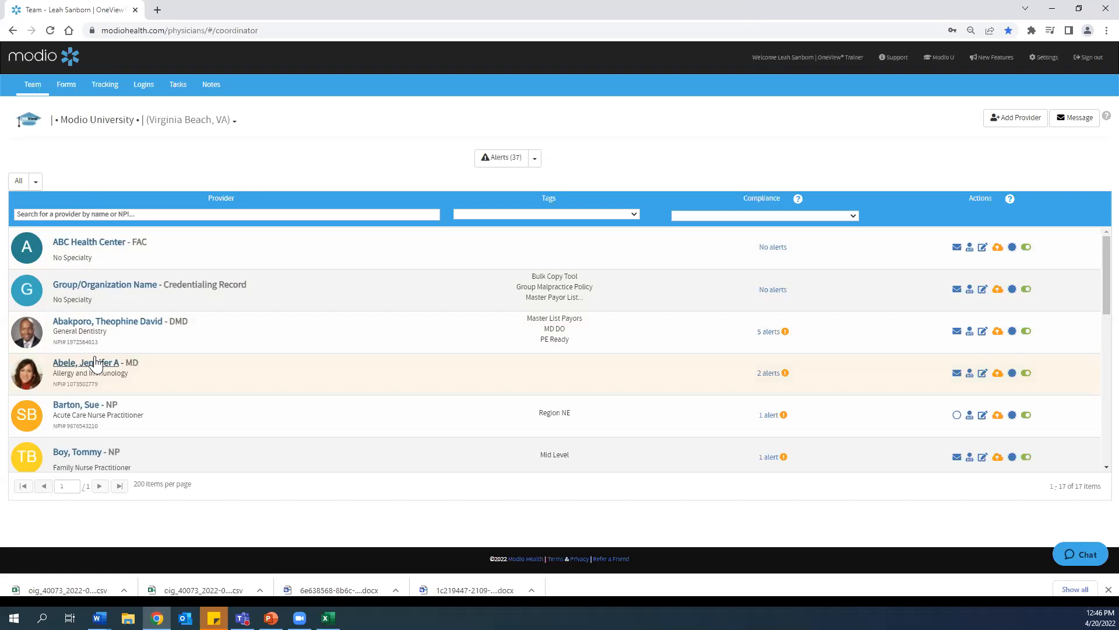
scroll(142, 363, down, 9)
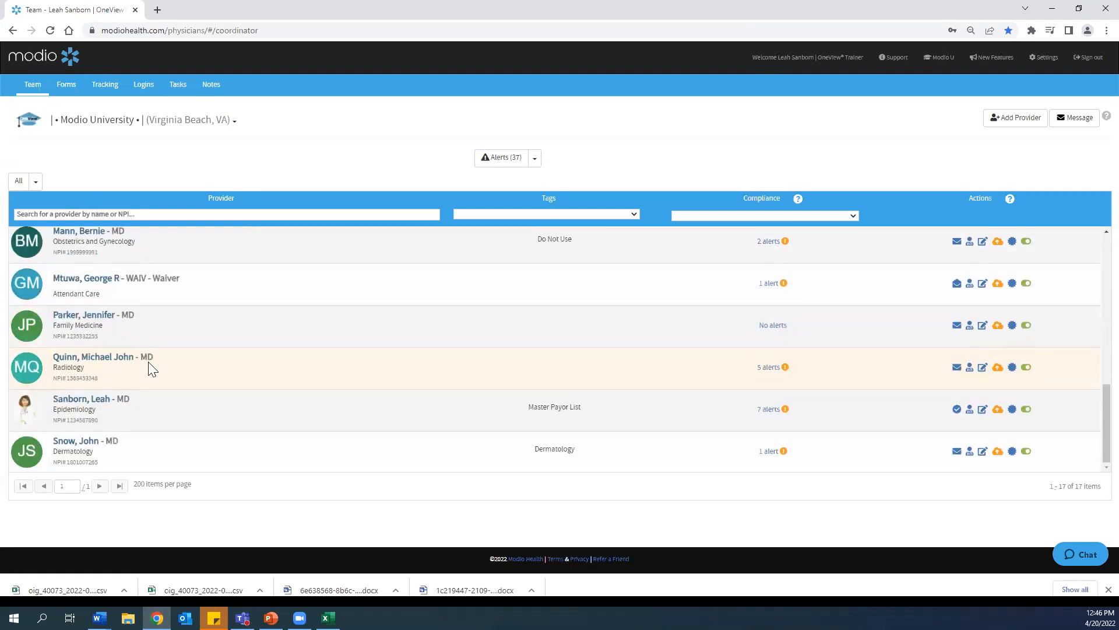
click(82, 402)
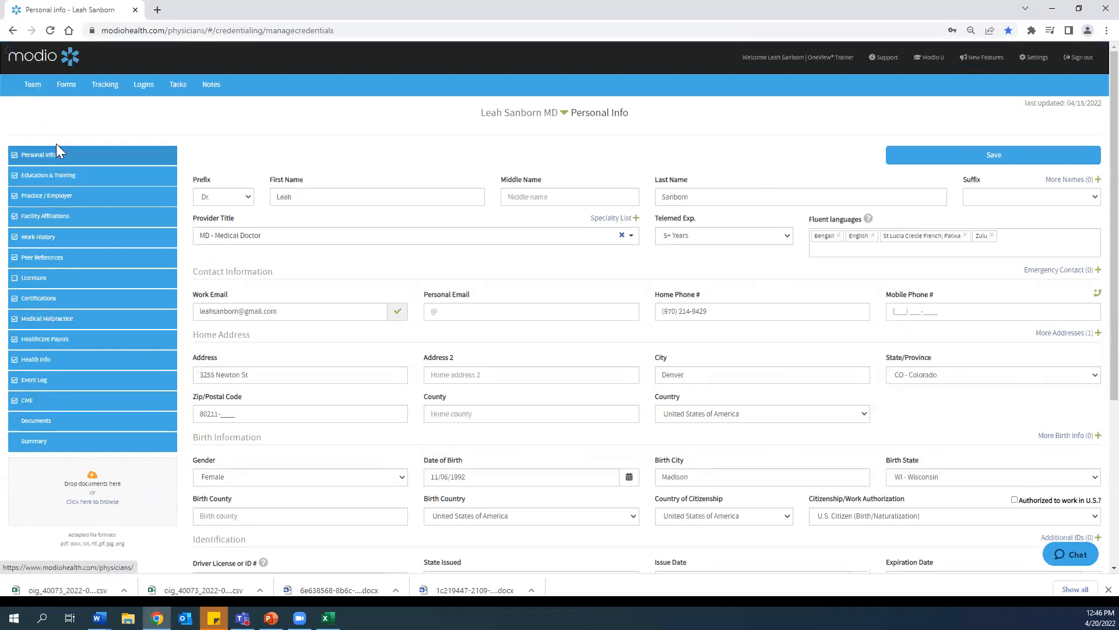
click(89, 342)
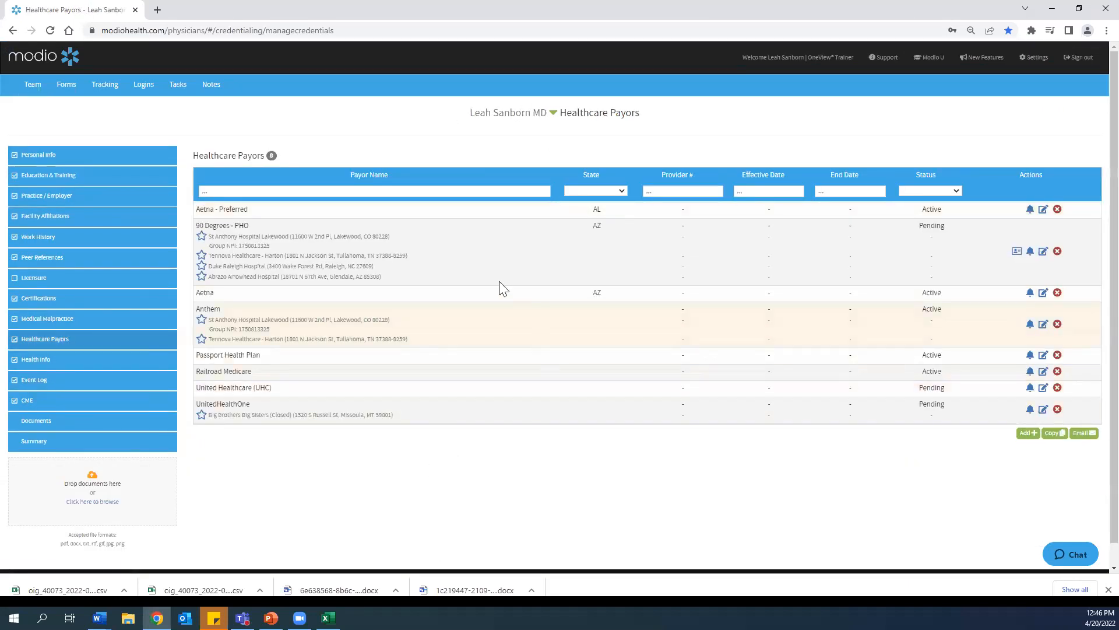
Step: Open the Copy Healthcare Payor(s) dialog and choose the allergy and immunology provider as the source under Another Provider
click(1056, 445)
click(1056, 434)
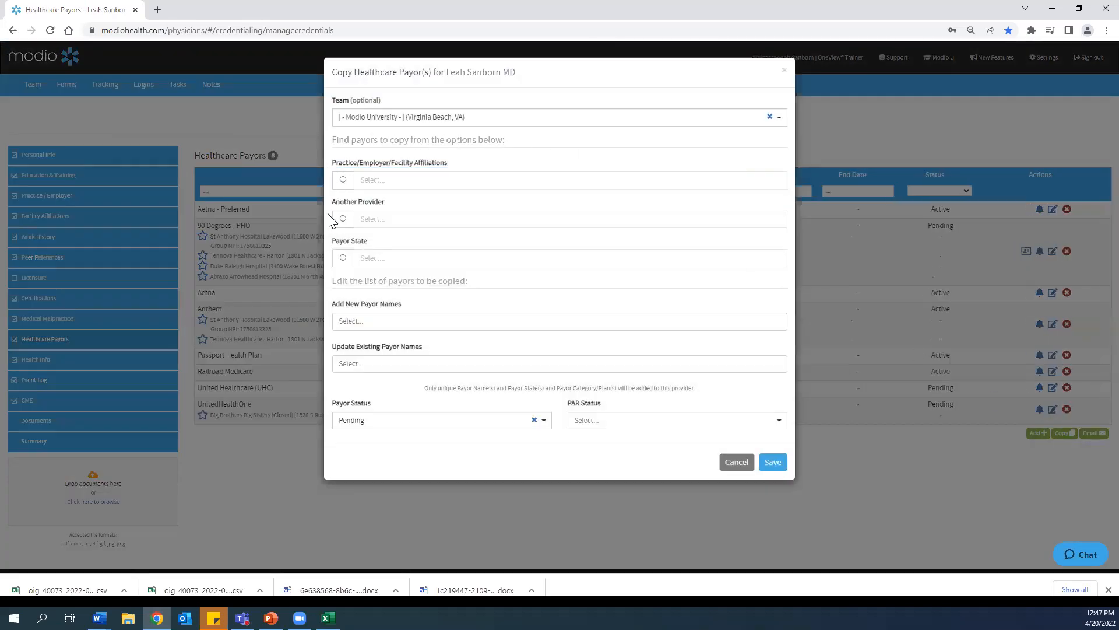
click(344, 219)
click(343, 219)
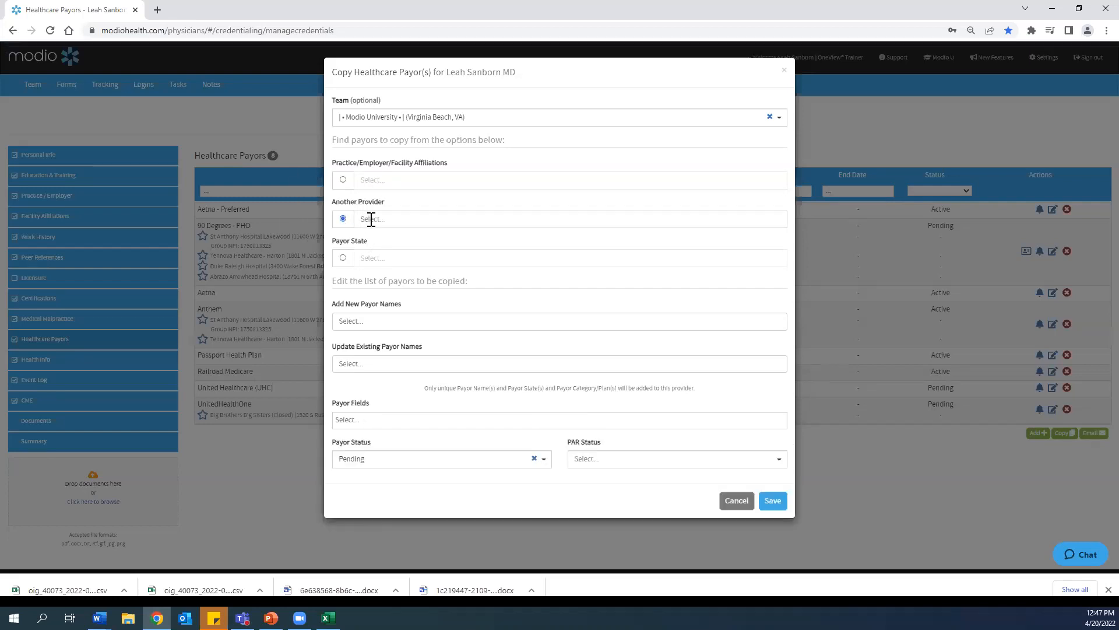
click(371, 219)
scroll(395, 251, down, 3)
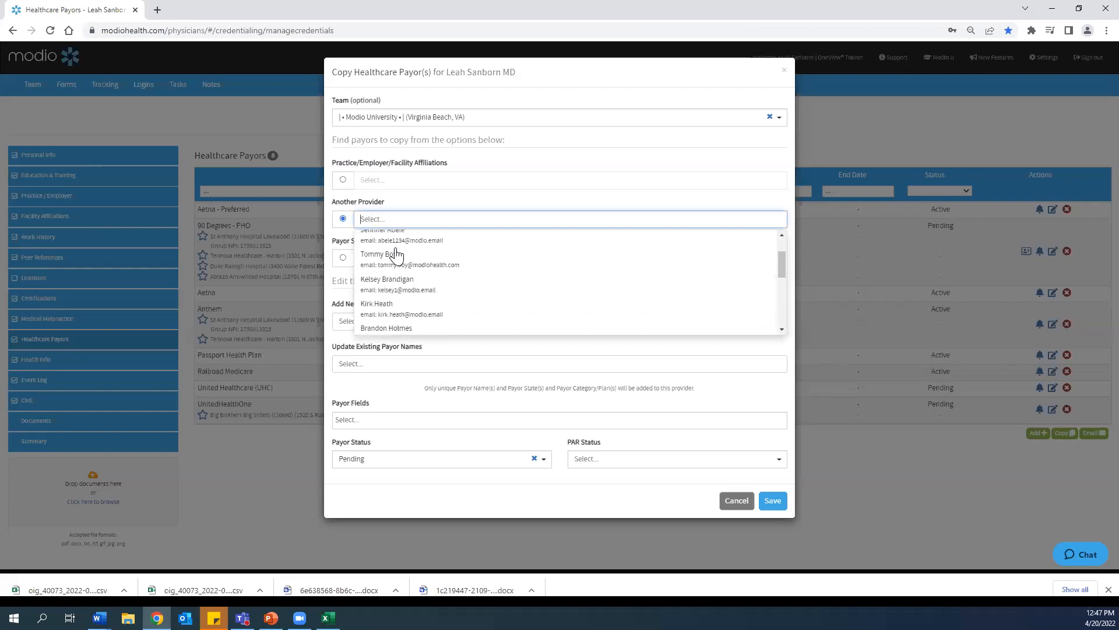
scroll(397, 255, down, 3)
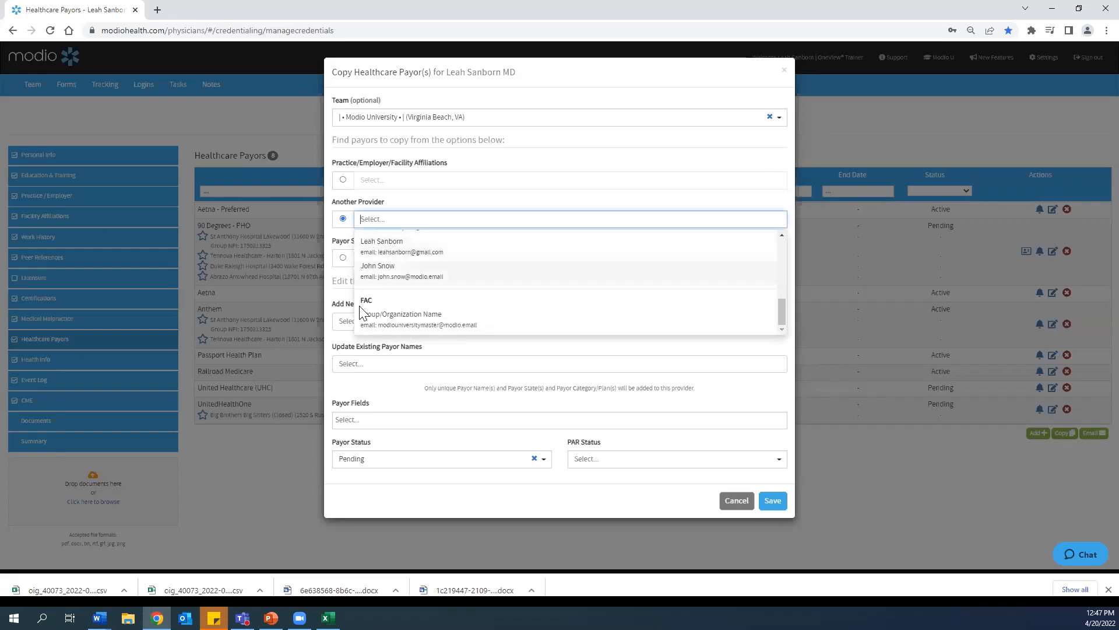
scroll(434, 318, up, 6)
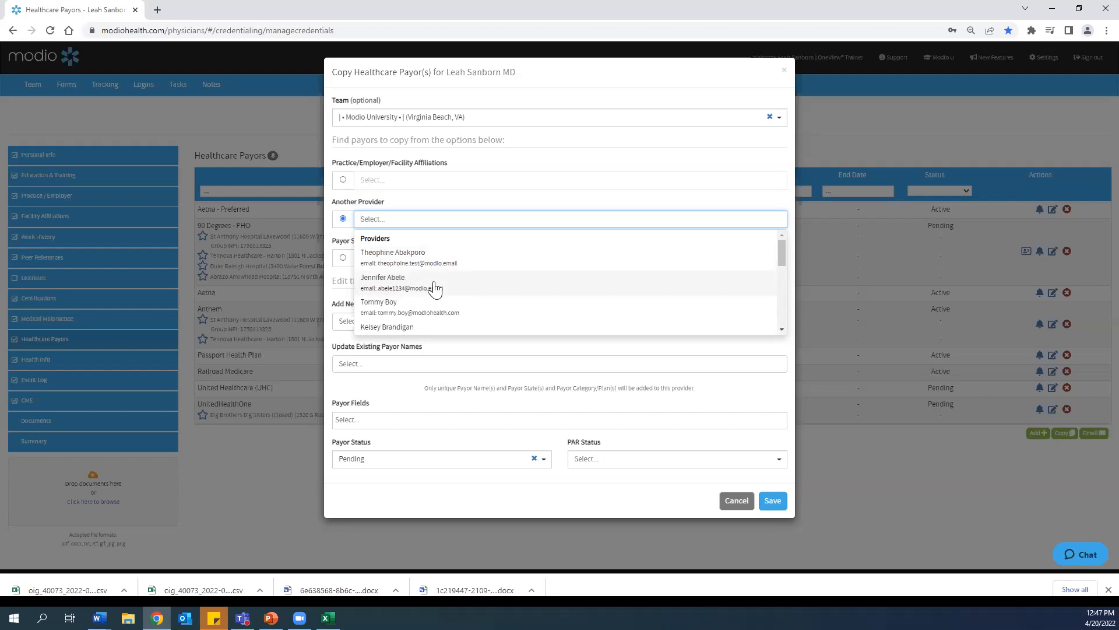
click(463, 286)
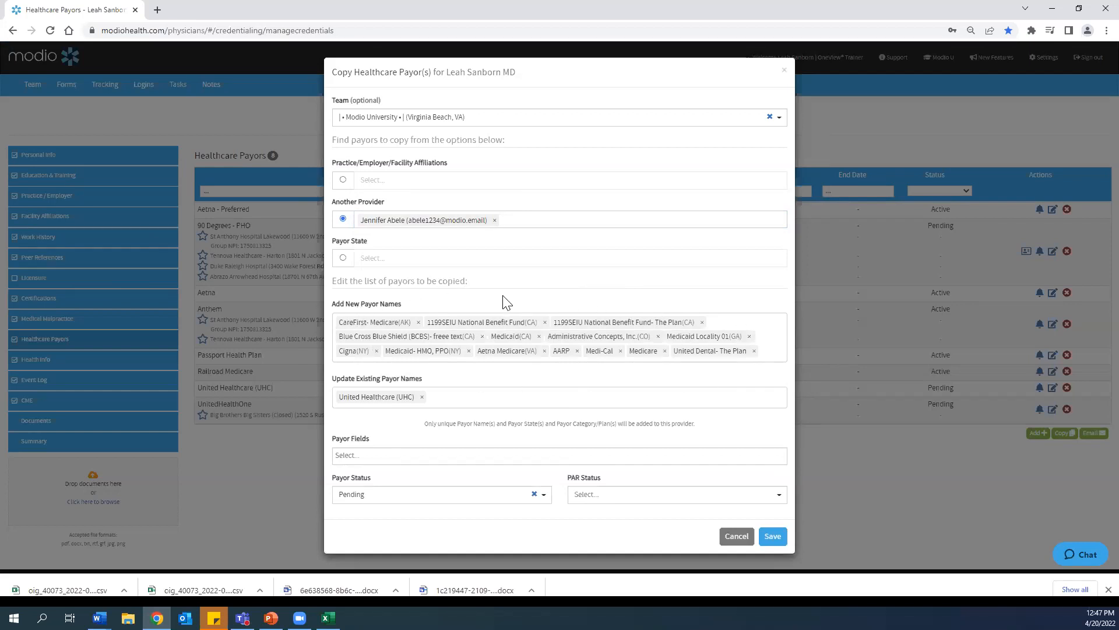
Step: Remove CareFirst - Medicare (AK) and 1199SEIU National Benefit Fund (CA) from the new payor names
click(419, 322)
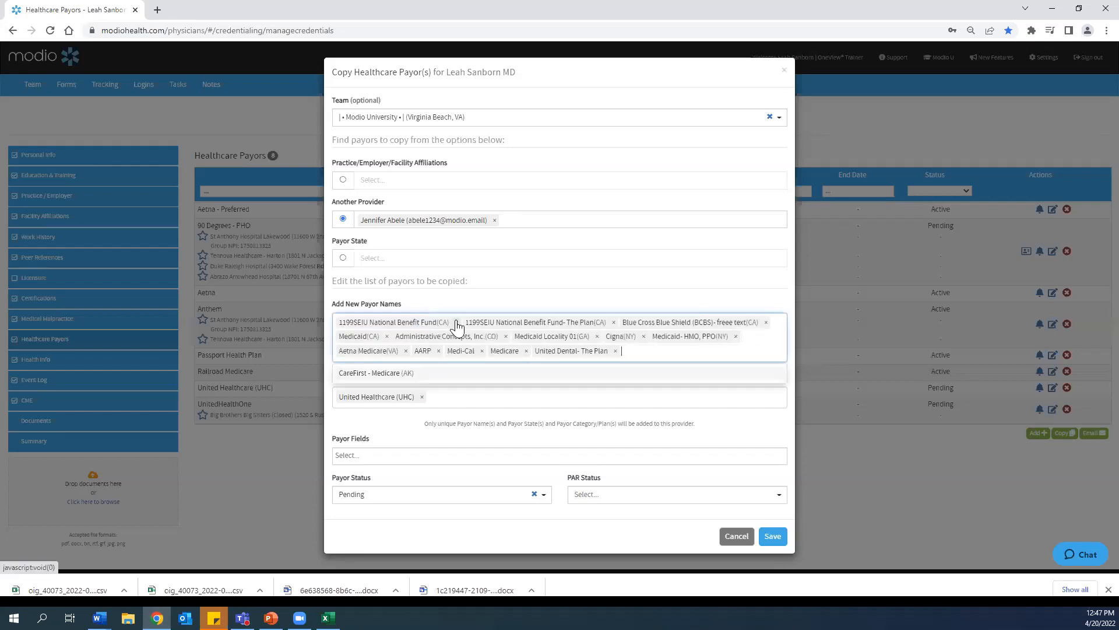
click(456, 323)
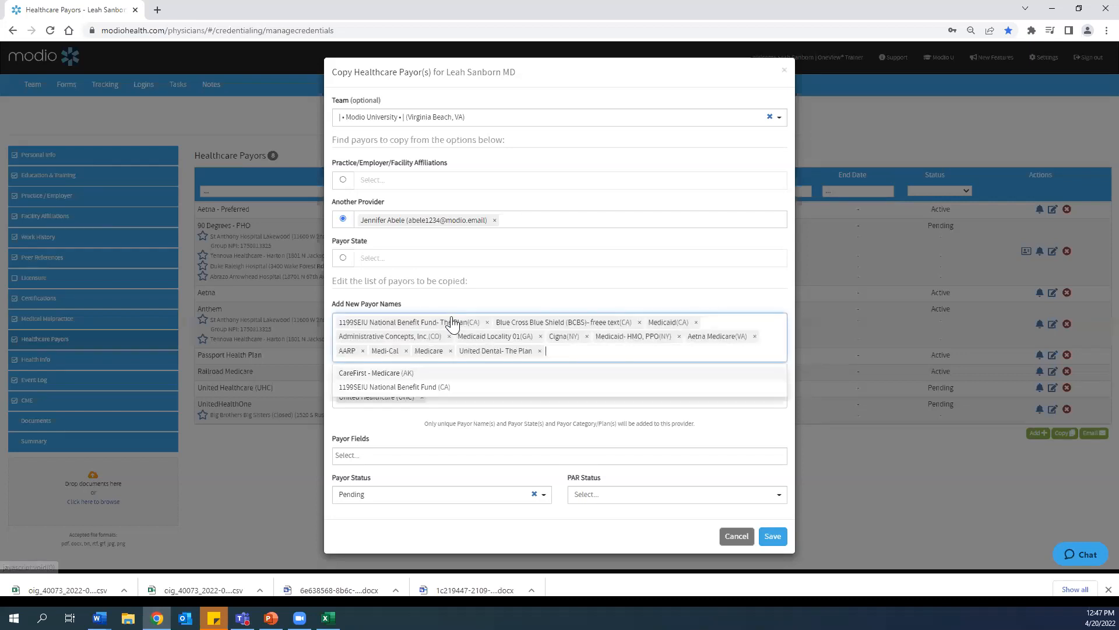
click(386, 434)
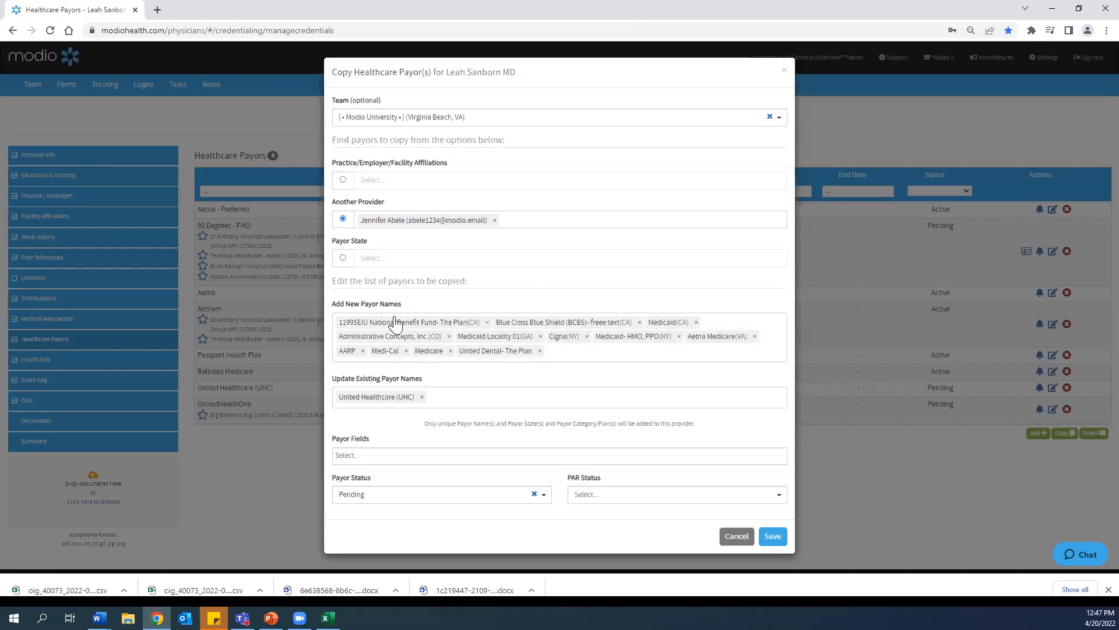
Step: Review the Payor Fields options, then set the payor status for the copied payors to Active
click(363, 456)
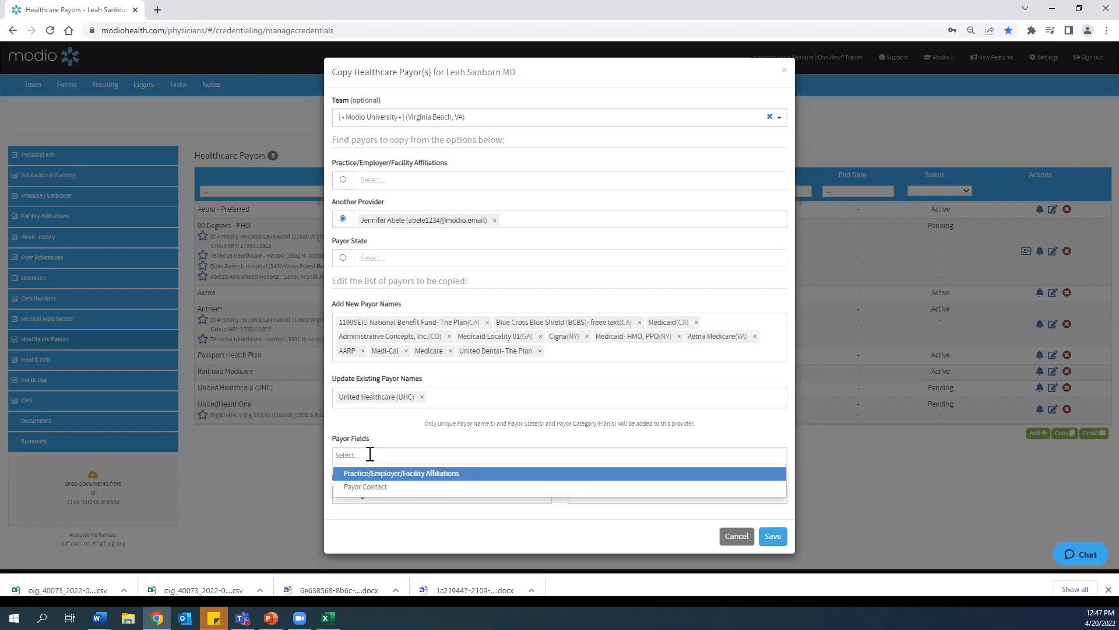
click(371, 450)
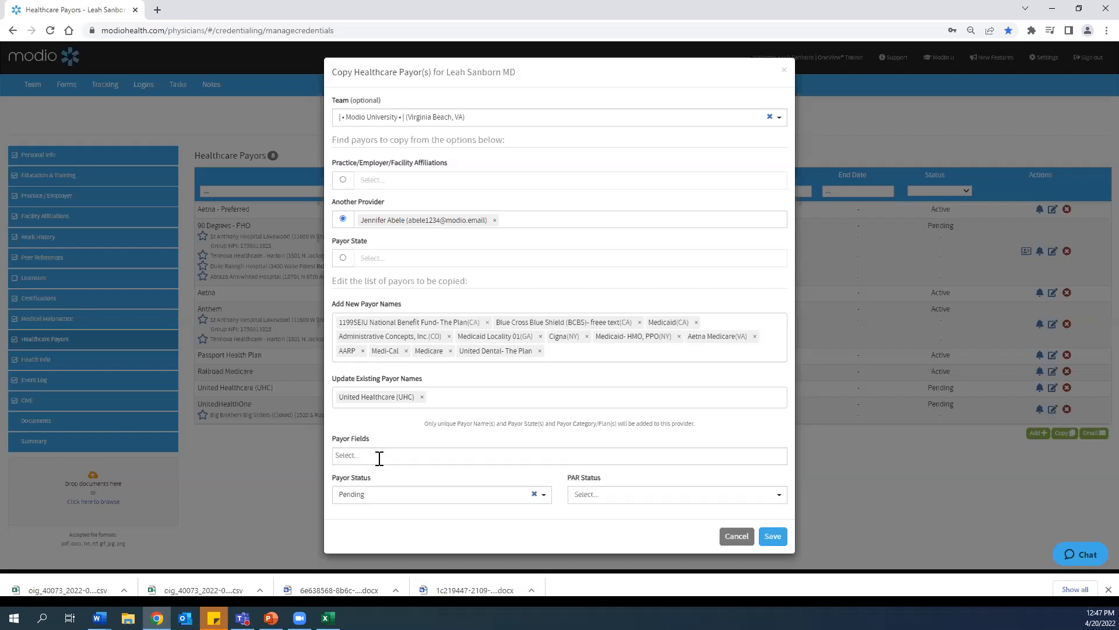
click(375, 456)
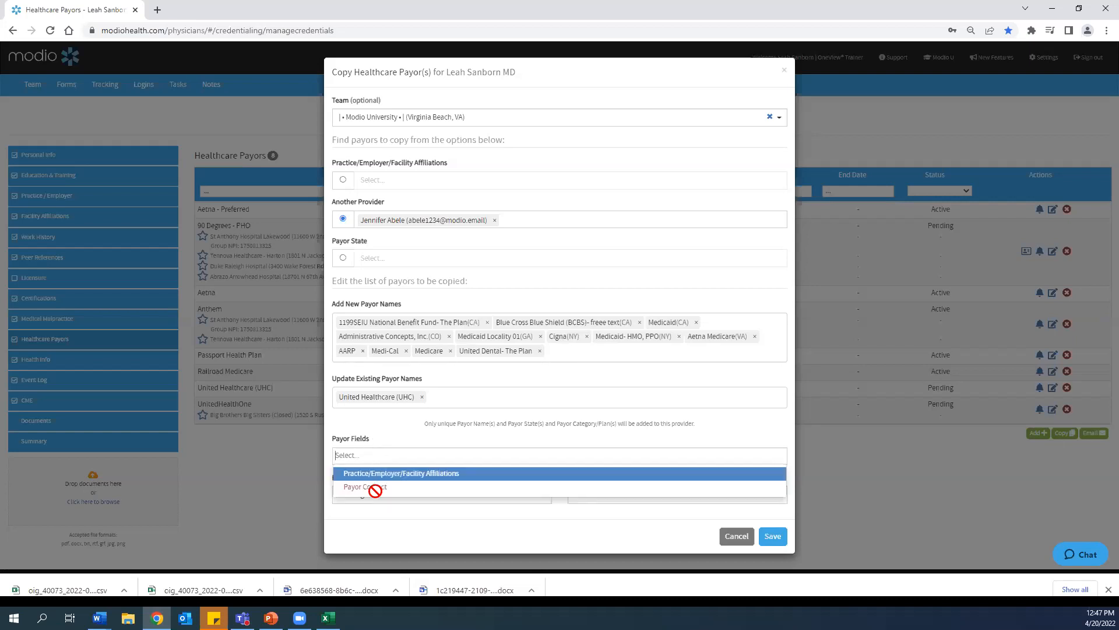
click(373, 453)
click(394, 457)
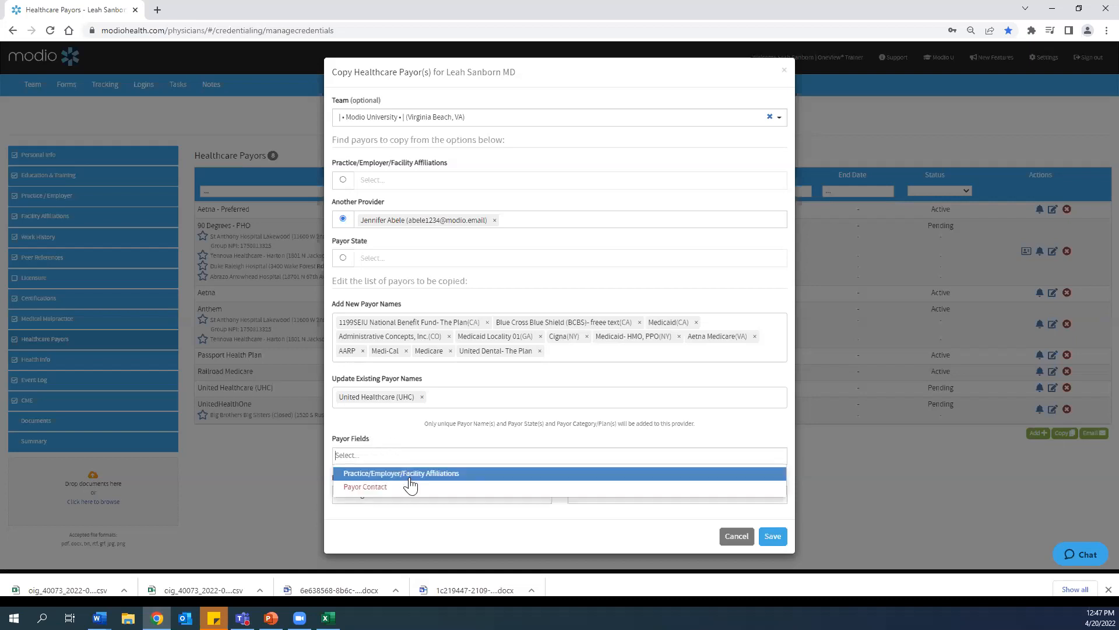
click(392, 439)
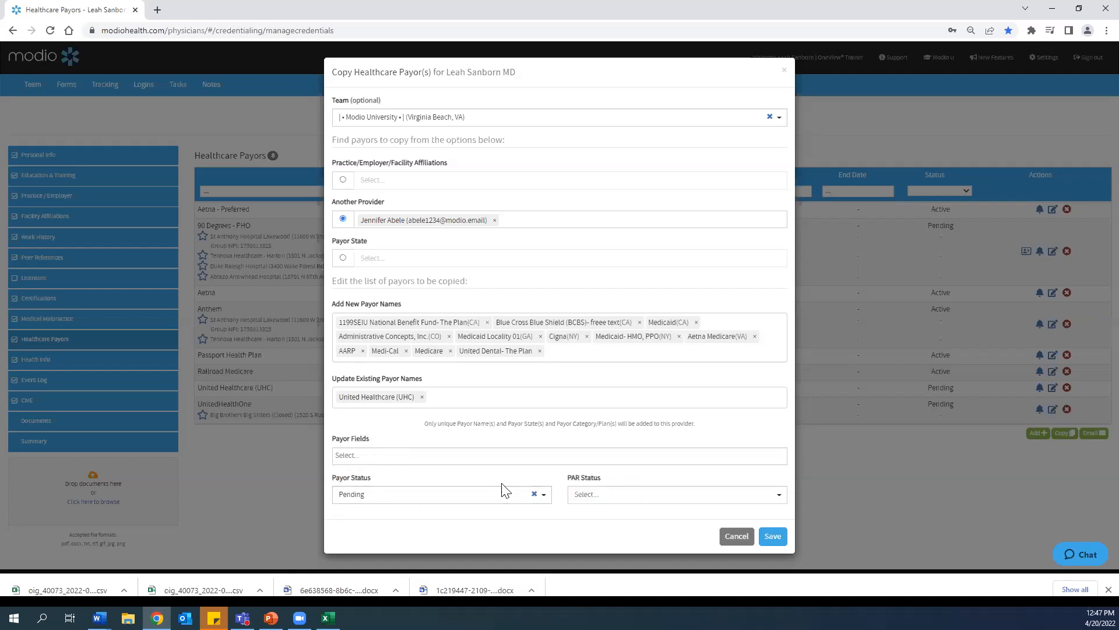
click(540, 496)
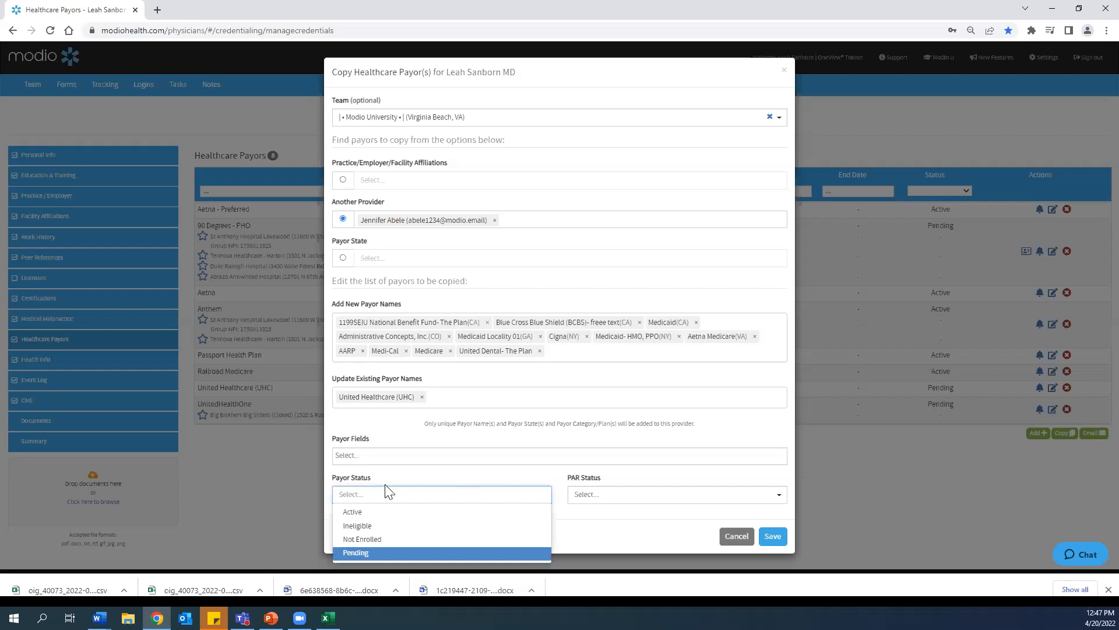
click(357, 513)
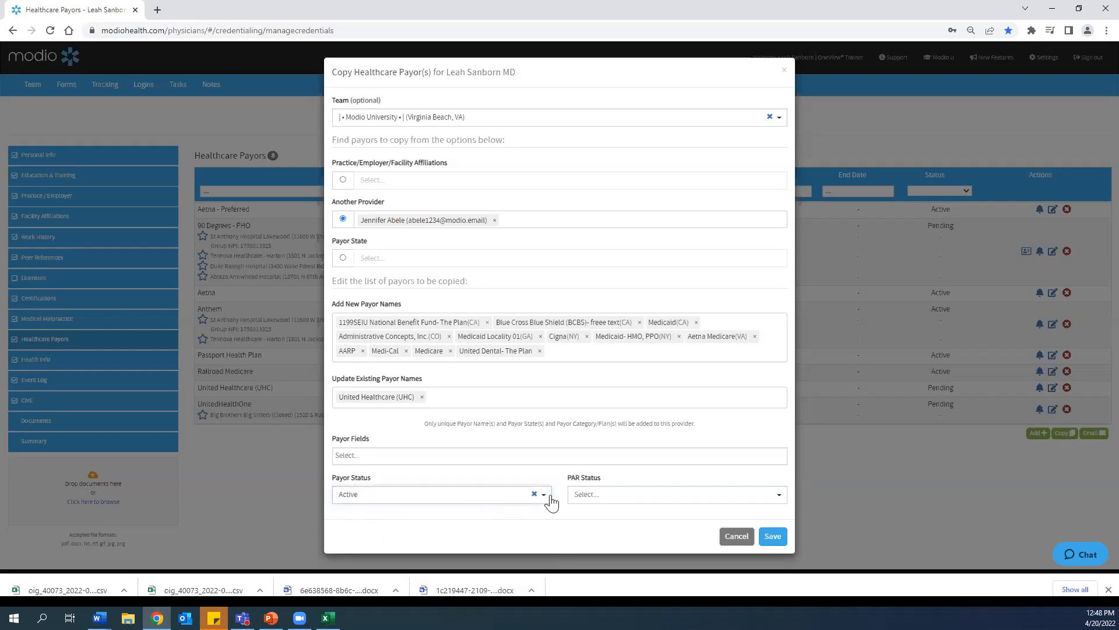
Step: Set the PAR status to PAR and save the payor copy
click(774, 495)
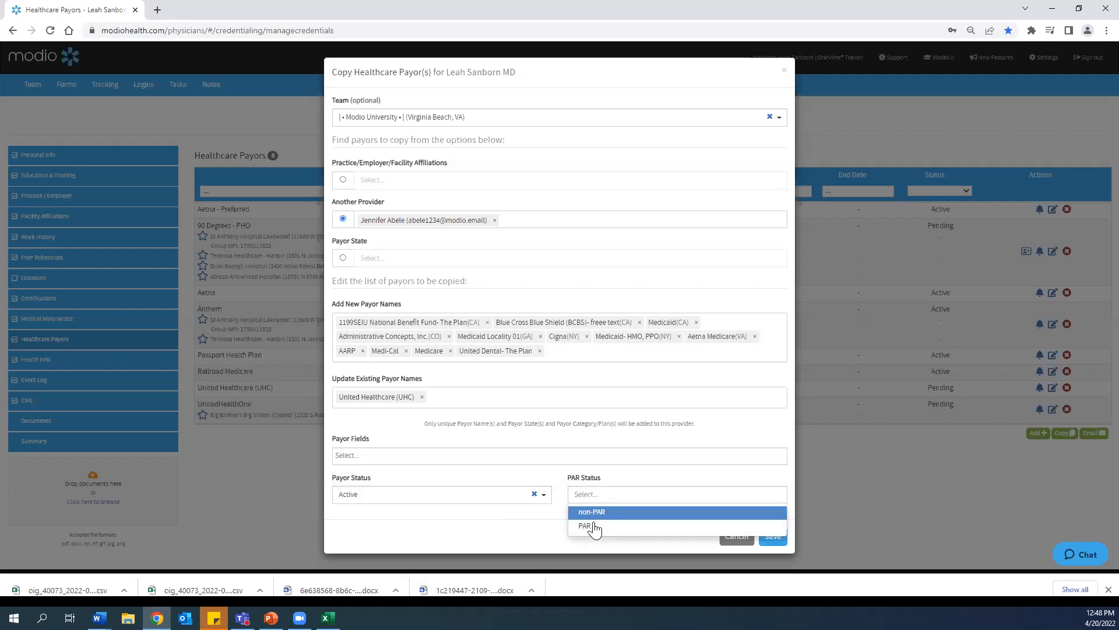
click(587, 525)
click(590, 503)
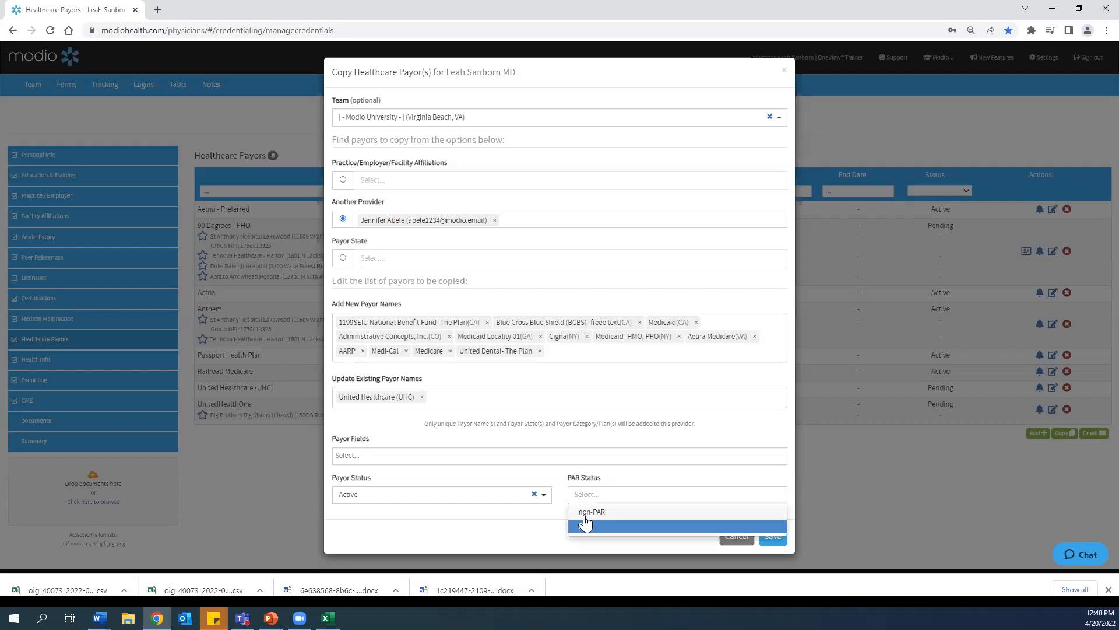
click(586, 525)
click(594, 501)
click(588, 526)
click(771, 537)
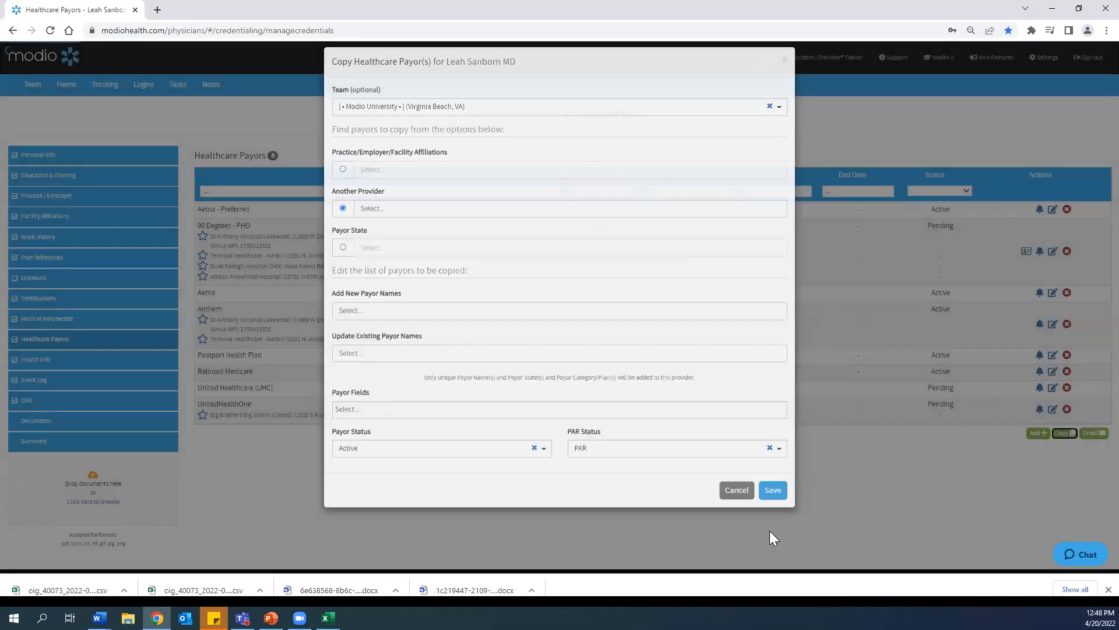
Step: Review the updated healthcare payor list and return to the Team page
scroll(457, 461, down, 2)
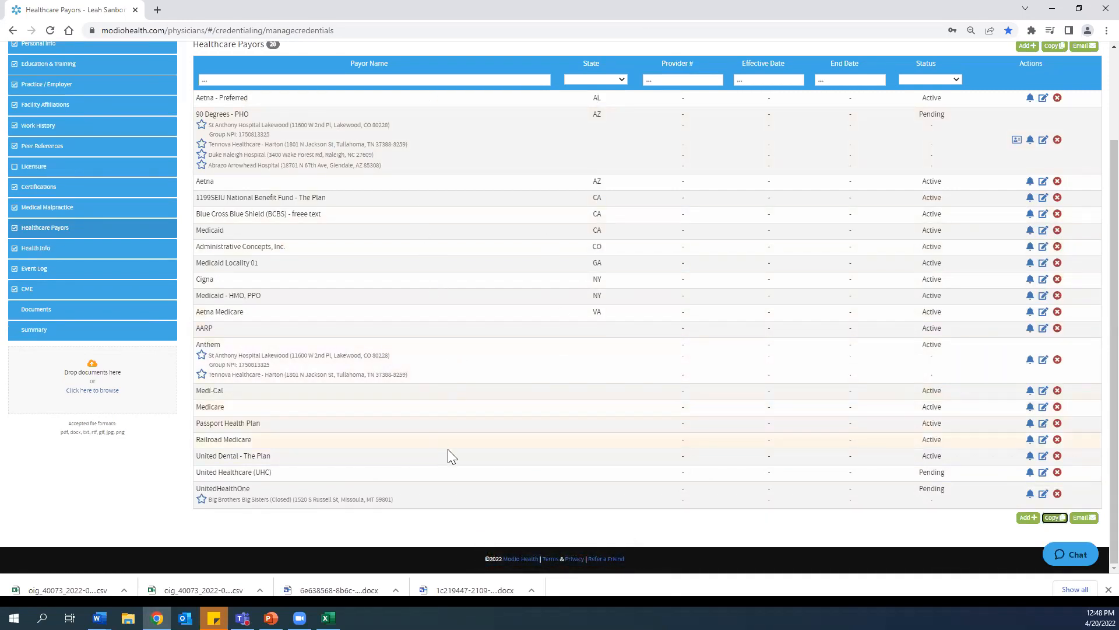
key(ctrl)
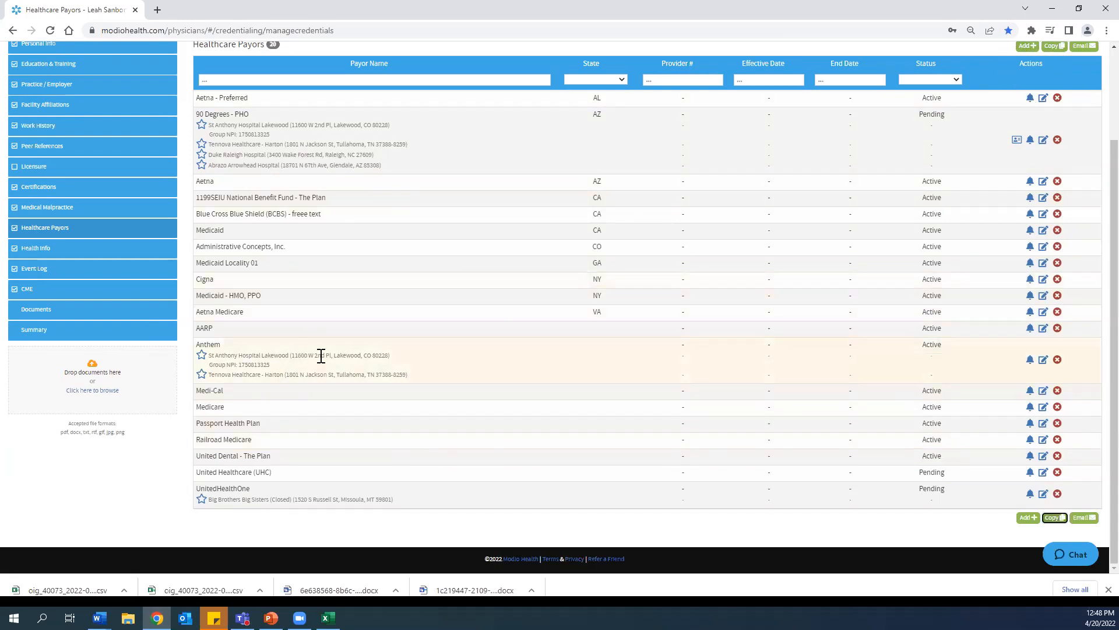
scroll(394, 430, up, 2)
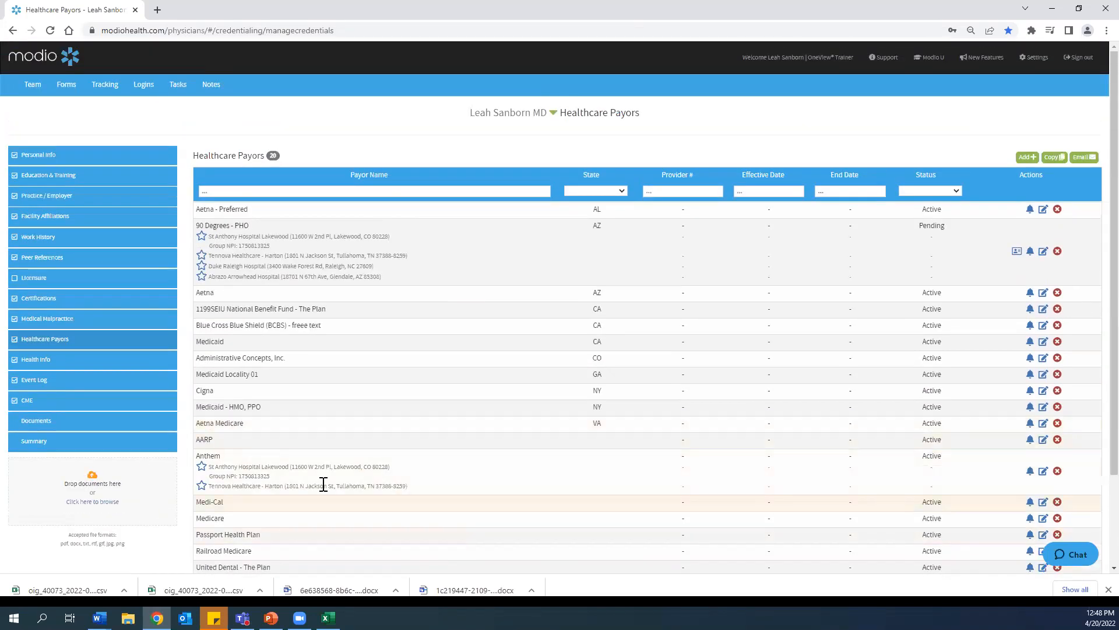
click(30, 94)
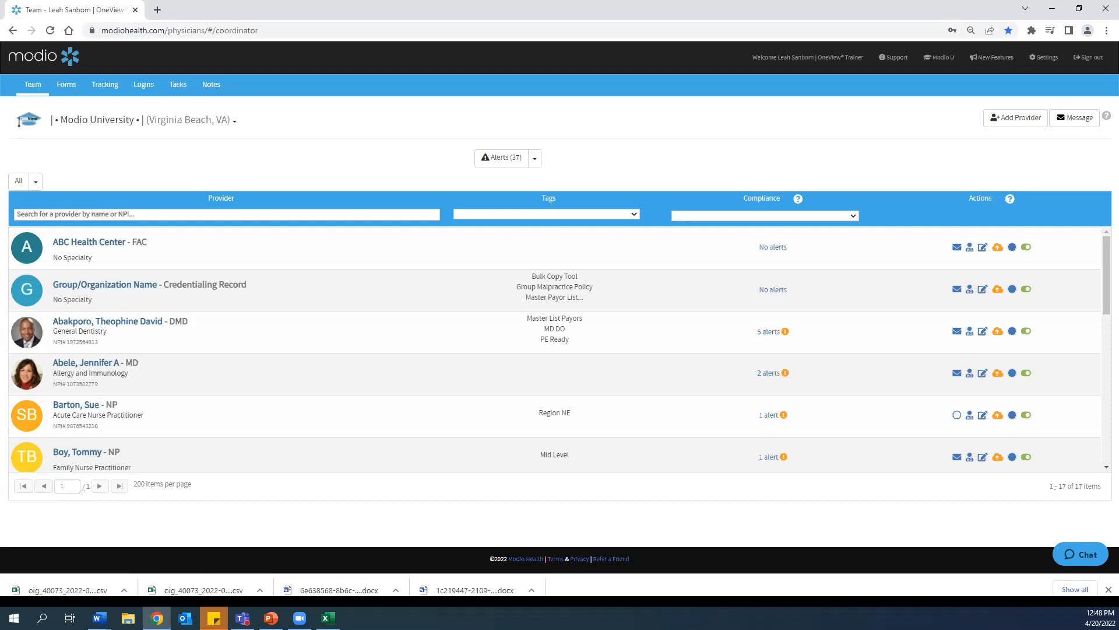
Step: Open the Training & Support page and review its help guides and support contact details
click(896, 57)
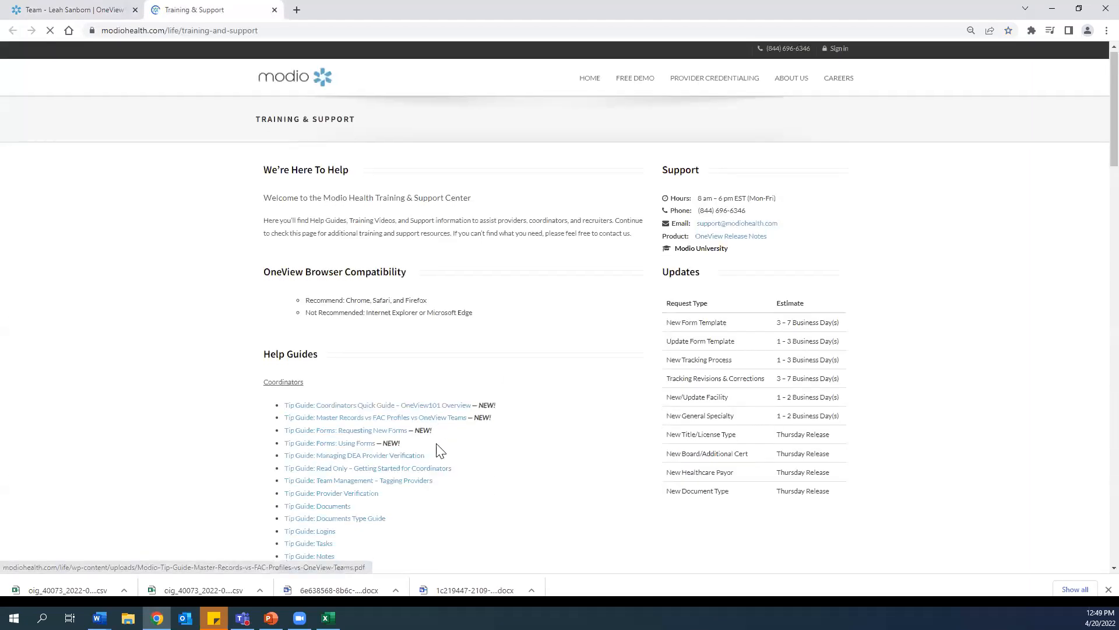
scroll(458, 455, down, 4)
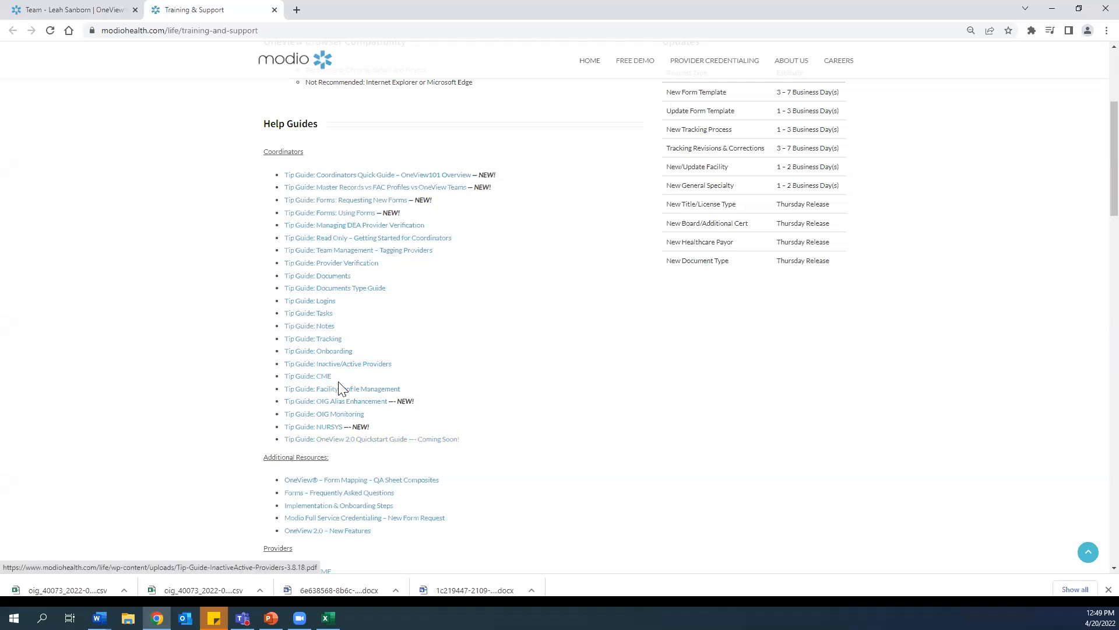
scroll(340, 387, up, 4)
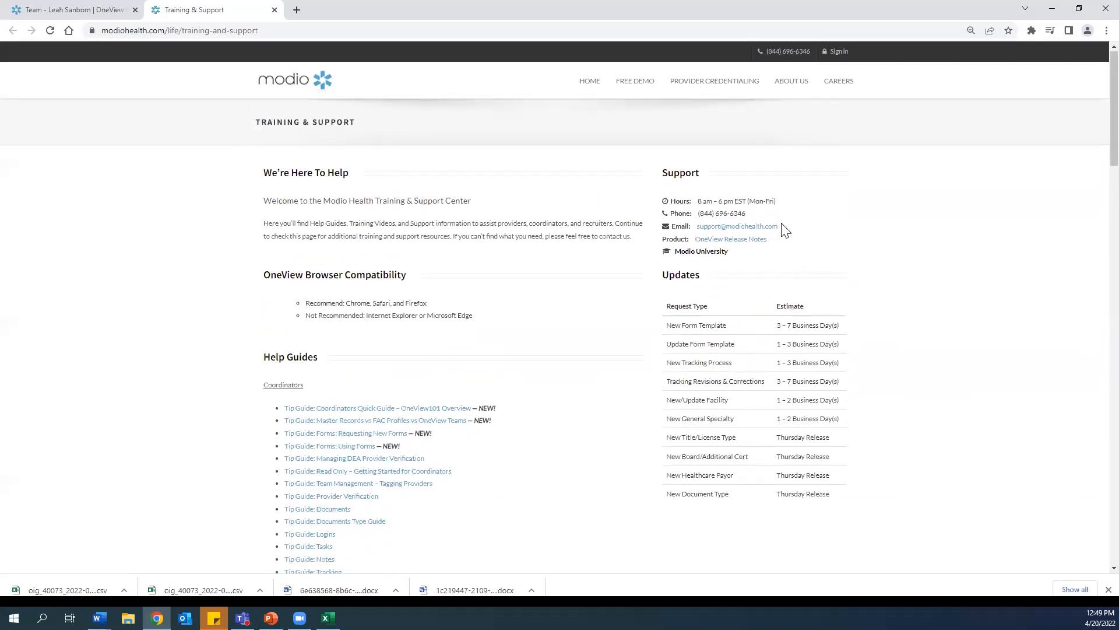
drag(717, 235, 698, 228)
click(110, 10)
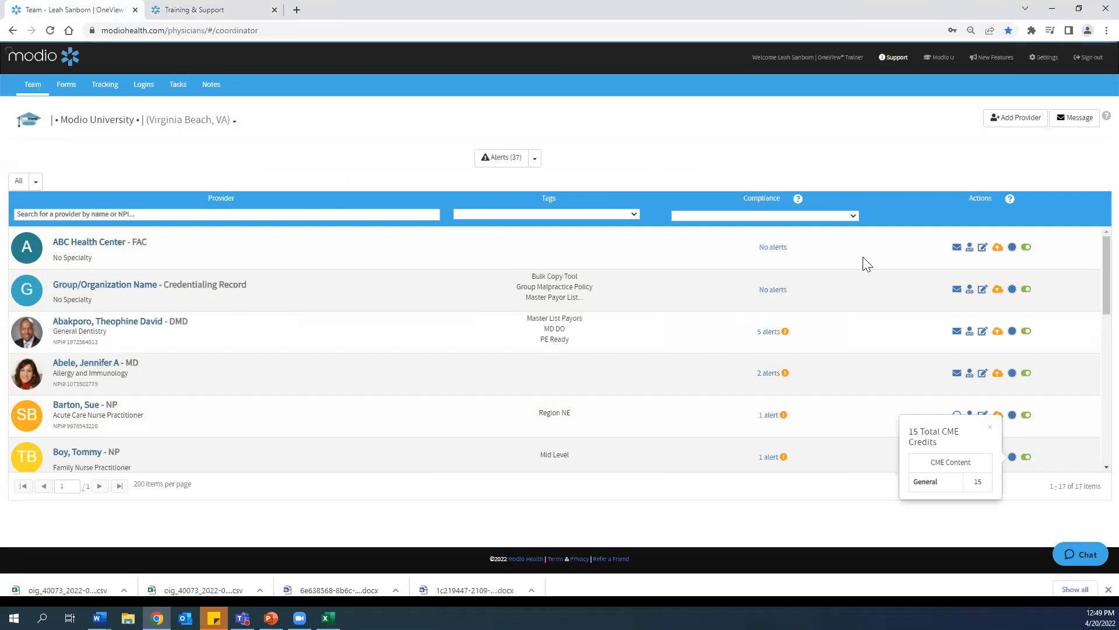
click(421, 127)
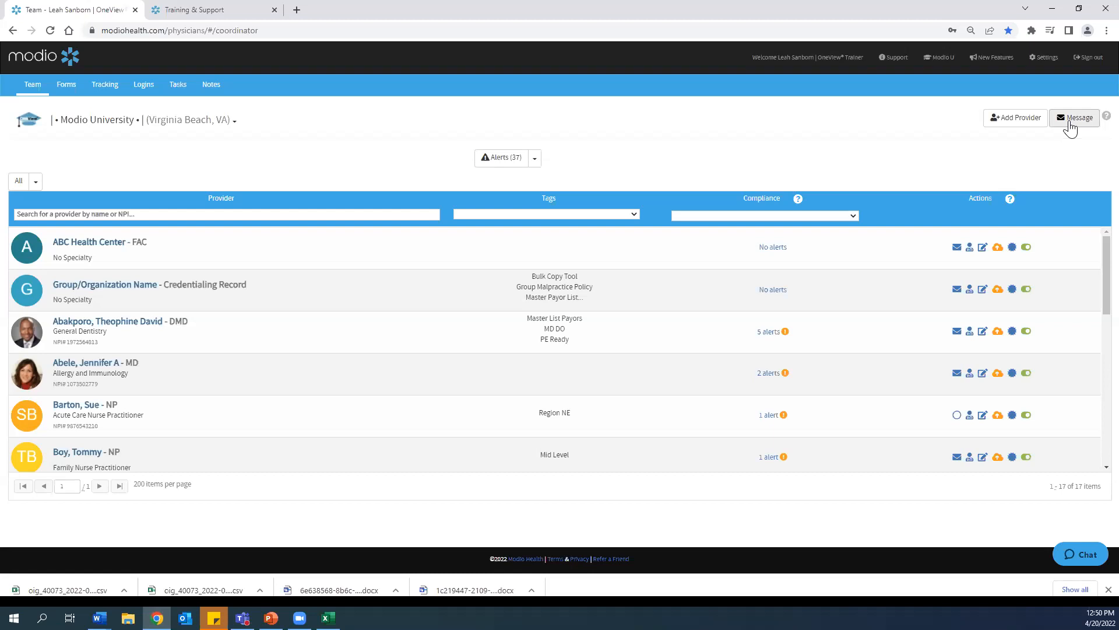
Step: Open the Modio University page and browse its recorded courses list
click(943, 57)
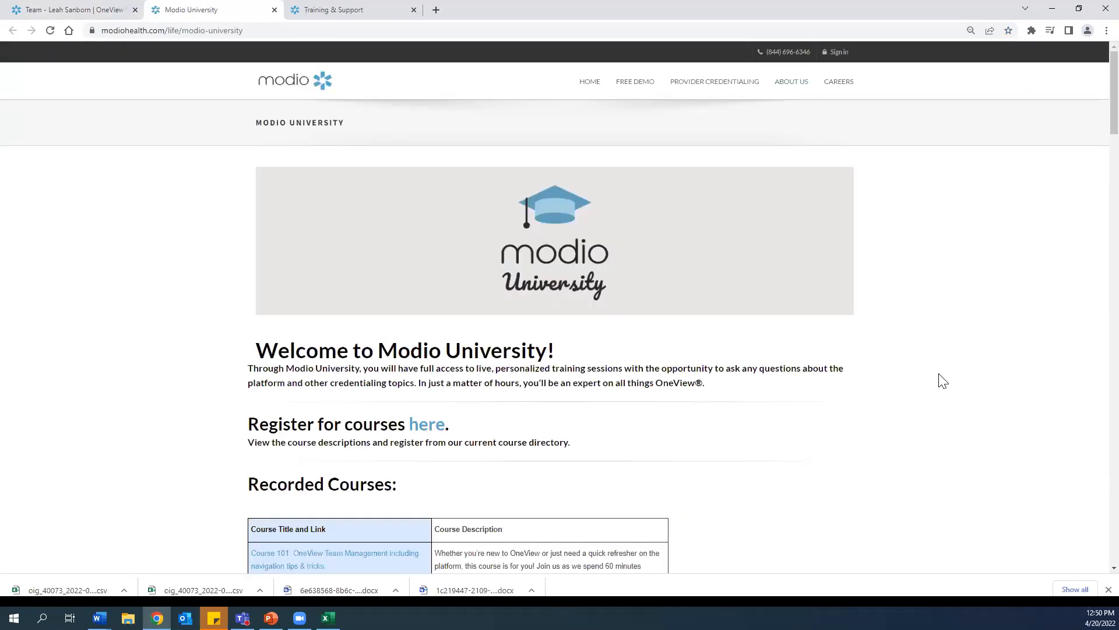
scroll(941, 380, down, 4)
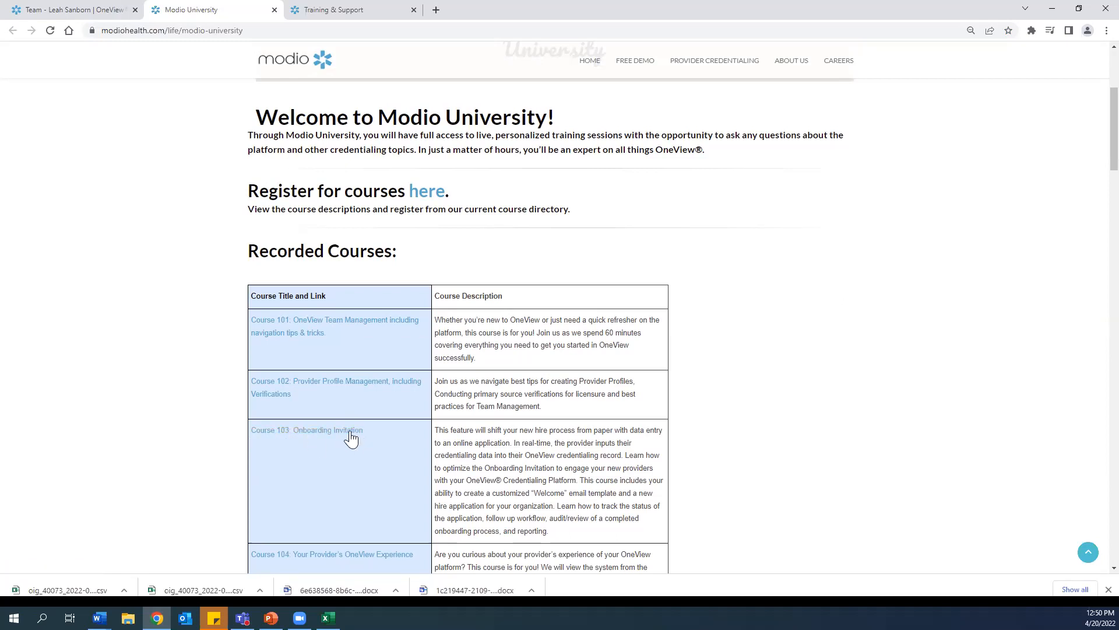
scroll(344, 435, down, 1)
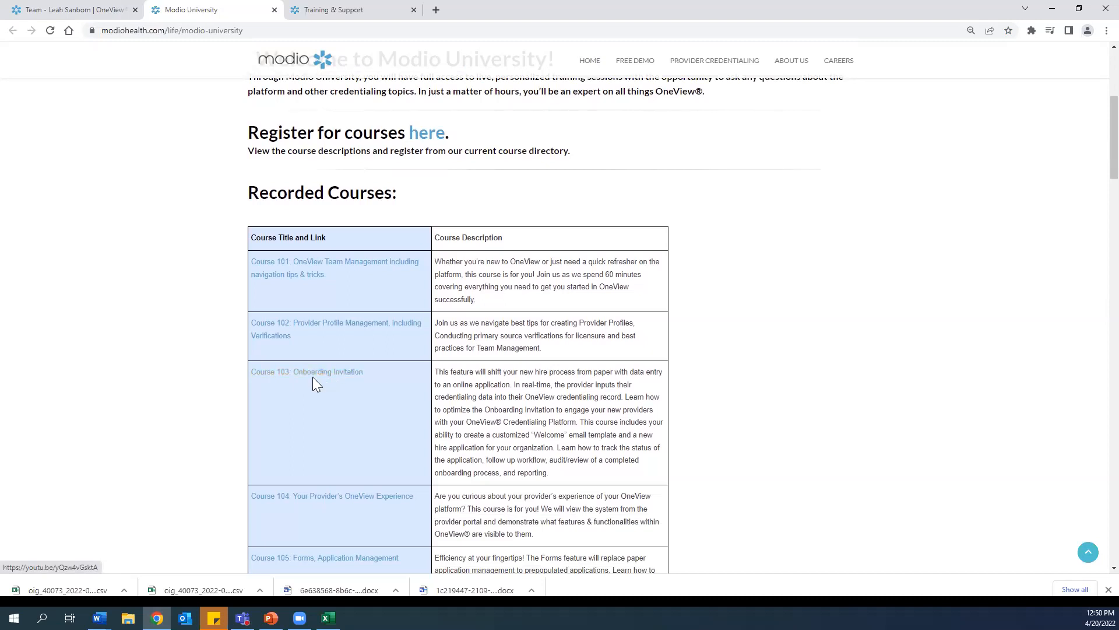
Step: Switch back to Training & Support and open the Onboarding tip guide
click(294, 7)
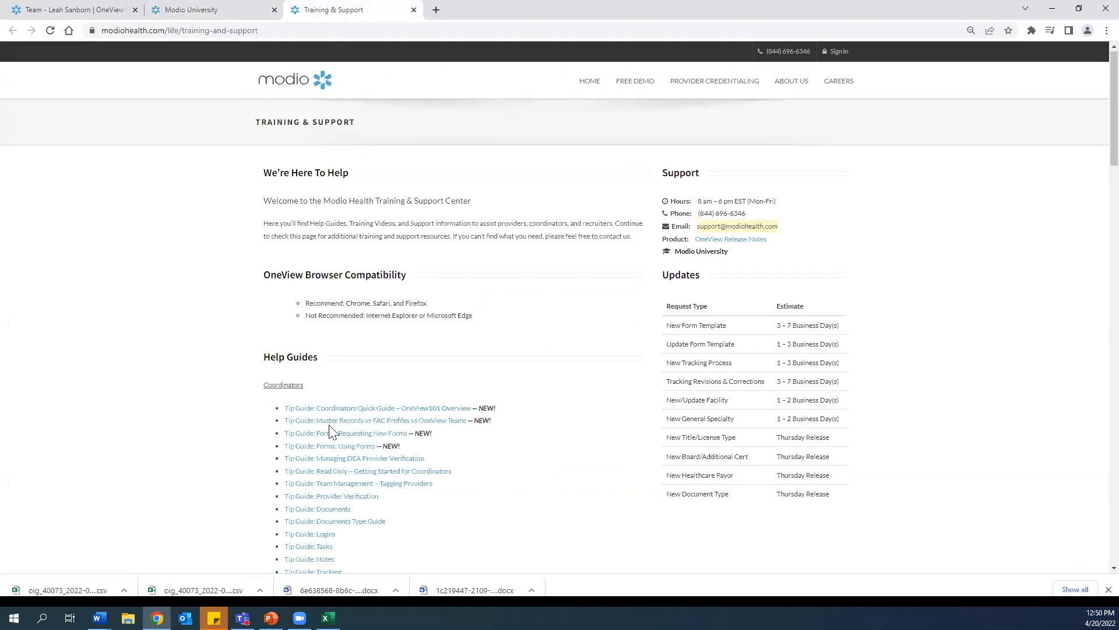
scroll(329, 432, down, 3)
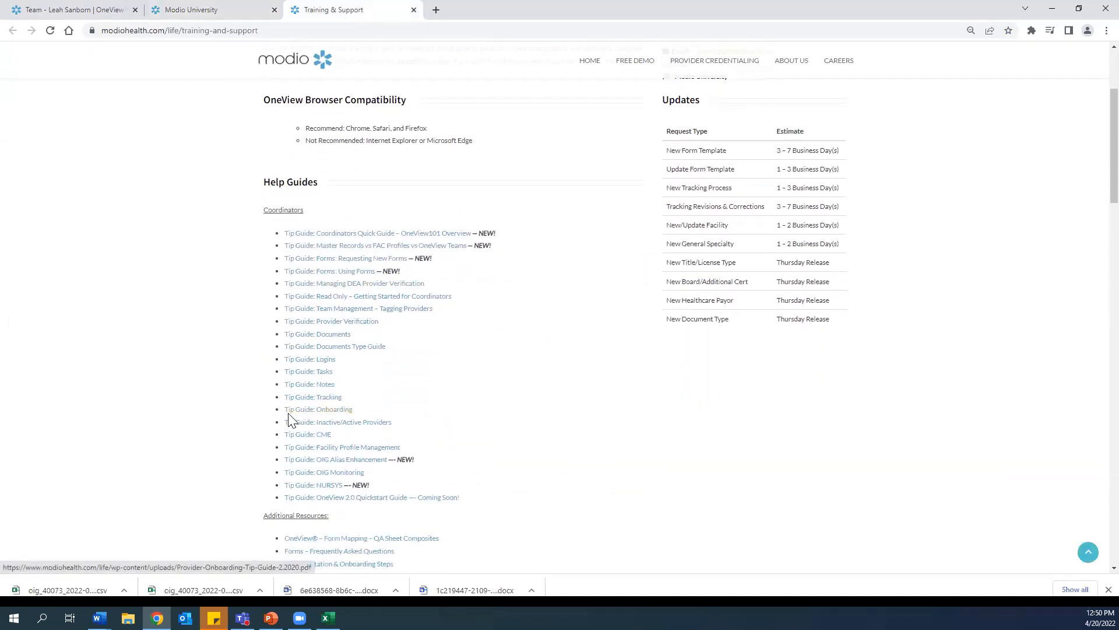
click(330, 411)
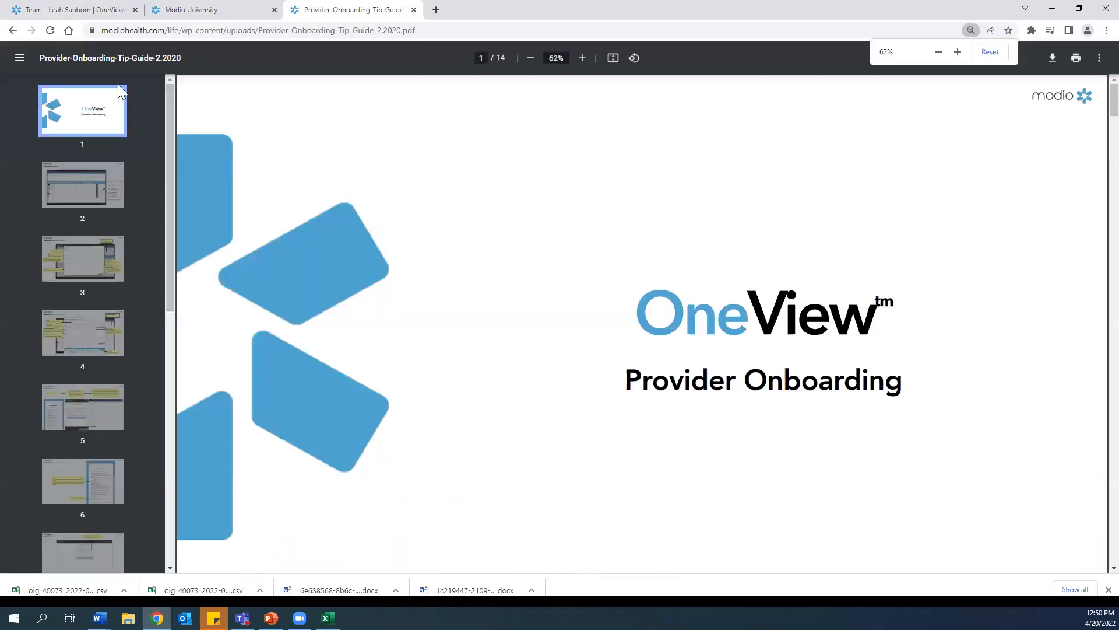
Step: Page through the Provider Onboarding tip guide's next steps and custom onboarding invitation pages
scroll(91, 225, down, 3)
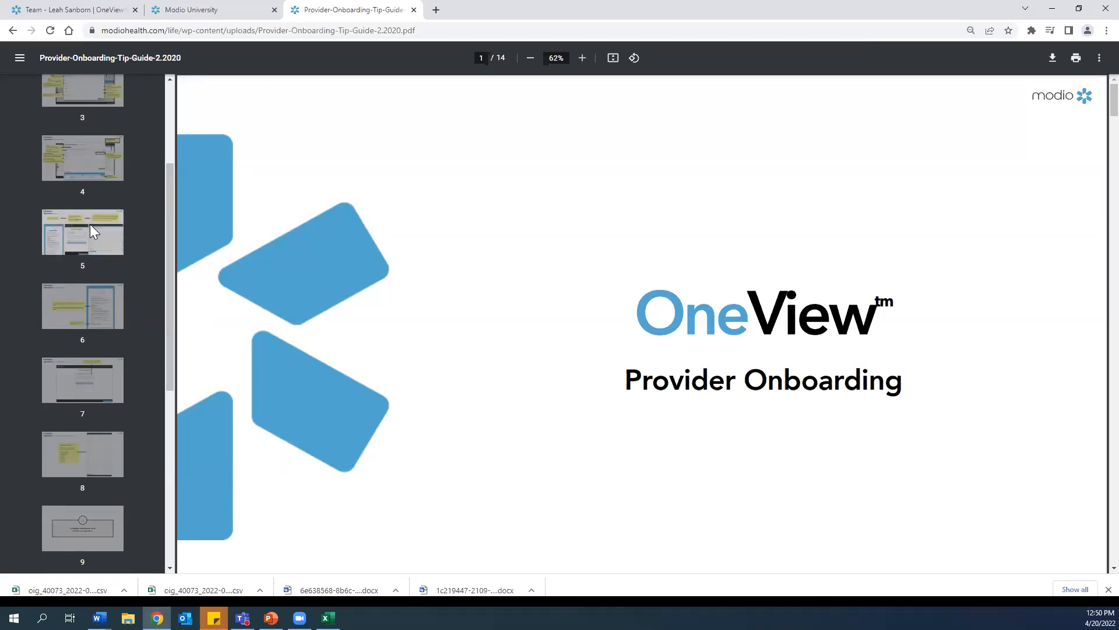
click(67, 232)
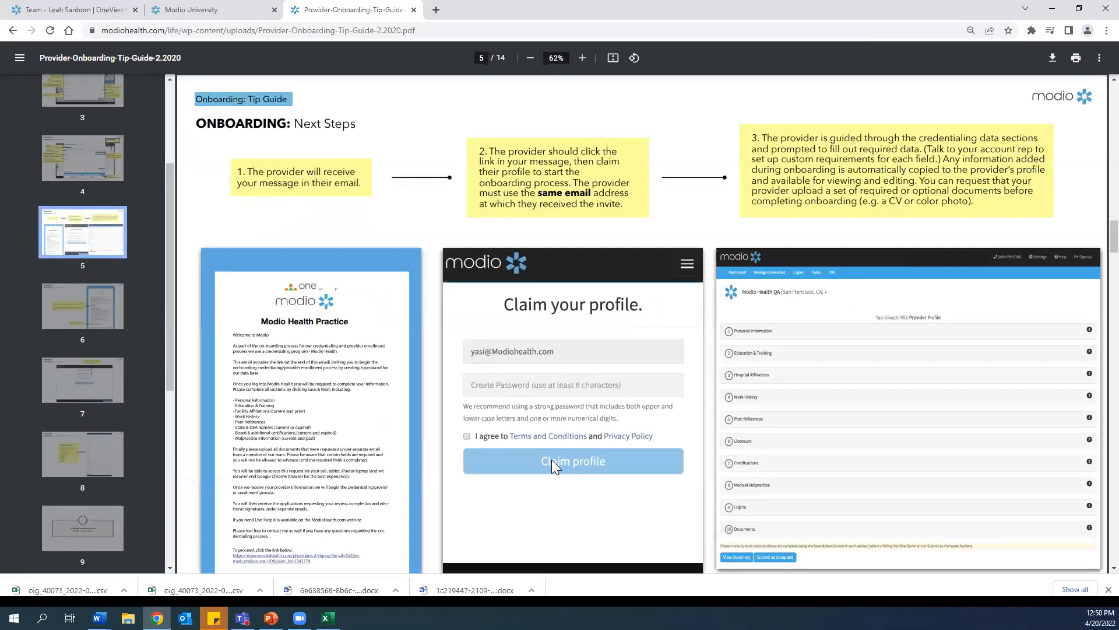
scroll(68, 342, down, 4)
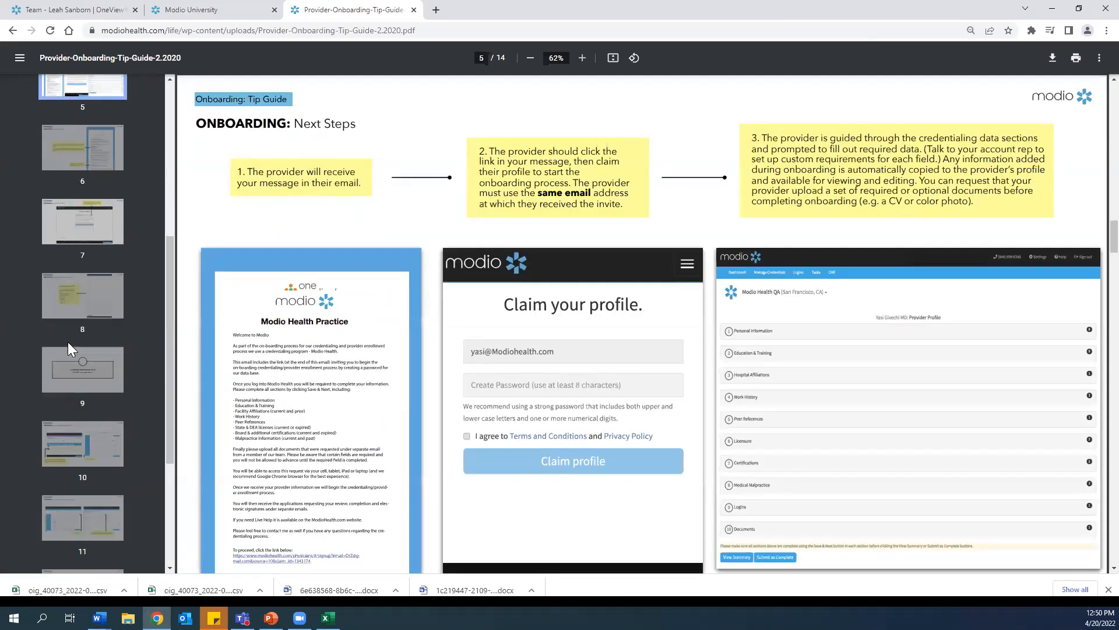
click(69, 365)
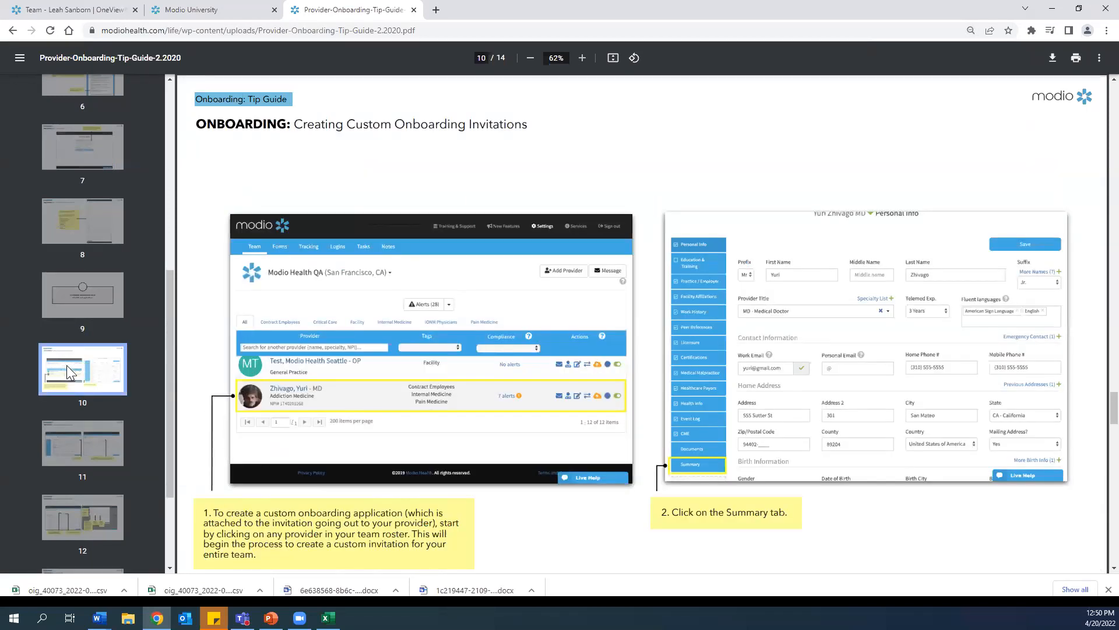
click(81, 447)
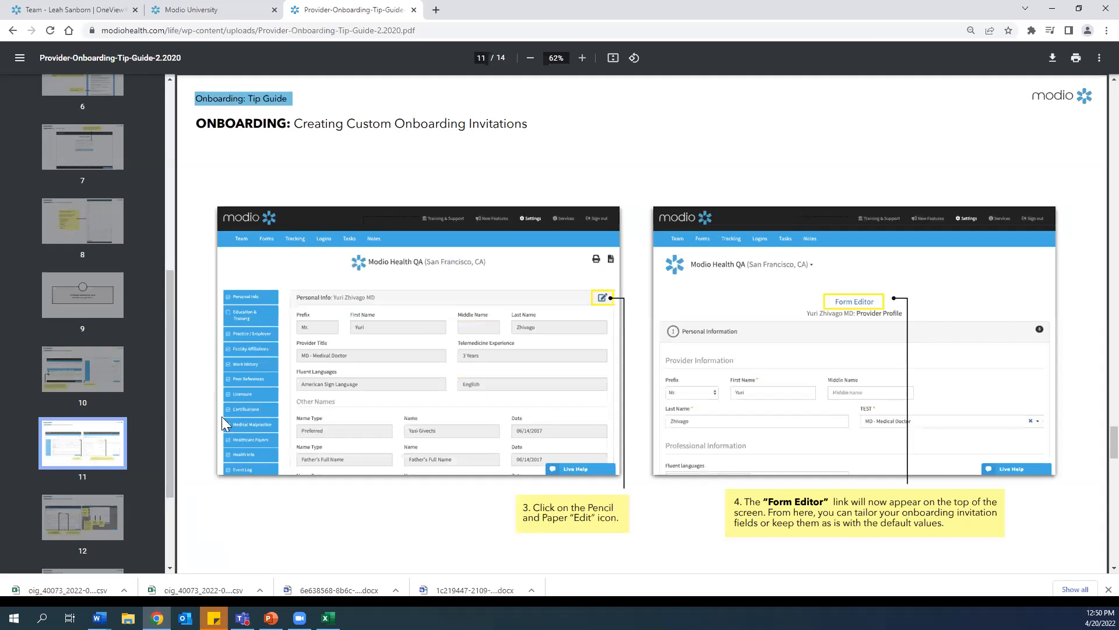
click(56, 526)
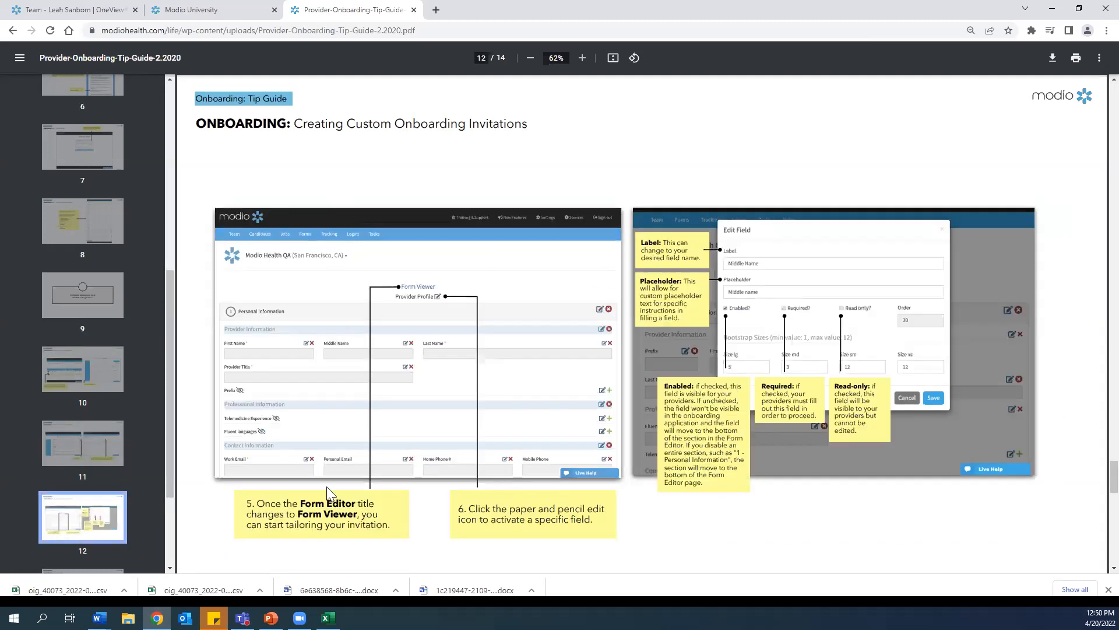
key(ctrl)
key(ctrl)
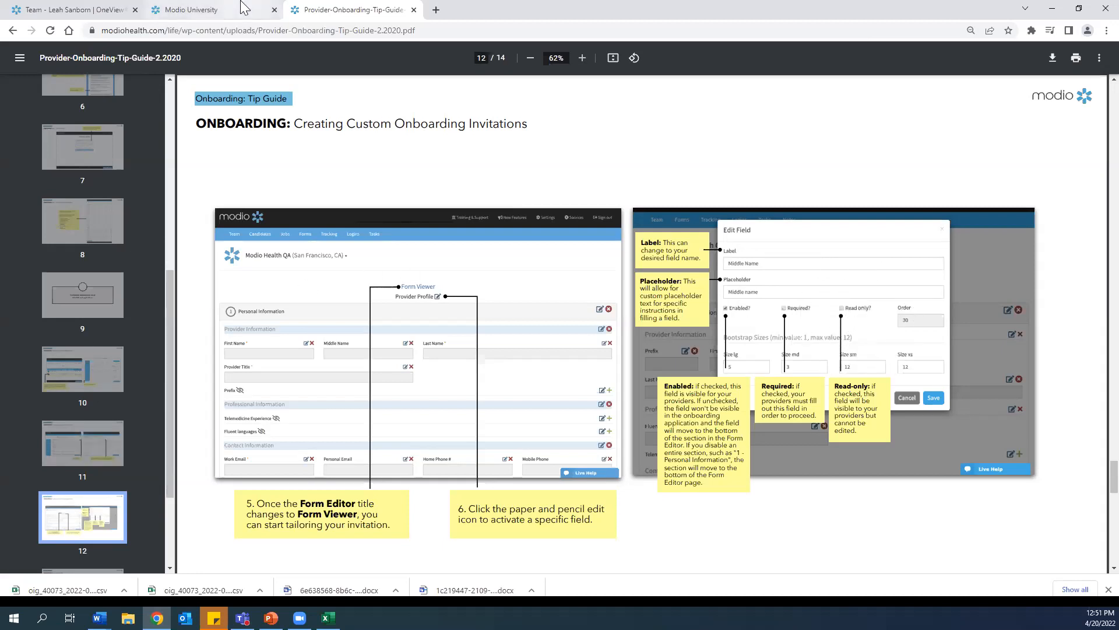
Step: Return to the OneView team list, open the Region NE nurse practitioner's edit dialog, and save a team note reading NOTES
click(222, 14)
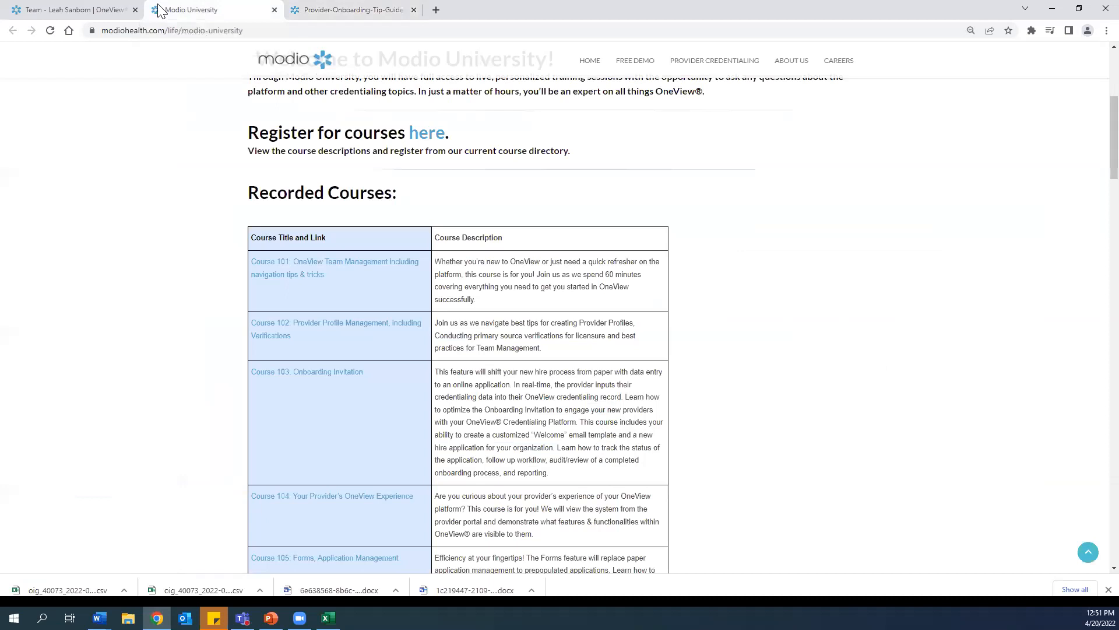
click(83, 10)
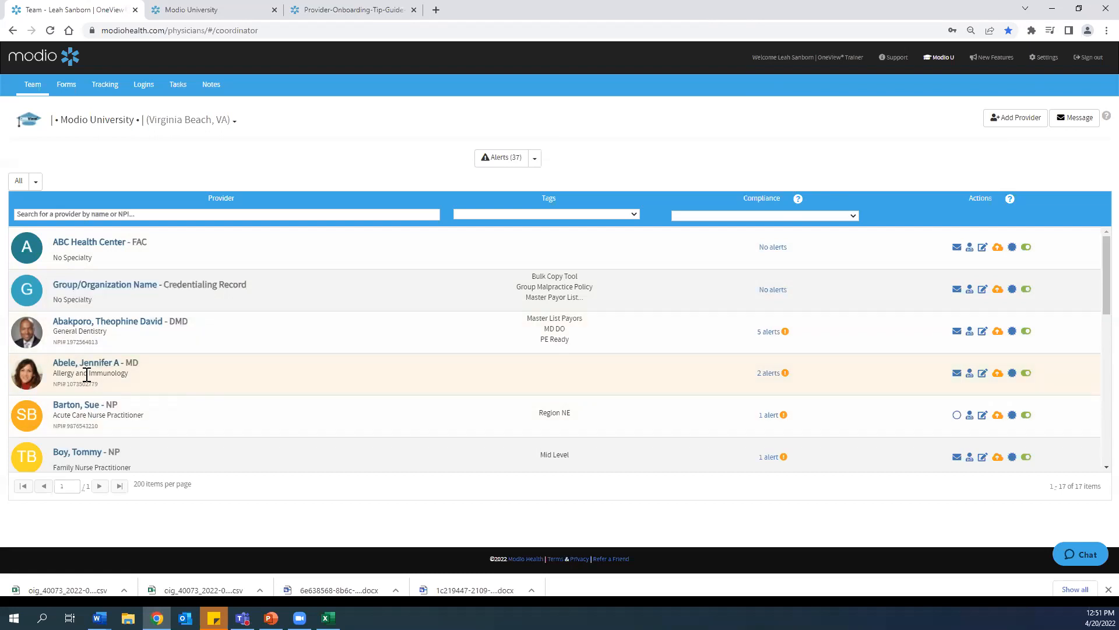
scroll(87, 428, down, 3)
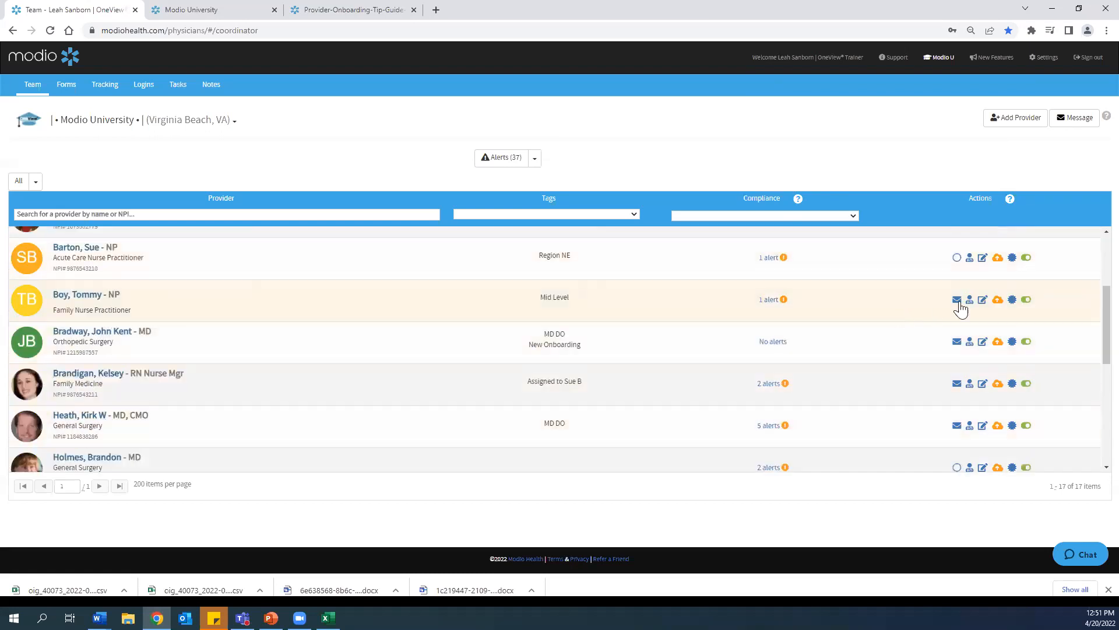
click(982, 258)
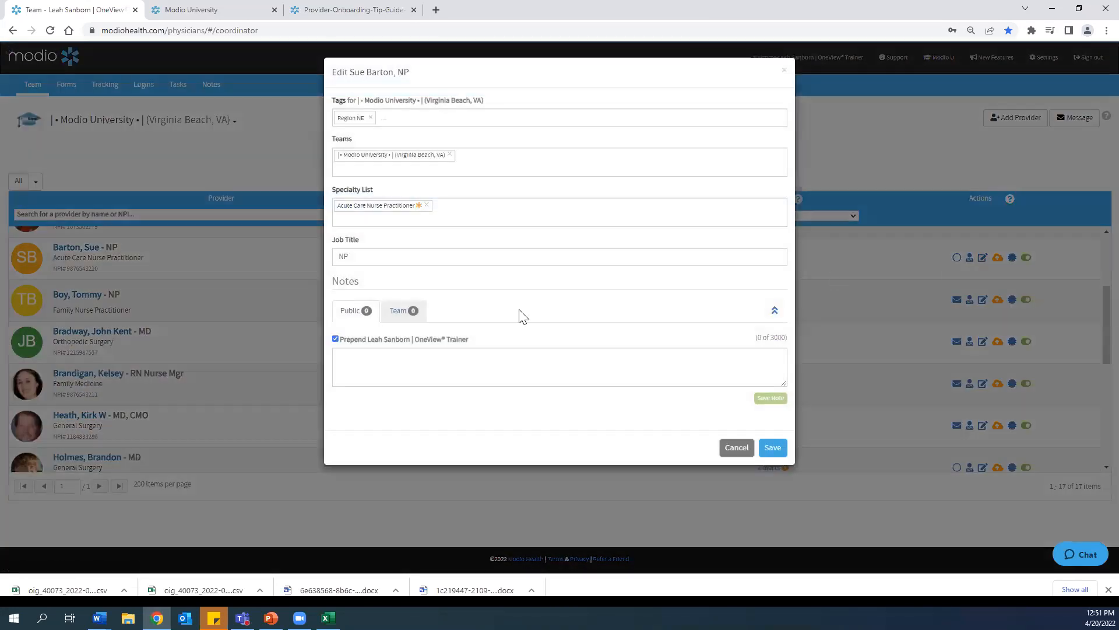
click(396, 313)
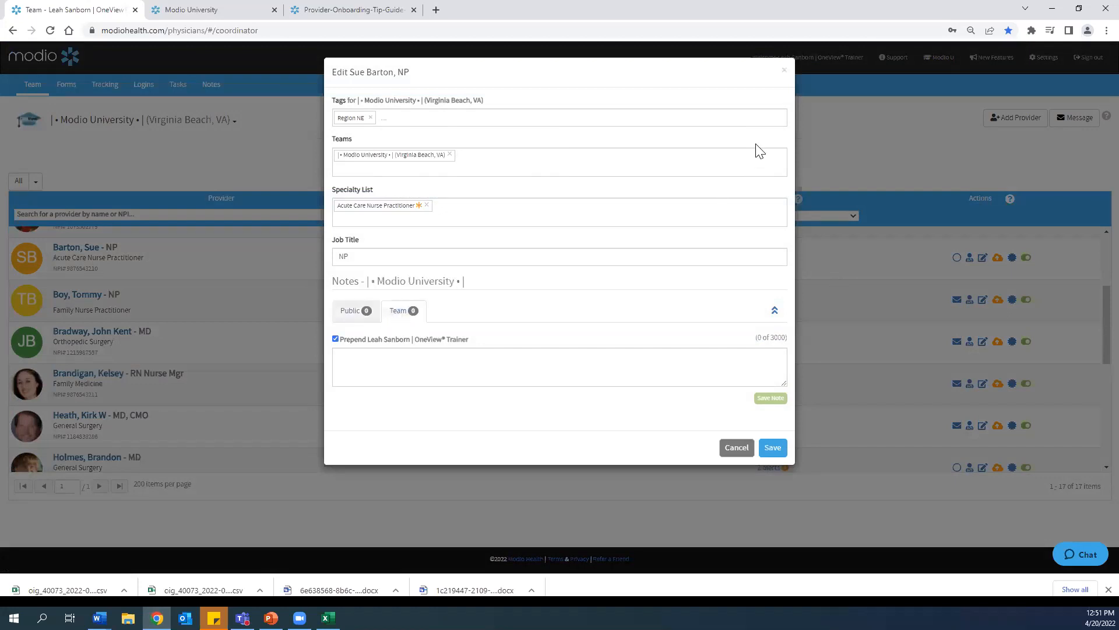
click(336, 338)
click(336, 340)
click(336, 339)
click(335, 340)
click(336, 339)
click(349, 353)
text(NOTES)
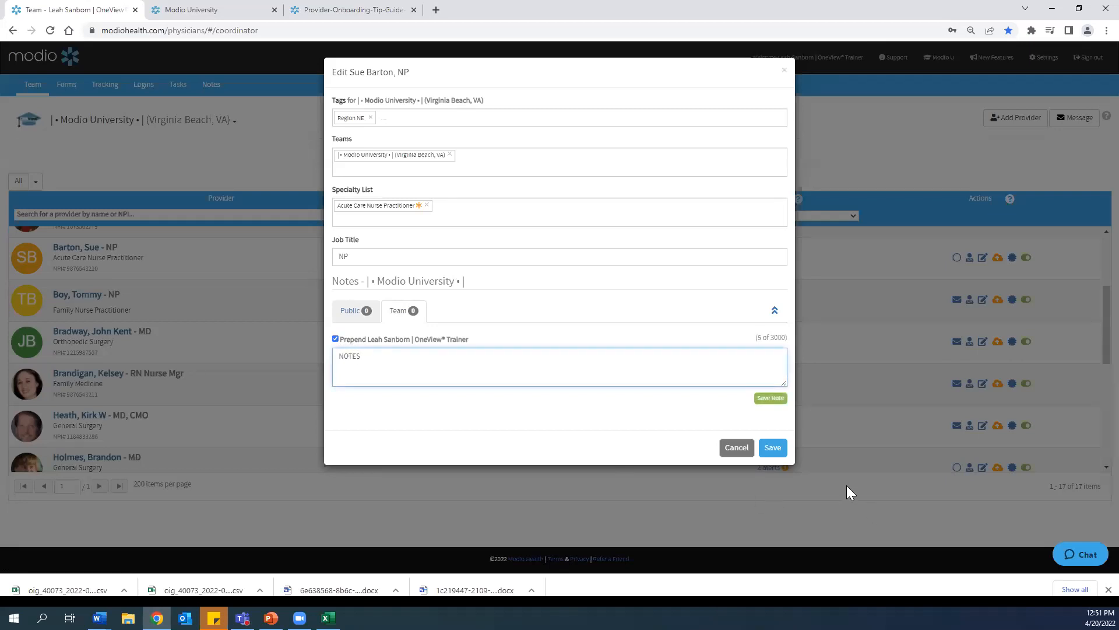
click(774, 448)
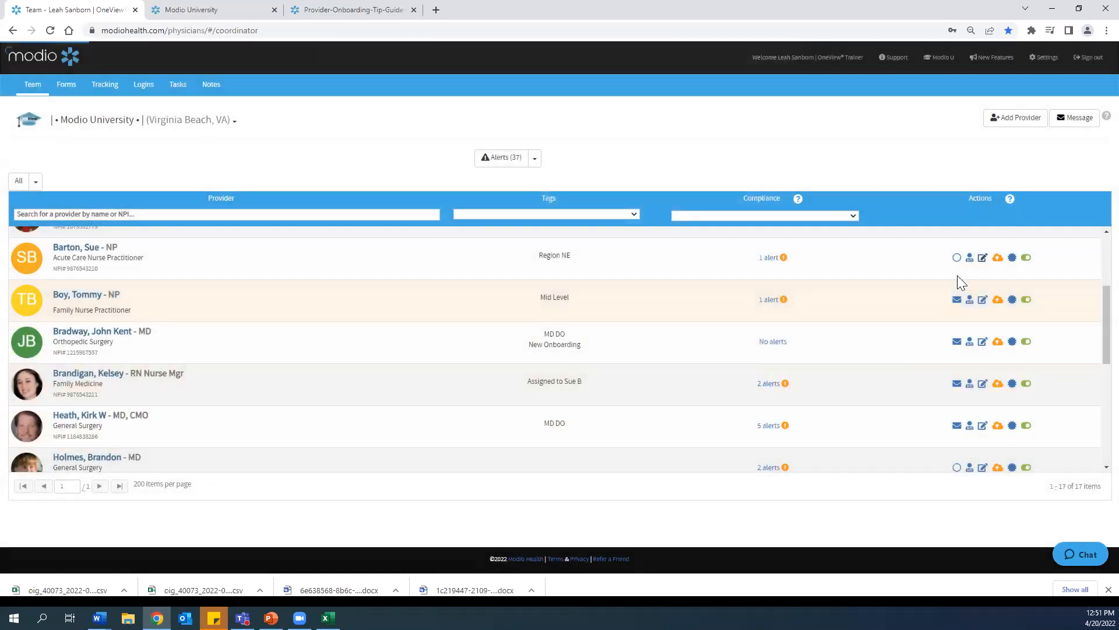
Step: Reopen the same provider's edit dialog, clear the name-prepend option for notes, and save
click(982, 258)
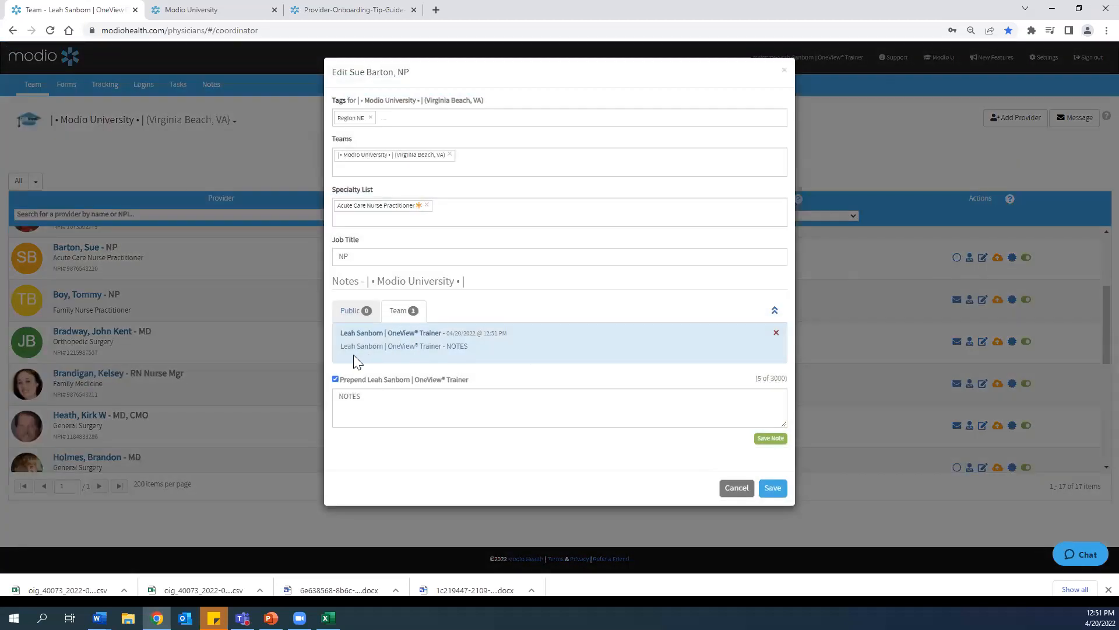
click(335, 380)
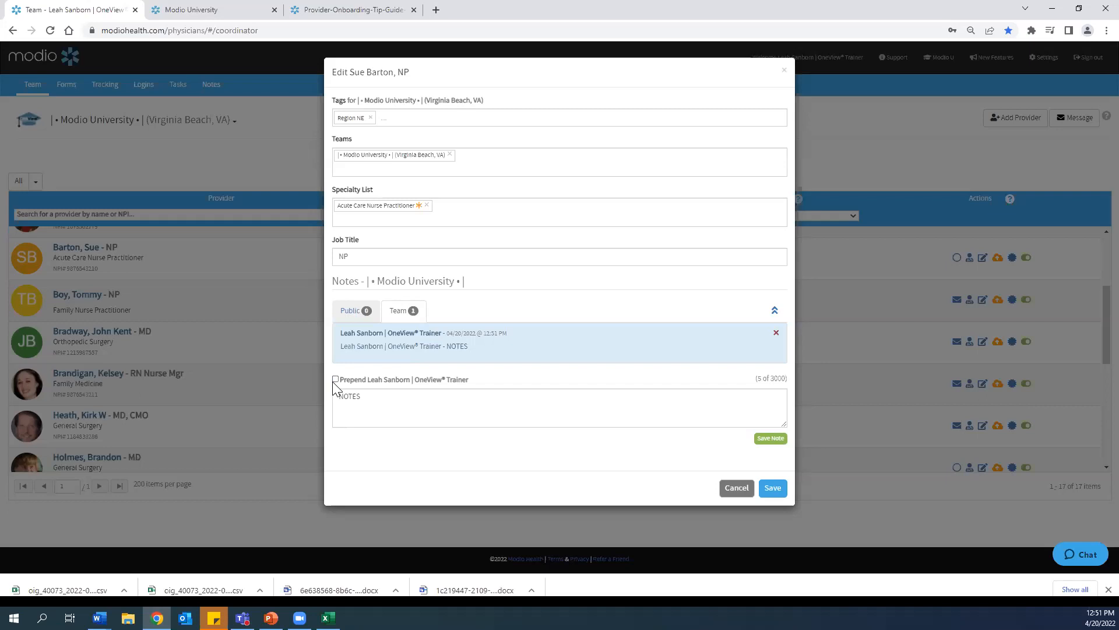
click(773, 489)
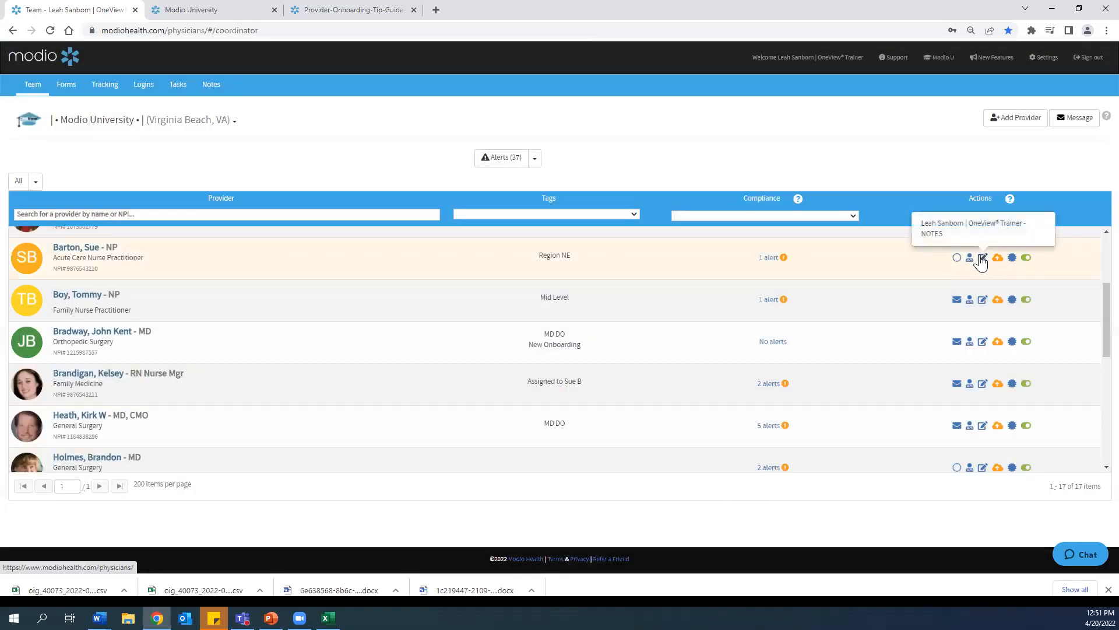
Step: Reopen the provider's team notes with name prepending unchecked and save a note of the trainer's first name followed by "- NOTES"
click(983, 258)
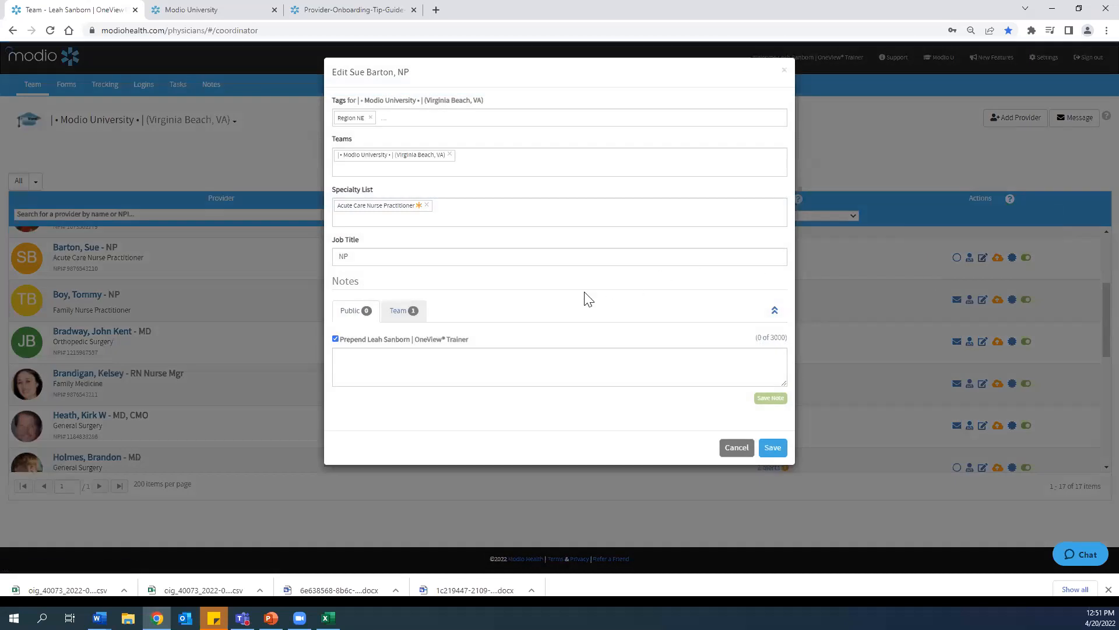
click(400, 317)
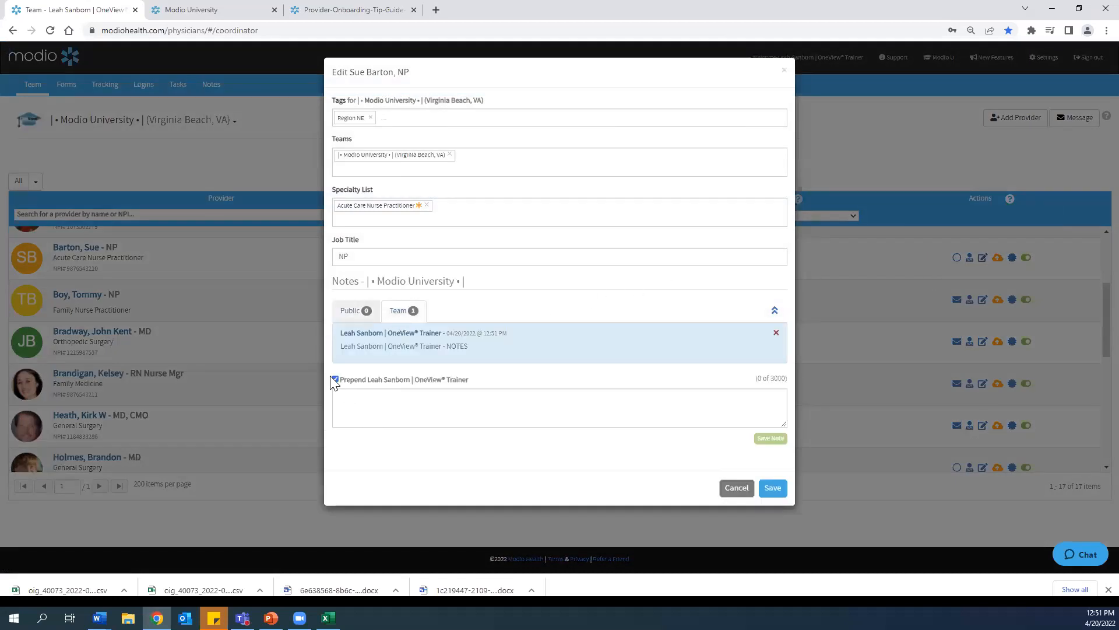
click(361, 310)
click(392, 314)
click(402, 409)
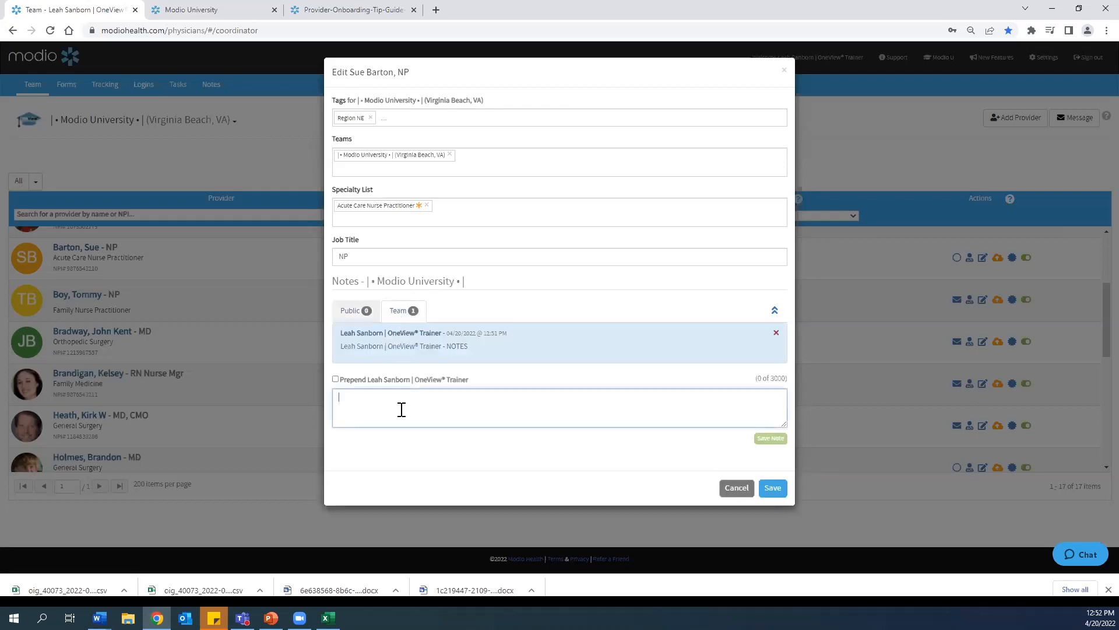
text(NOTE)
key(BackSpace)
key(BackSpace)
key(BackSpace)
key(BackSpace)
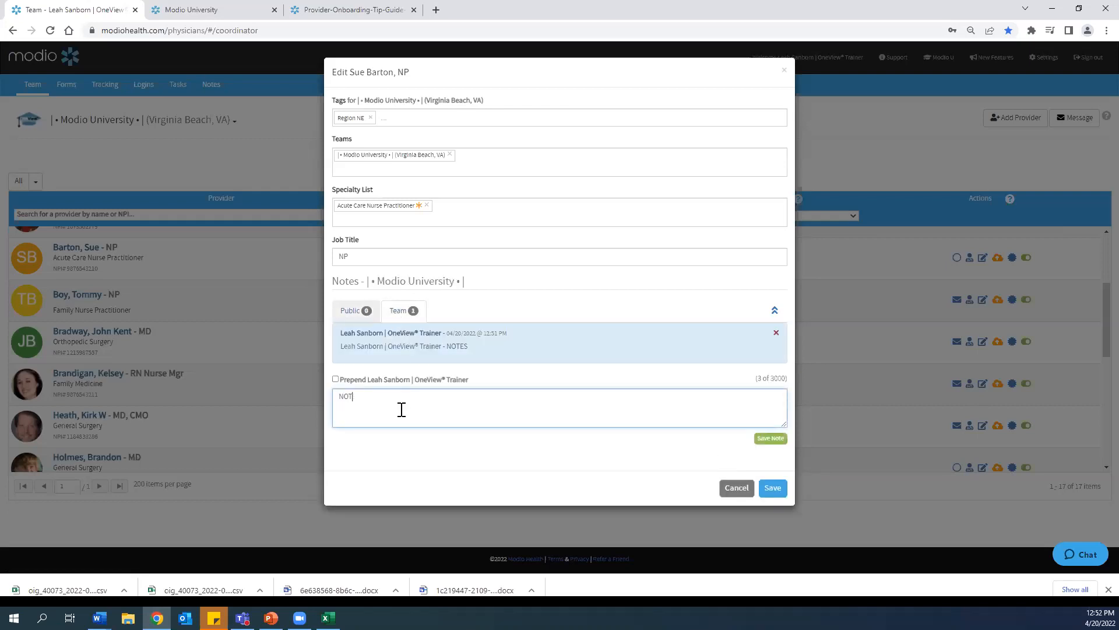
text(LEAH - NOTES)
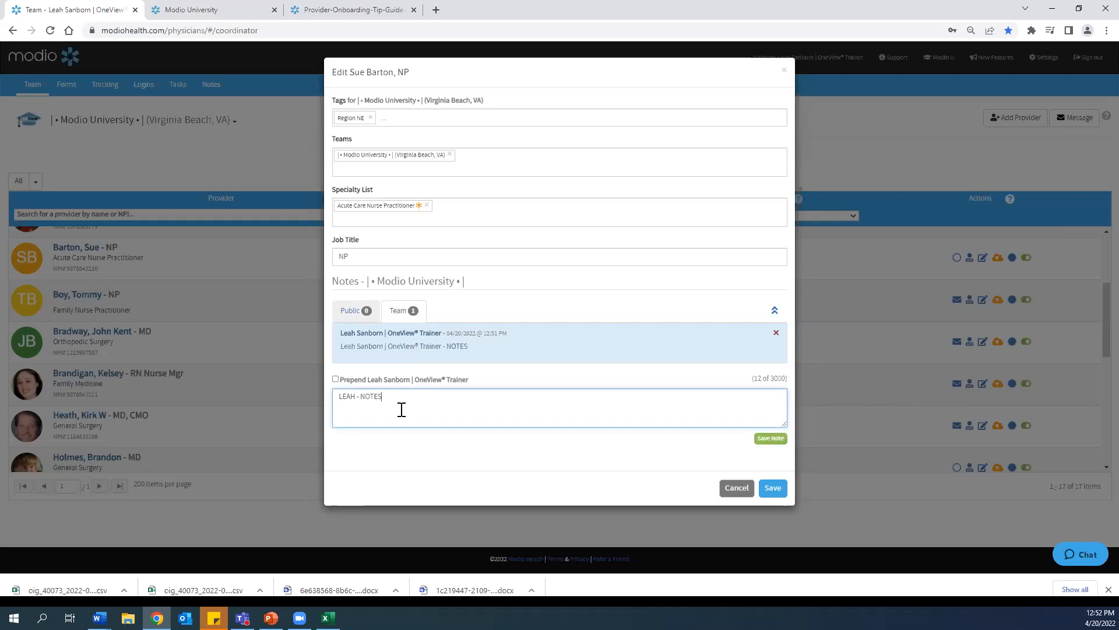
click(774, 488)
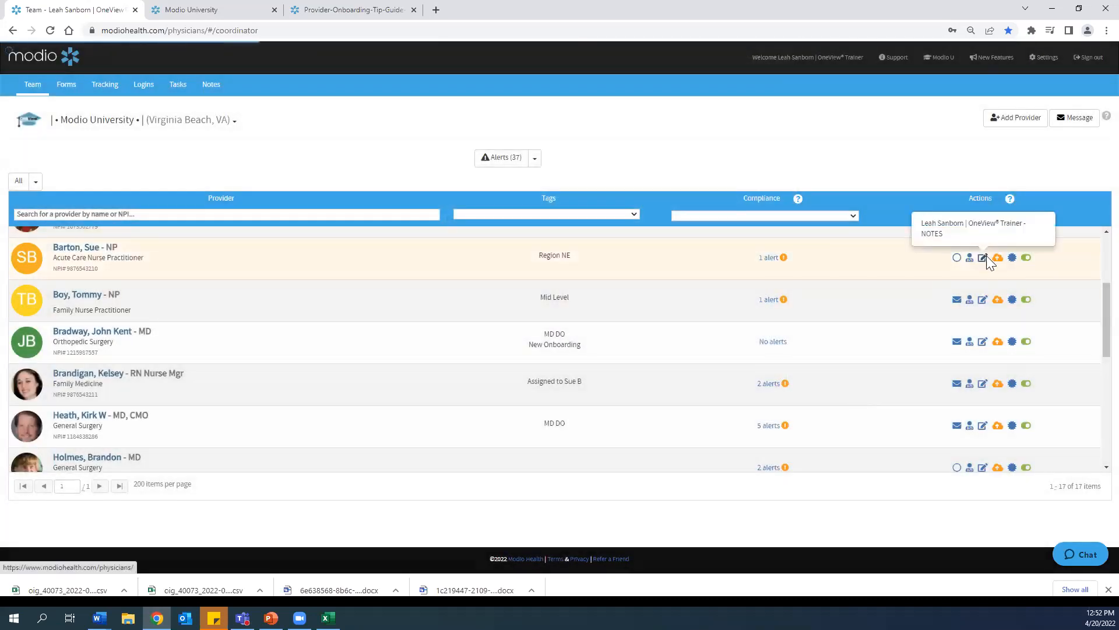
Step: Reopen the provider's edit dialog to review its team and public notes, then cancel it
click(983, 257)
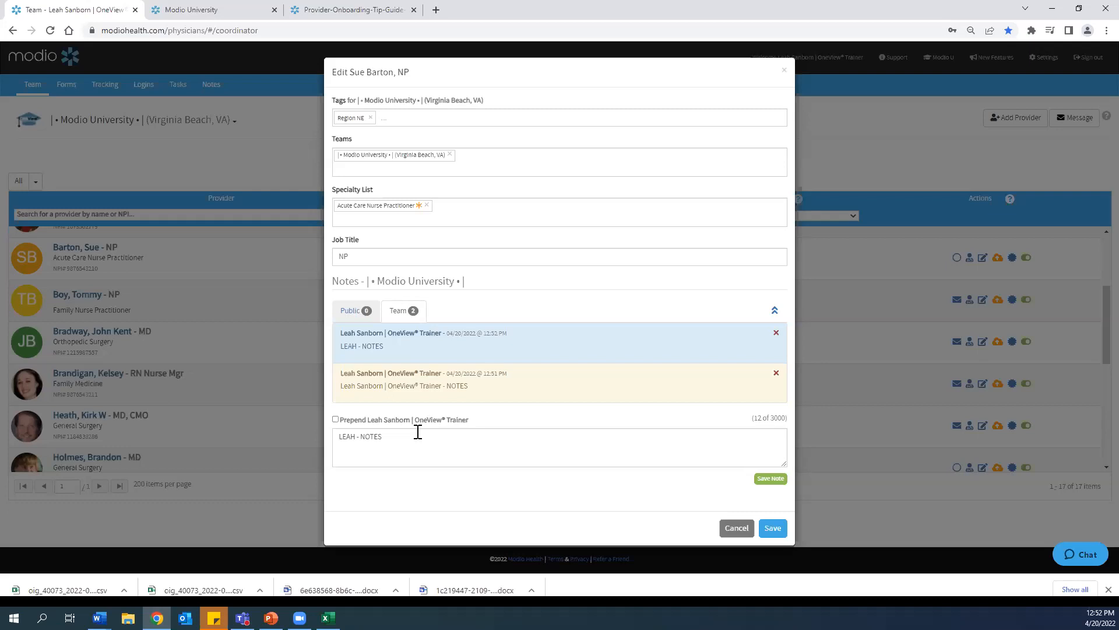
click(356, 312)
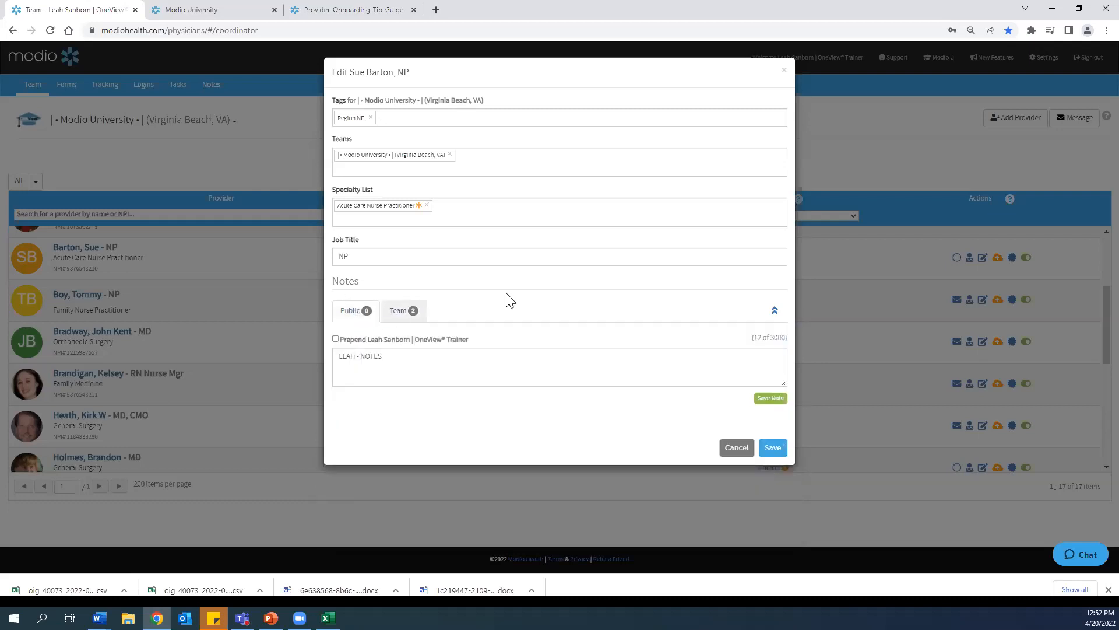
click(736, 448)
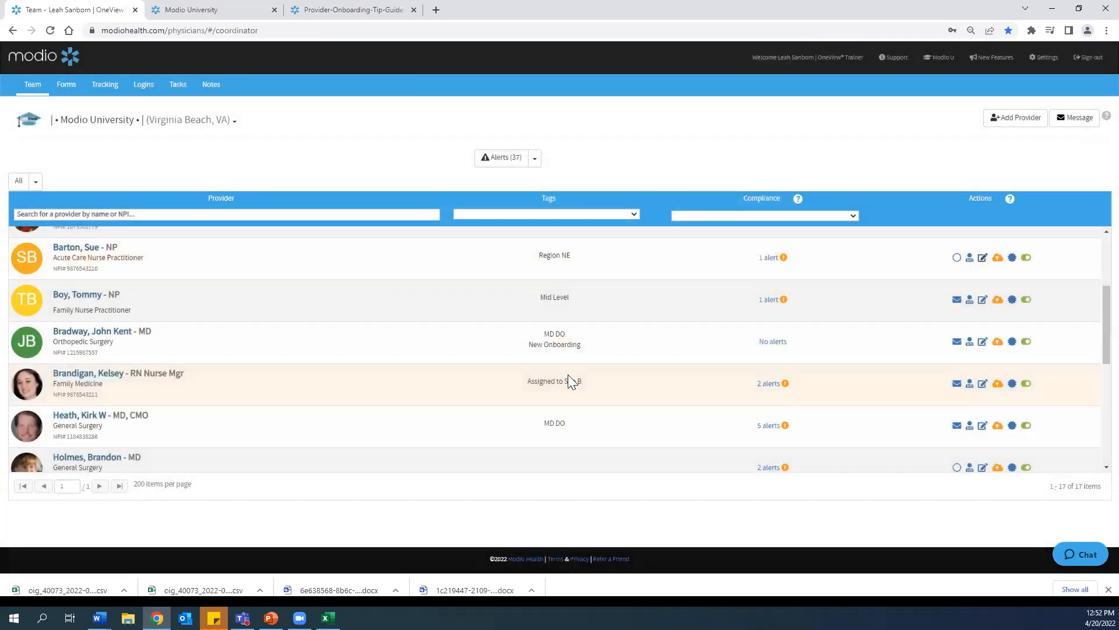
scroll(571, 412, up, 3)
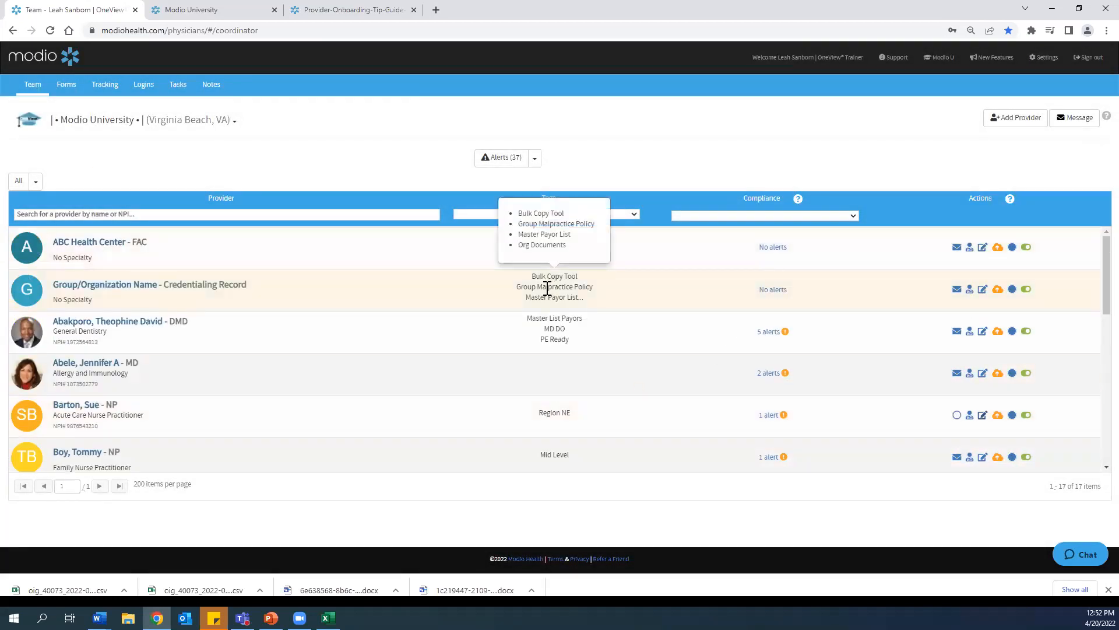